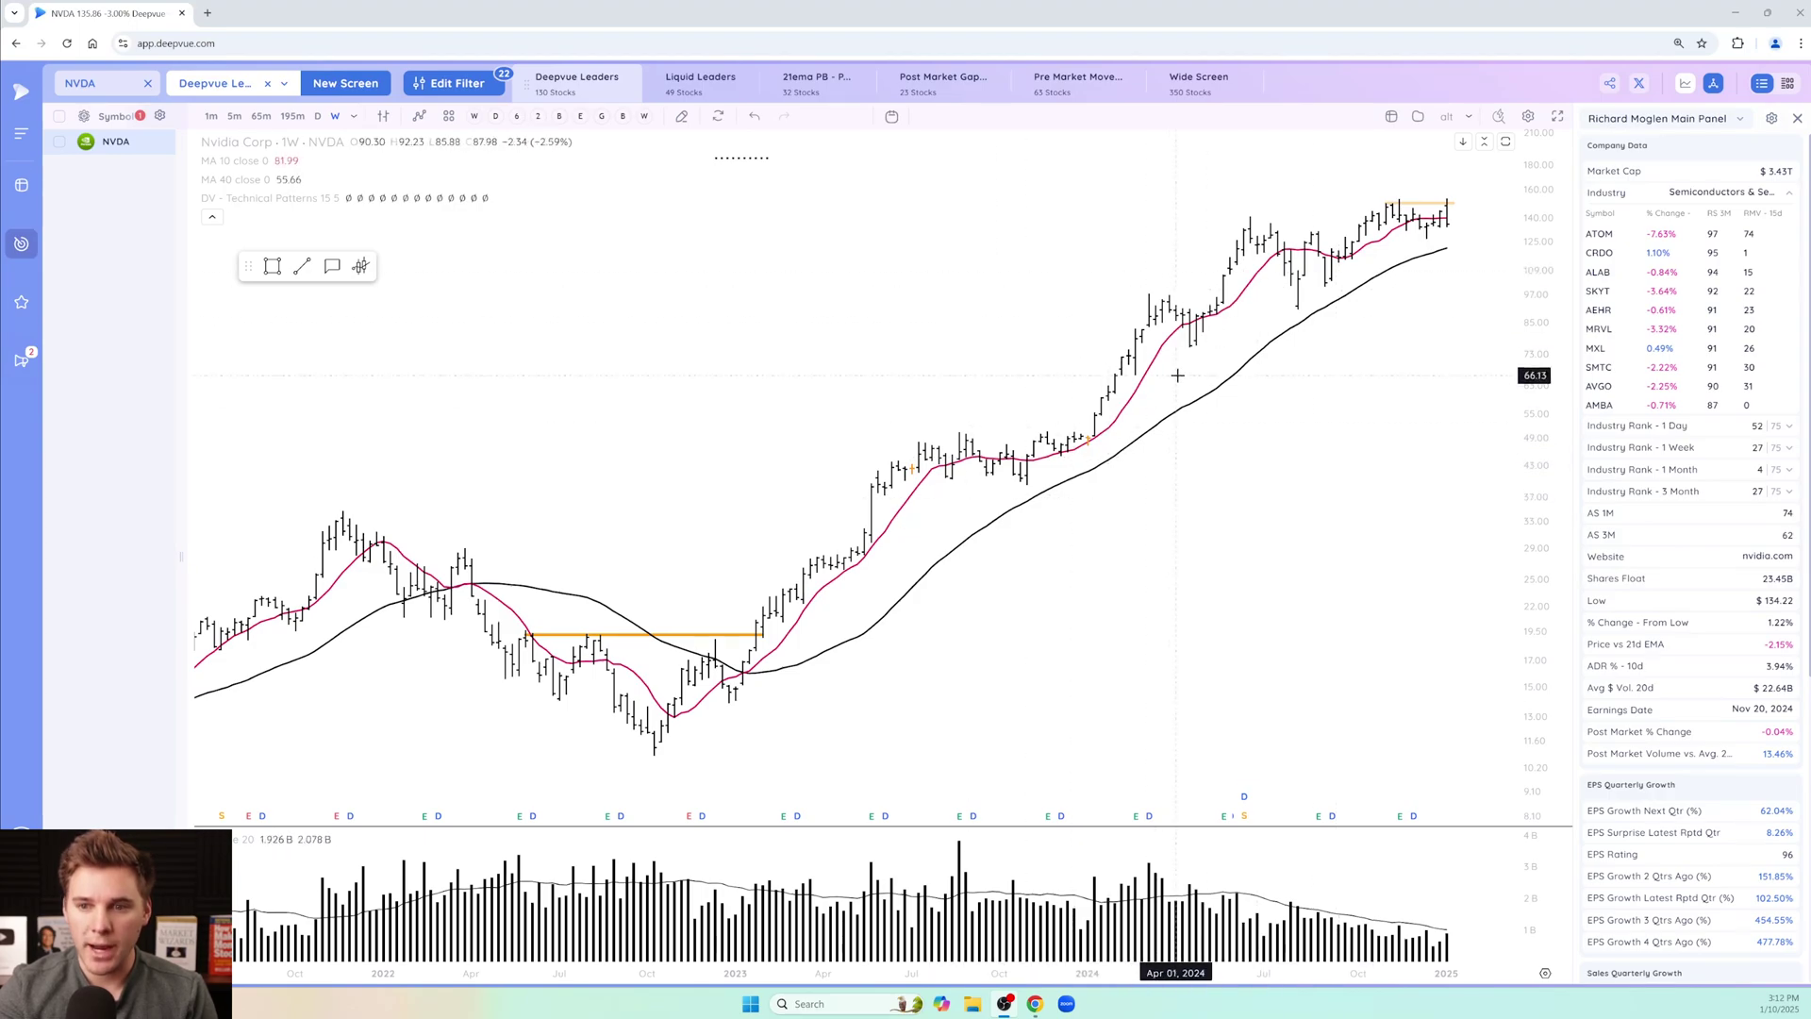
Remove the DV Technical Patterns indicator and the 40- and 10-period moving averages from the weekly NVDA chart.
{"action": "left_click", "coordinate": [397, 198]}
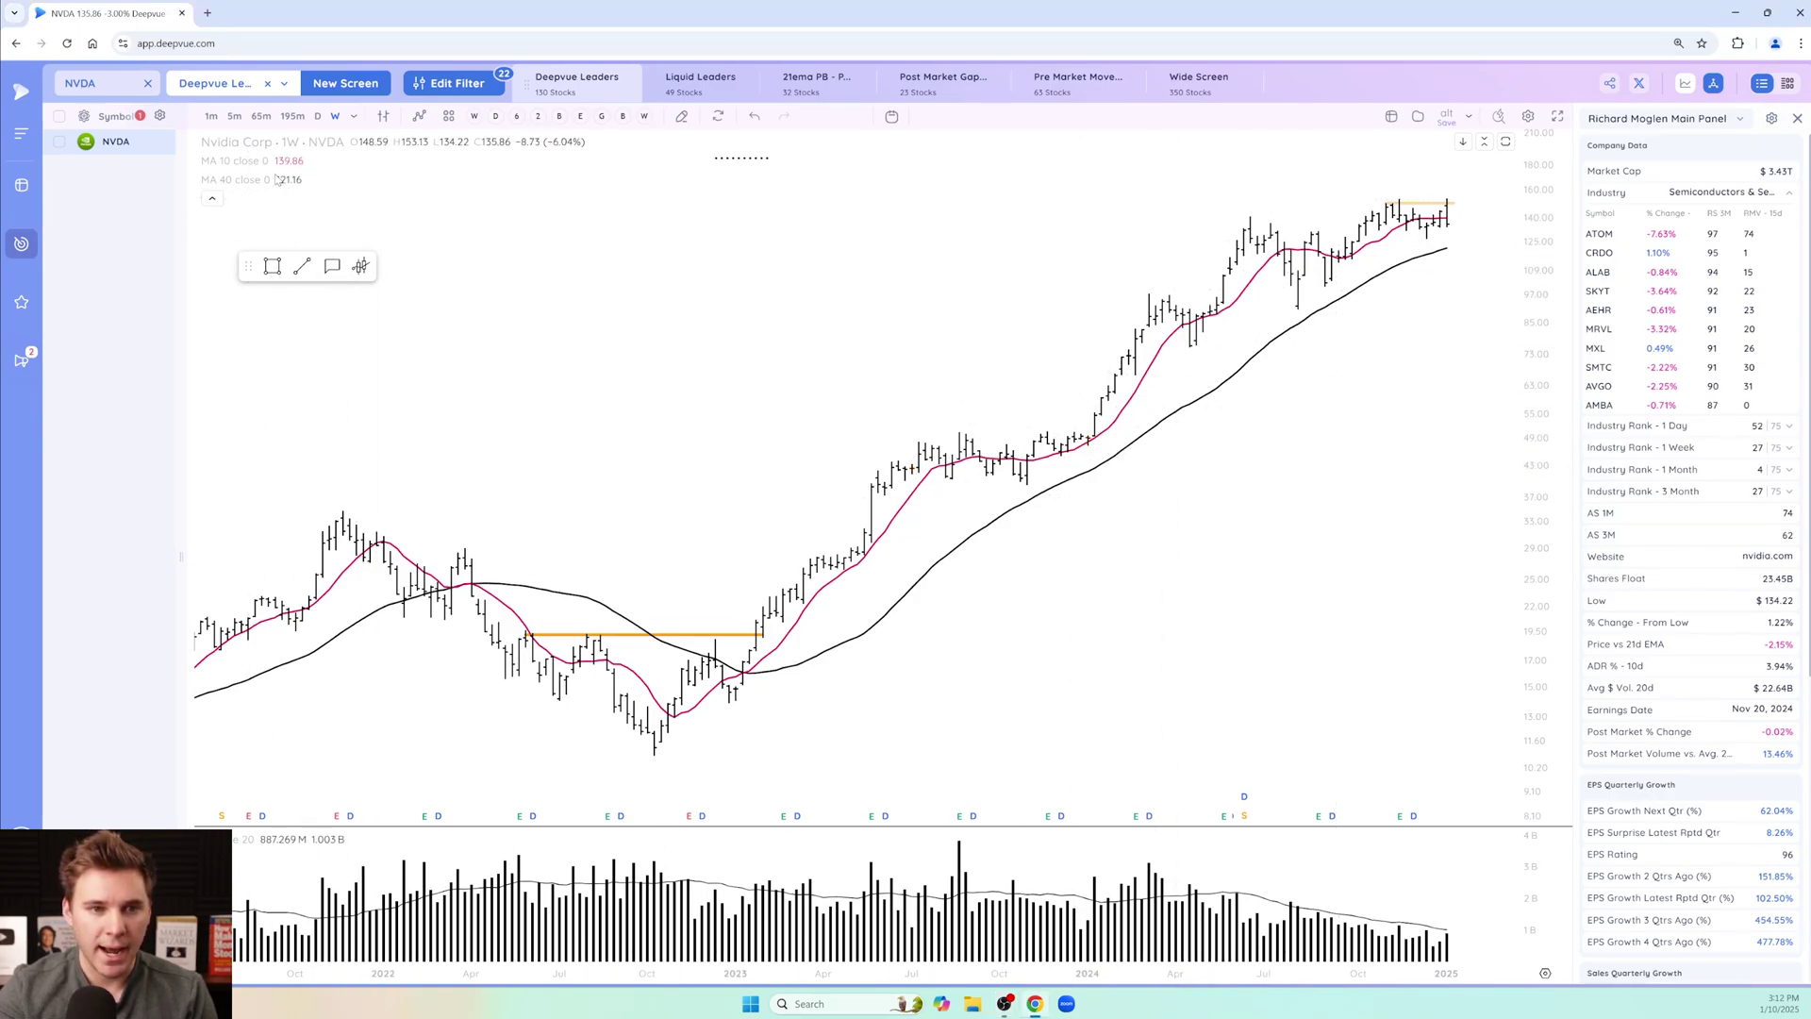
{"action": "left_click", "coordinate": [328, 179]}
{"action": "left_click", "coordinate": [326, 161]}
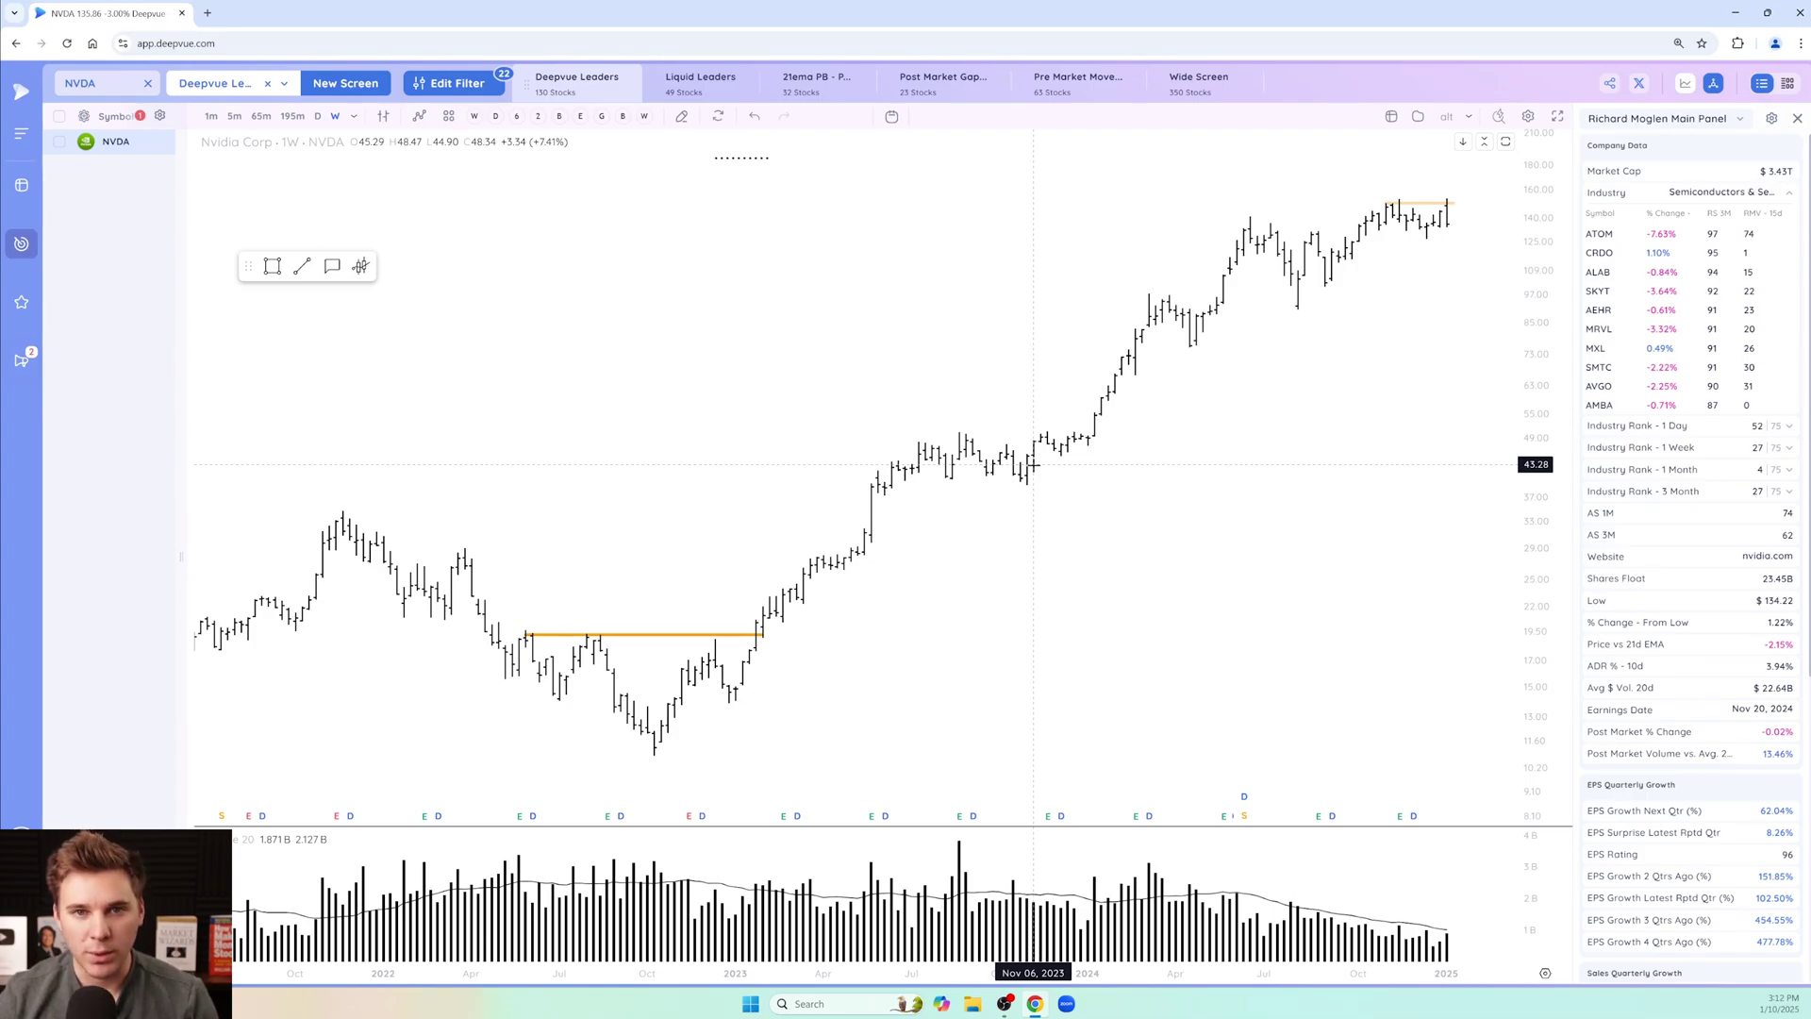
Add two Moving Average indicators to the weekly NVDA chart.
{"action": "left_click", "coordinate": [420, 116]}
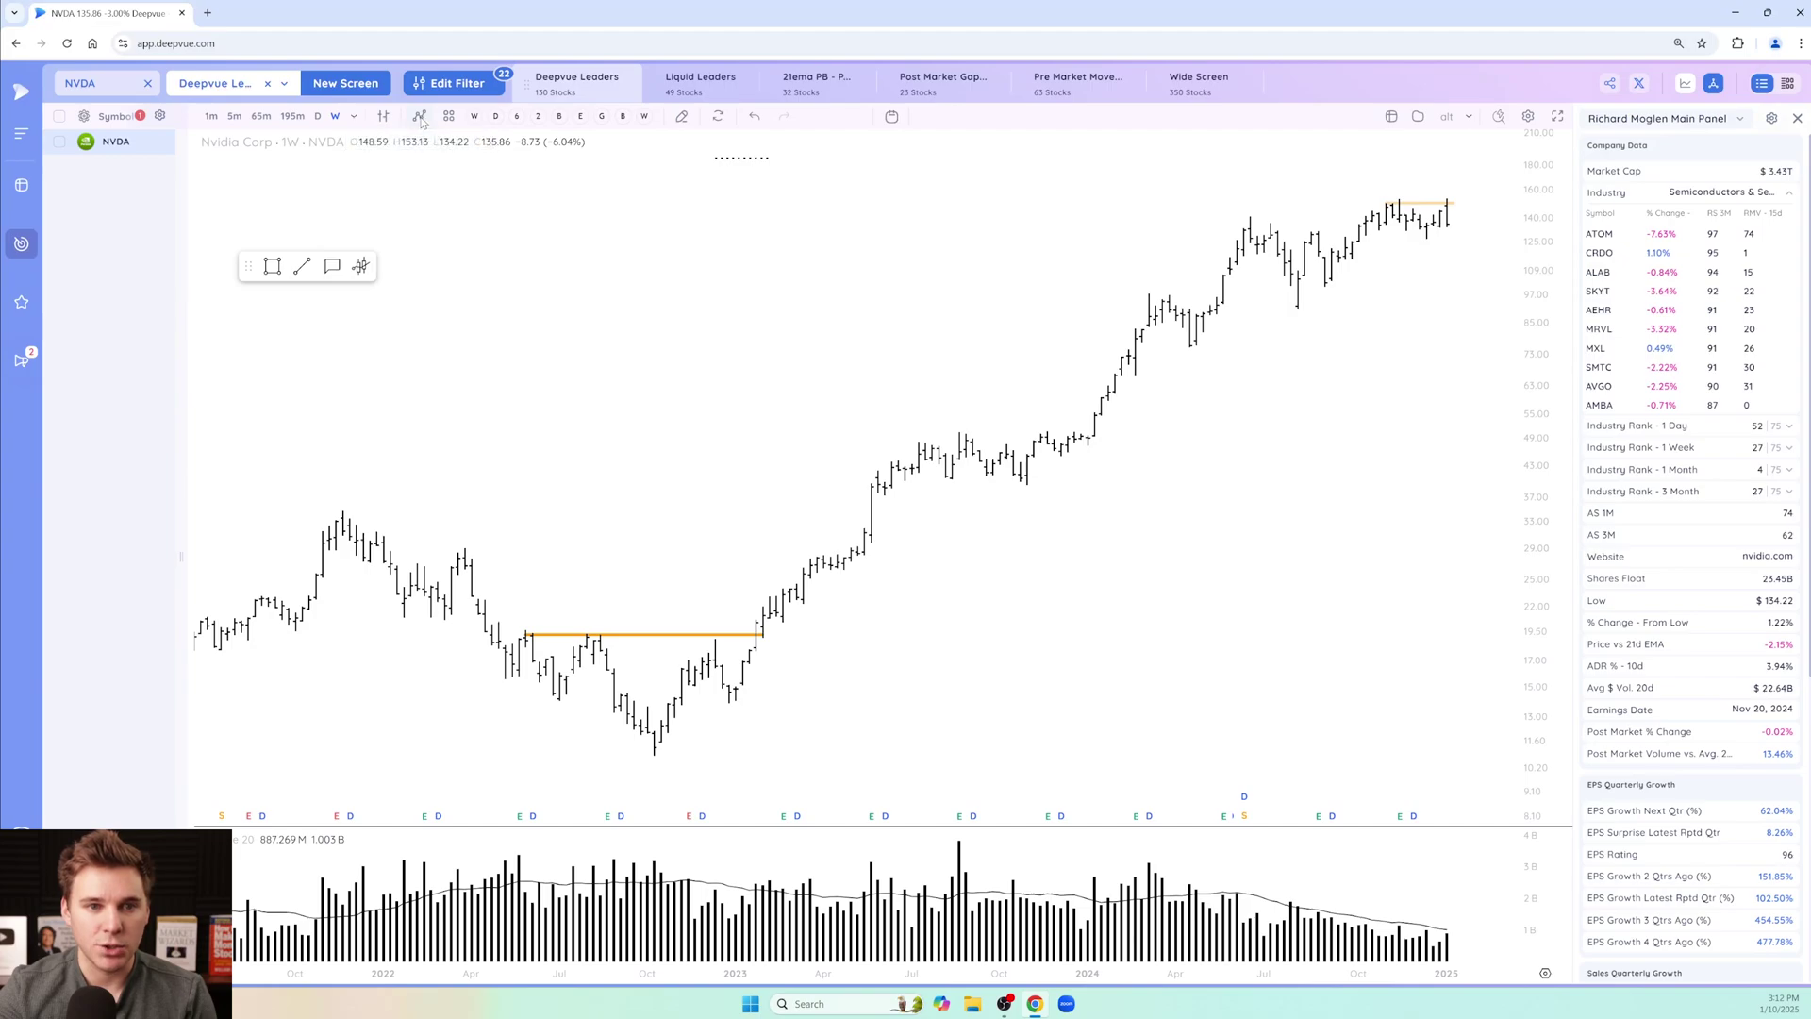
{"action": "type", "text": "moving"}
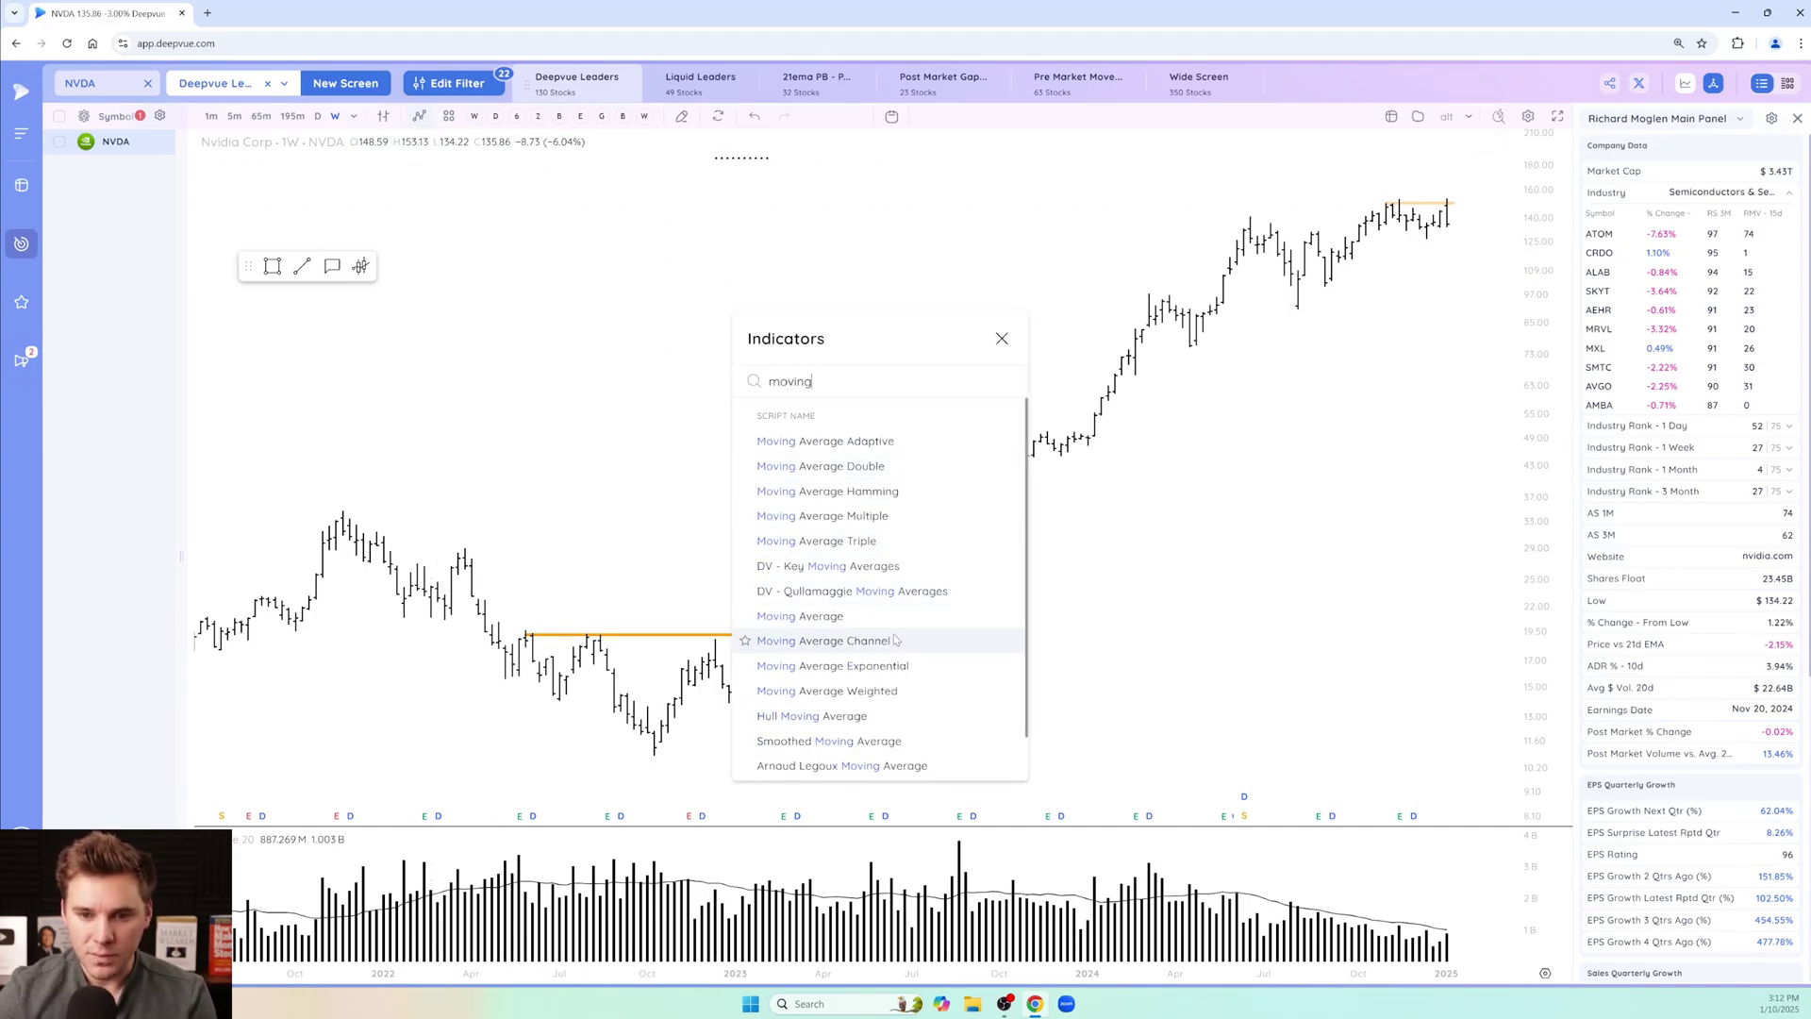
{"action": "left_click", "coordinate": [806, 617]}
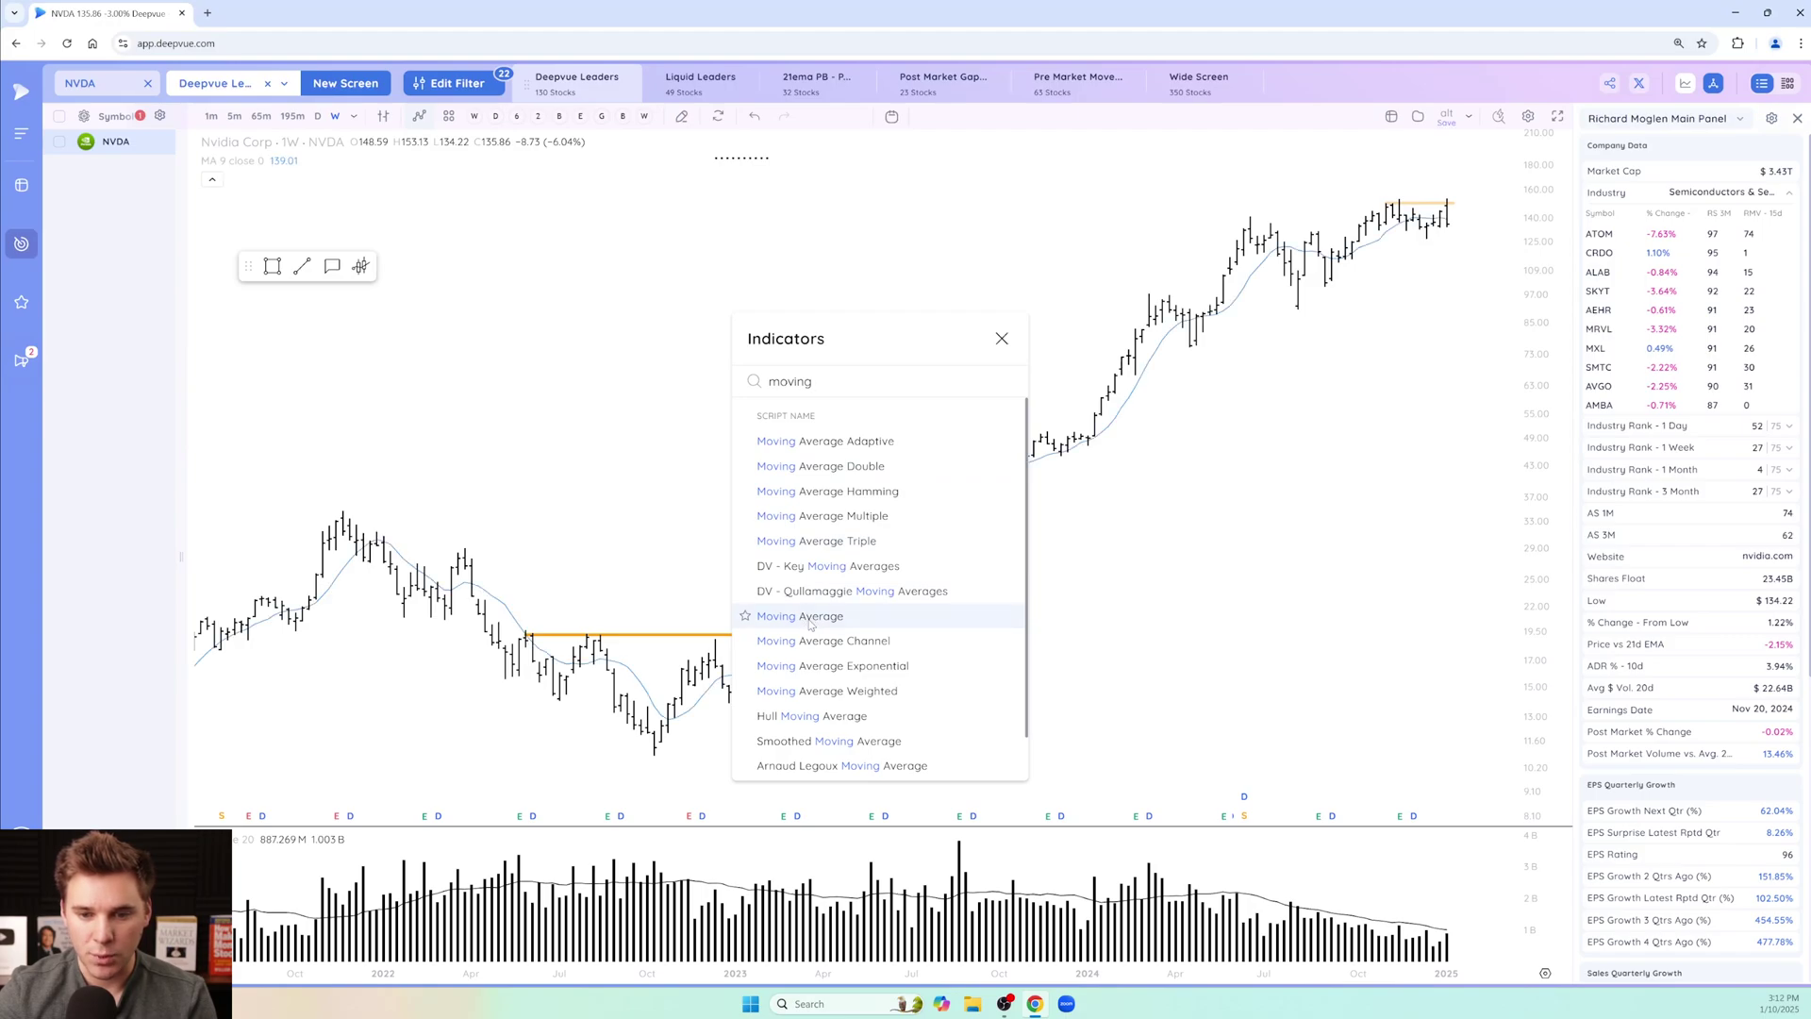
{"action": "left_click", "coordinate": [817, 619]}
{"action": "left_click", "coordinate": [1002, 339]}
Set the first moving average's length to 10 and its line colour to red.
{"action": "mouse_move", "coordinate": [216, 163]}
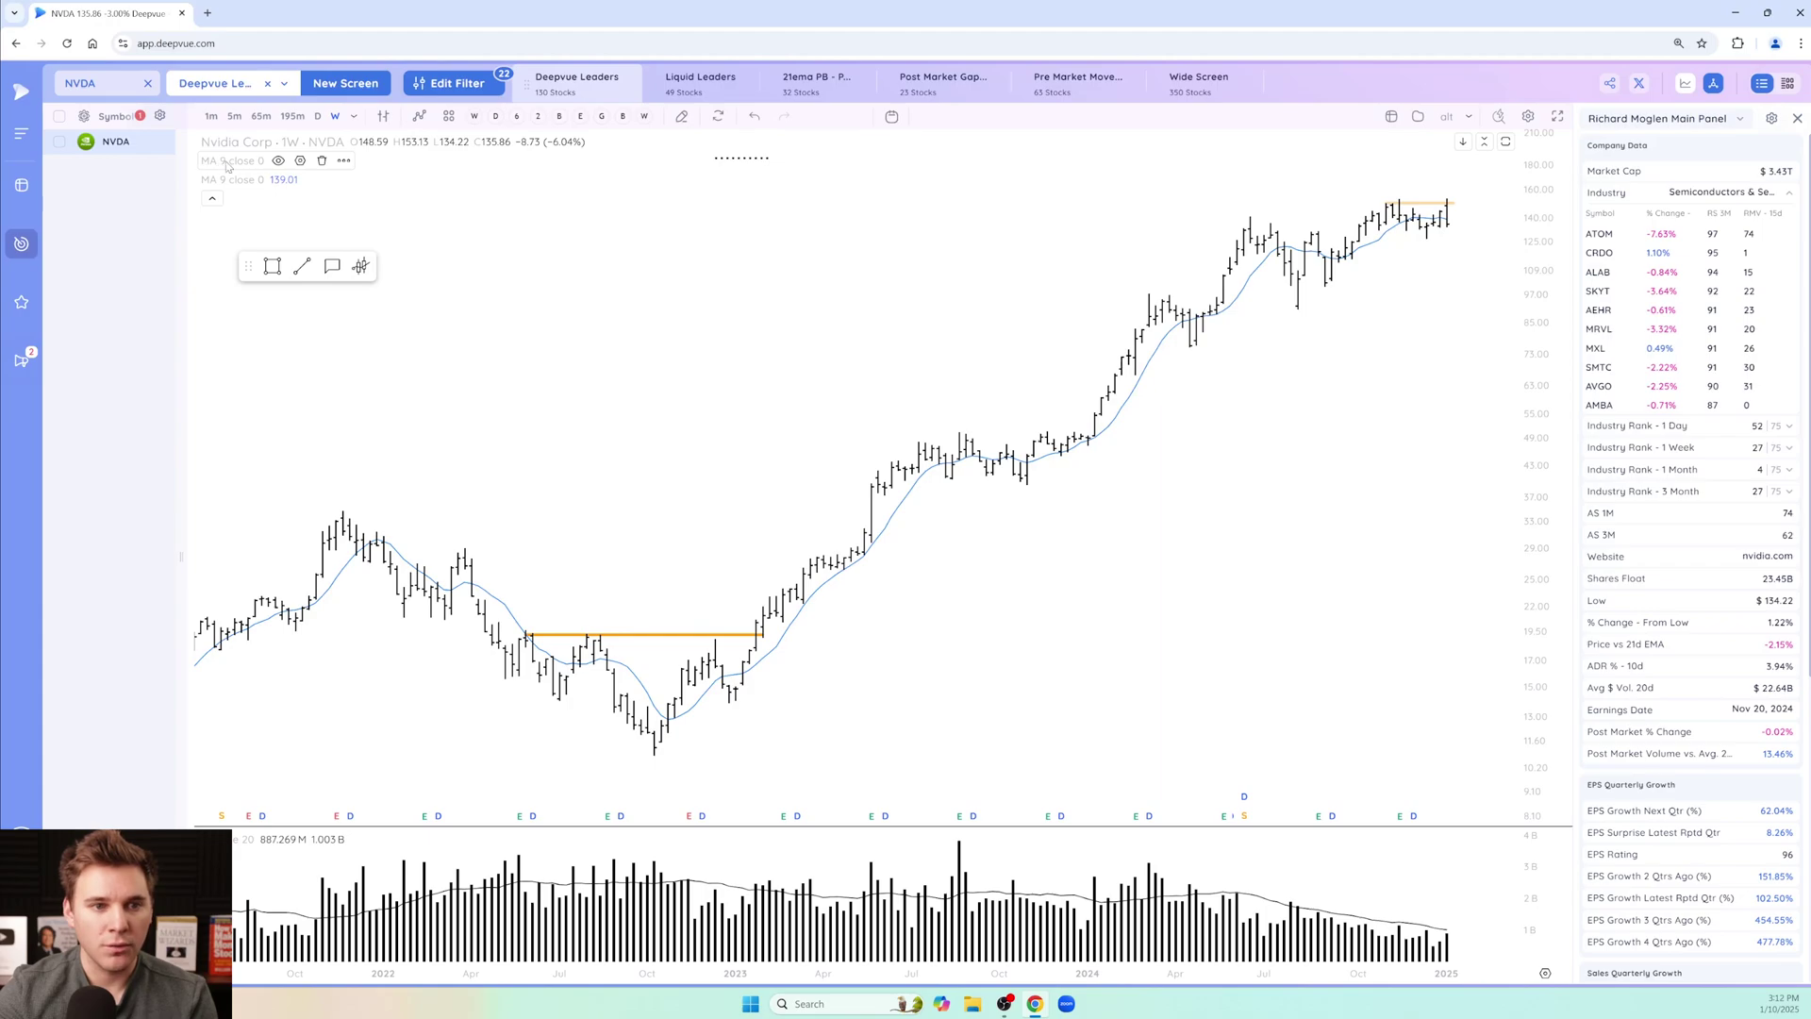
{"action": "left_click", "coordinate": [301, 169]}
{"action": "left_click", "coordinate": [903, 516]}
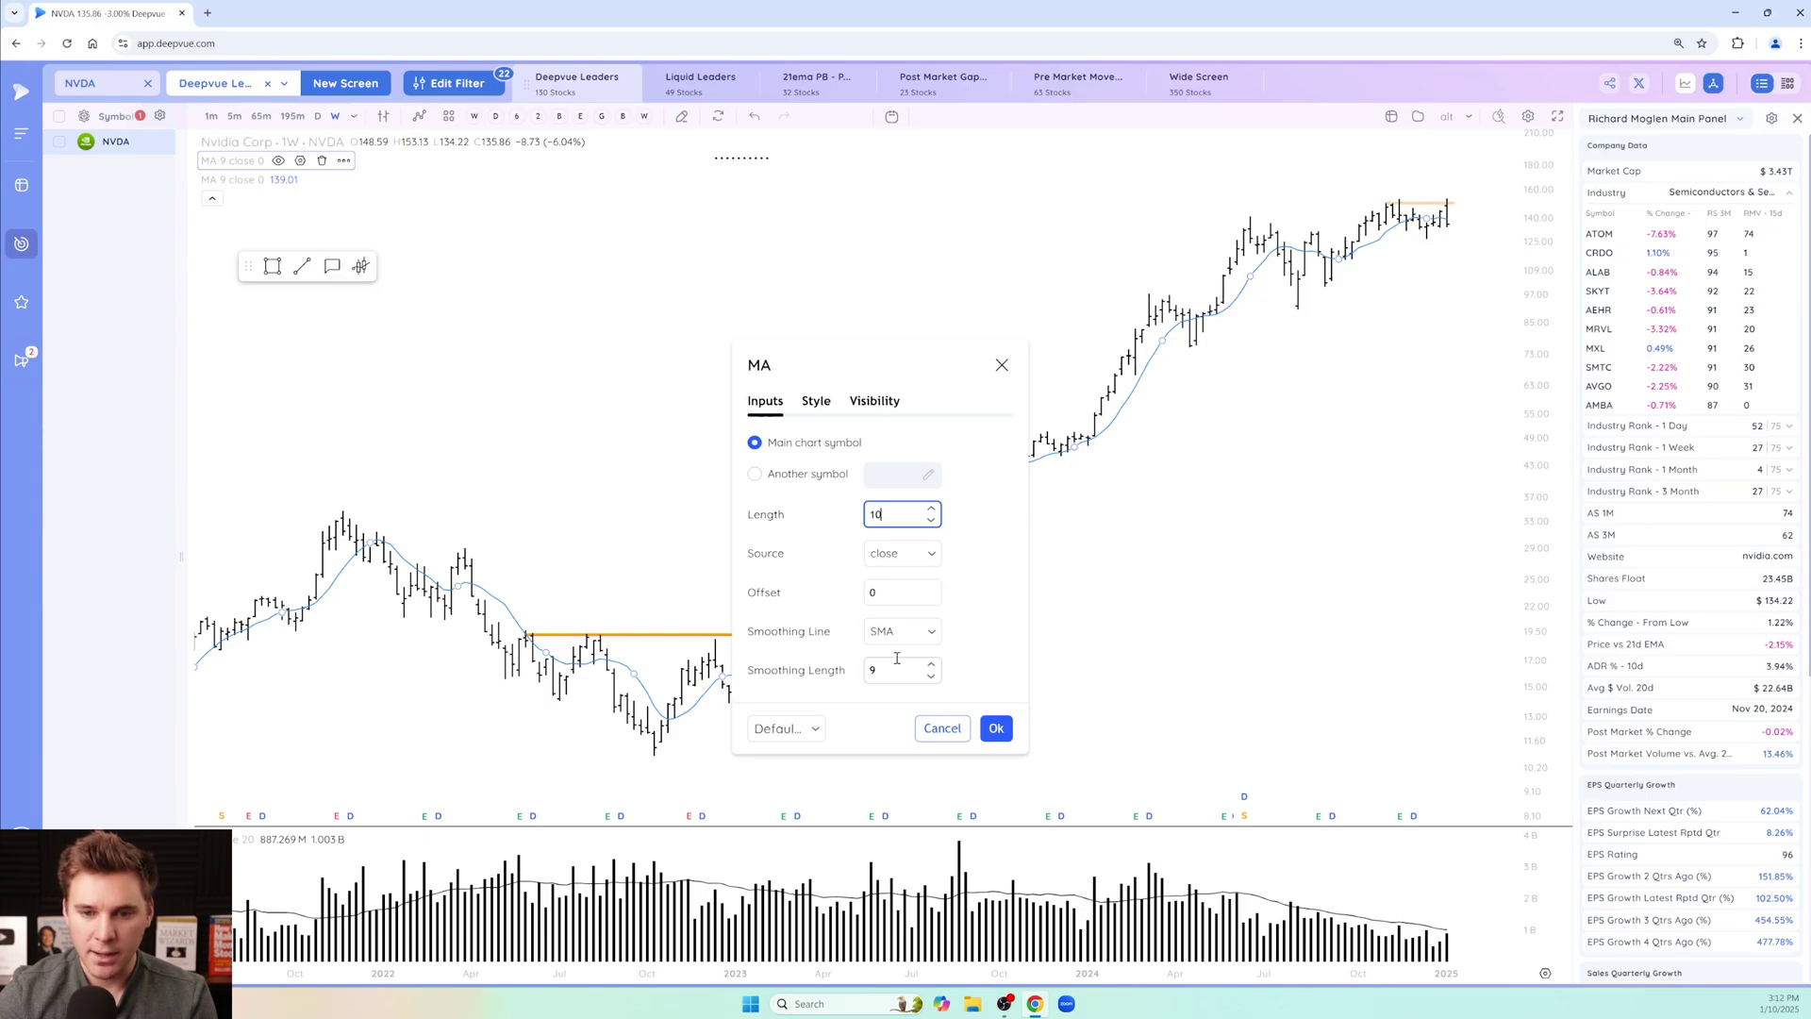
{"action": "left_click", "coordinate": [817, 402]}
{"action": "left_click", "coordinate": [882, 451]}
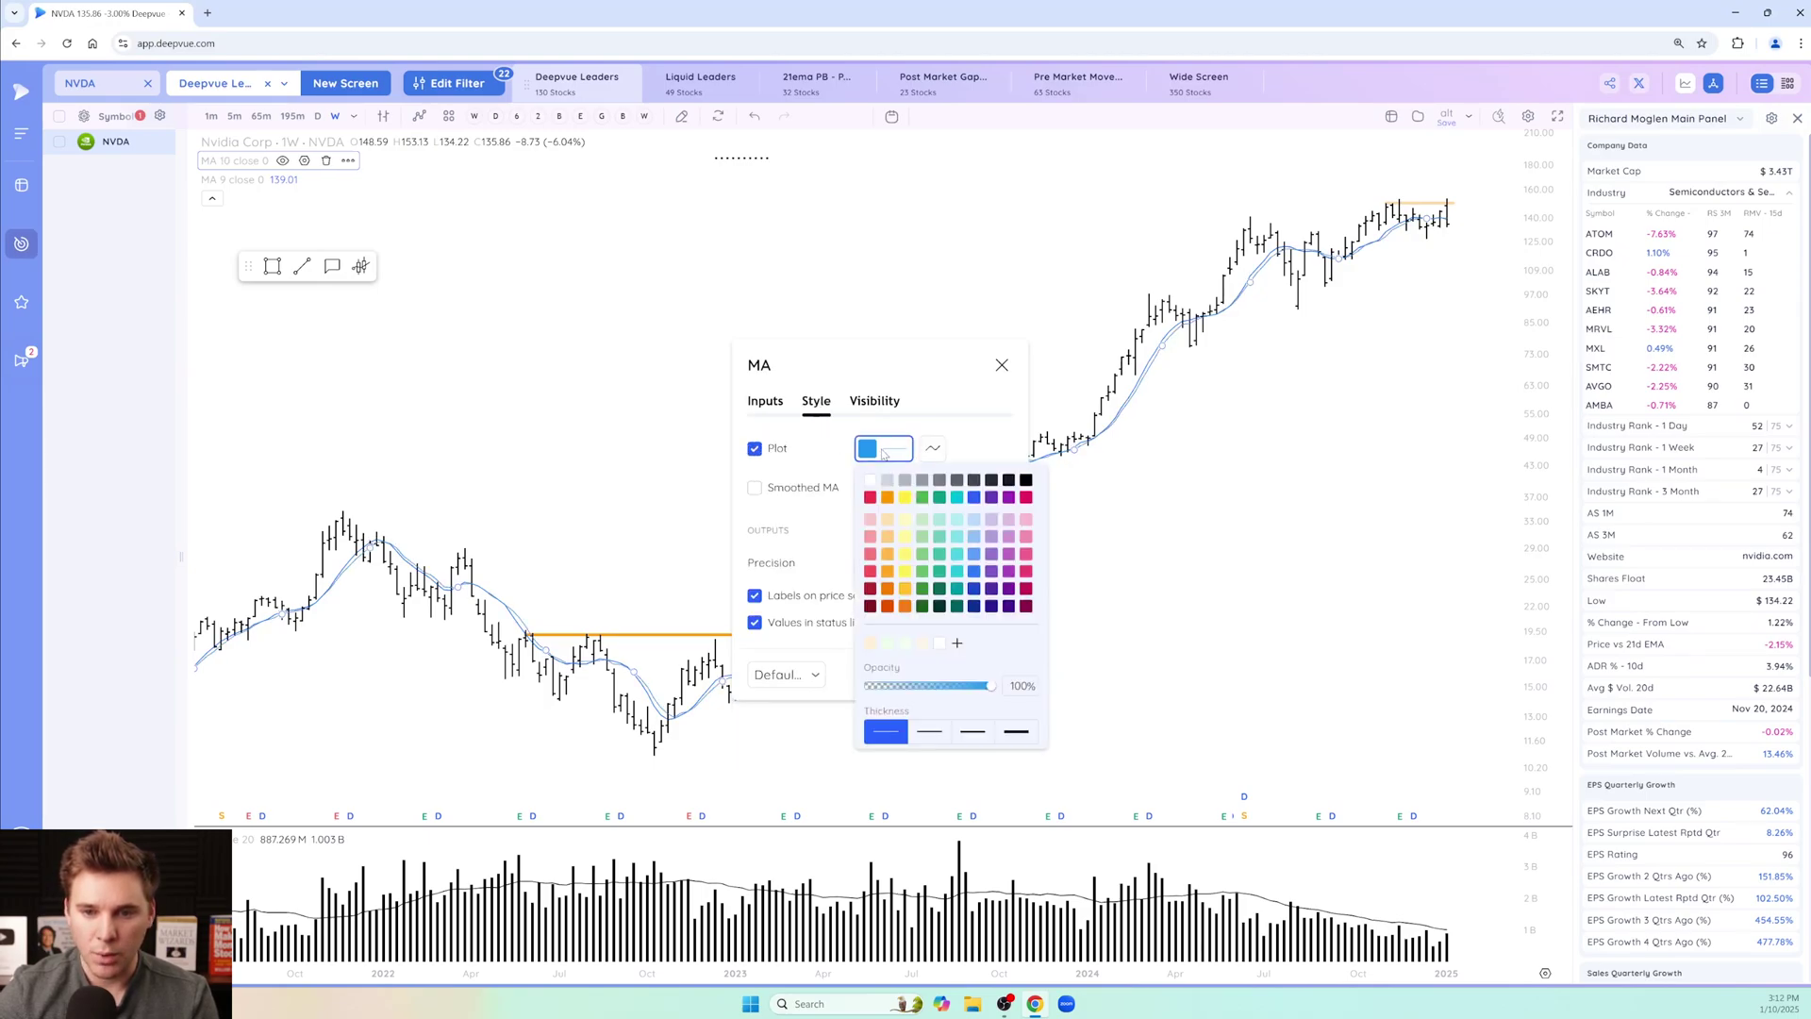
{"action": "left_click", "coordinate": [871, 498]}
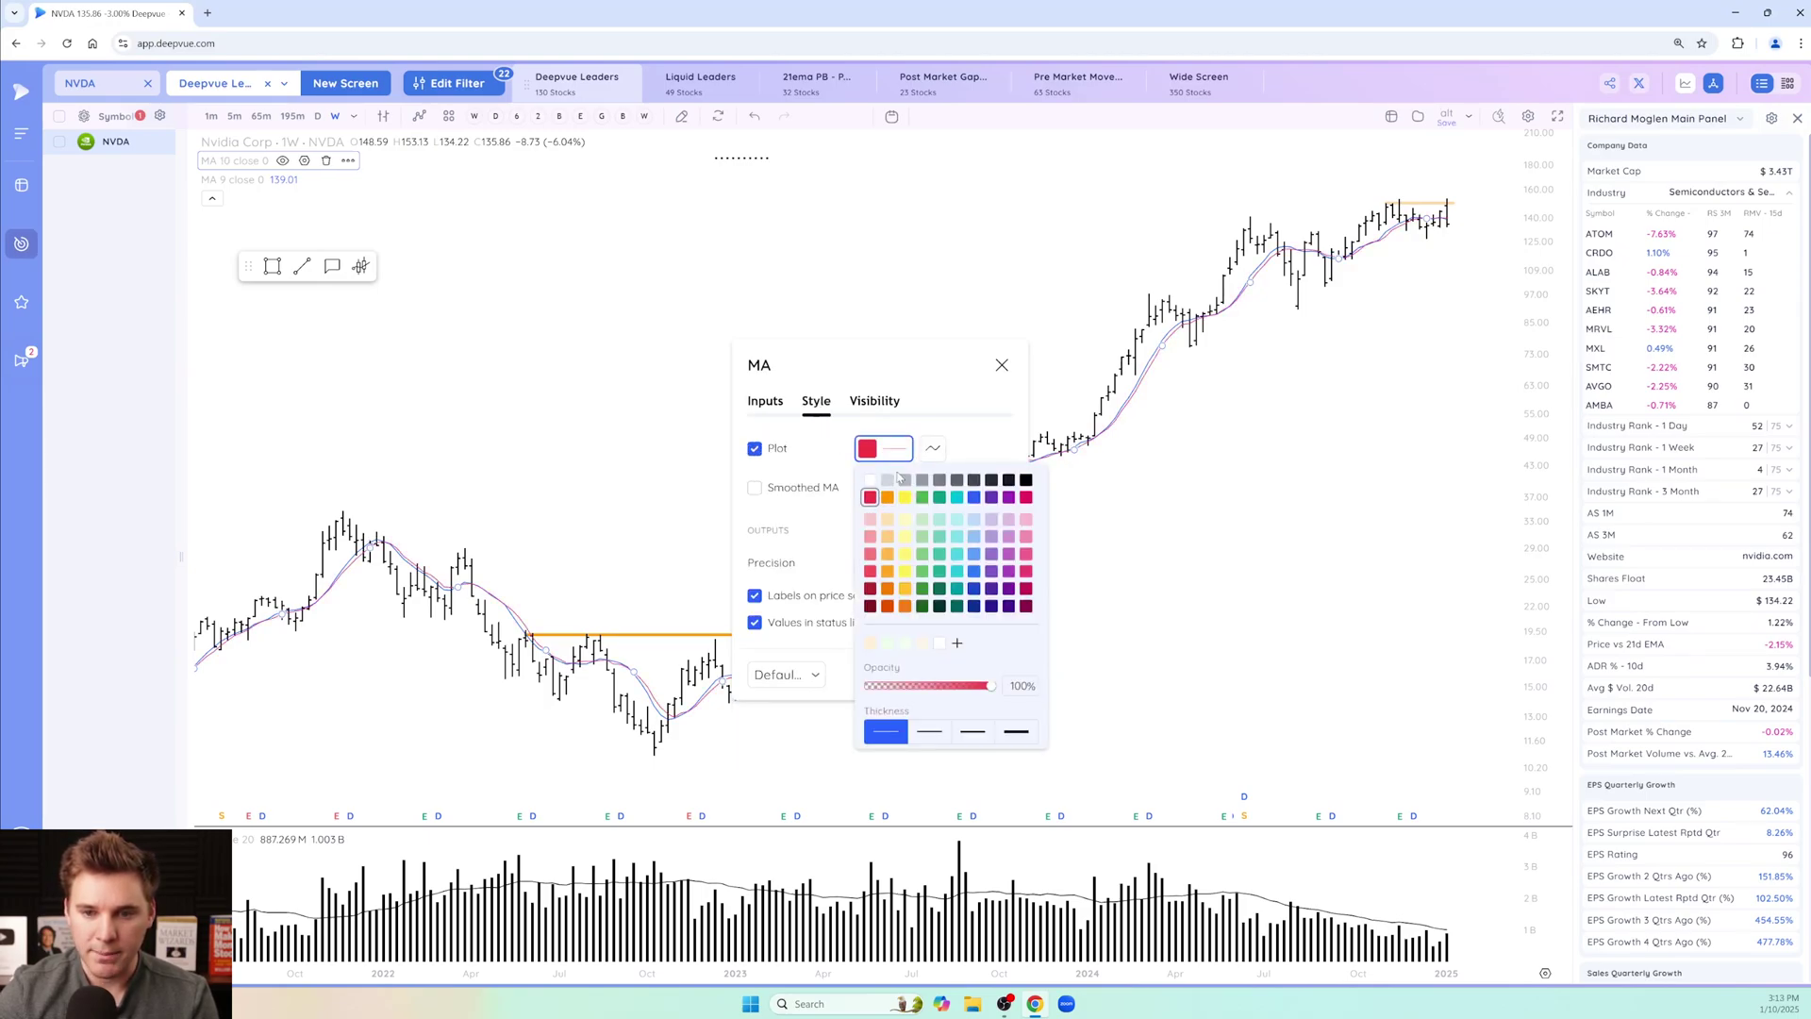
{"action": "left_click", "coordinate": [966, 442]}
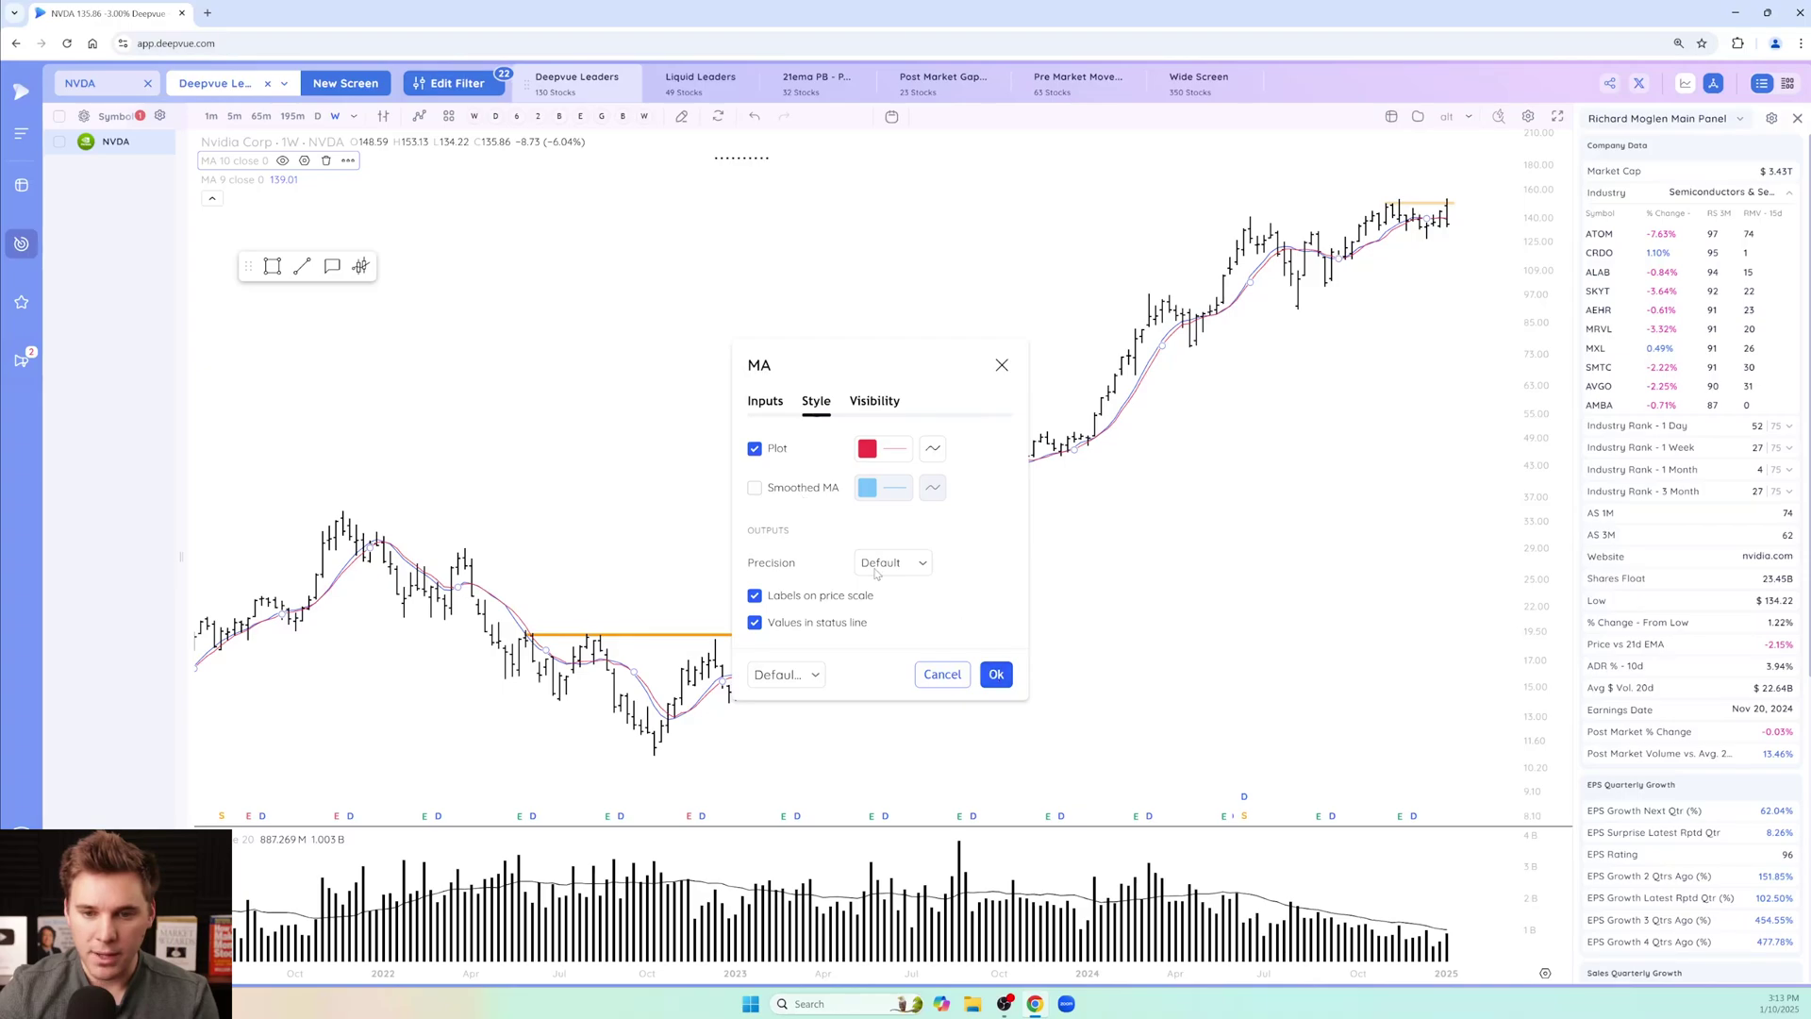
{"action": "left_click", "coordinate": [999, 677]}
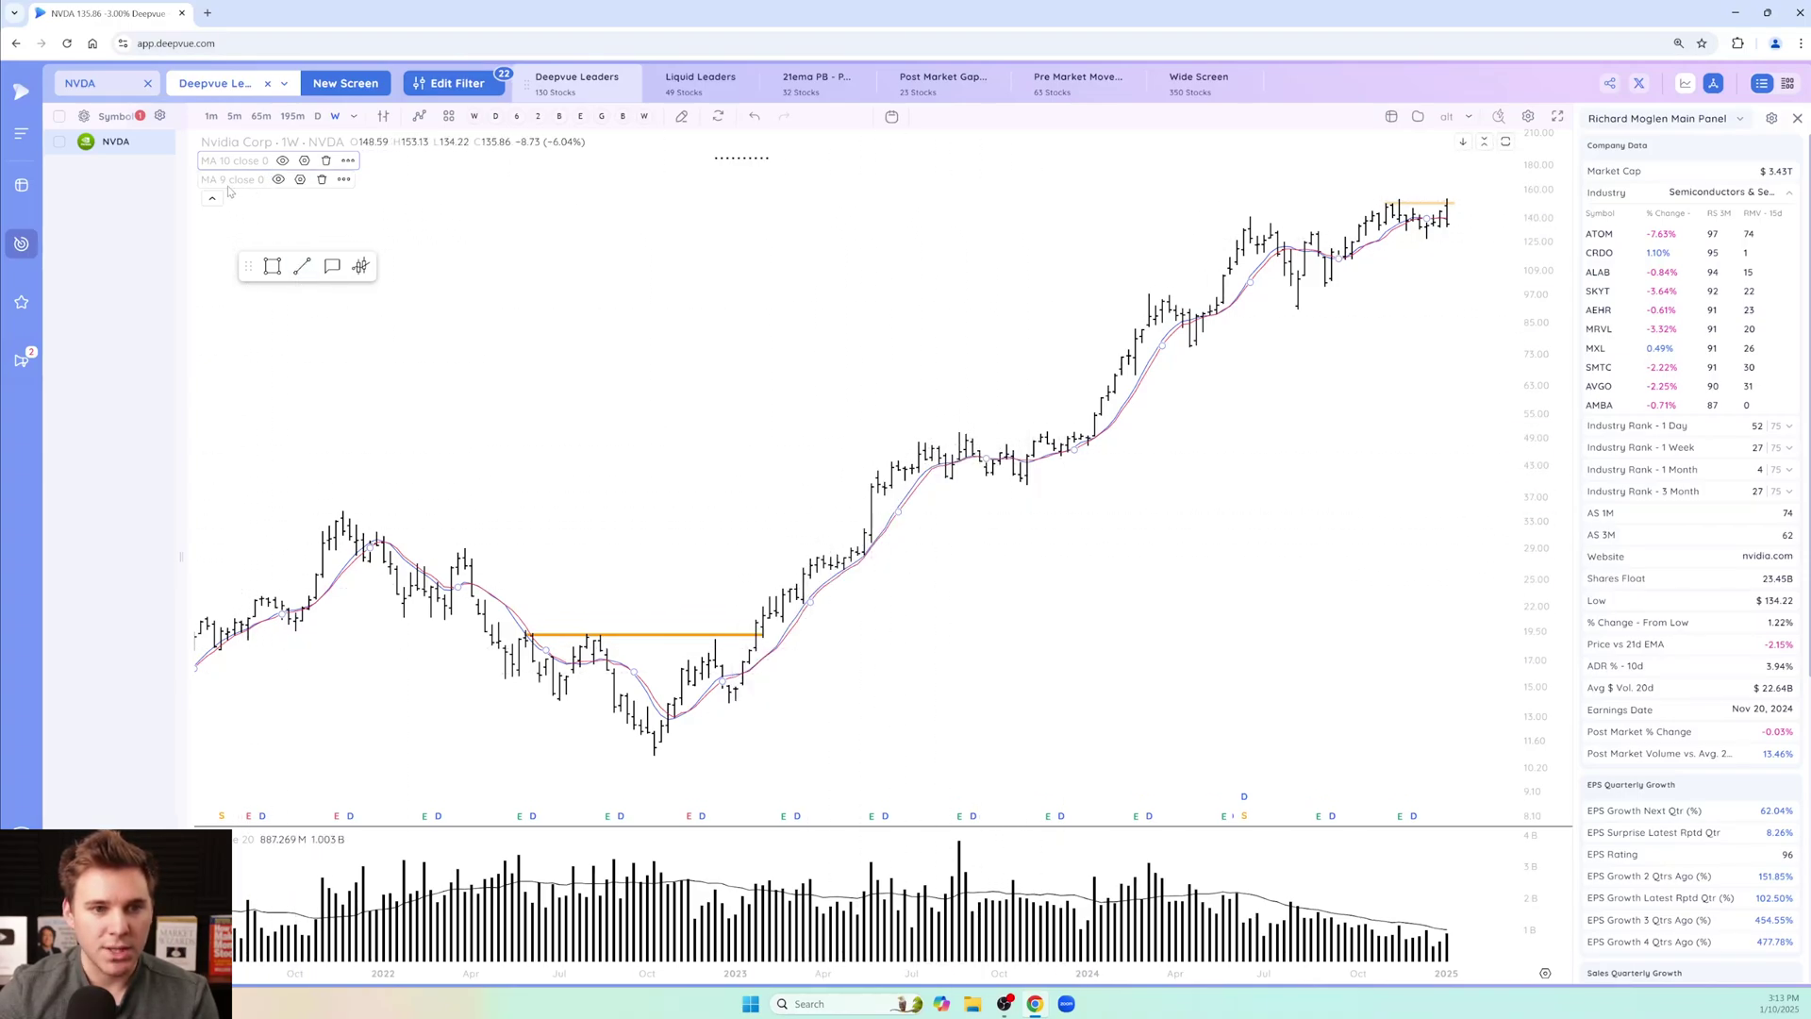
Set the second moving average's length to 40 and its line colour to black.
{"action": "left_click", "coordinate": [301, 180]}
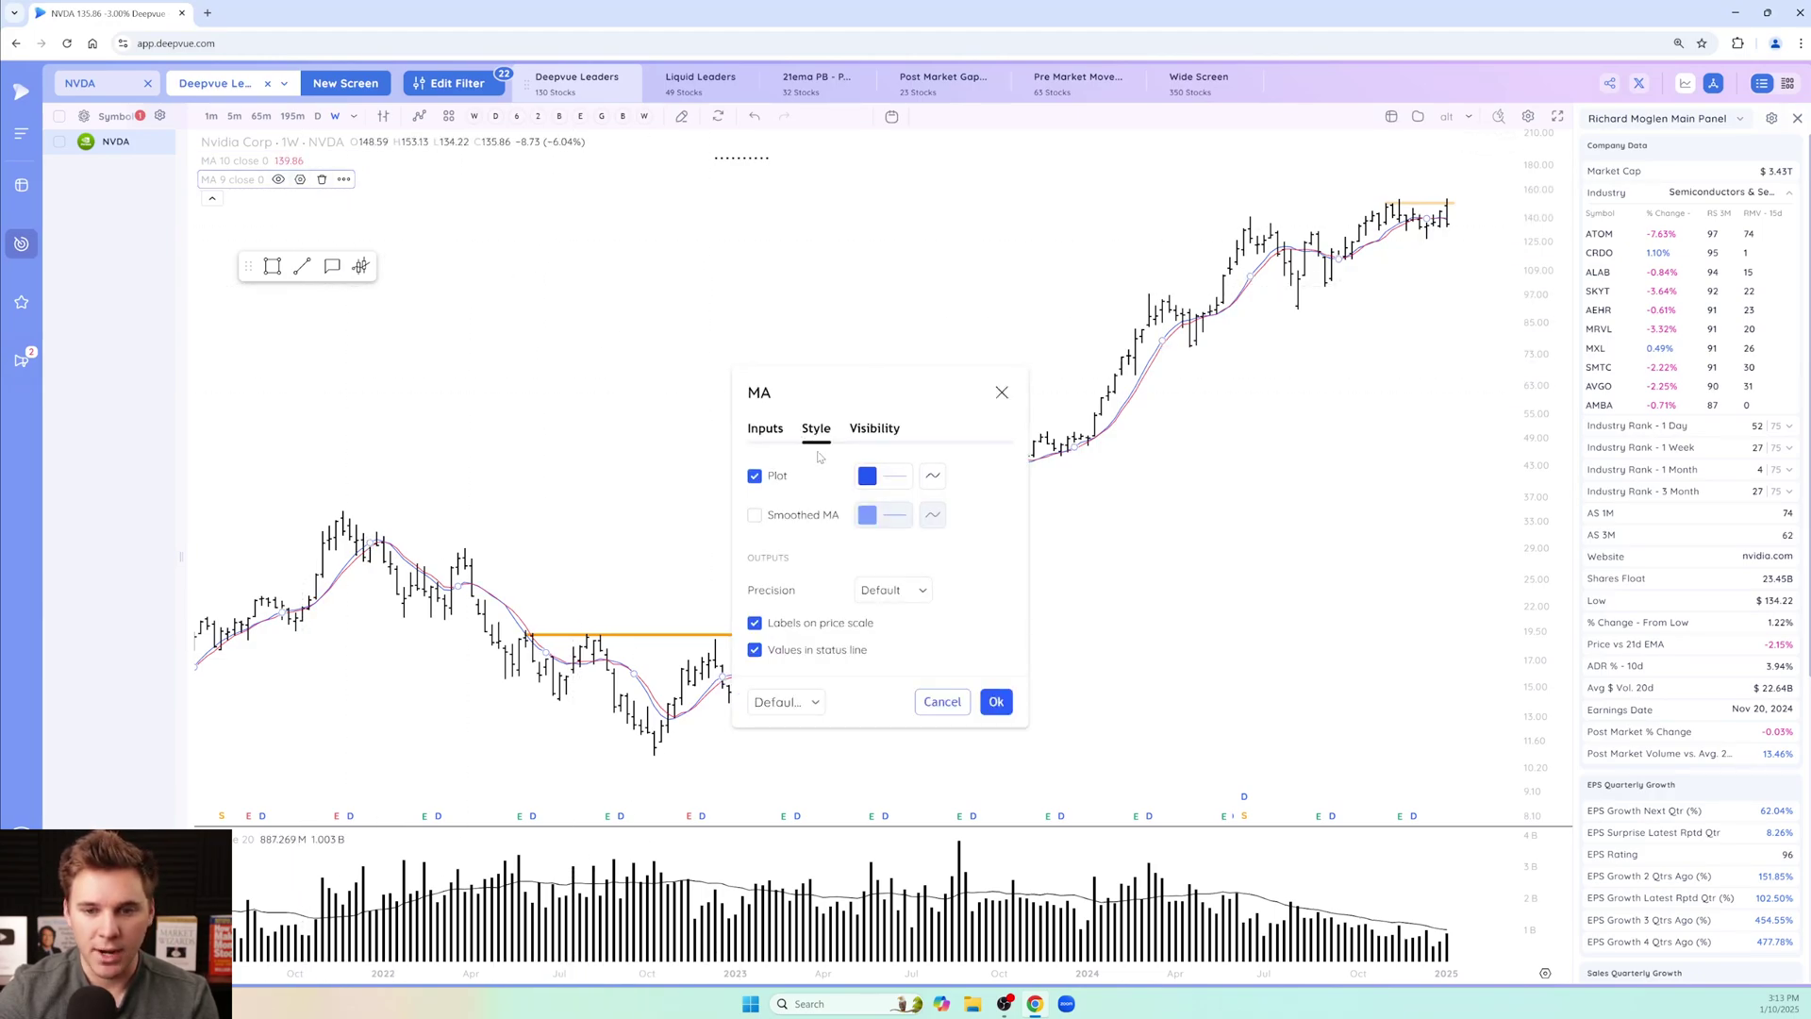
{"action": "left_click", "coordinate": [769, 432]}
{"action": "left_click", "coordinate": [889, 545]}
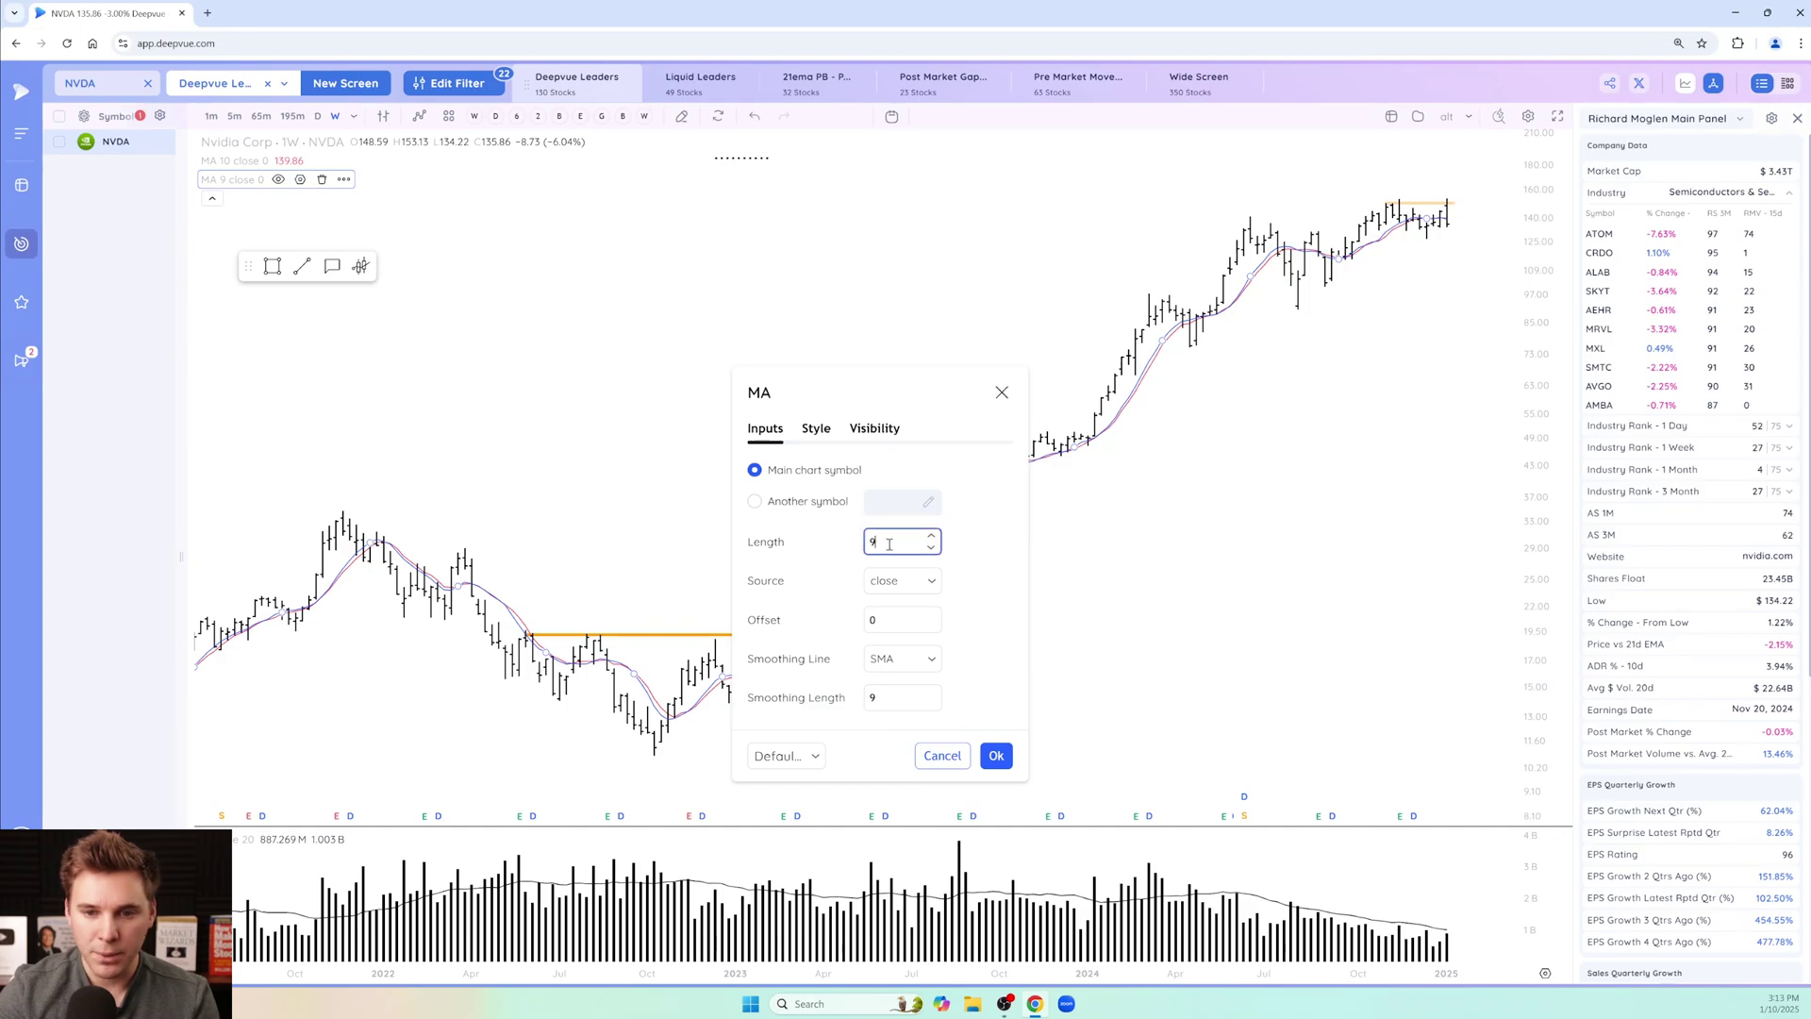
{"action": "key", "text": "BackSpace"}
{"action": "type", "text": "40"}
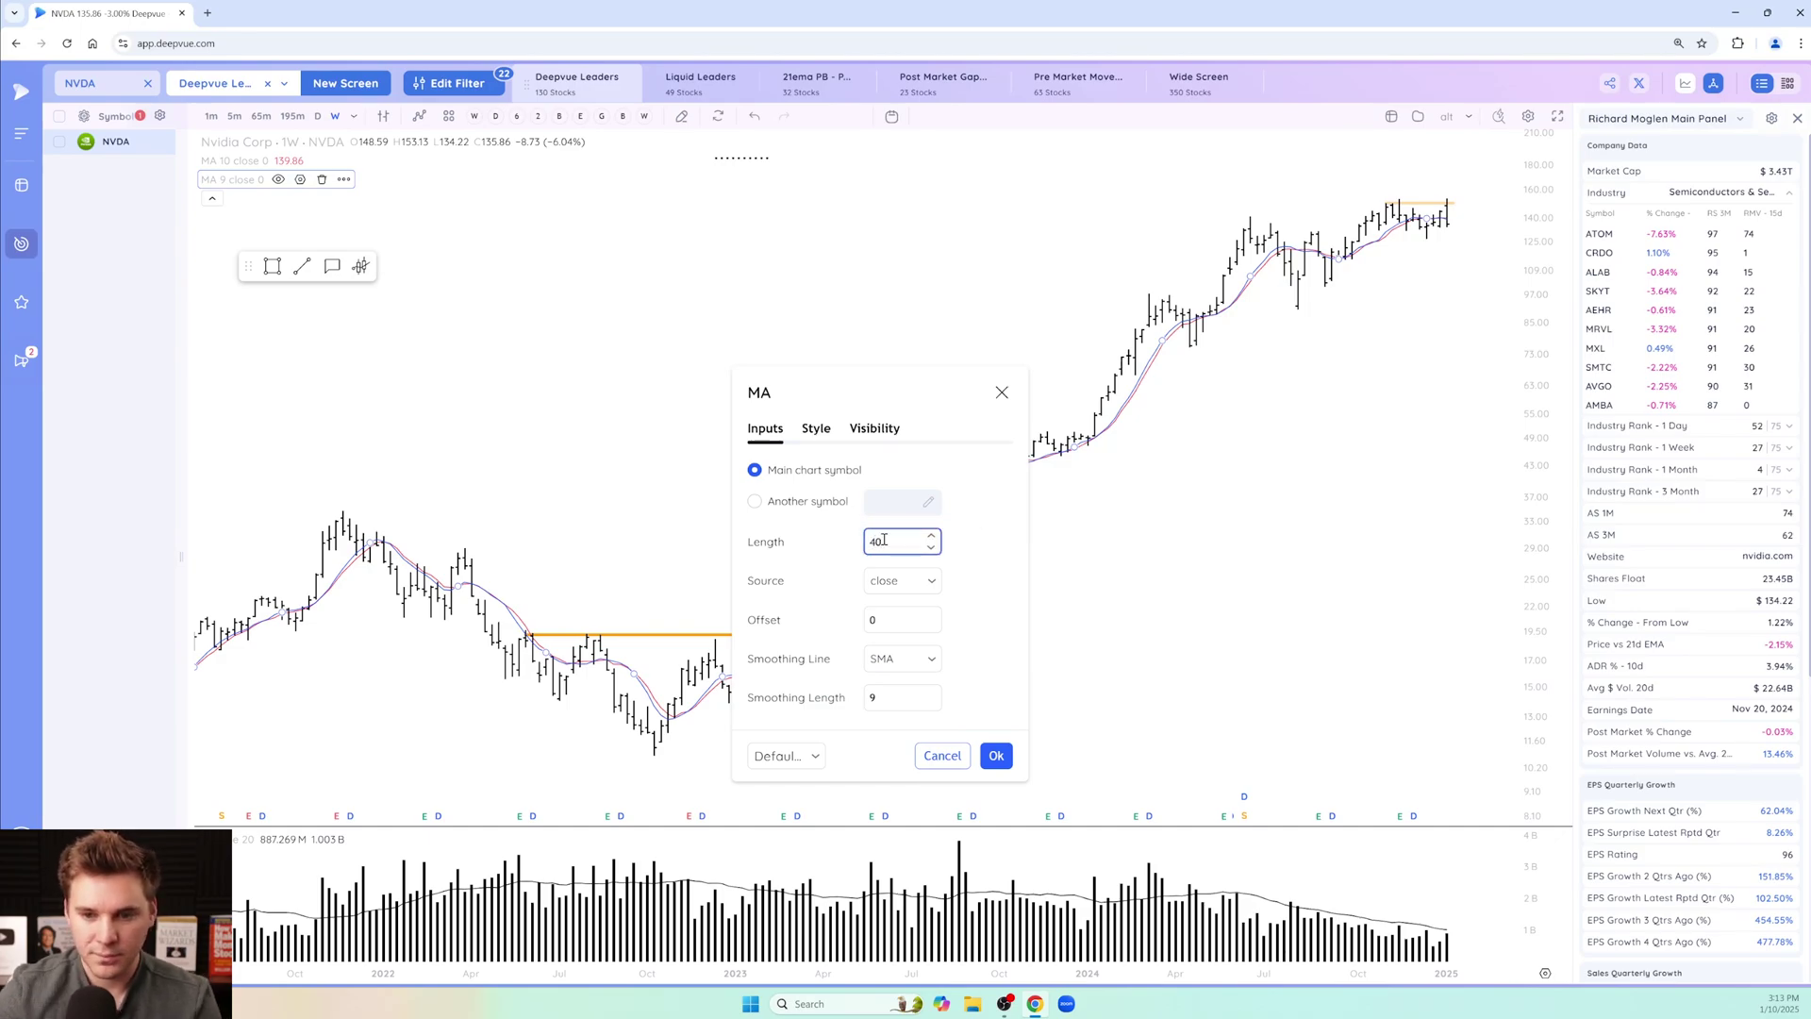
{"action": "left_click", "coordinate": [817, 436]}
{"action": "left_click", "coordinate": [883, 476]}
{"action": "left_click", "coordinate": [1026, 508]}
{"action": "left_click", "coordinate": [843, 576]}
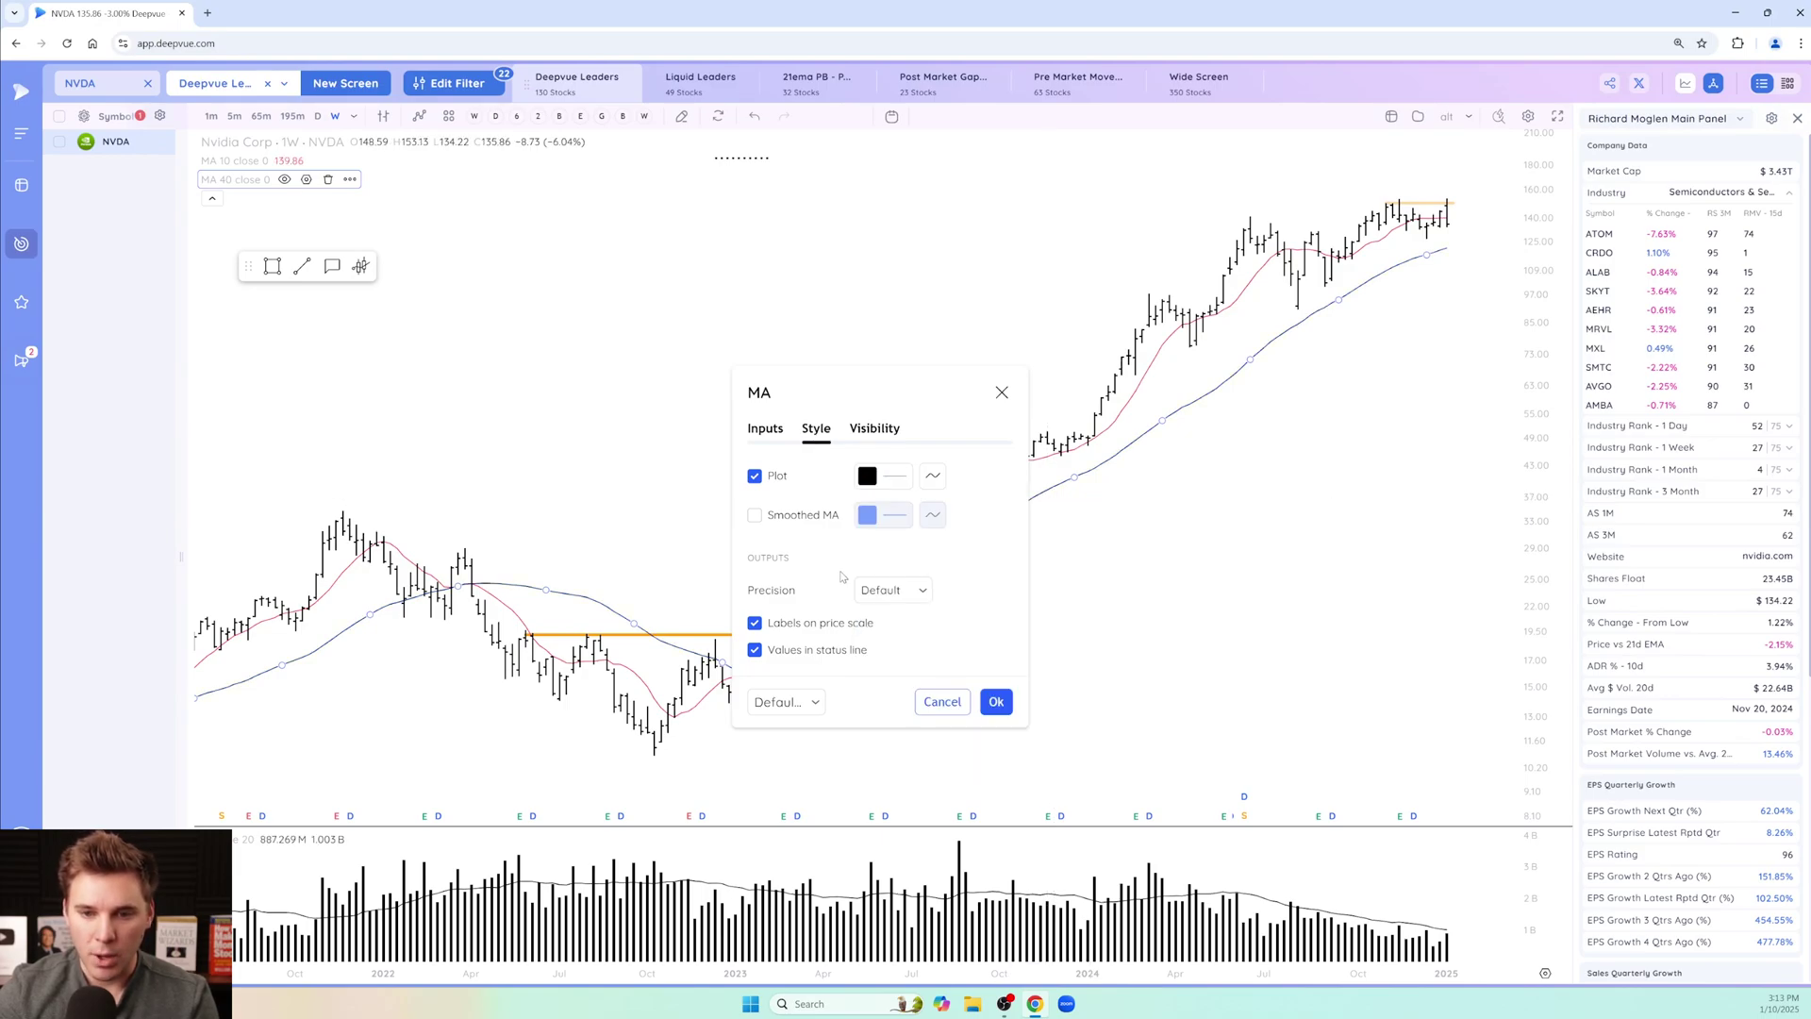
{"action": "left_click", "coordinate": [999, 707]}
{"action": "scroll", "coordinate": [790, 647], "scroll_direction": "down", "scroll_amount": 1}
{"action": "scroll", "coordinate": [788, 661], "scroll_direction": "up", "scroll_amount": 3}
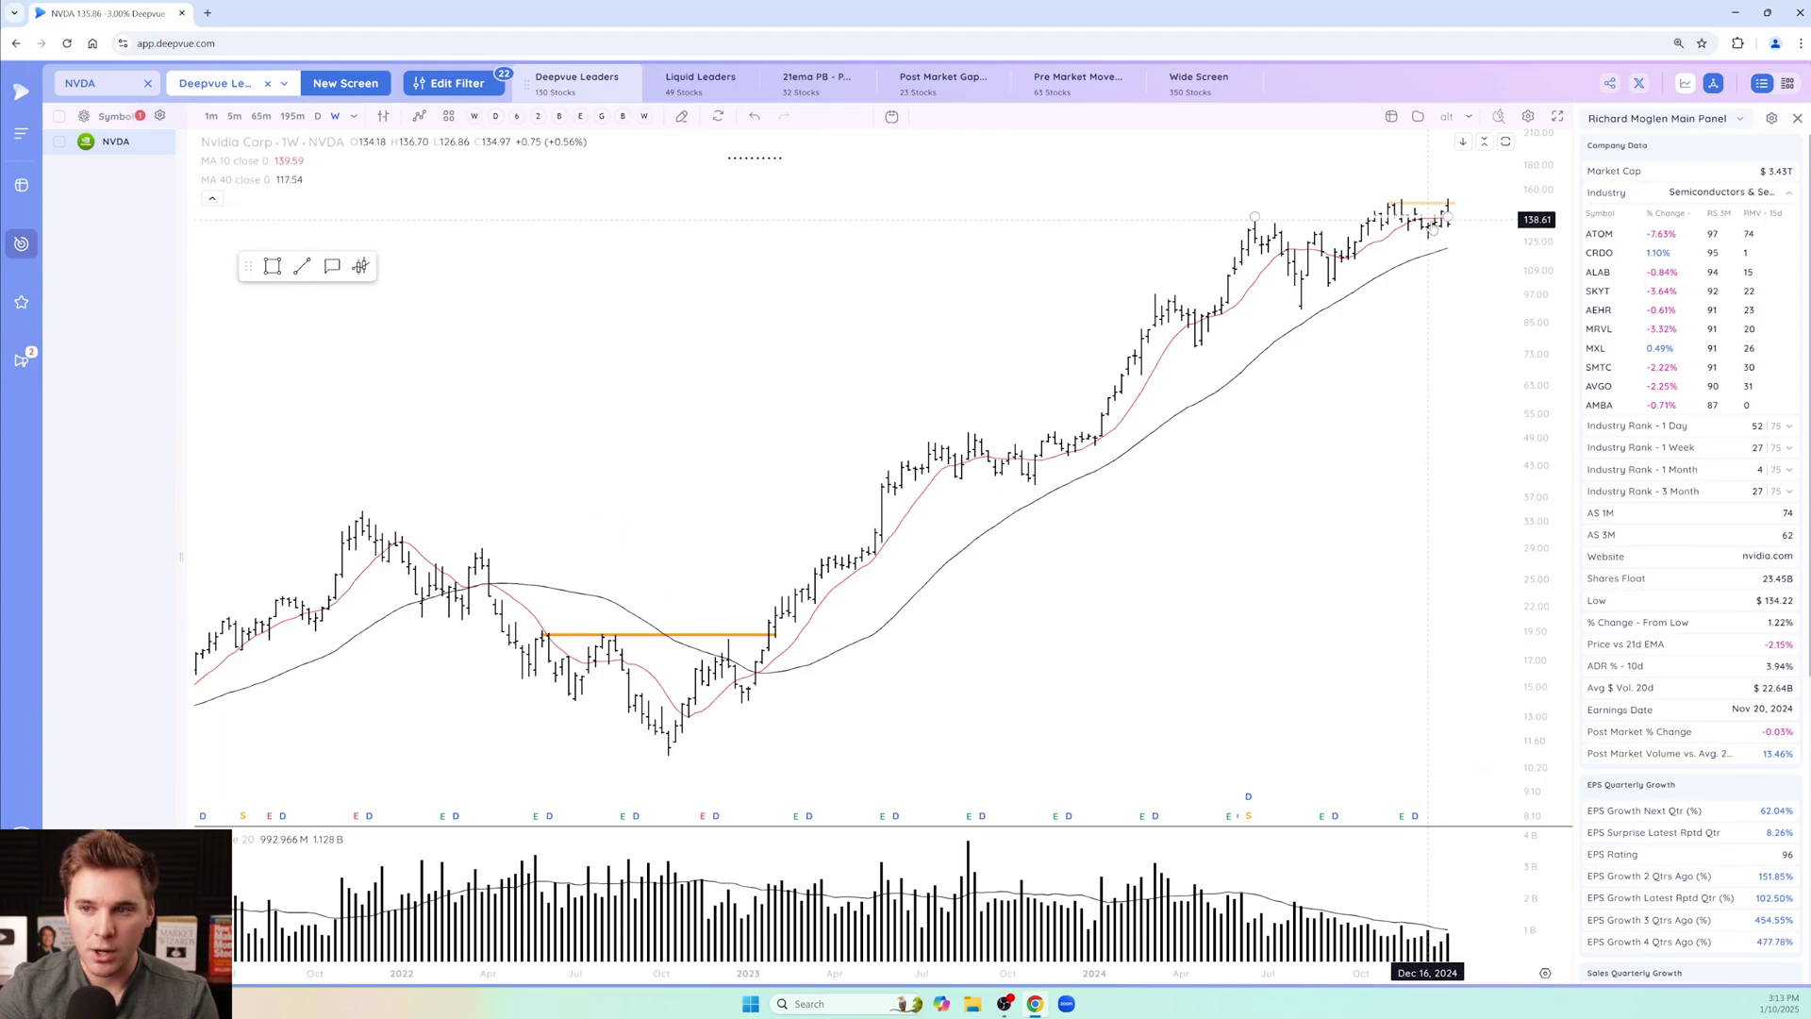
{"action": "scroll", "coordinate": [1442, 234], "scroll_direction": "up", "scroll_amount": 2}
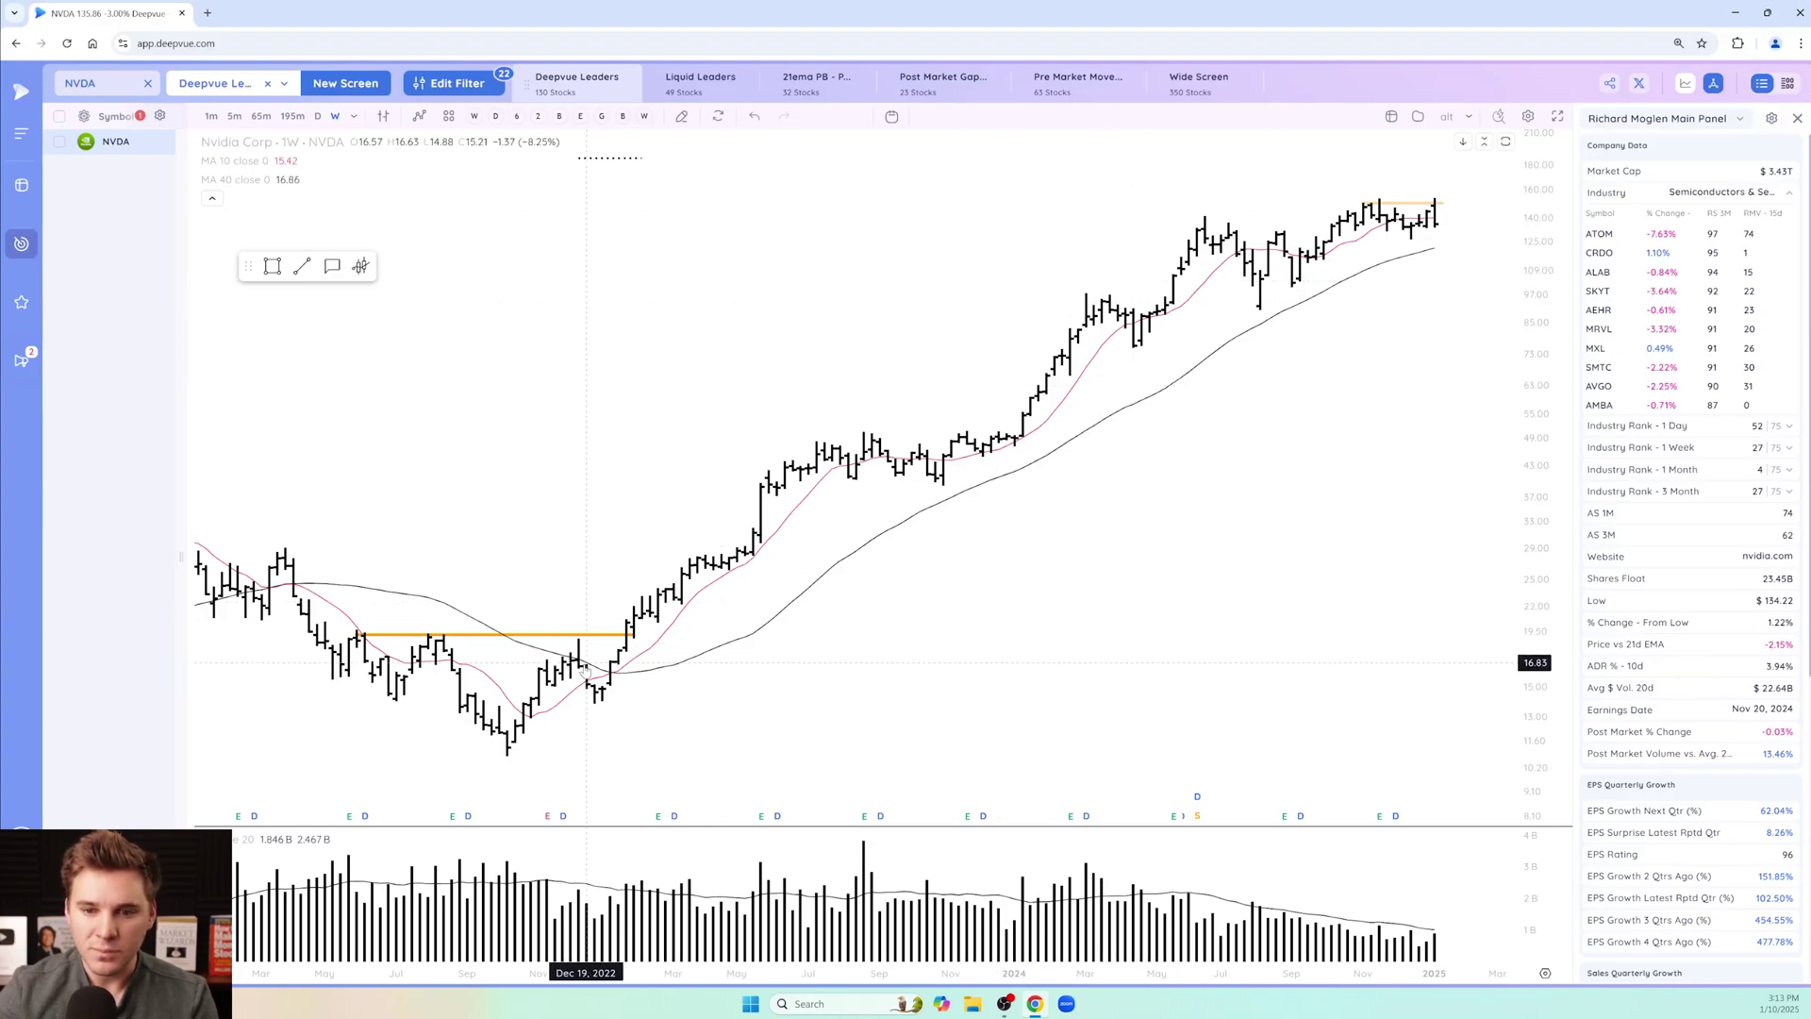
{"action": "scroll", "coordinate": [1038, 471], "scroll_direction": "down", "scroll_amount": 2}
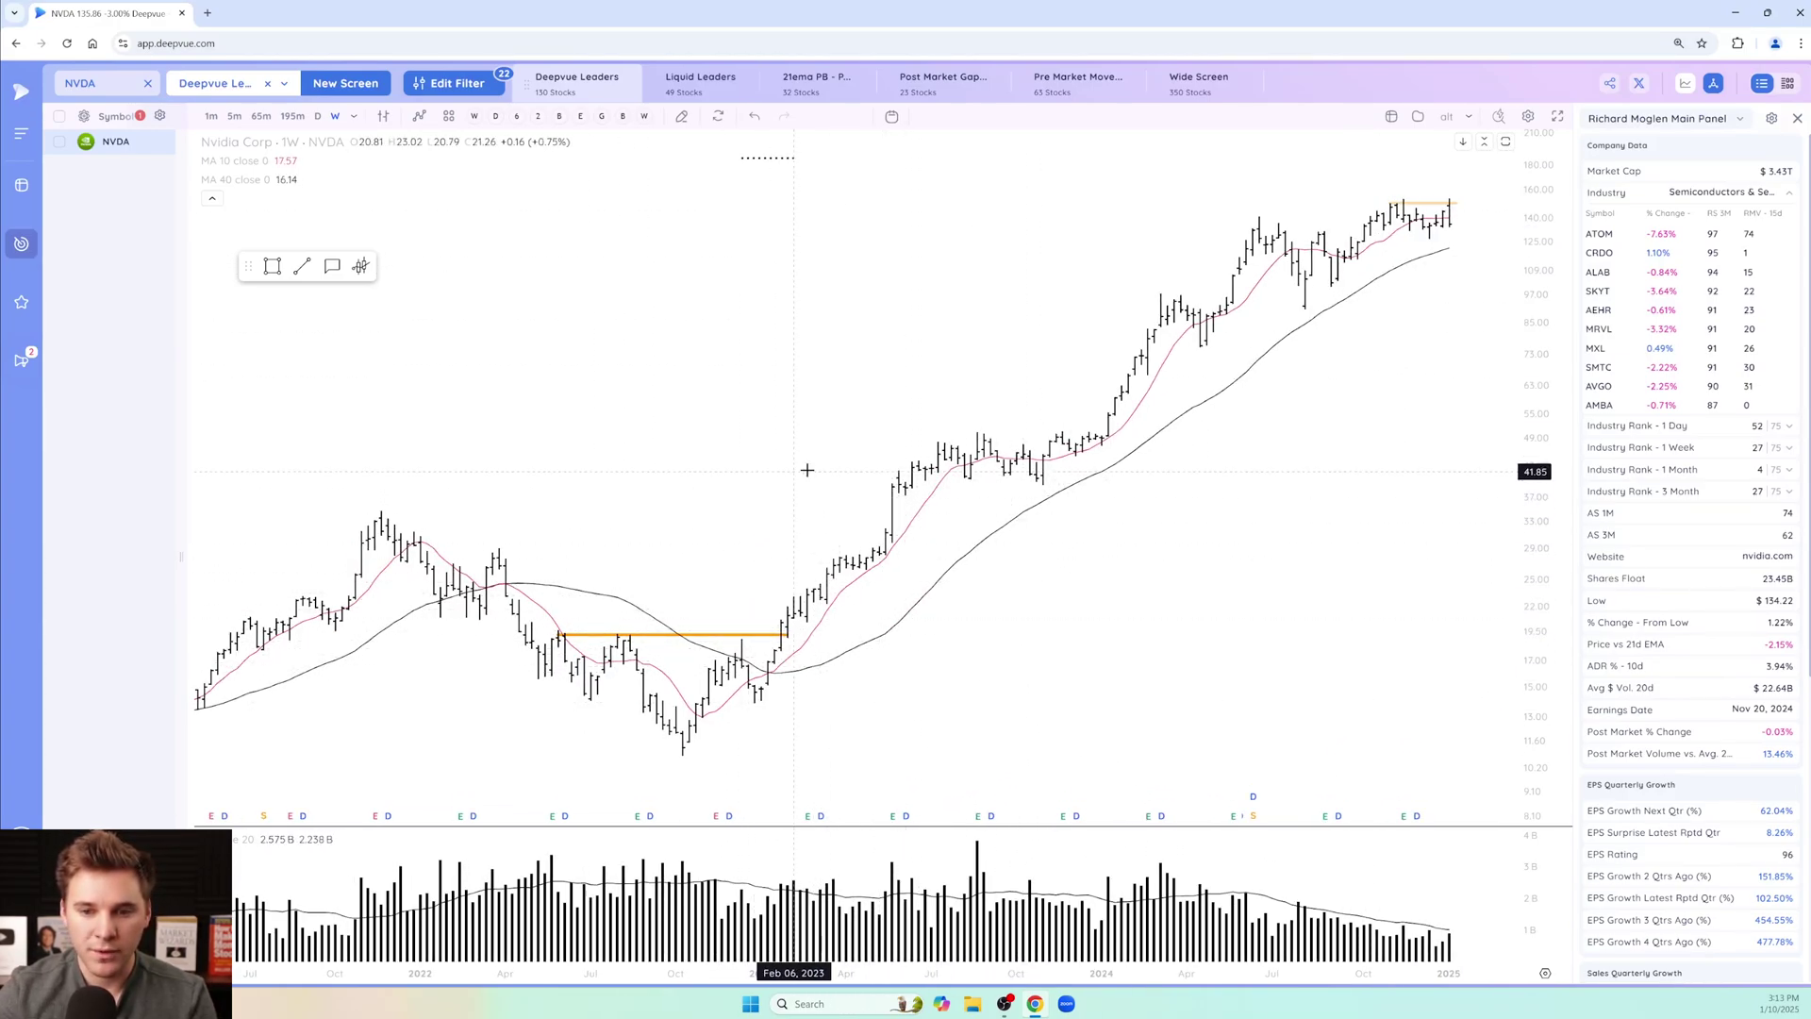
Add a third Moving Average indicator to the NVDA chart.
{"action": "left_click", "coordinate": [423, 118]}
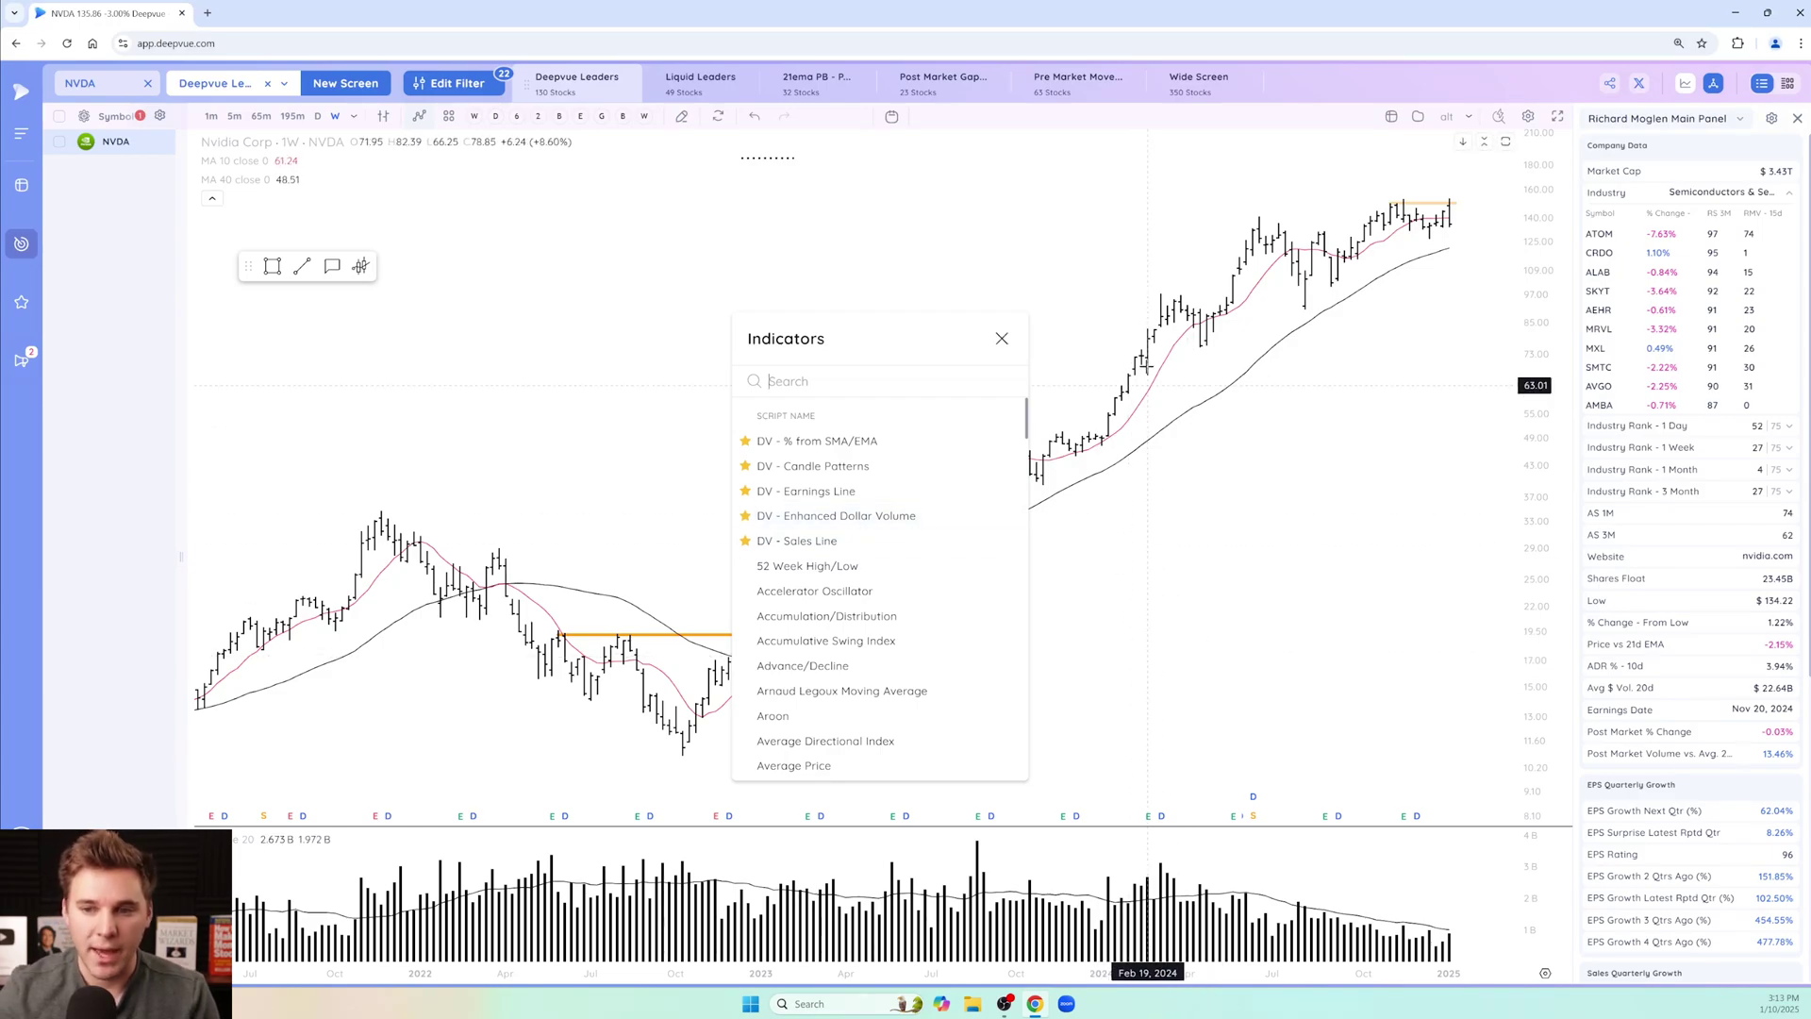
{"action": "type", "text": "moving"}
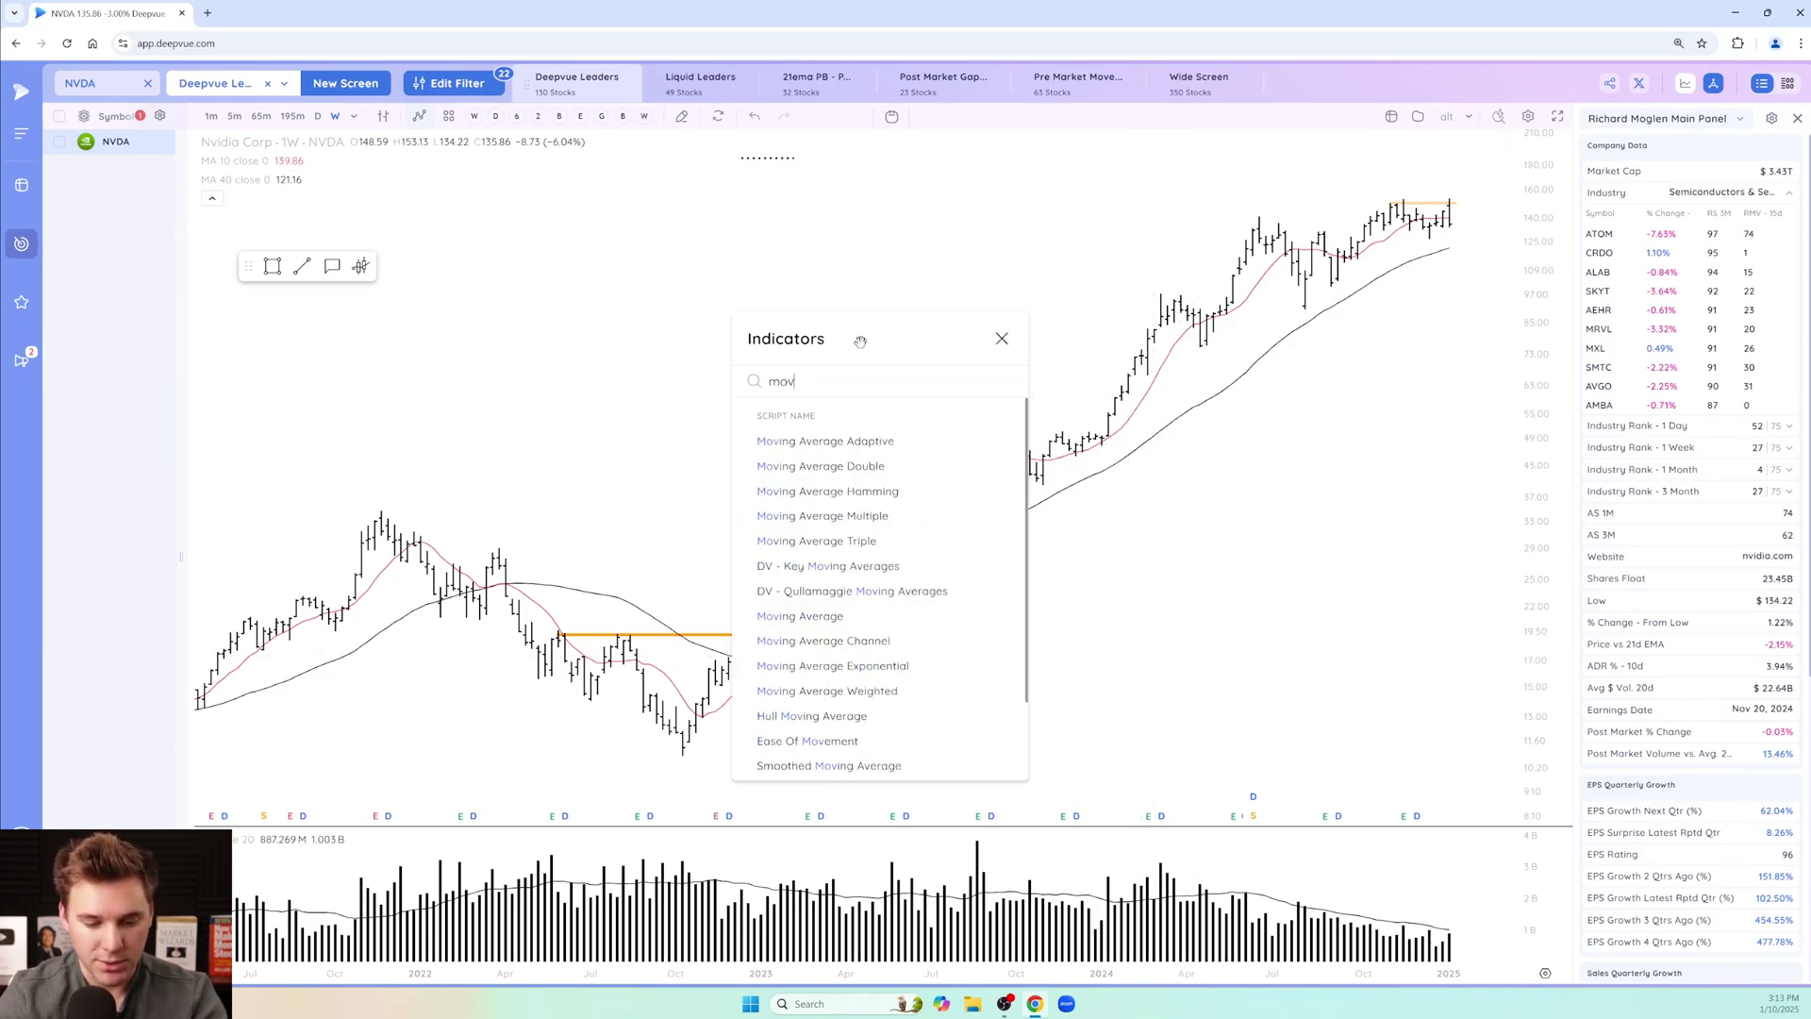
{"action": "left_click", "coordinate": [820, 617]}
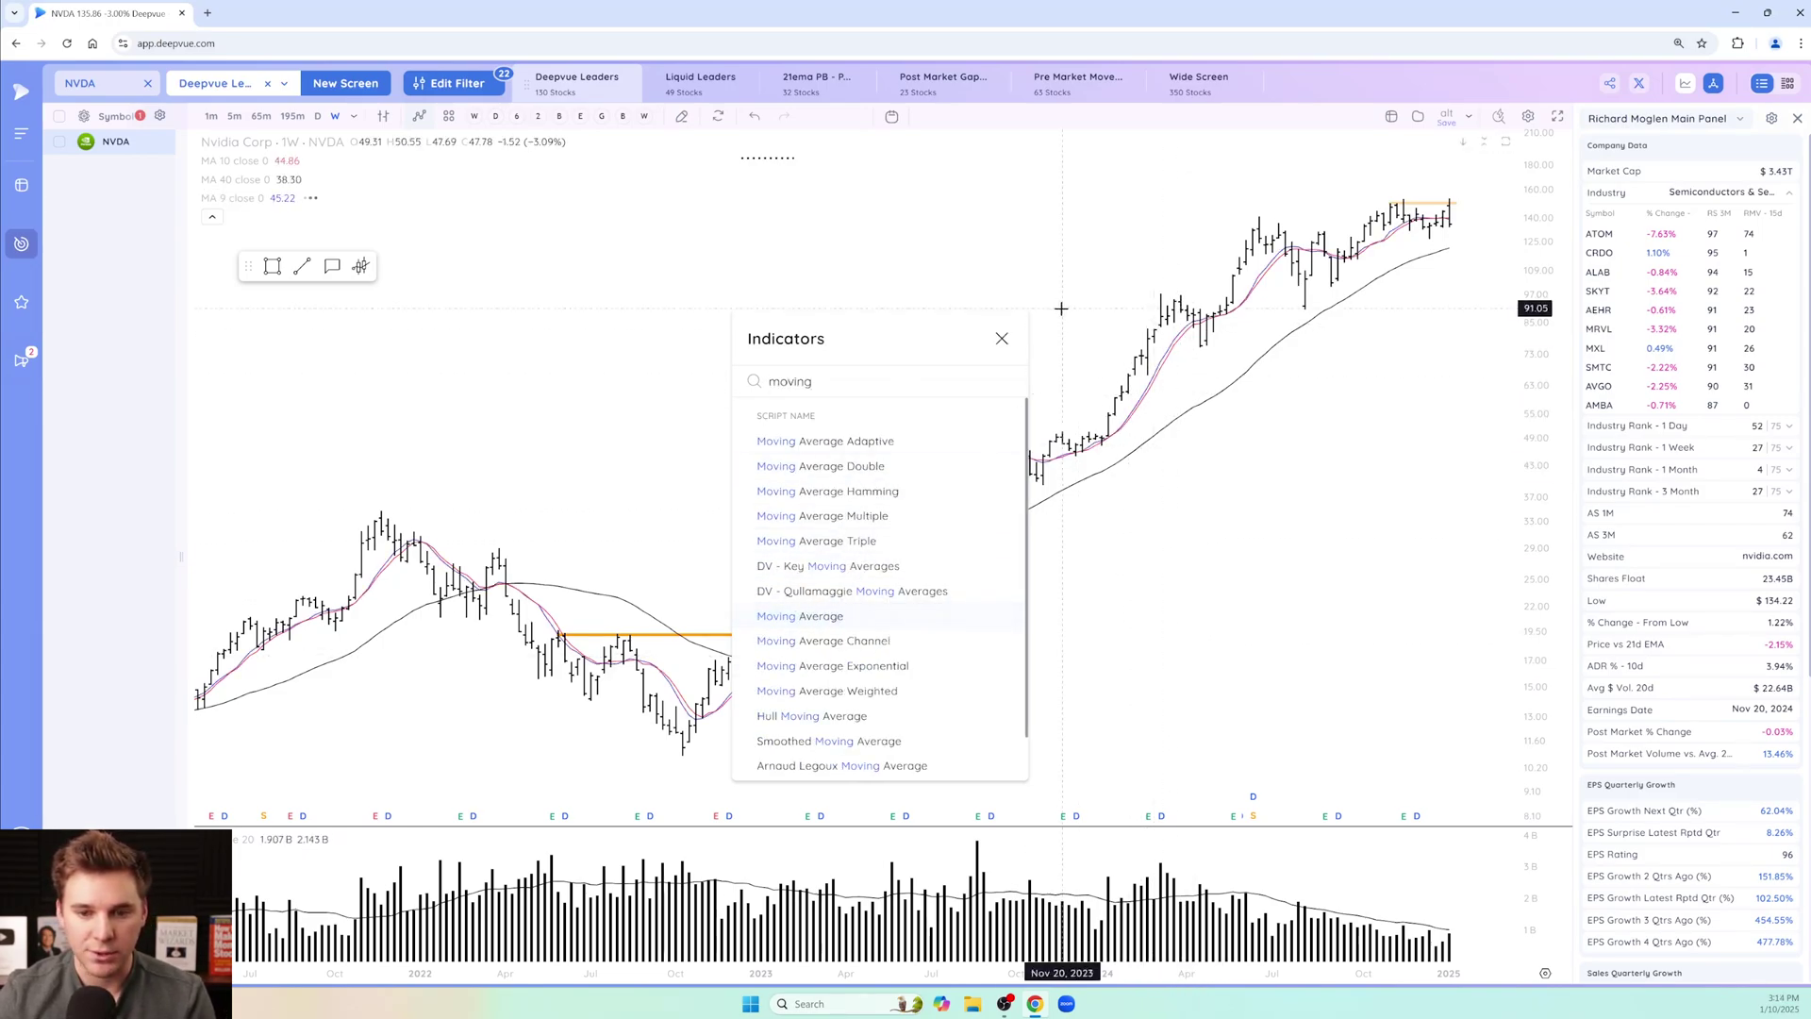
{"action": "left_click", "coordinate": [1002, 338]}
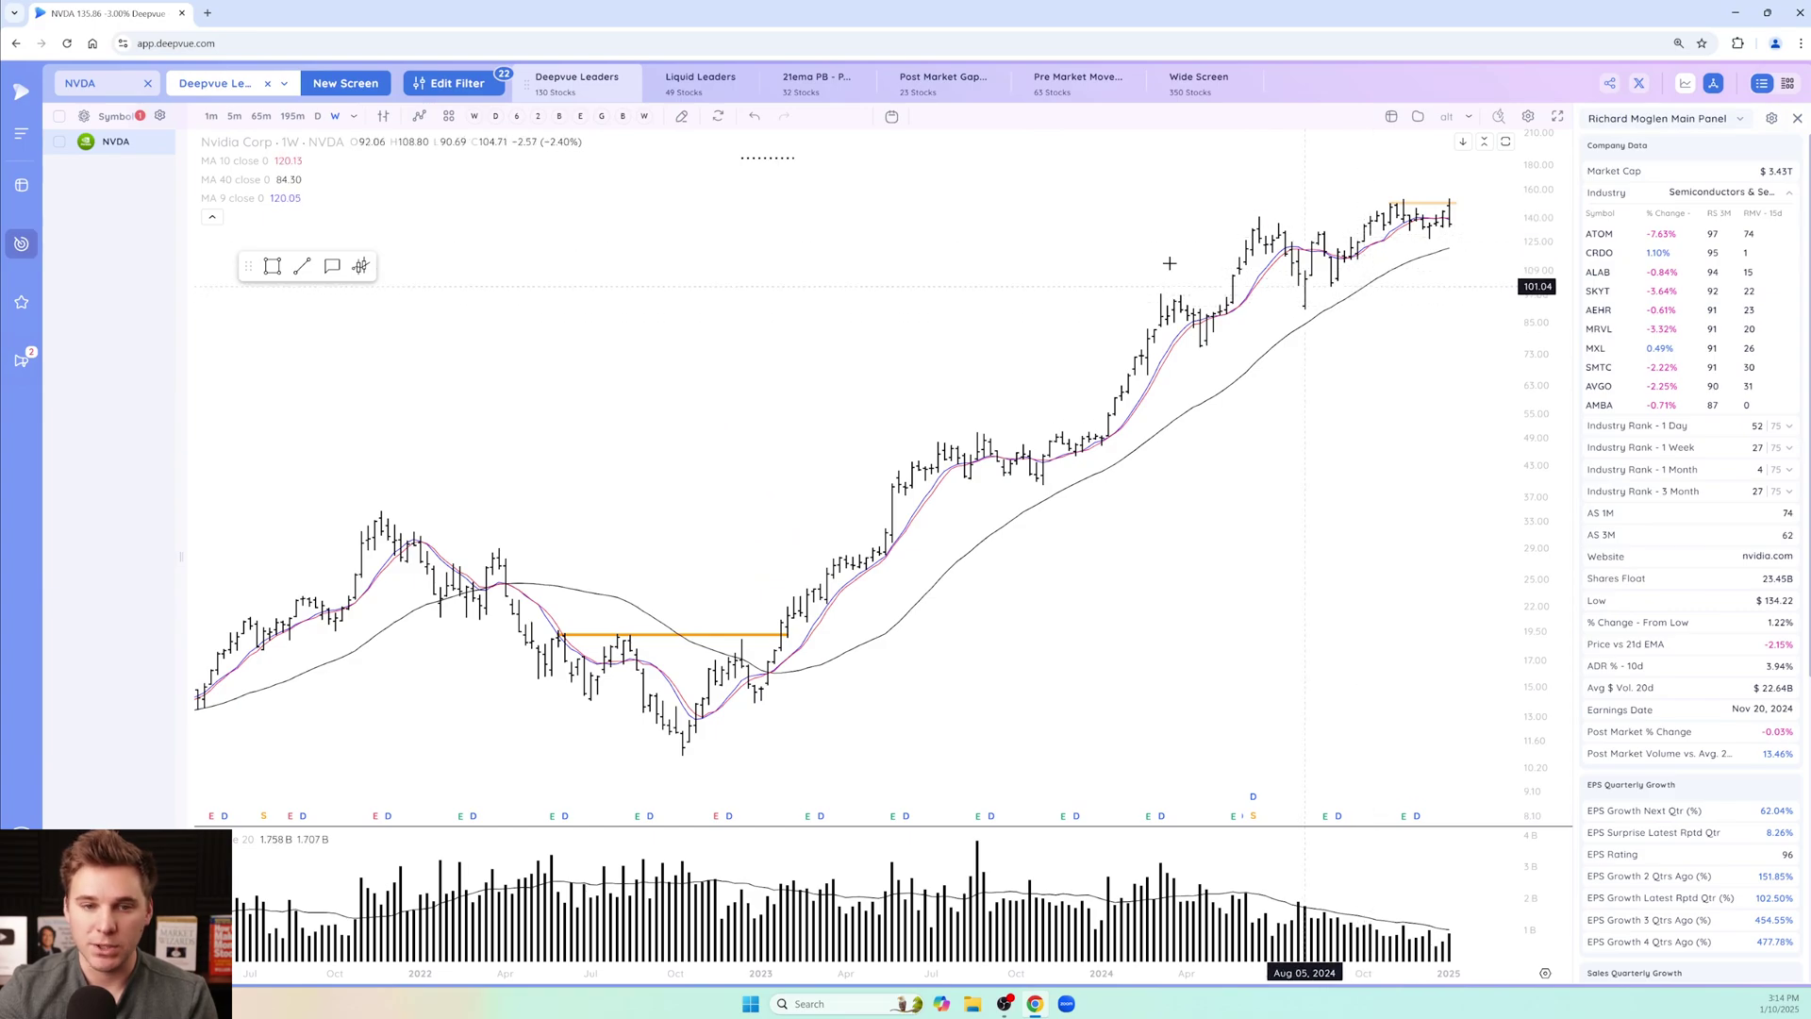
Set the third moving average's length to 30 and its line to orange at about 45% opacity.
{"action": "left_click", "coordinate": [300, 198]}
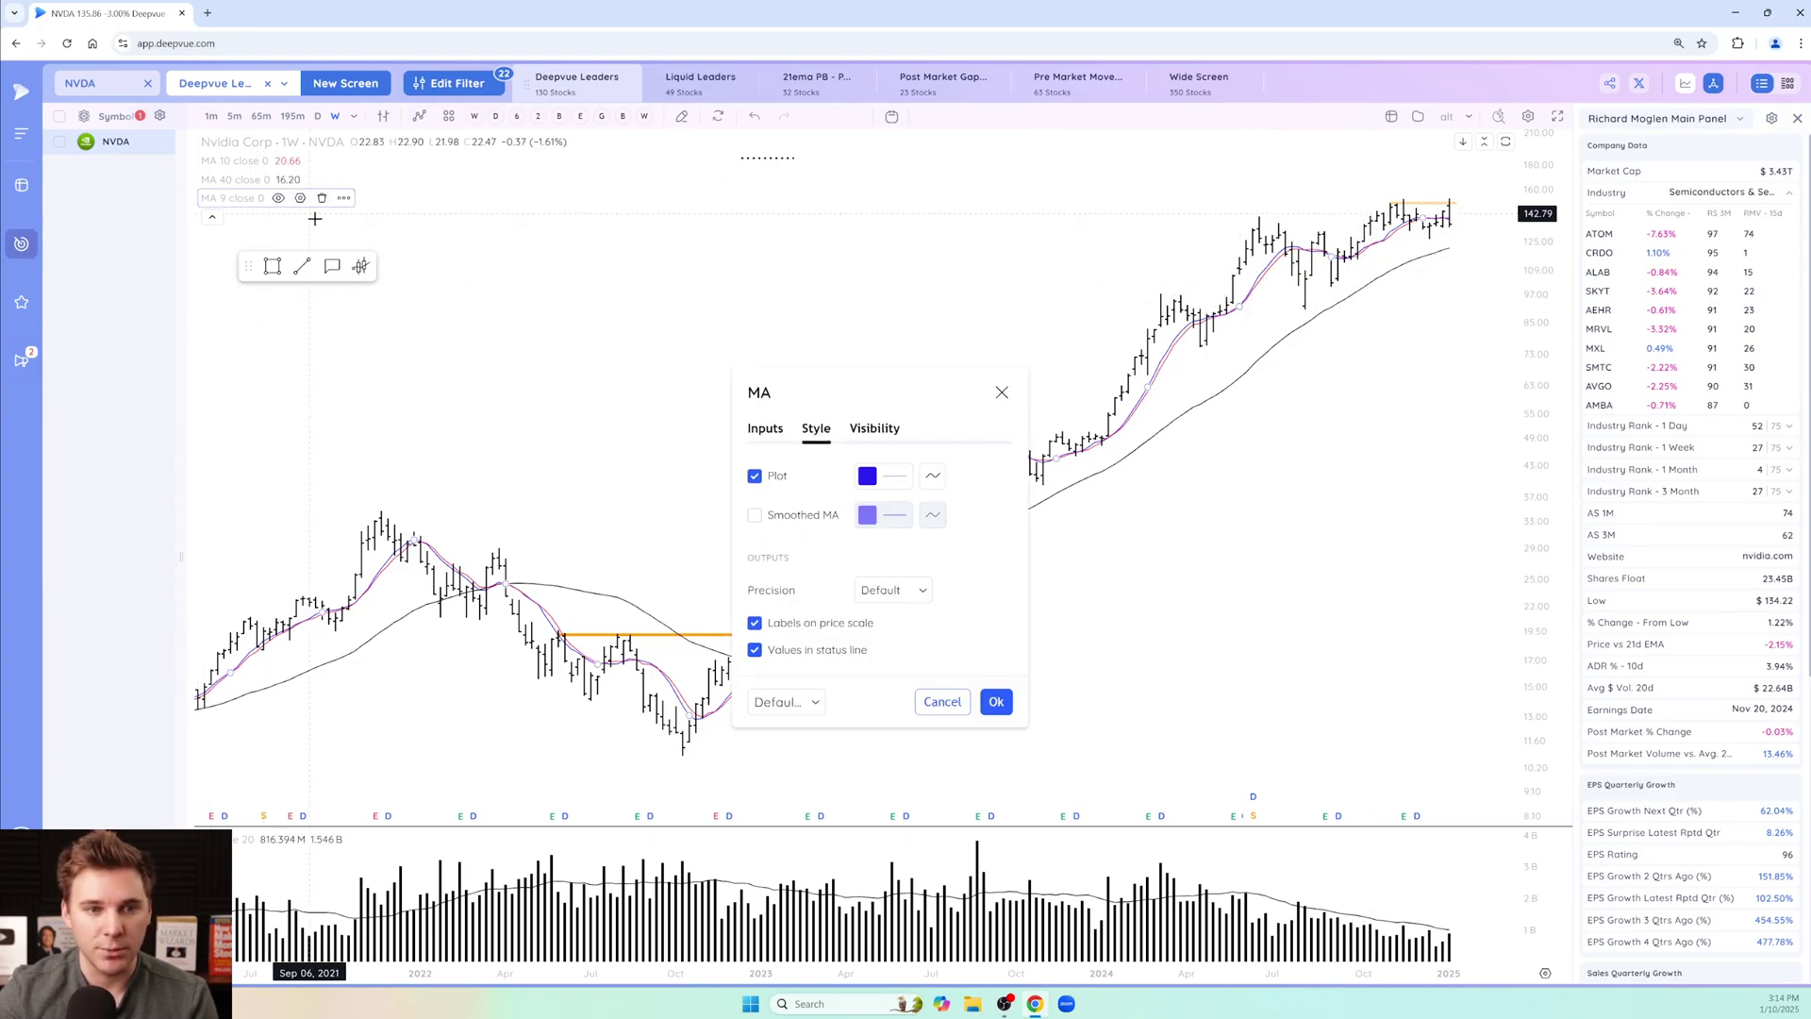
{"action": "left_click", "coordinate": [765, 426]}
{"action": "left_click", "coordinate": [884, 541]}
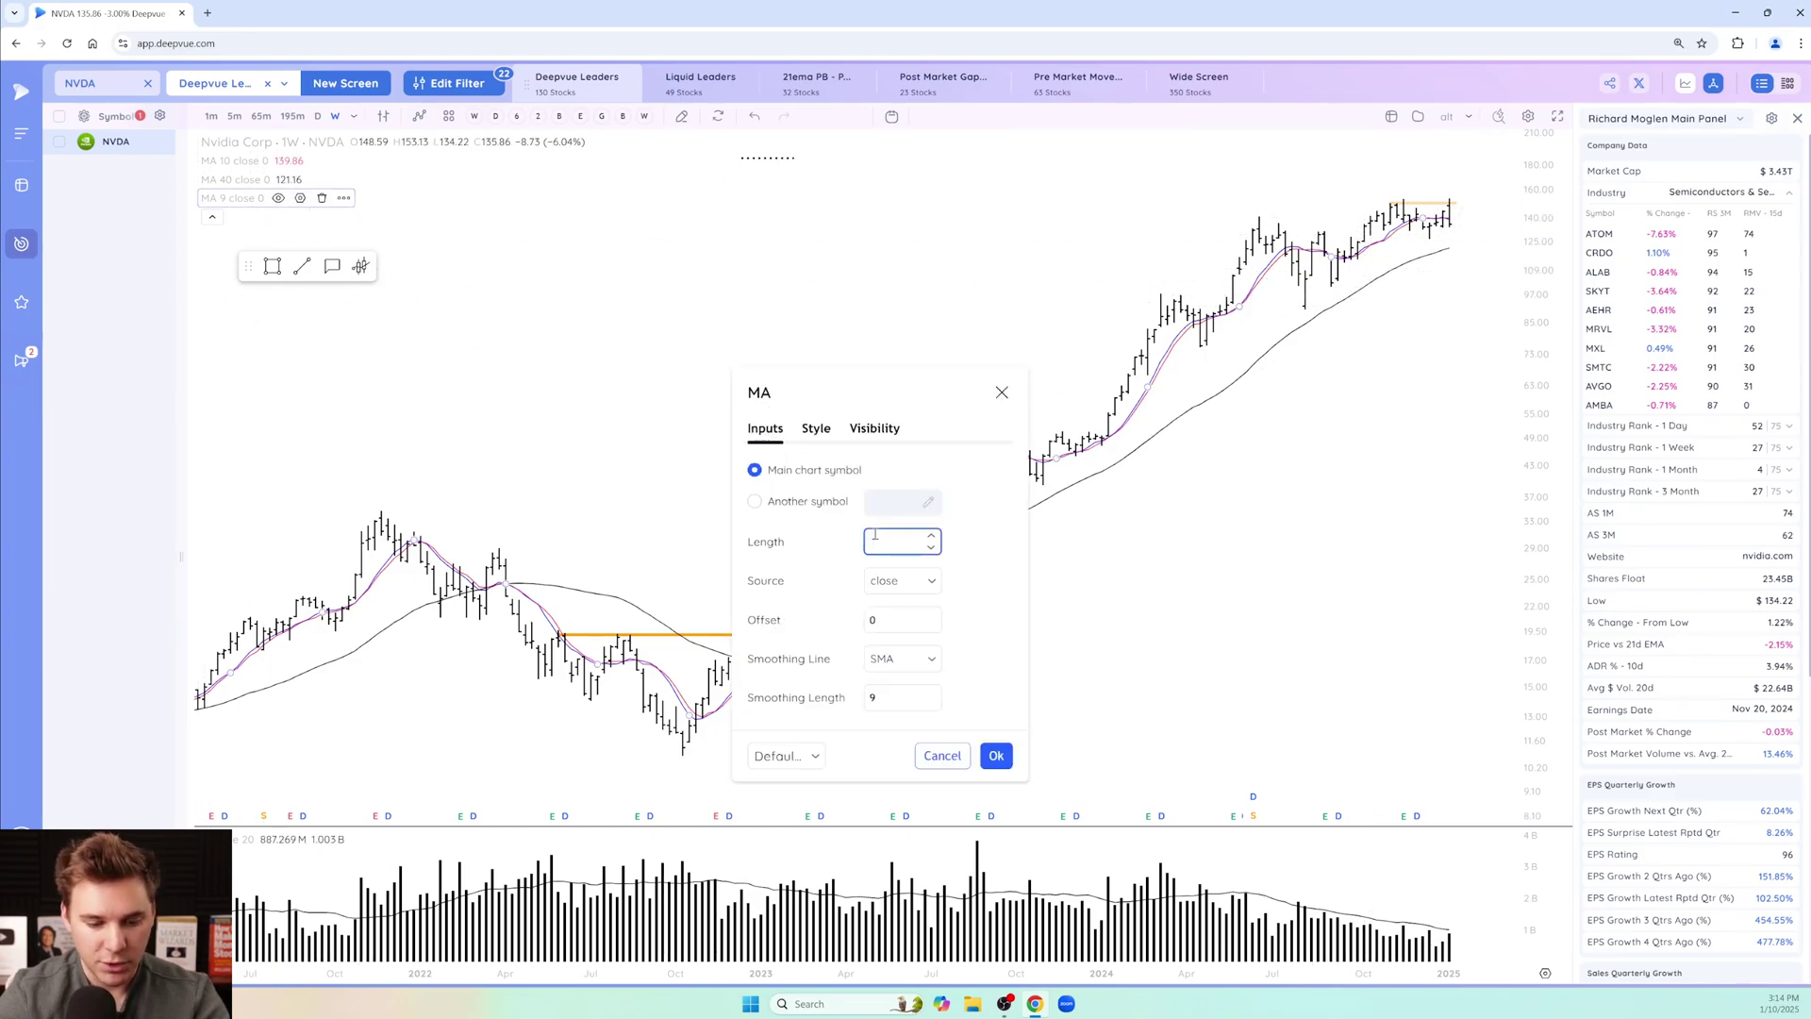
{"action": "type", "text": "30"}
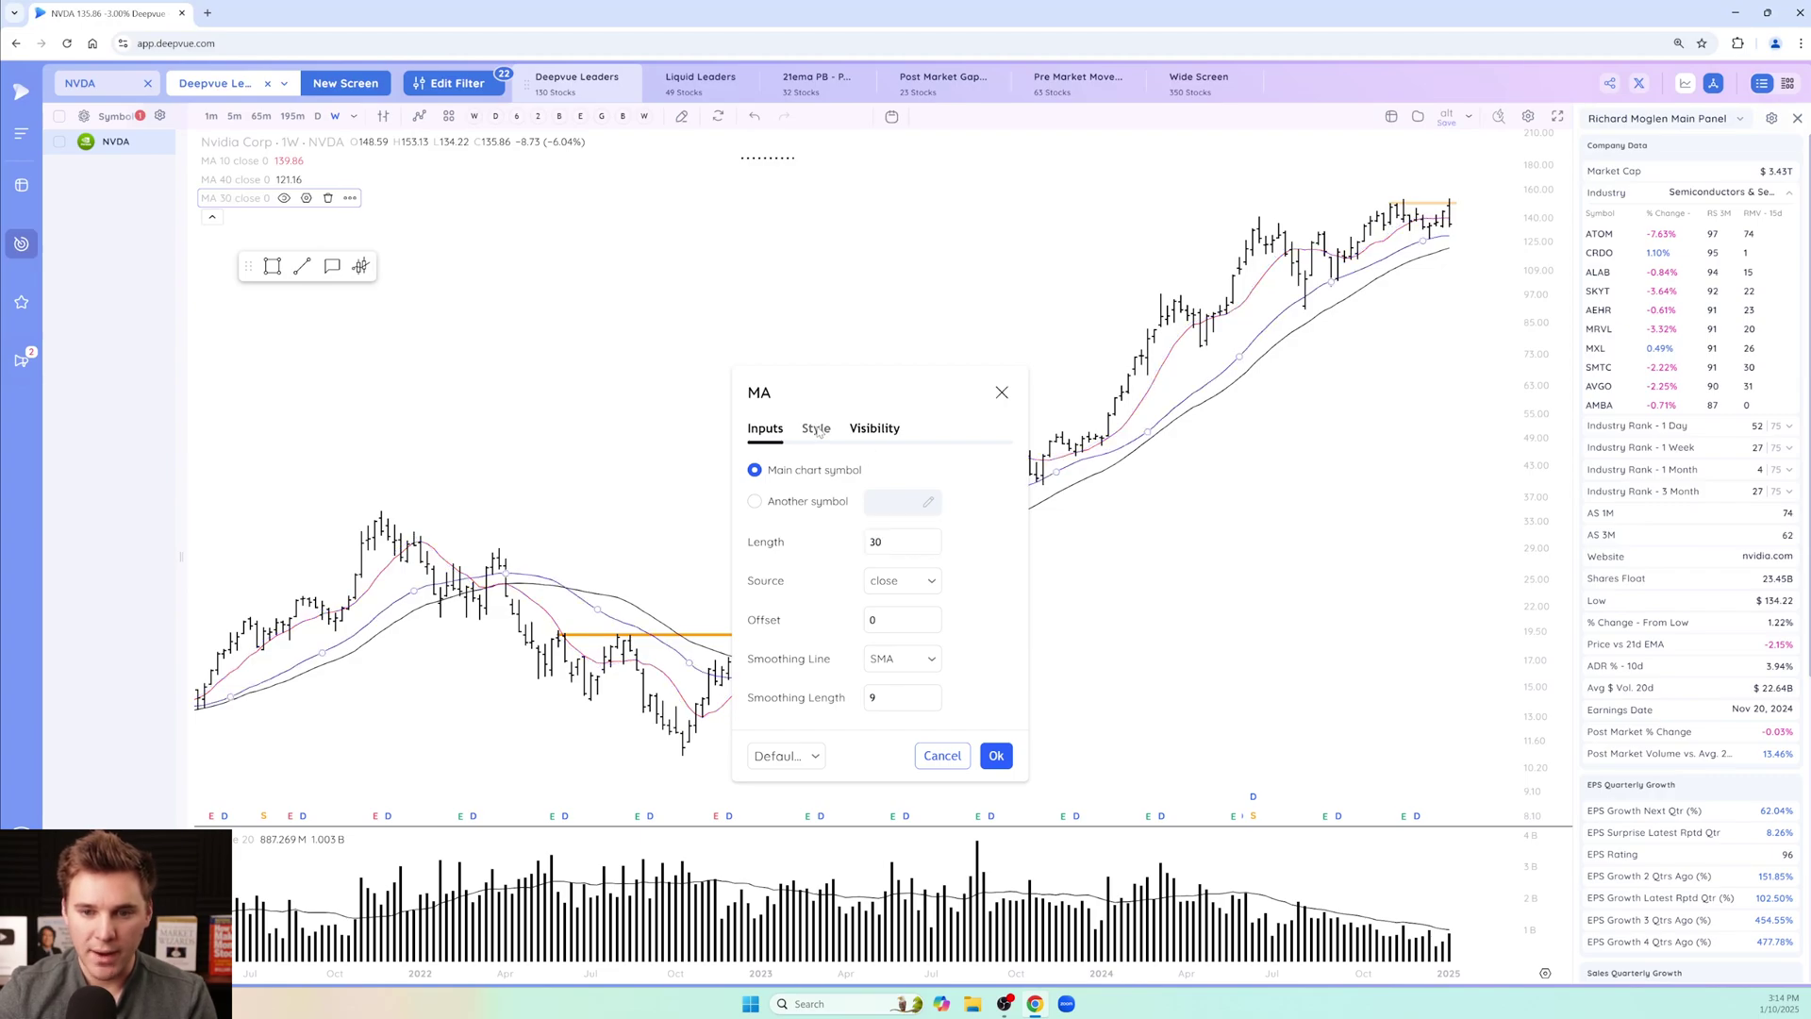
{"action": "left_click", "coordinate": [816, 428]}
{"action": "left_click", "coordinate": [884, 477]}
{"action": "left_click", "coordinate": [888, 526]}
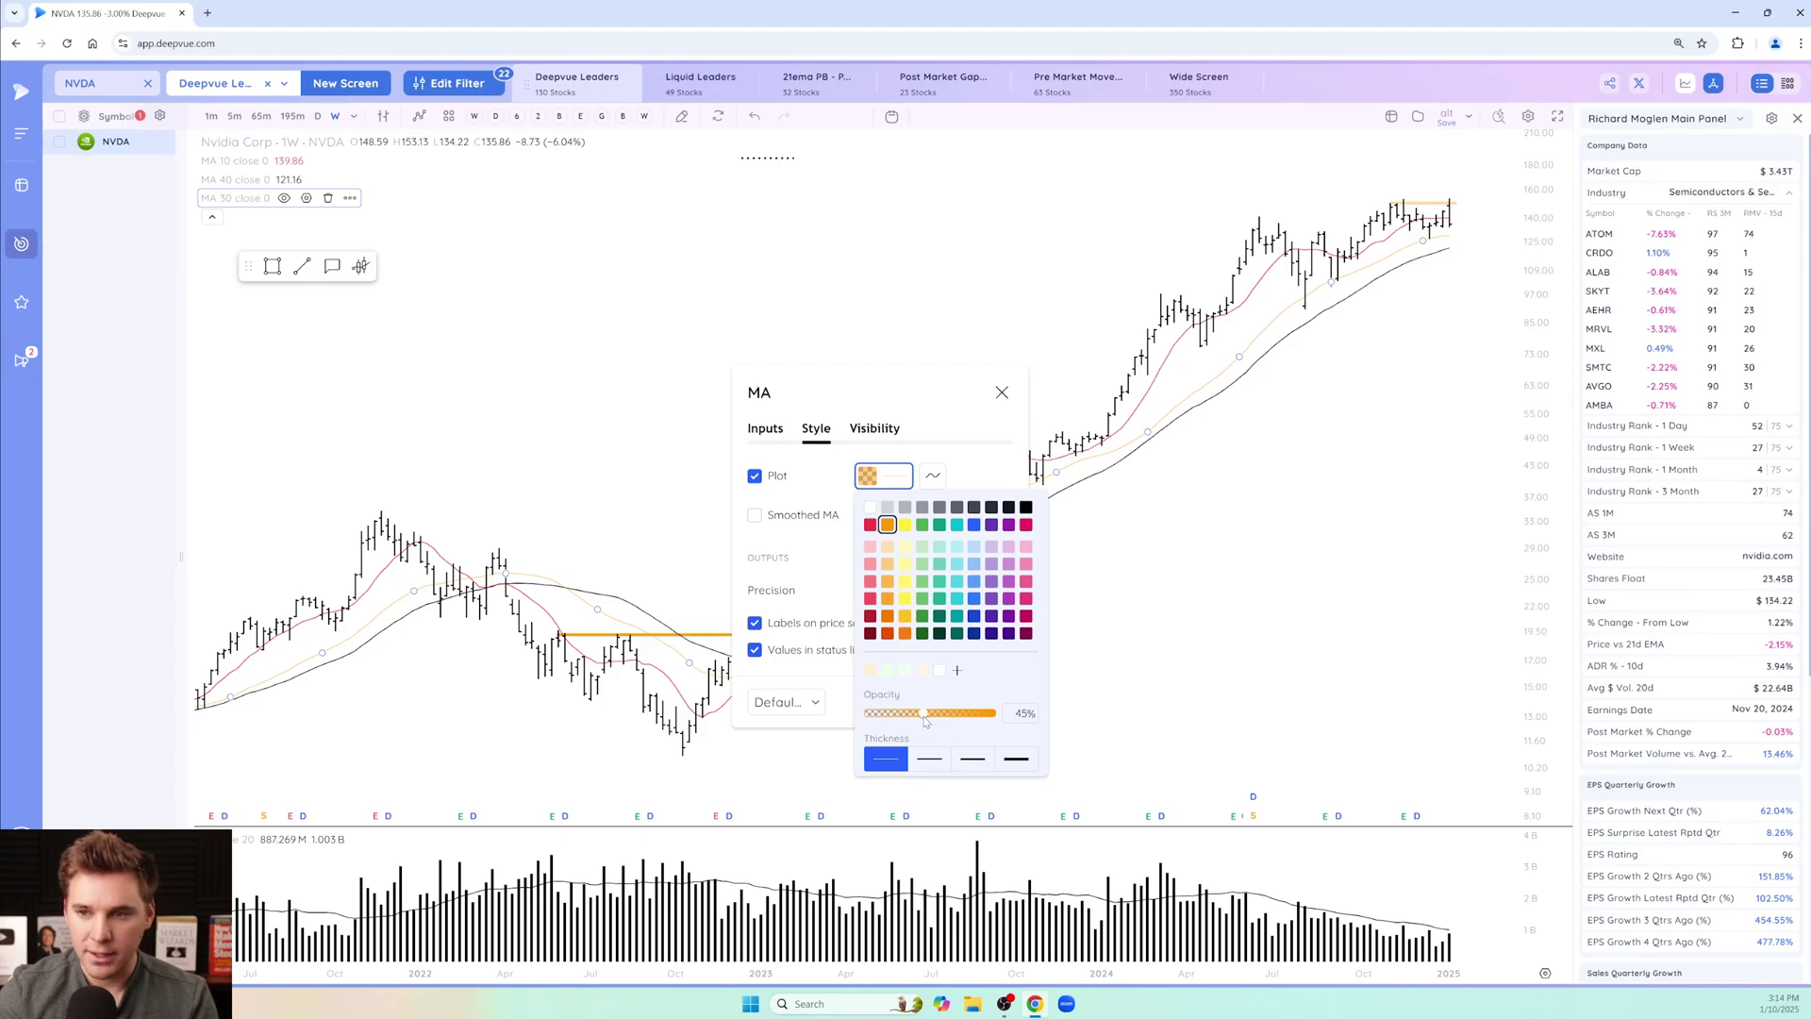
{"action": "left_click", "coordinate": [946, 493]}
{"action": "left_click", "coordinate": [998, 703]}
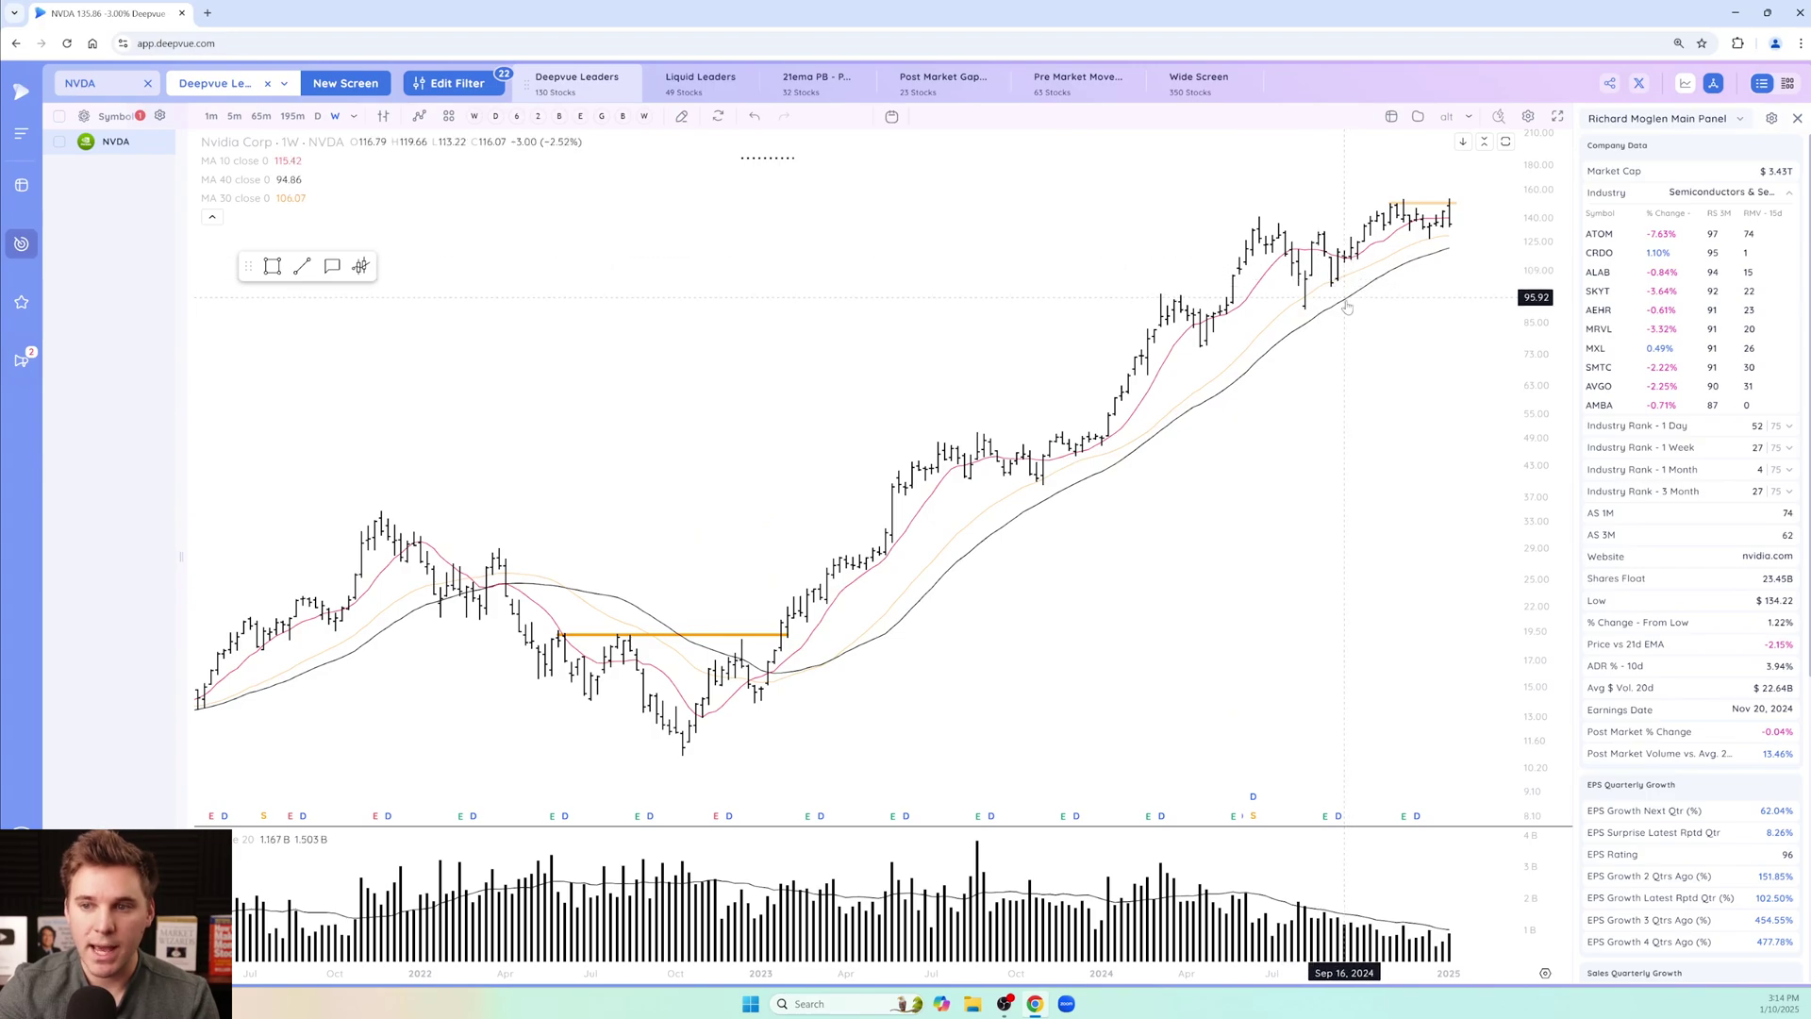
Compare the 30- and 40-period moving averages by hiding and showing each one in turn.
{"action": "scroll", "coordinate": [1397, 280], "scroll_direction": "up", "scroll_amount": 2}
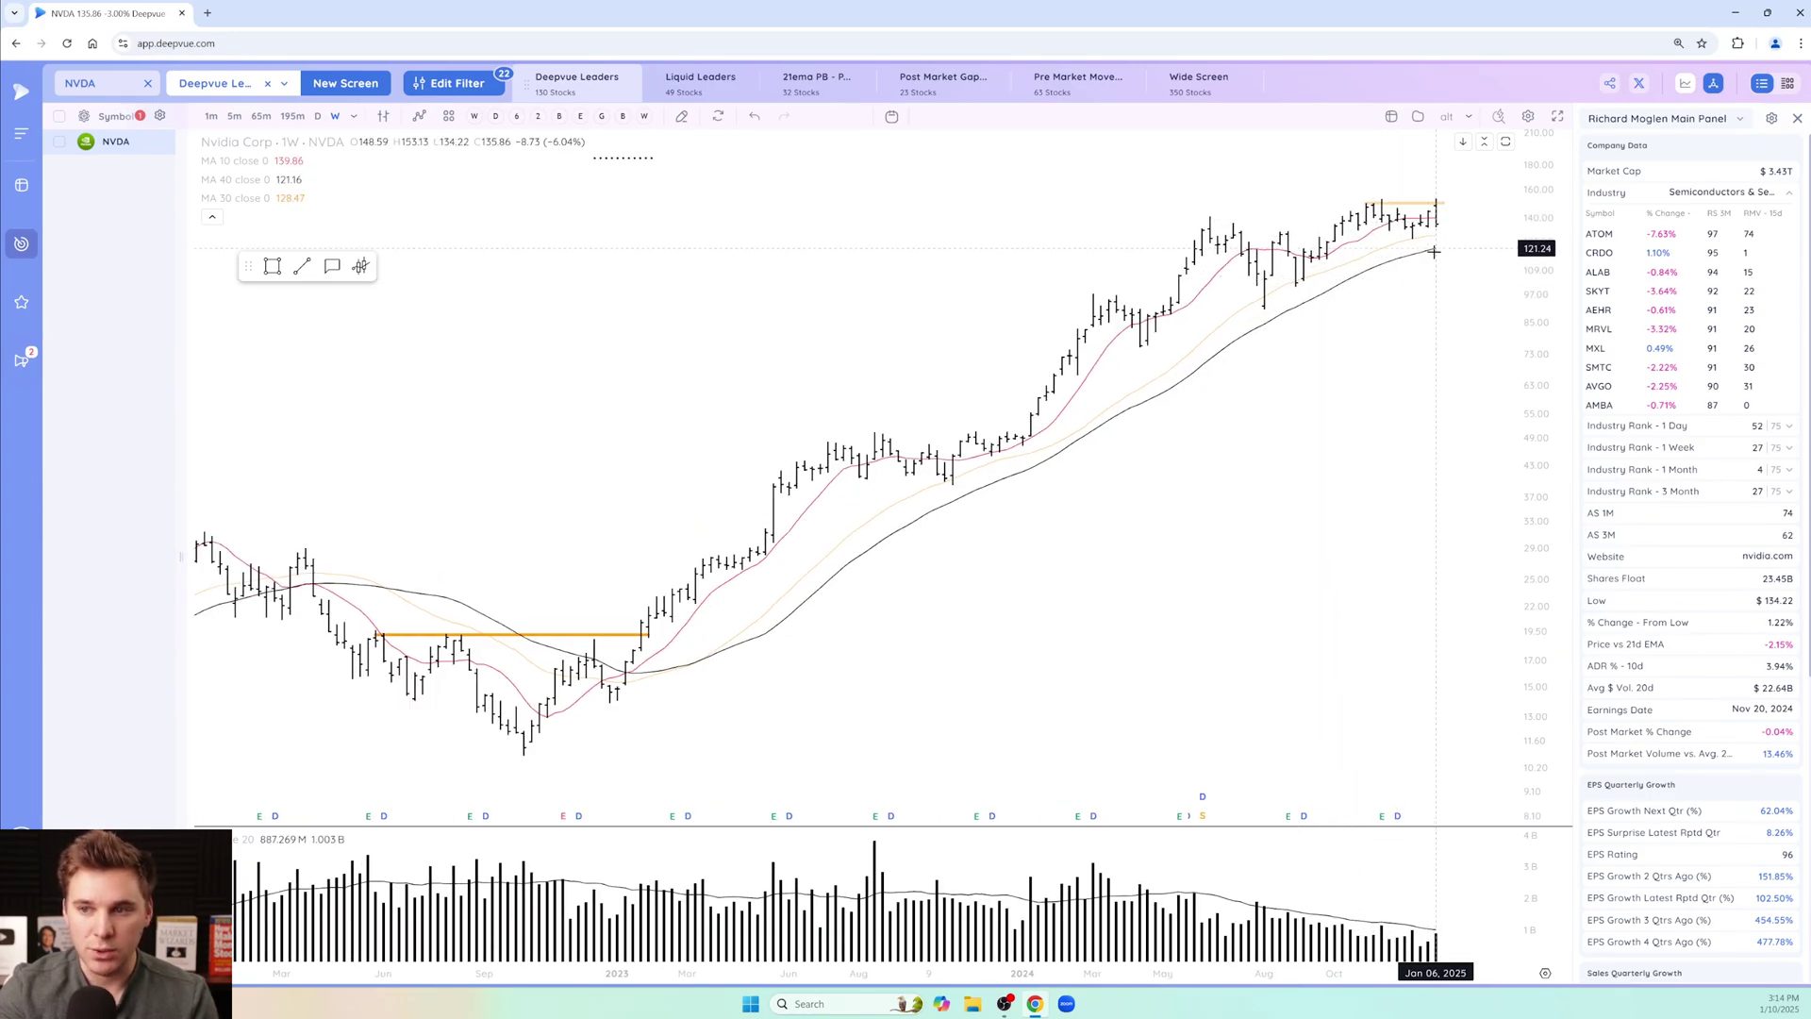
{"action": "scroll", "coordinate": [1417, 268], "scroll_direction": "down", "scroll_amount": 2}
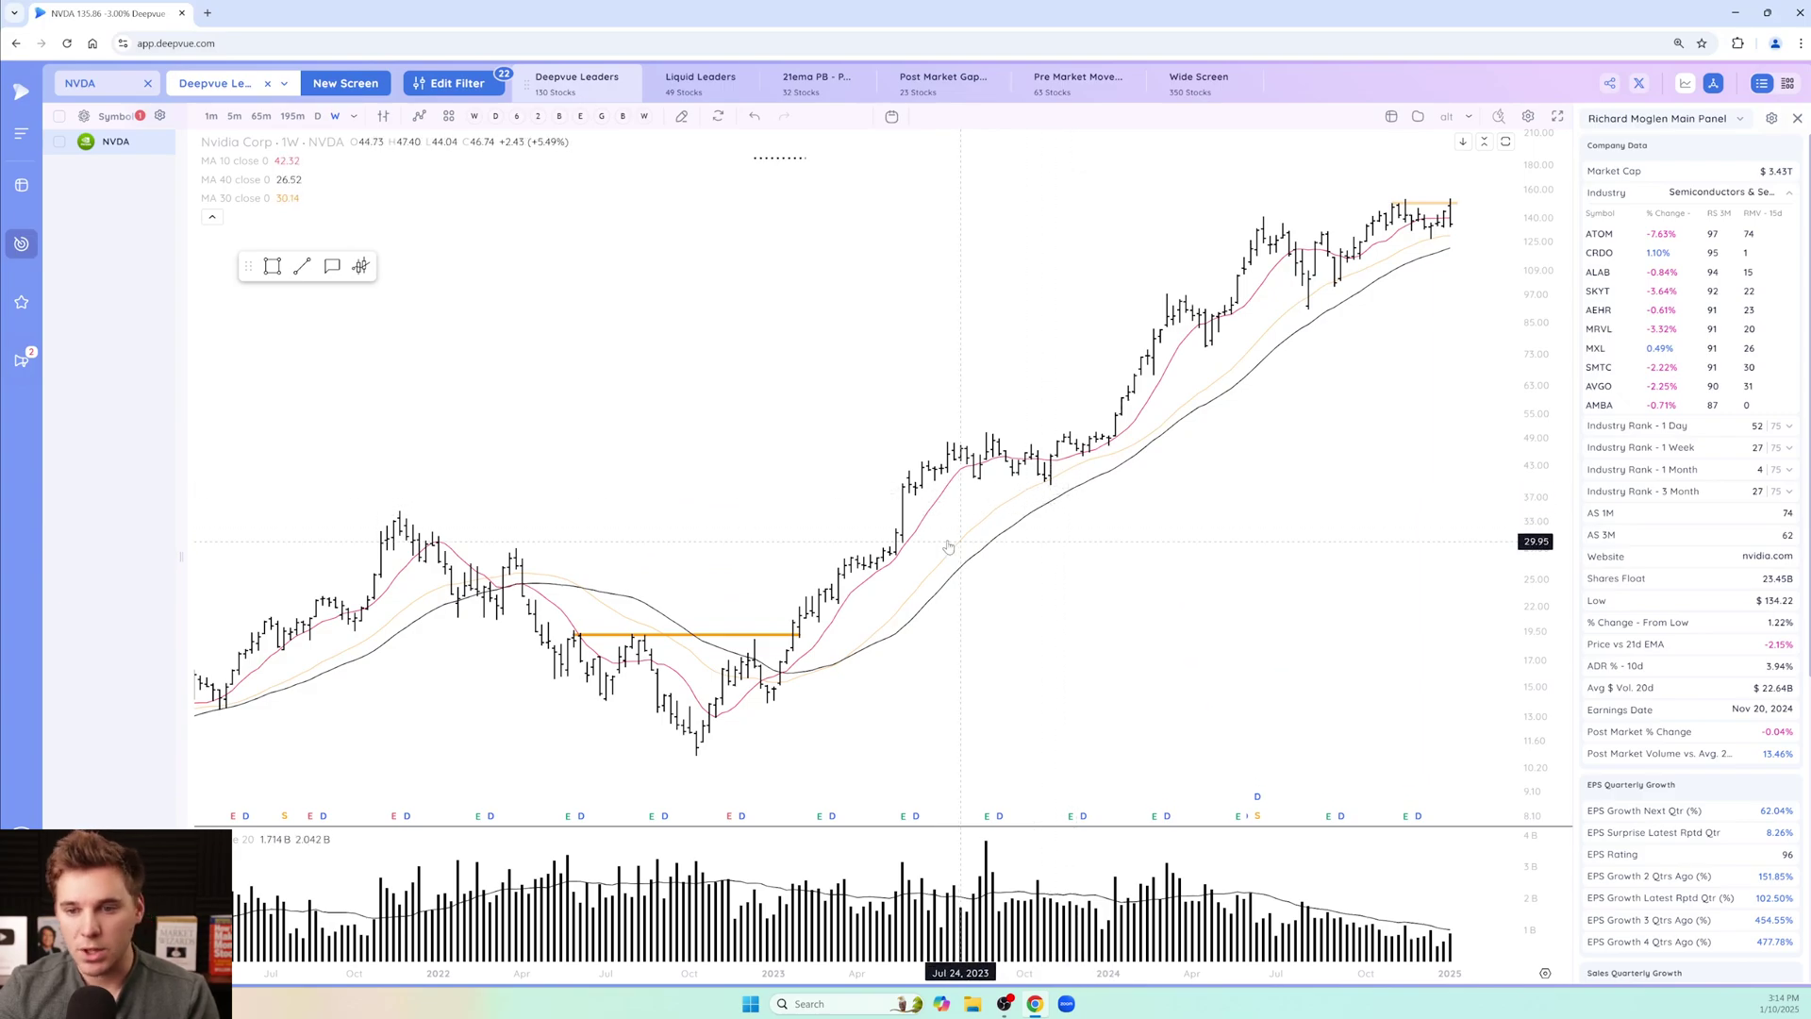
{"action": "mouse_move", "coordinate": [228, 201]}
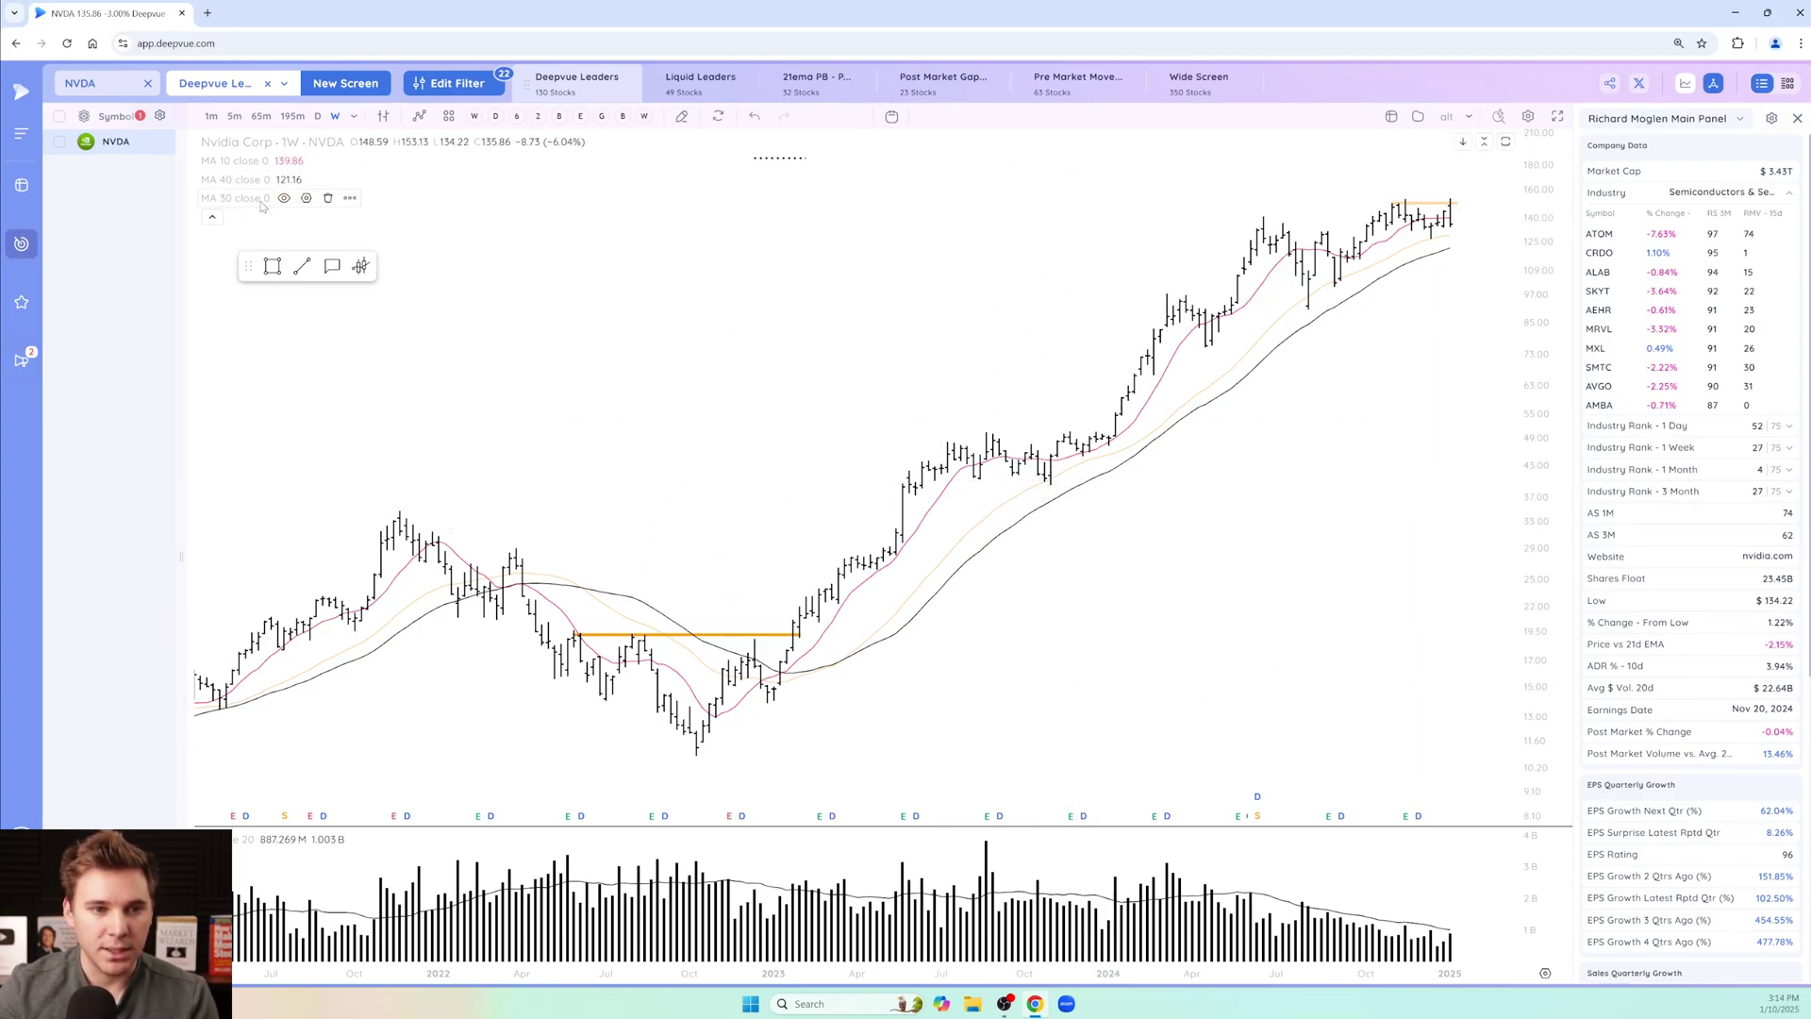
{"action": "left_click", "coordinate": [284, 199]}
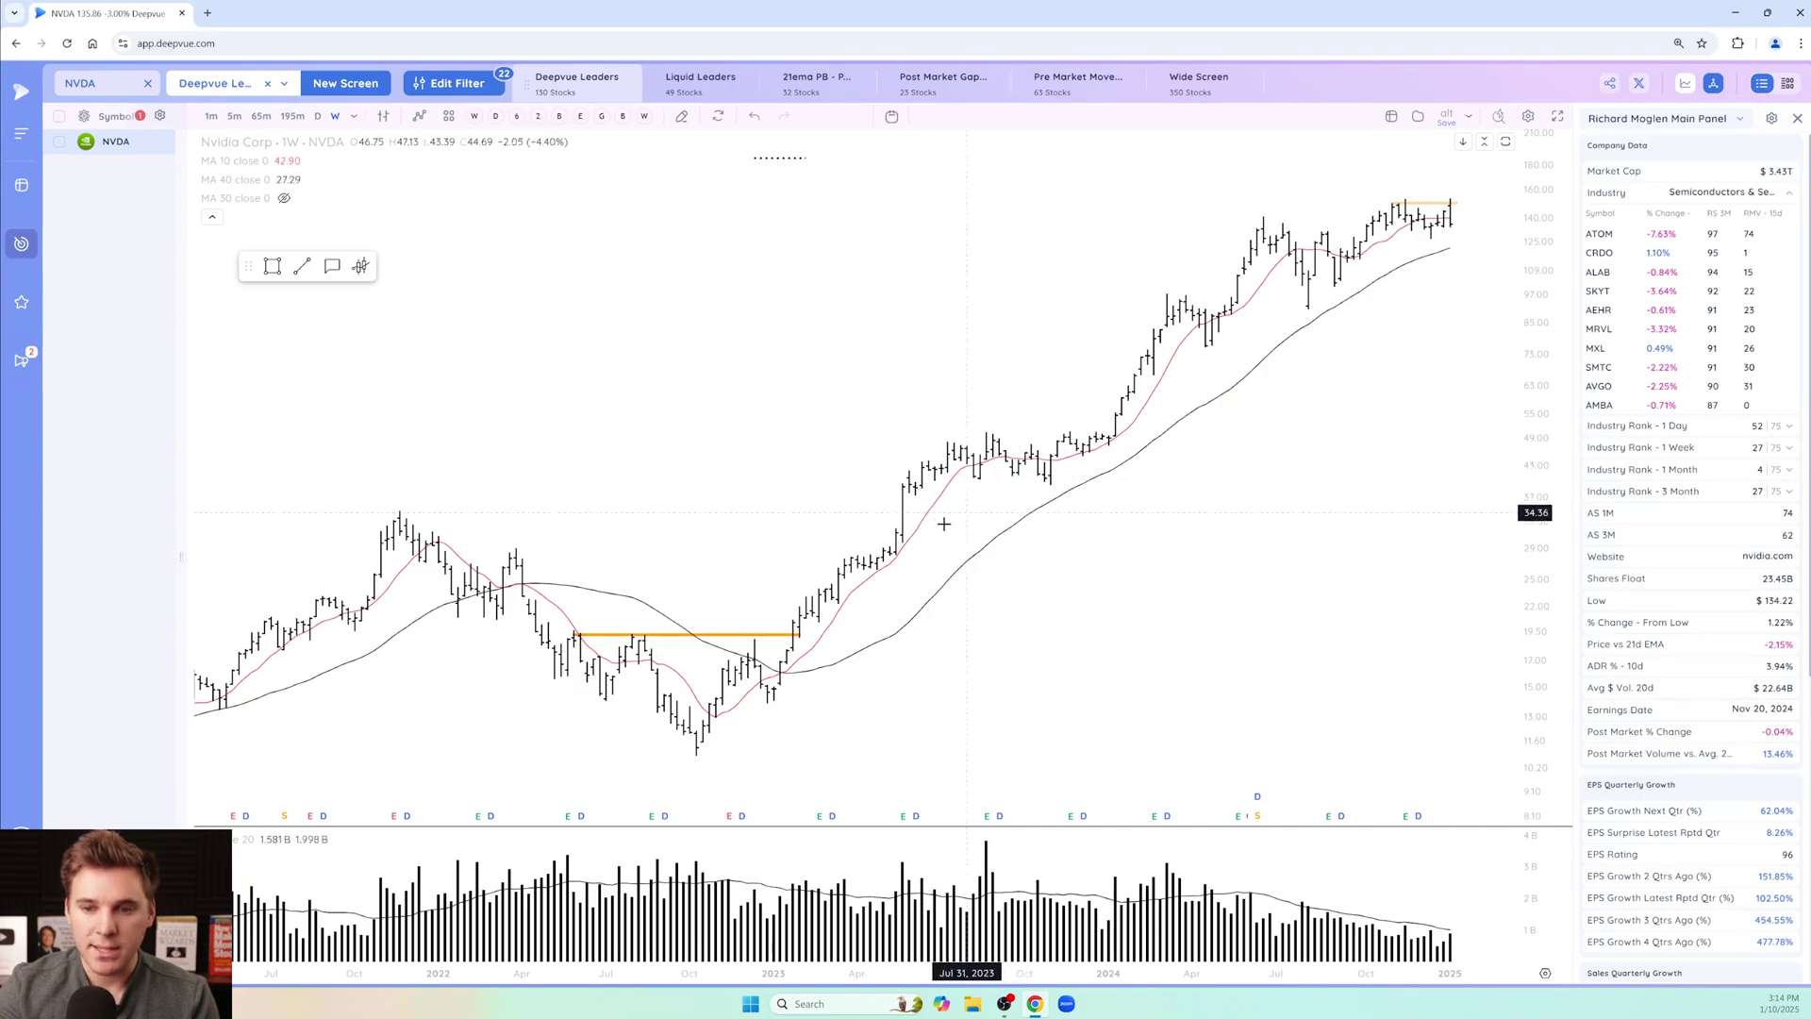
{"action": "left_click", "coordinate": [284, 198]}
{"action": "left_click", "coordinate": [284, 179]}
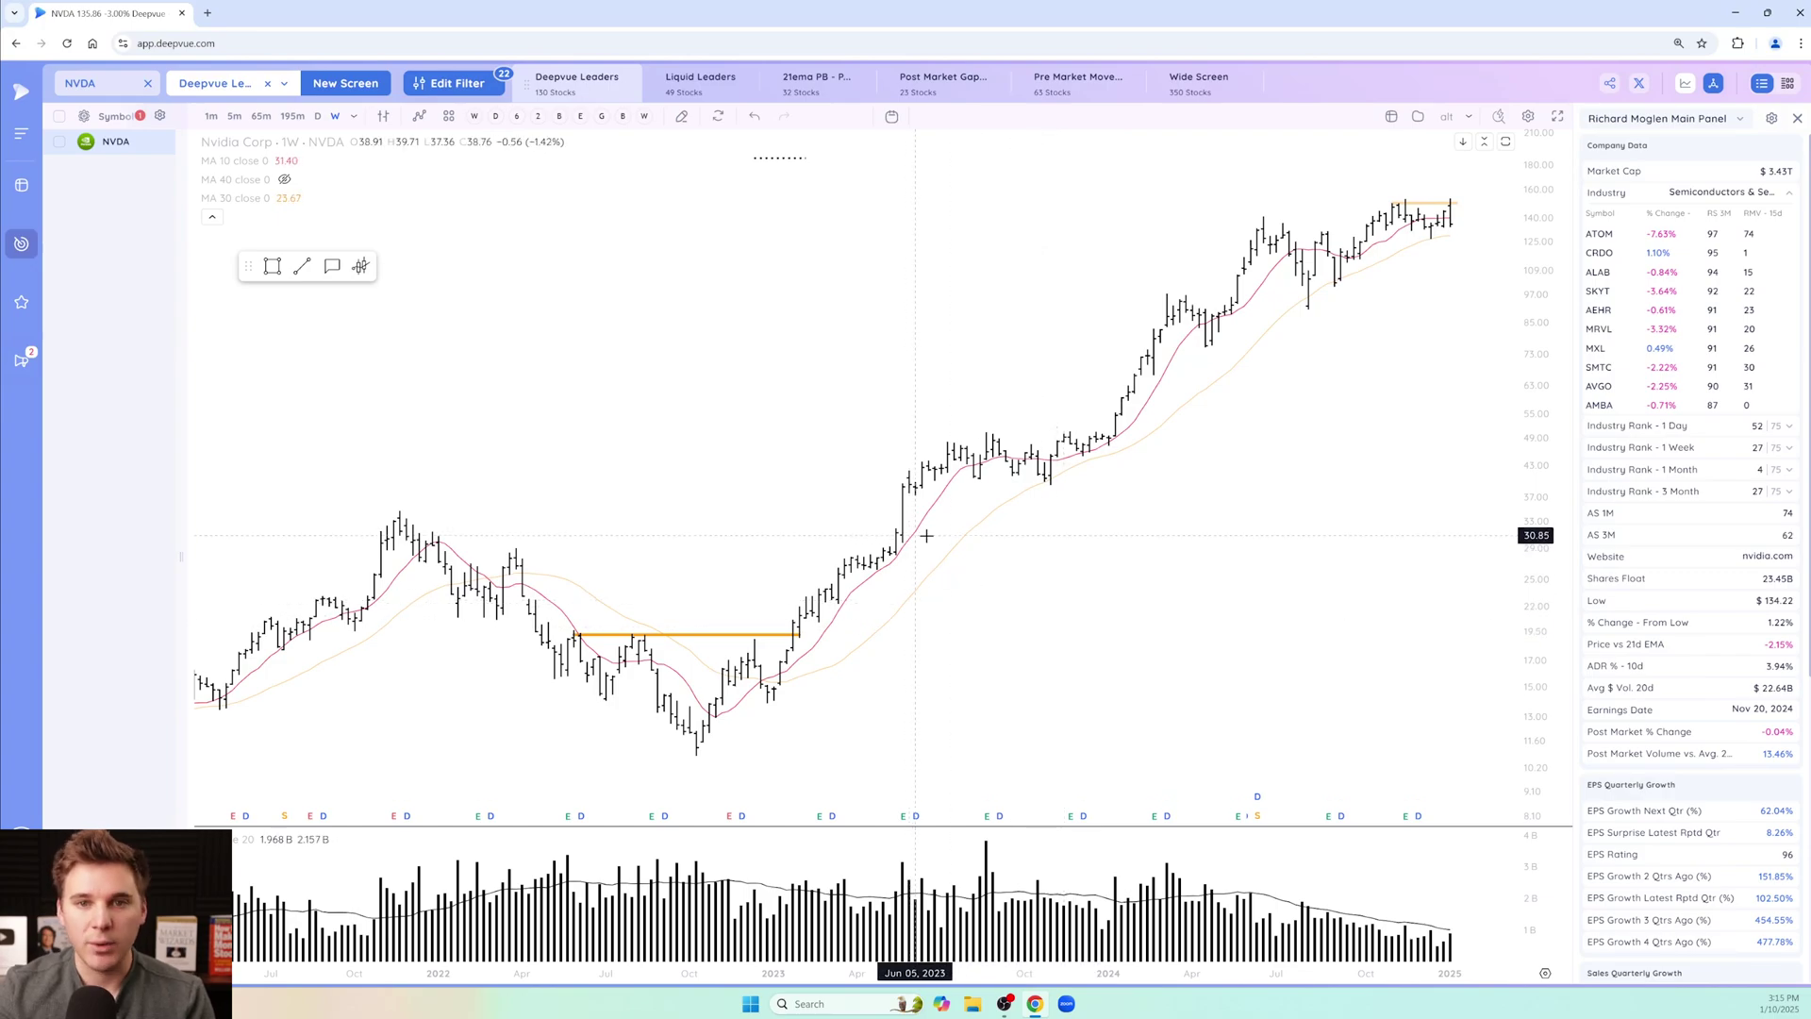
{"action": "mouse_move", "coordinate": [242, 195]}
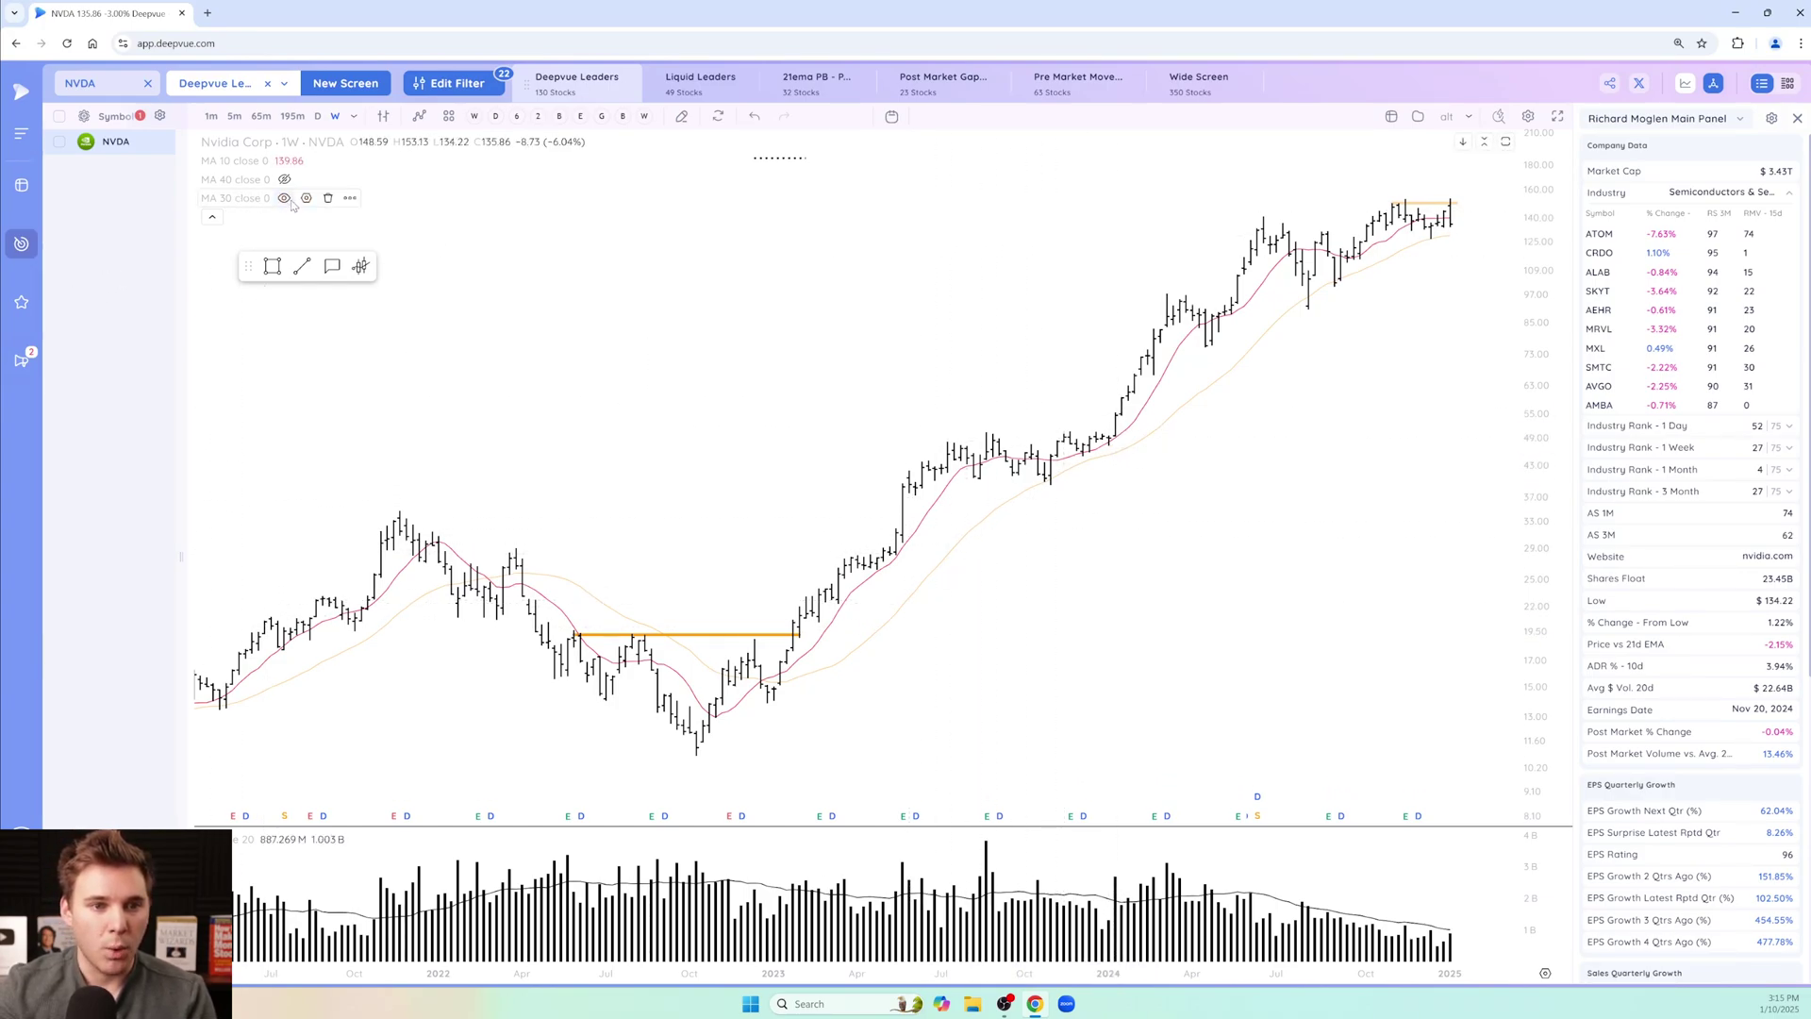
{"action": "left_click", "coordinate": [285, 181]}
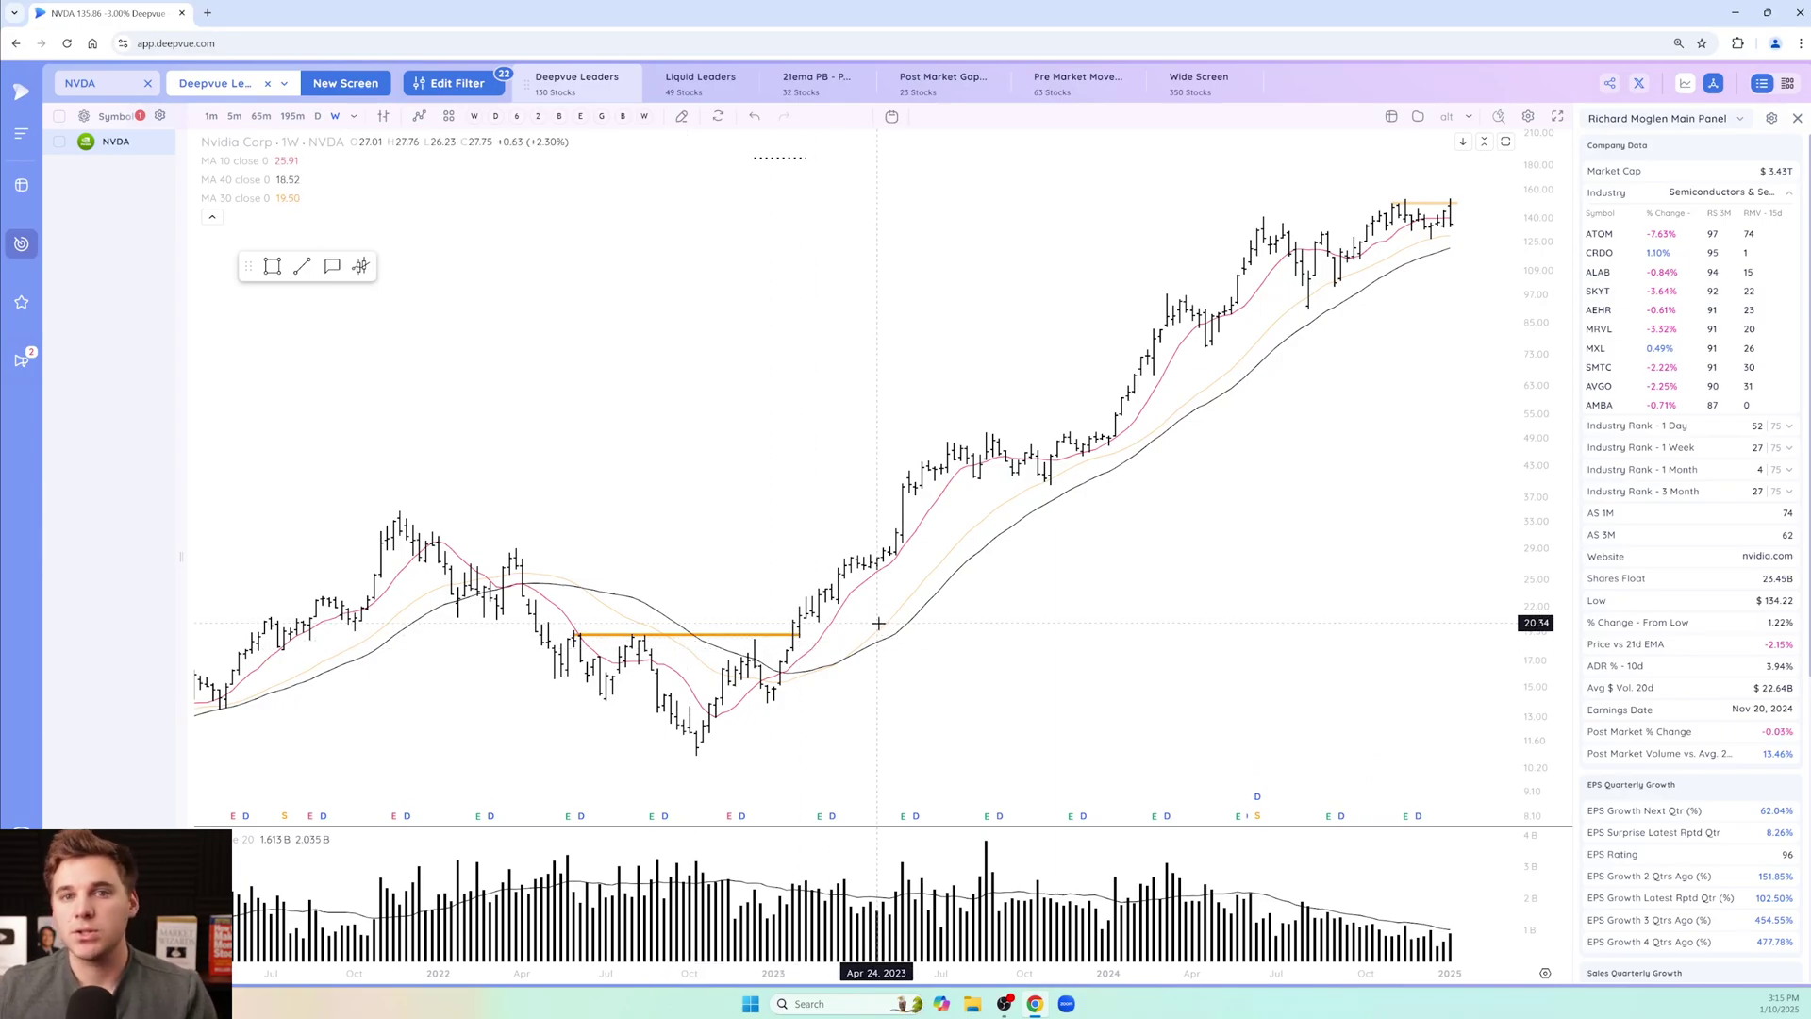
Add the DV - Stage Analysis indicator to the NVDA chart and view its colouring across the weekly price history.
{"action": "left_click", "coordinate": [420, 116]}
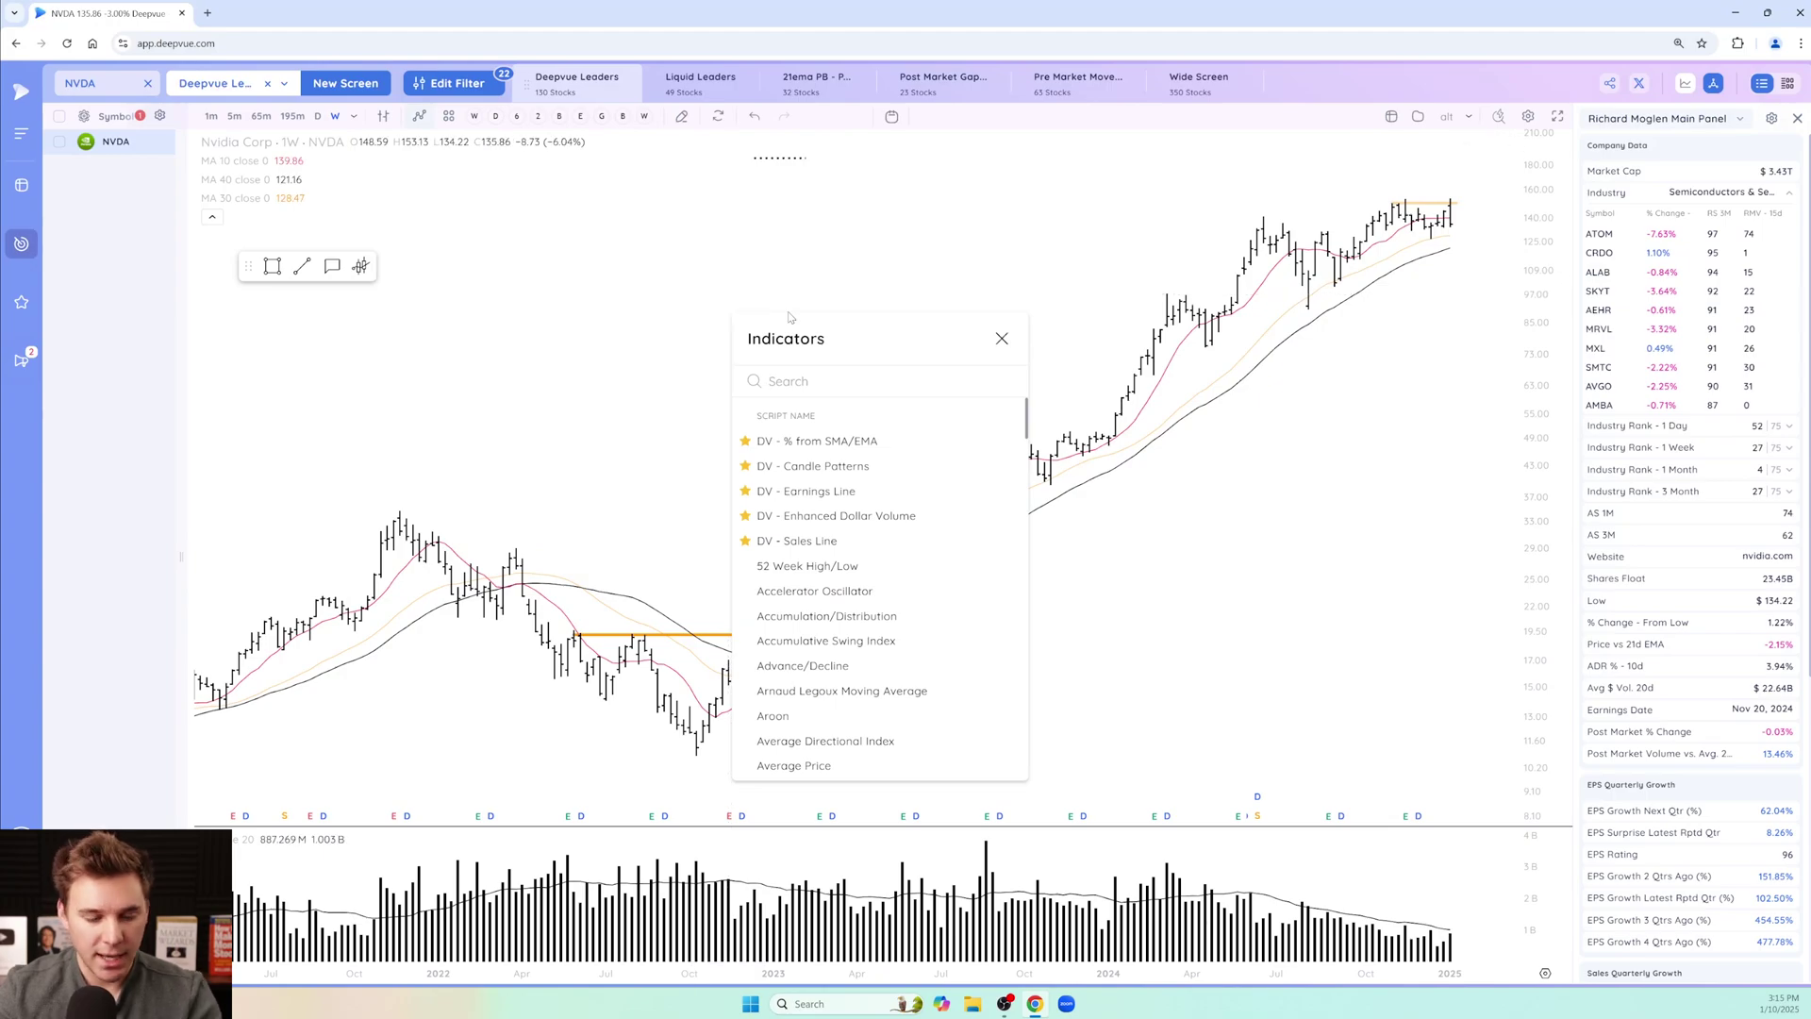
{"action": "type", "text": "stage"}
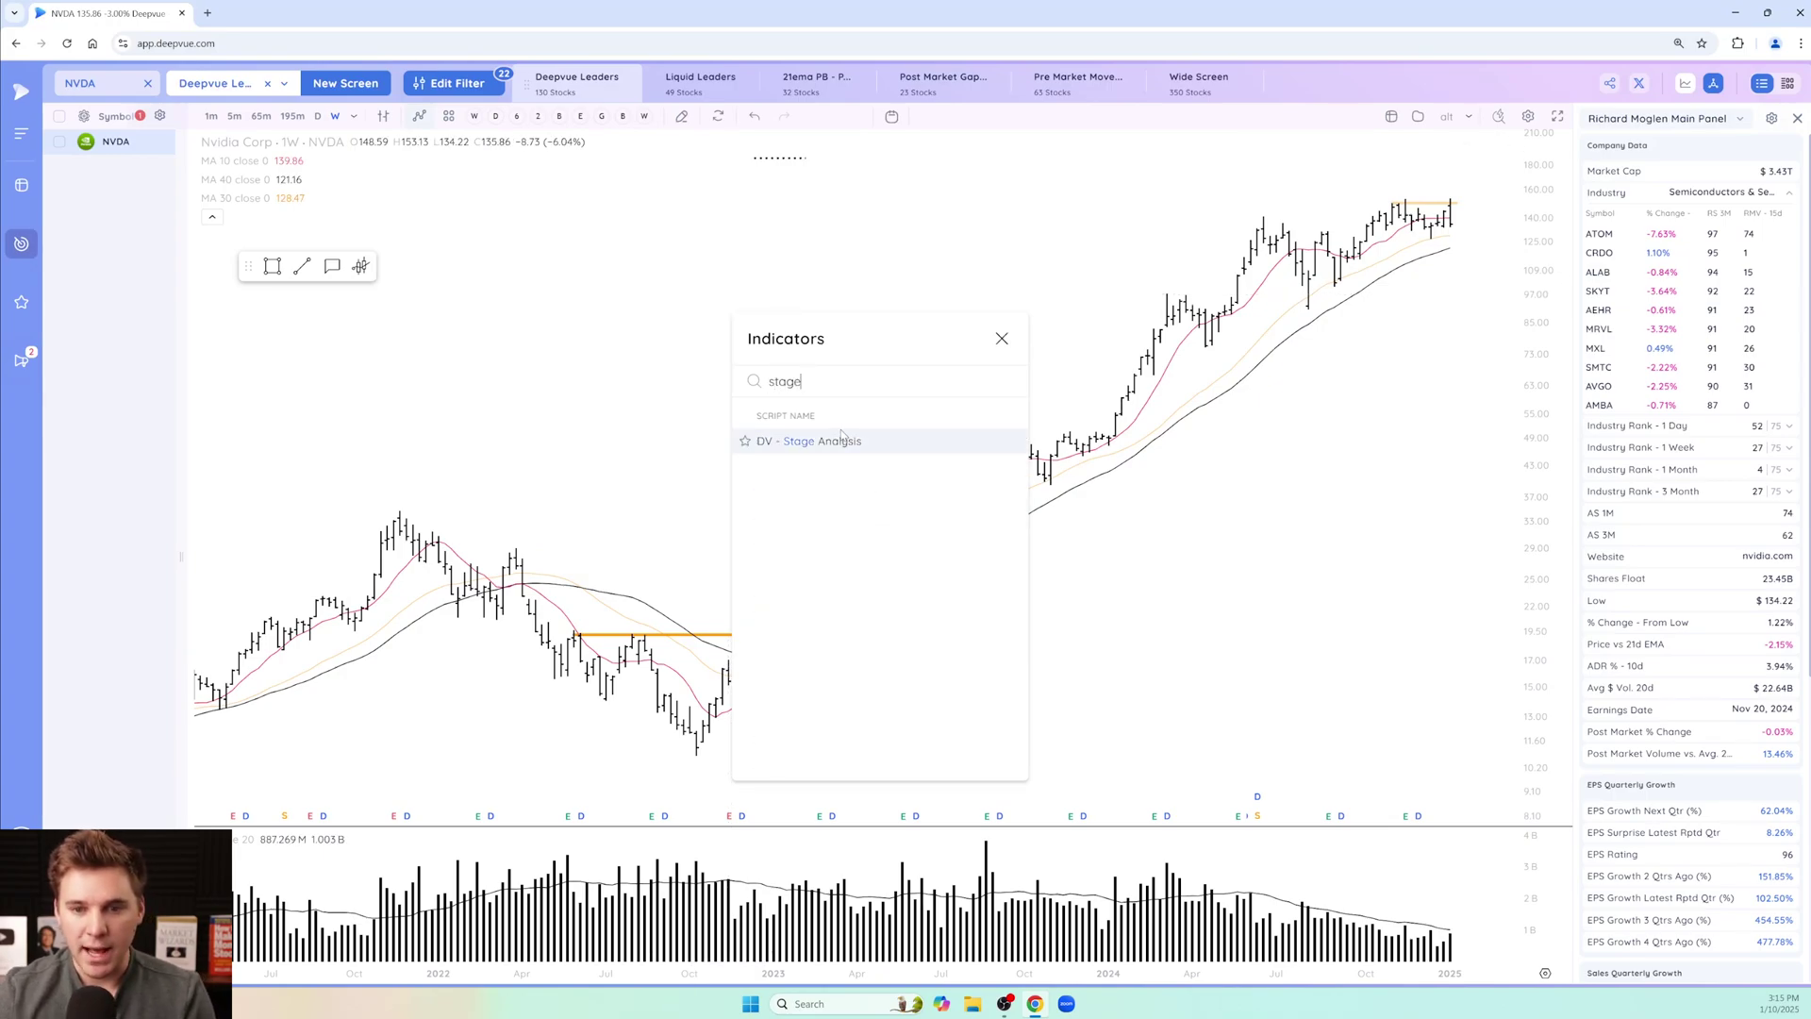
{"action": "left_click", "coordinate": [825, 441]}
{"action": "left_click", "coordinate": [1002, 338]}
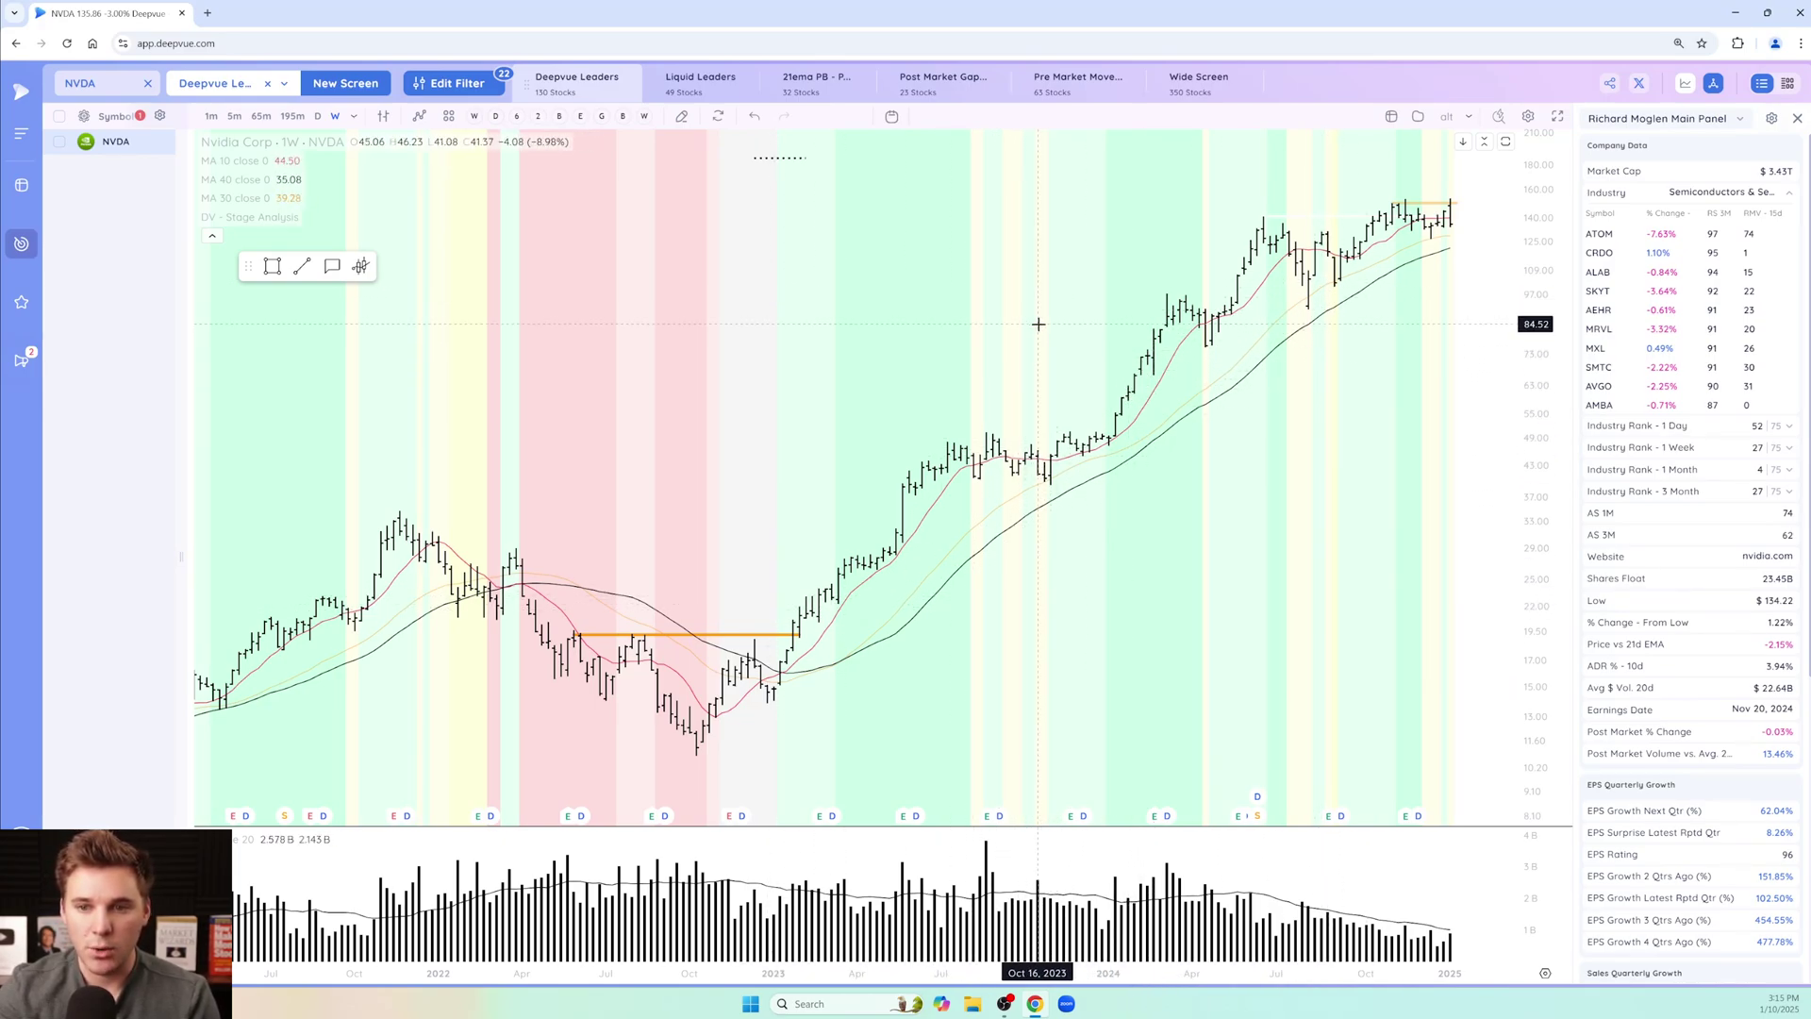
{"action": "scroll", "coordinate": [675, 579], "scroll_direction": "down", "scroll_amount": 2}
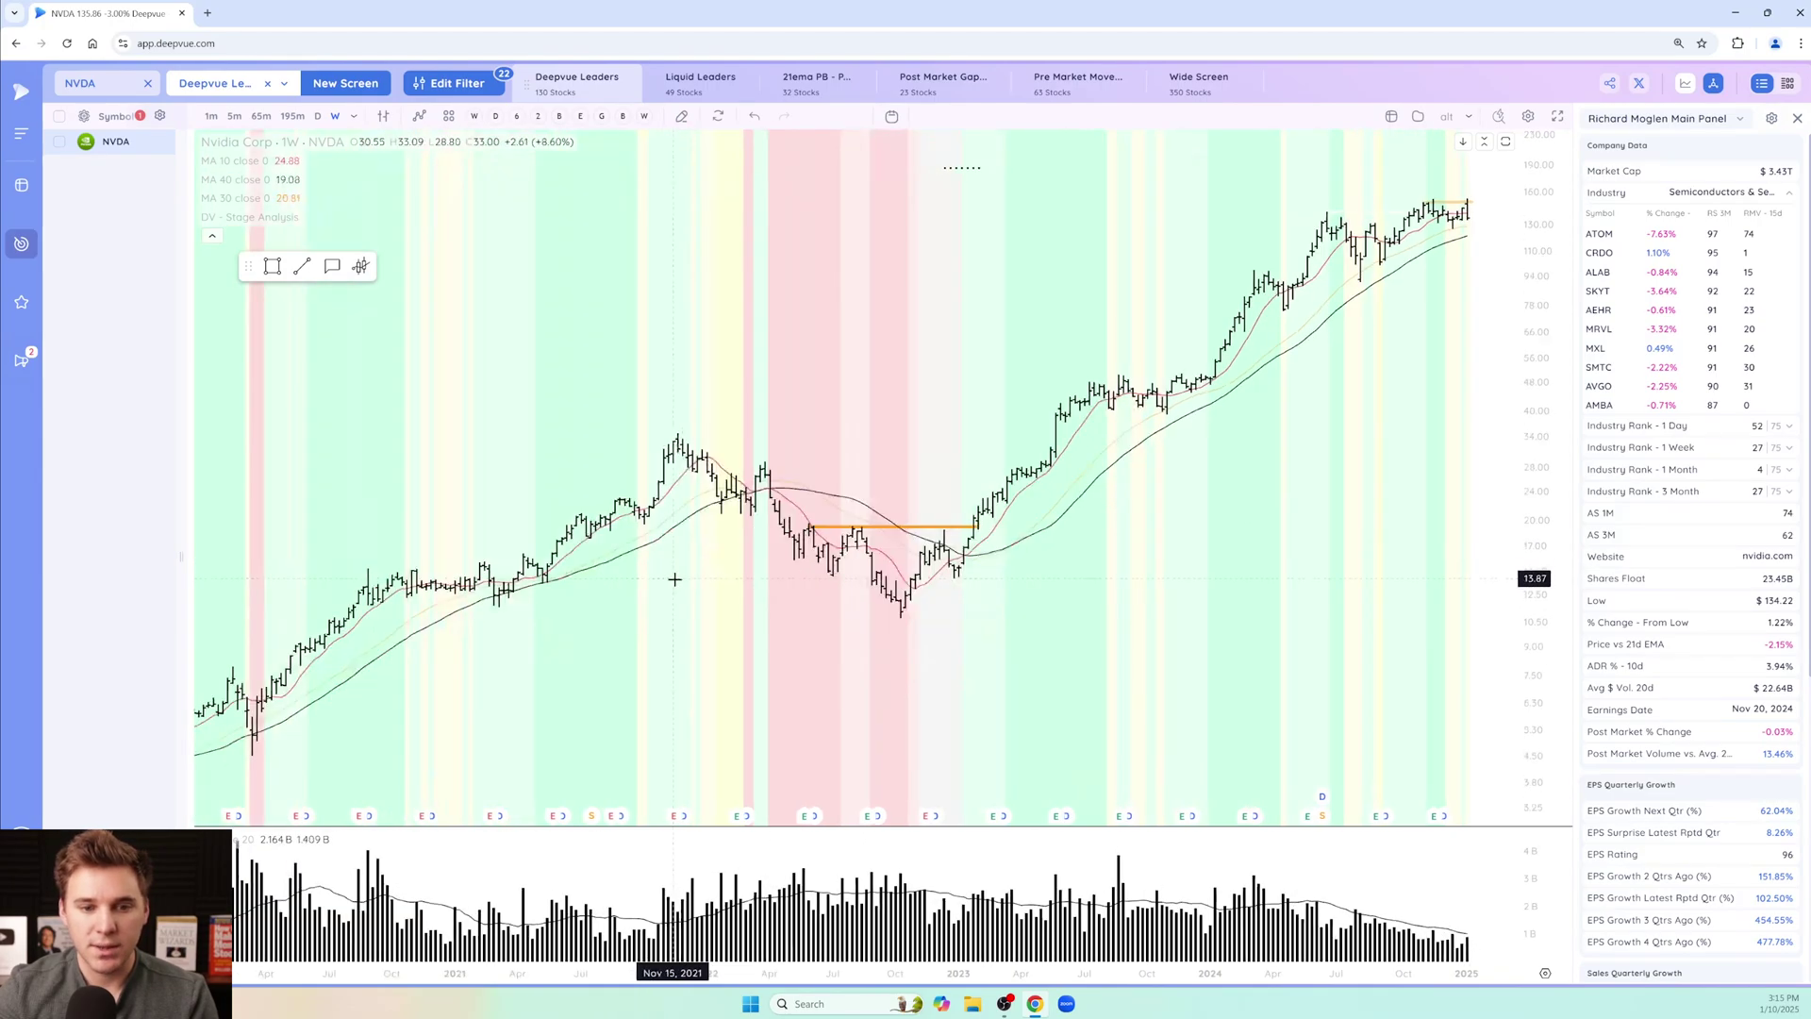
{"action": "scroll", "coordinate": [651, 587], "scroll_direction": "up", "scroll_amount": 3}
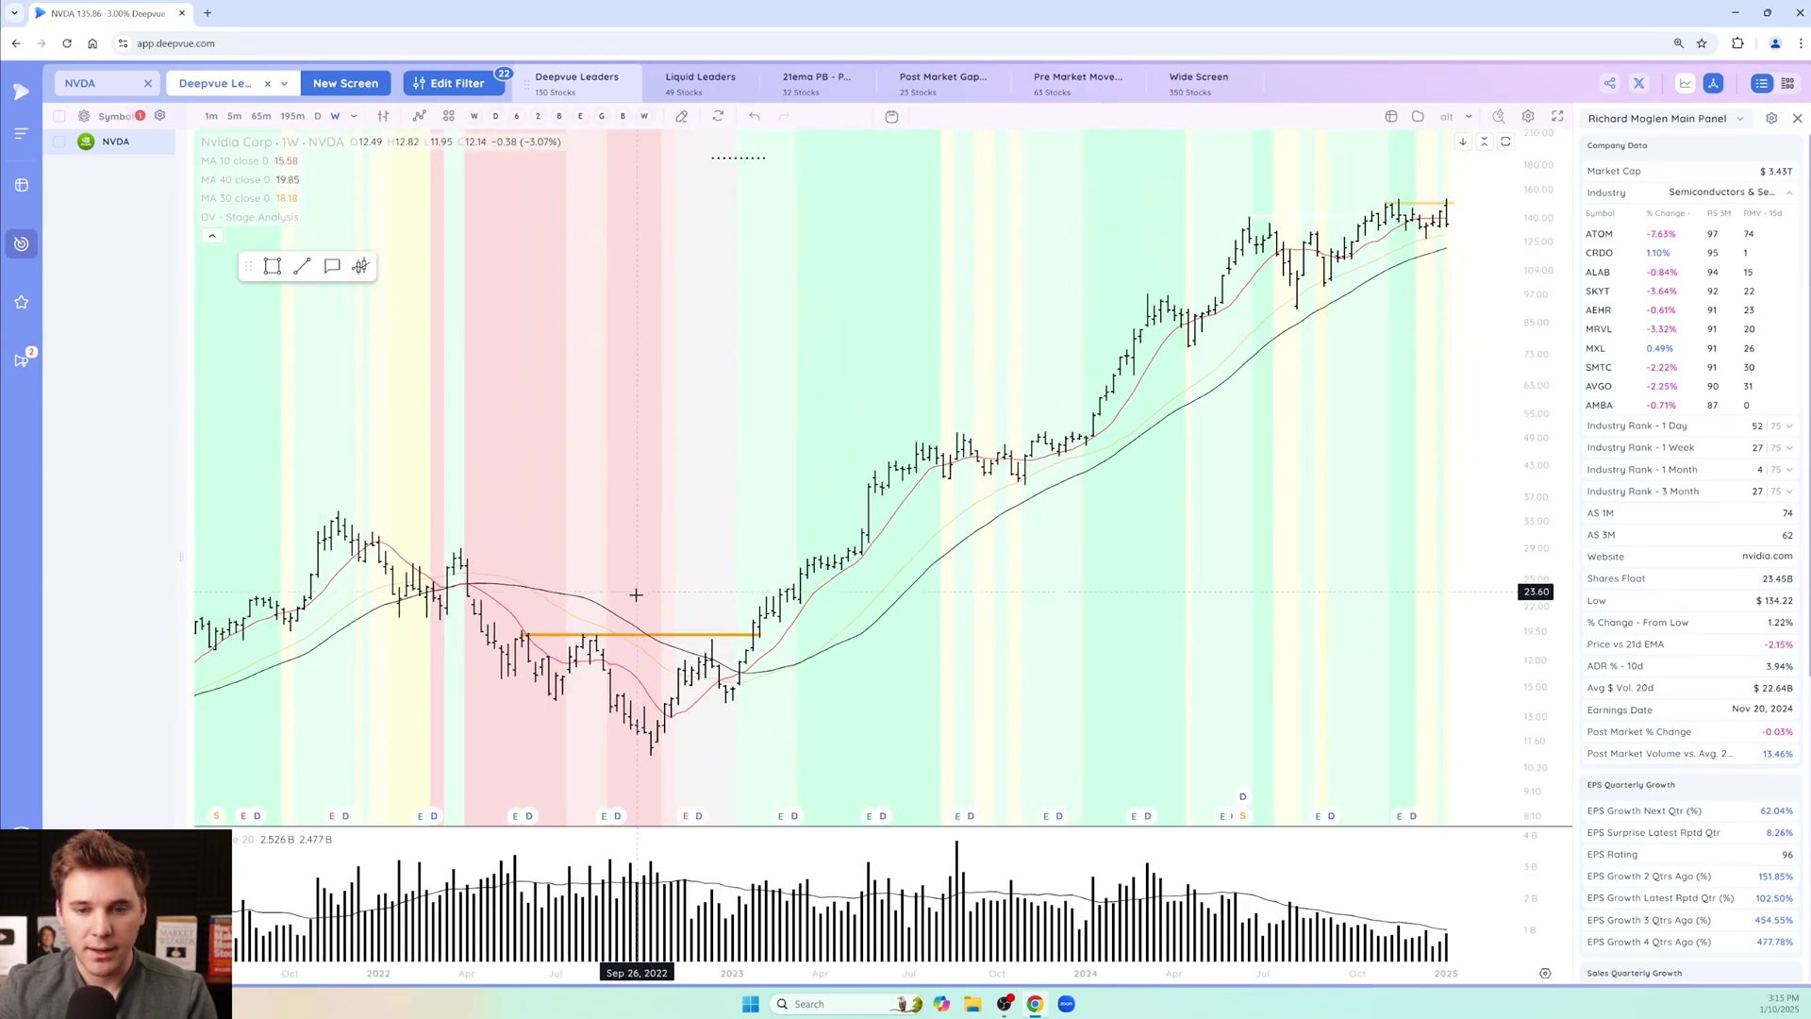
{"action": "scroll", "coordinate": [906, 525], "scroll_direction": "up", "scroll_amount": 1}
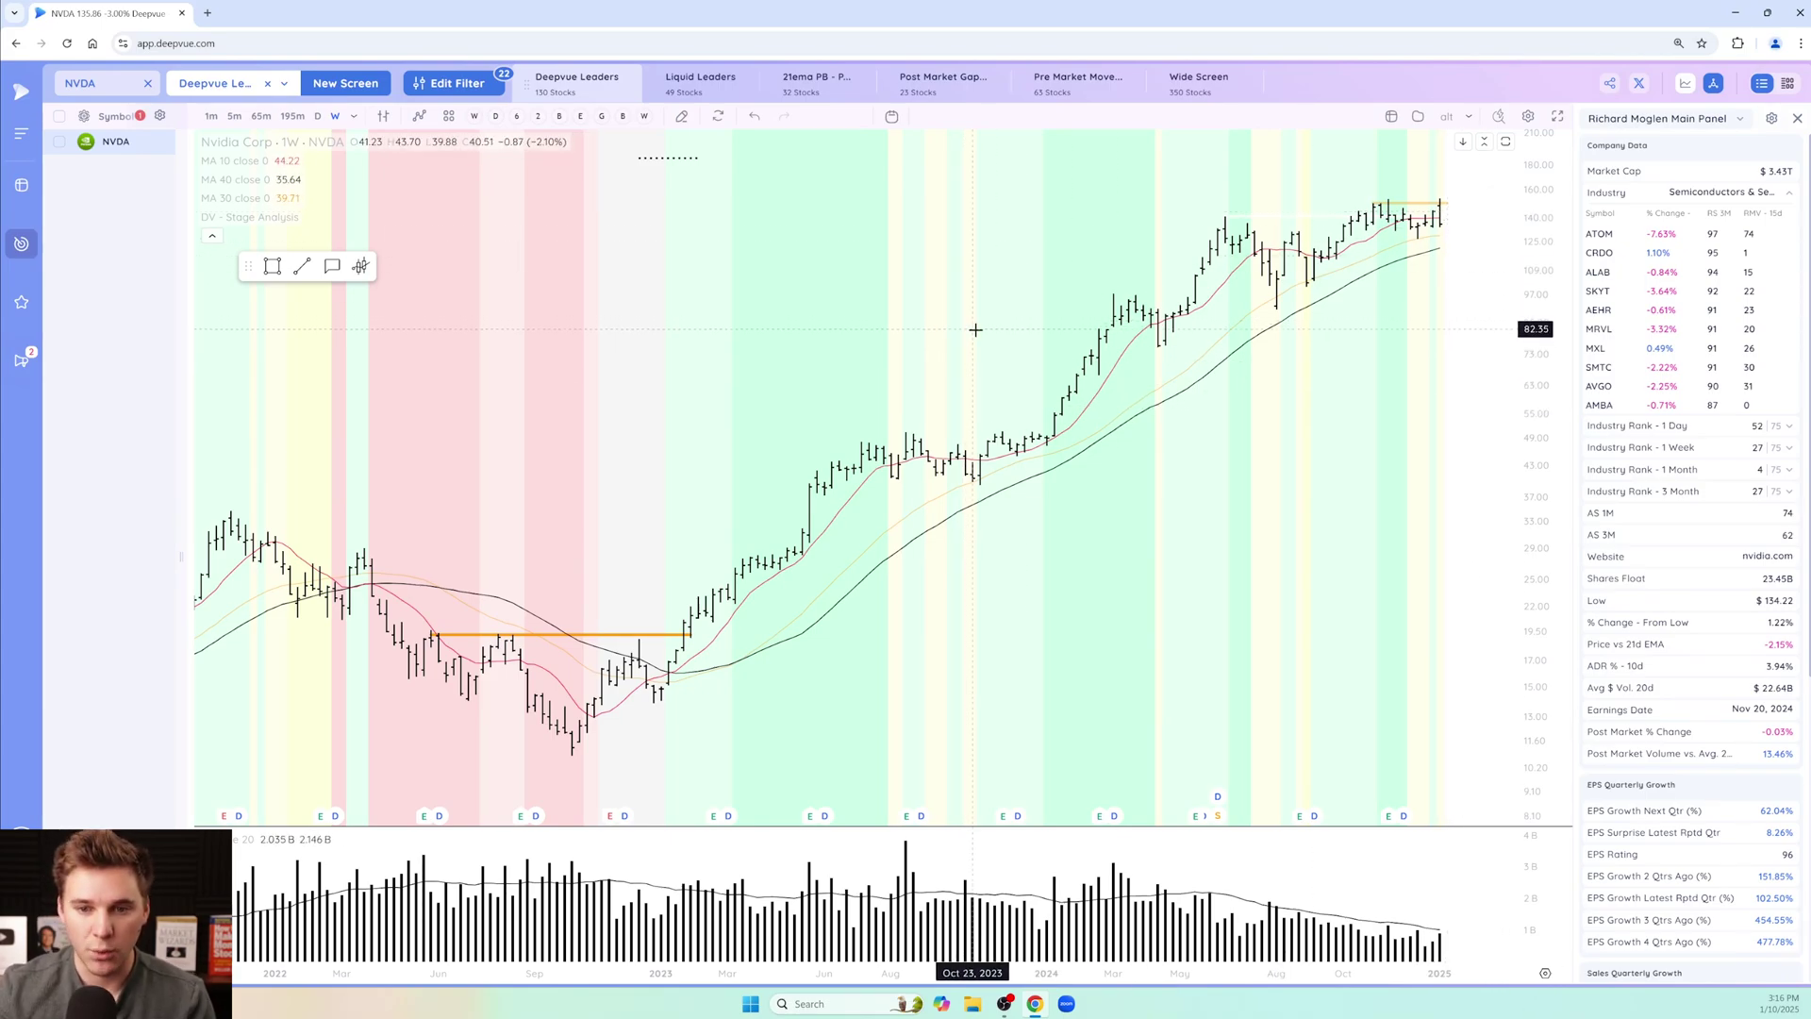
Examine the stage colouring on the PTON chart over its full price history, and return to the NVDA chart.
{"action": "type", "text": "pton"}
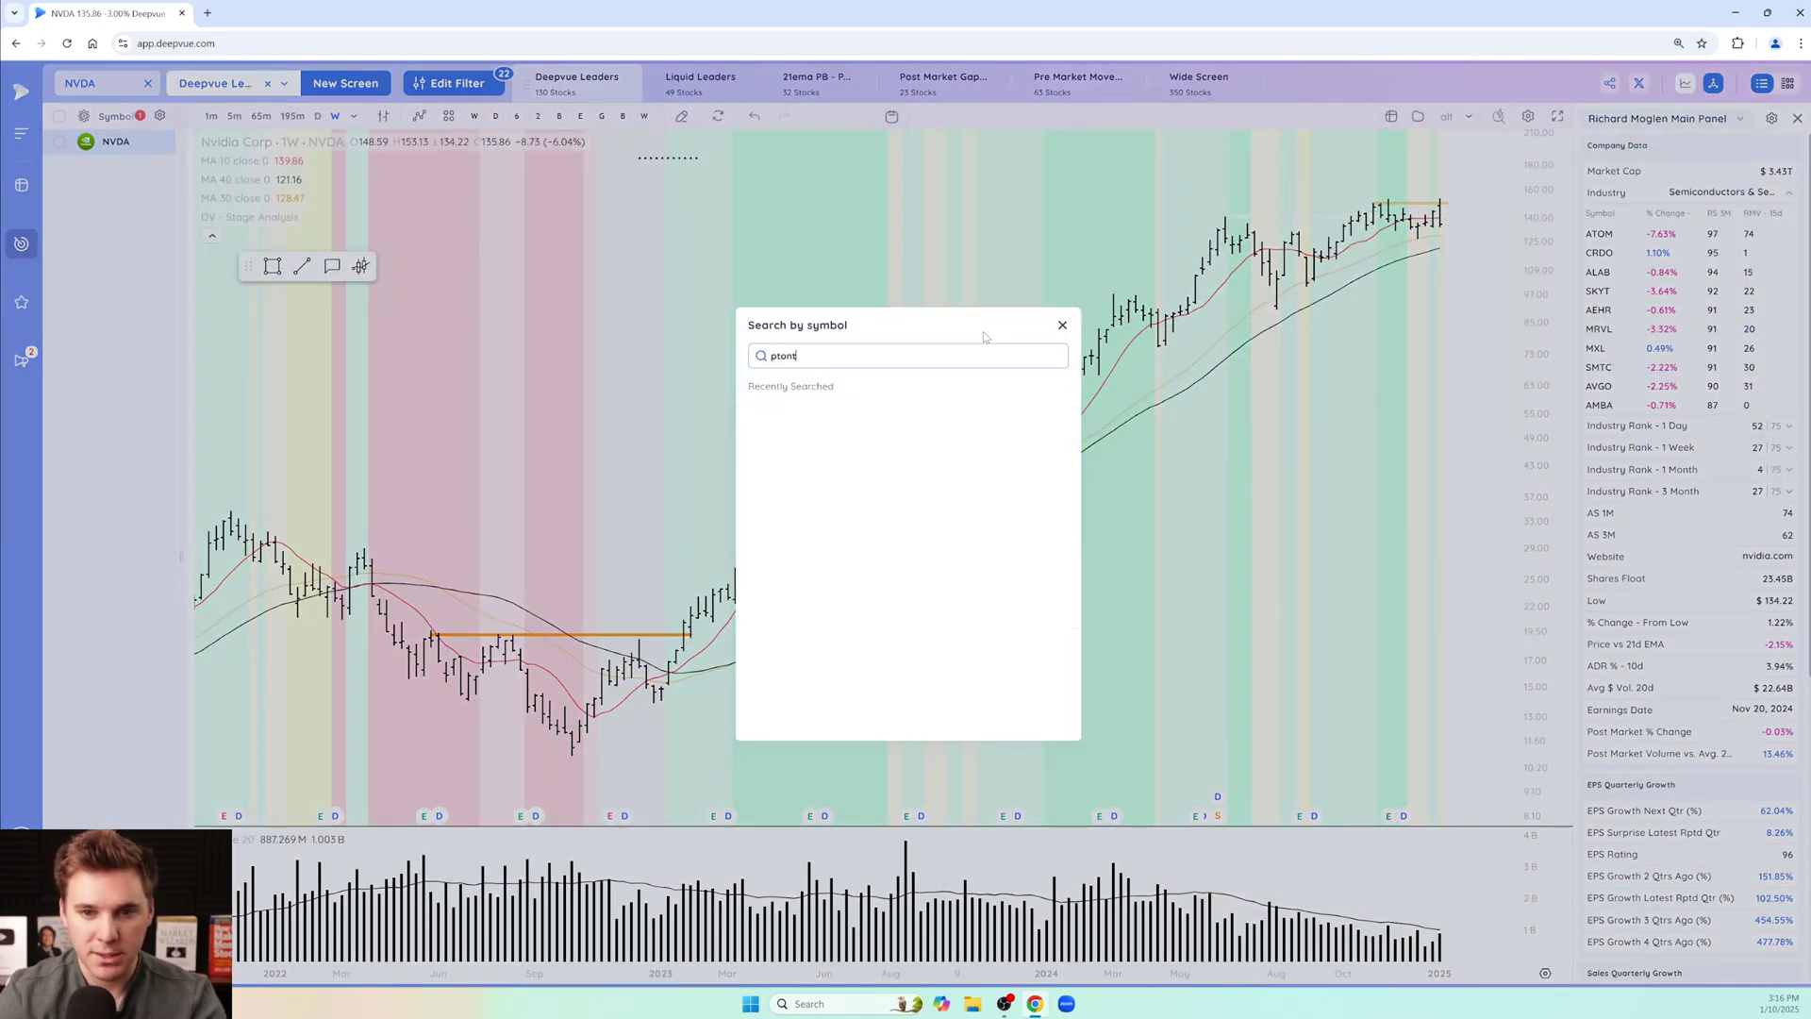
{"action": "key", "text": "Return"}
{"action": "scroll", "coordinate": [1006, 415], "scroll_direction": "down", "scroll_amount": 5}
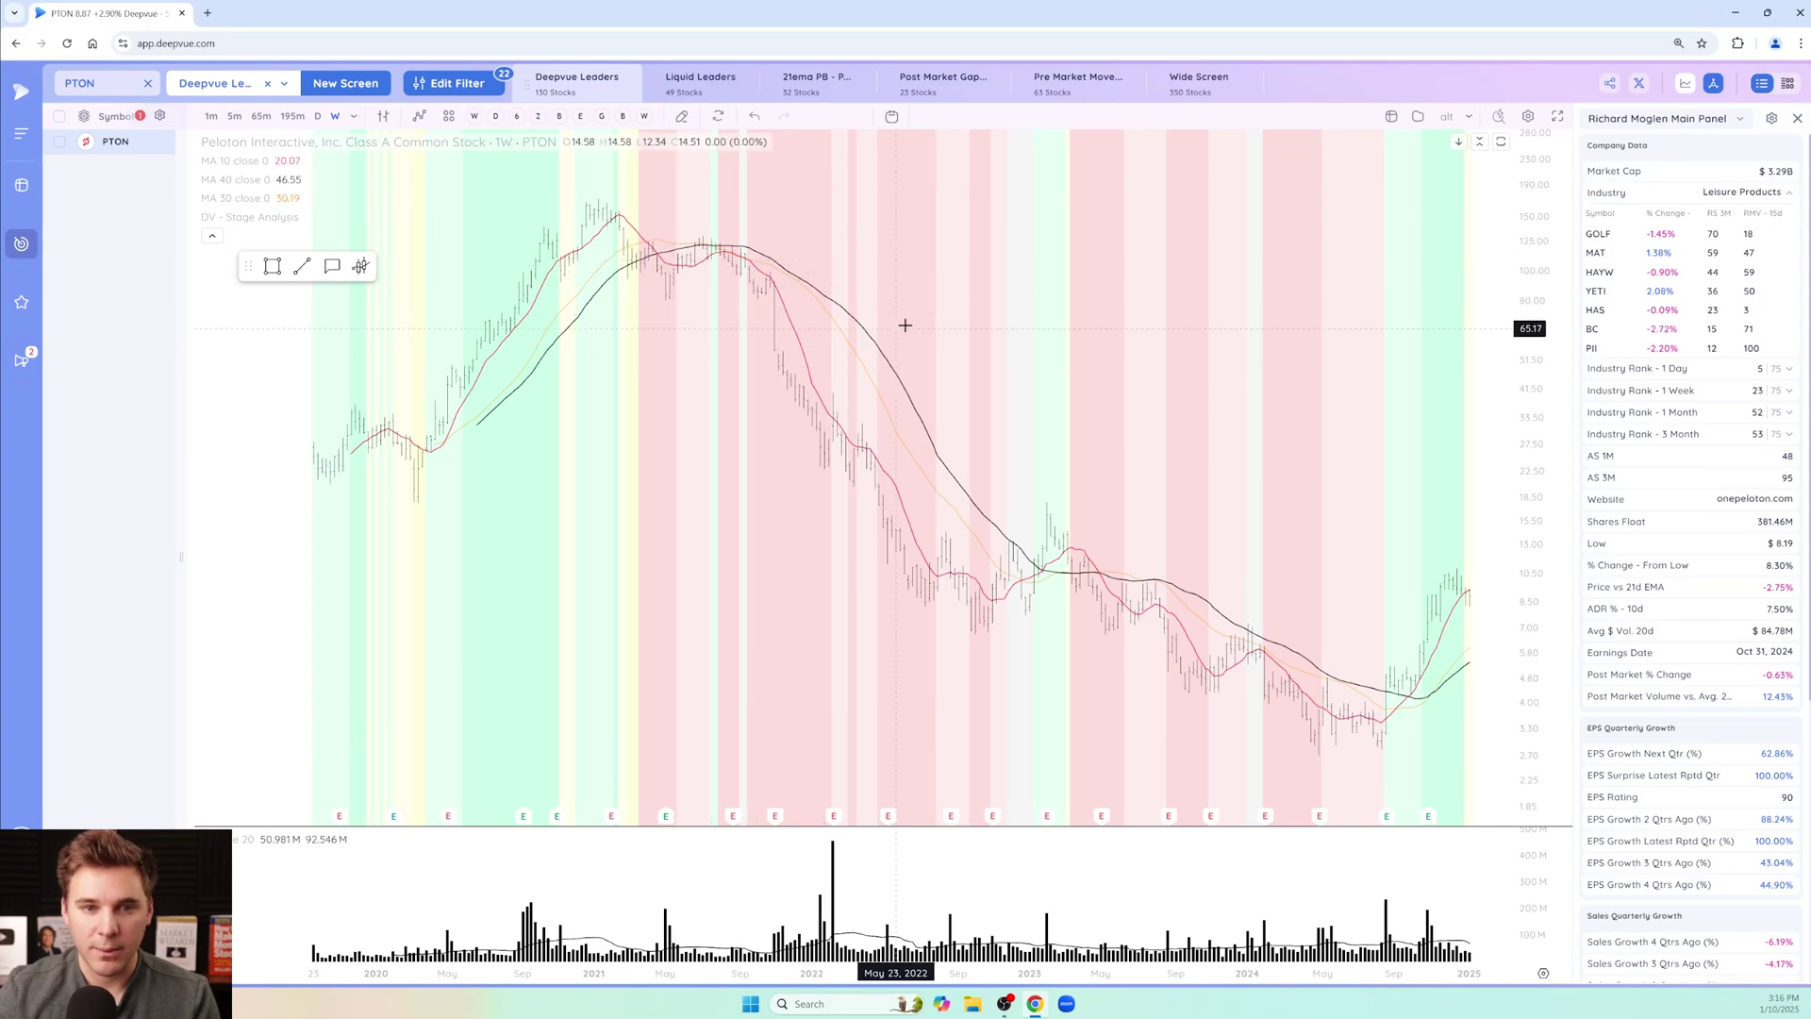
{"action": "type", "text": "nvda"}
{"action": "key", "text": "Return"}
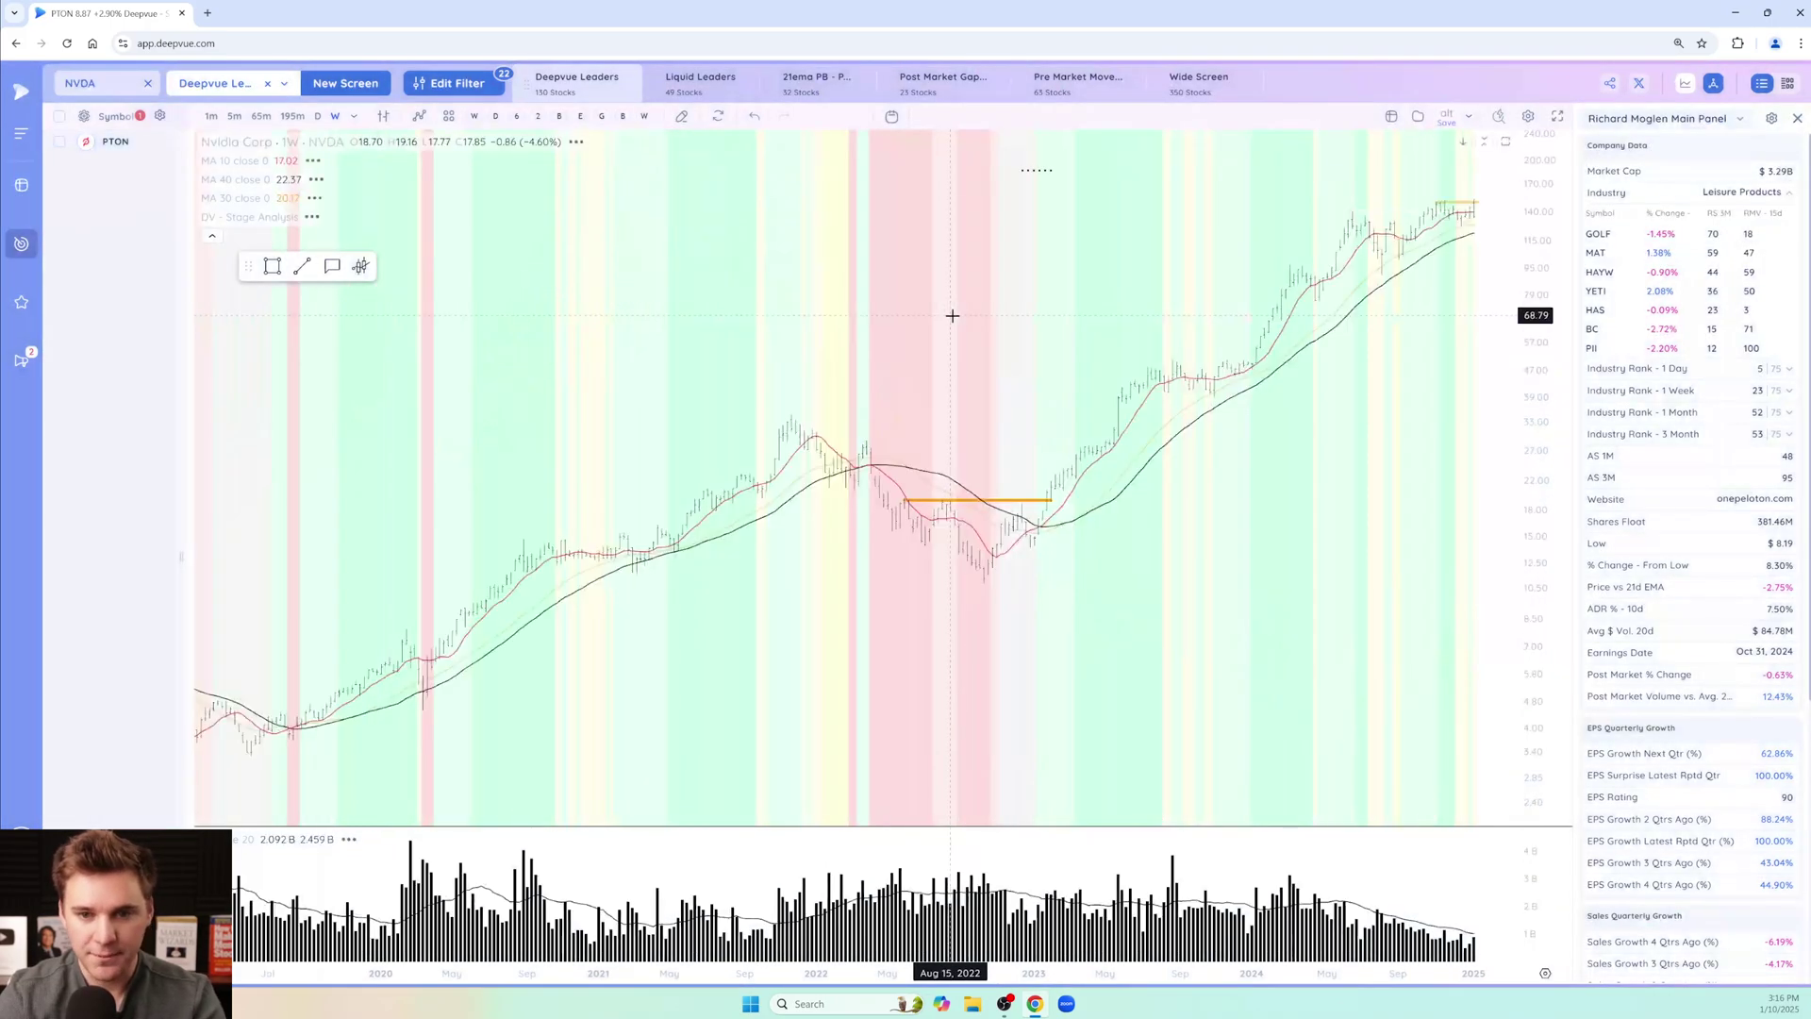
{"action": "scroll", "coordinate": [1325, 382], "scroll_direction": "up", "scroll_amount": 2}
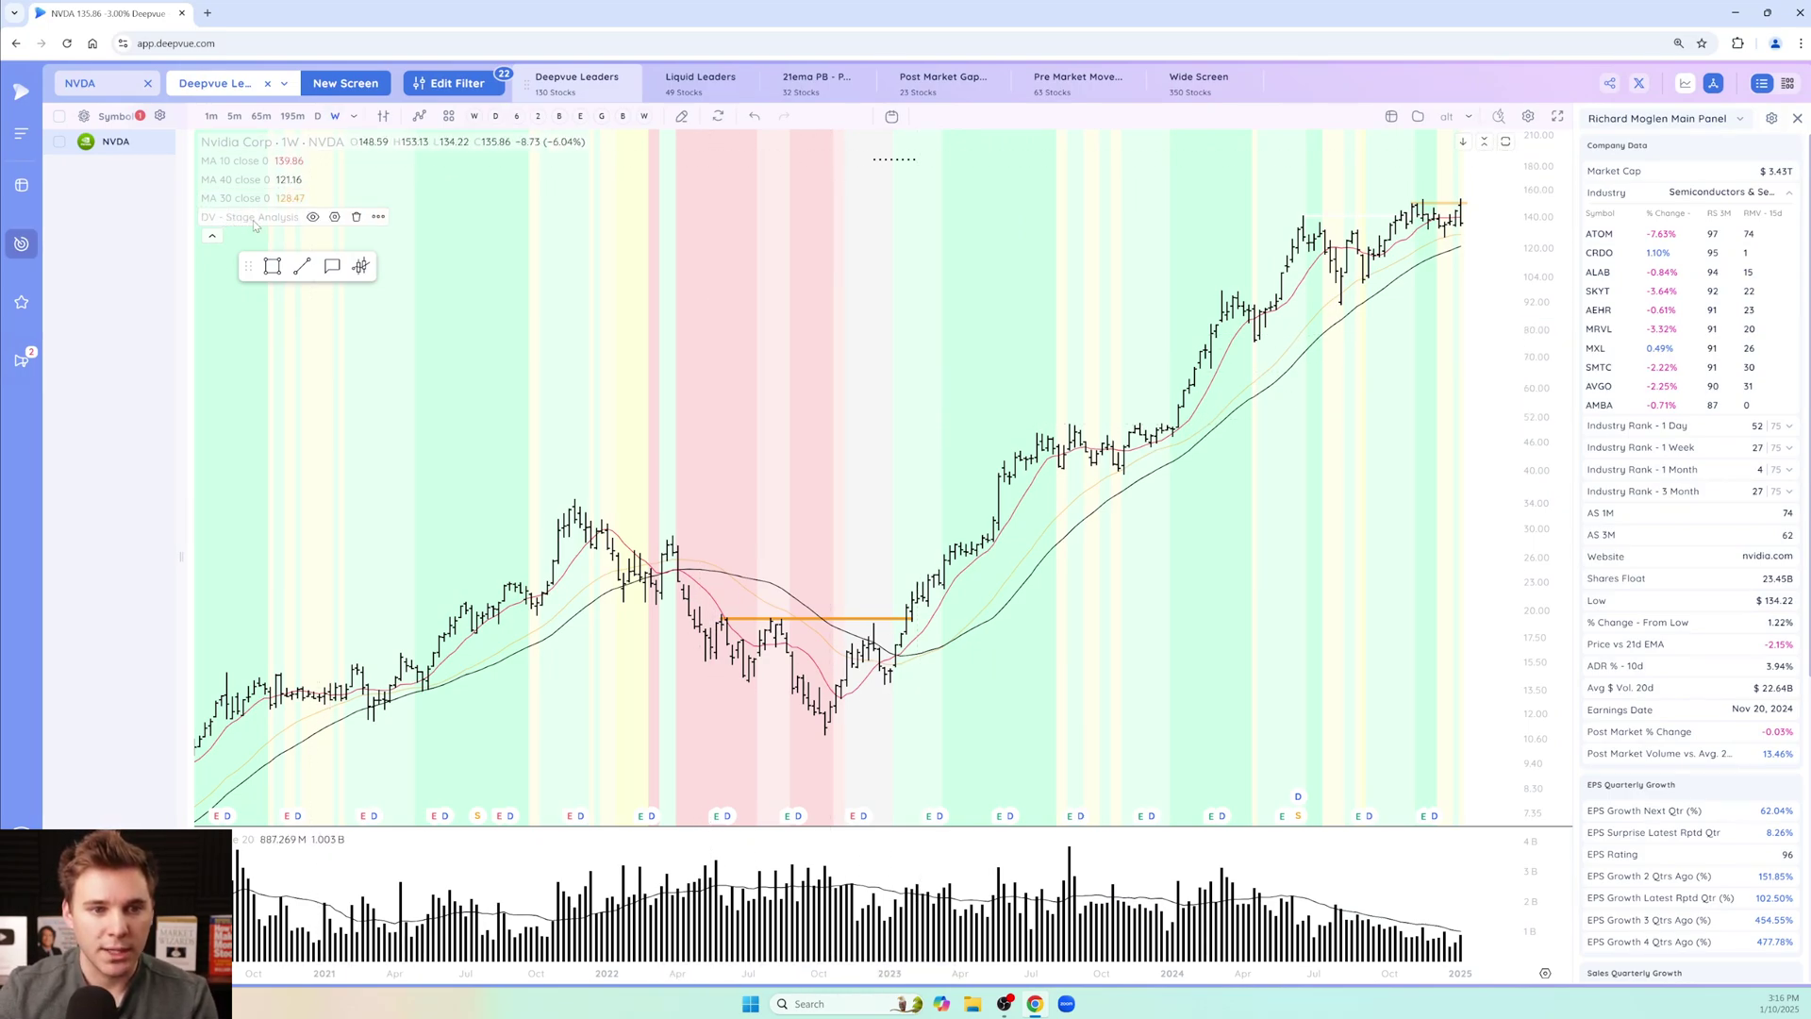
Try the Stage Analysis indicator in a new pane below the price chart and move it back to the existing pane above.
{"action": "left_click", "coordinate": [379, 217]}
{"action": "mouse_move", "coordinate": [490, 375]}
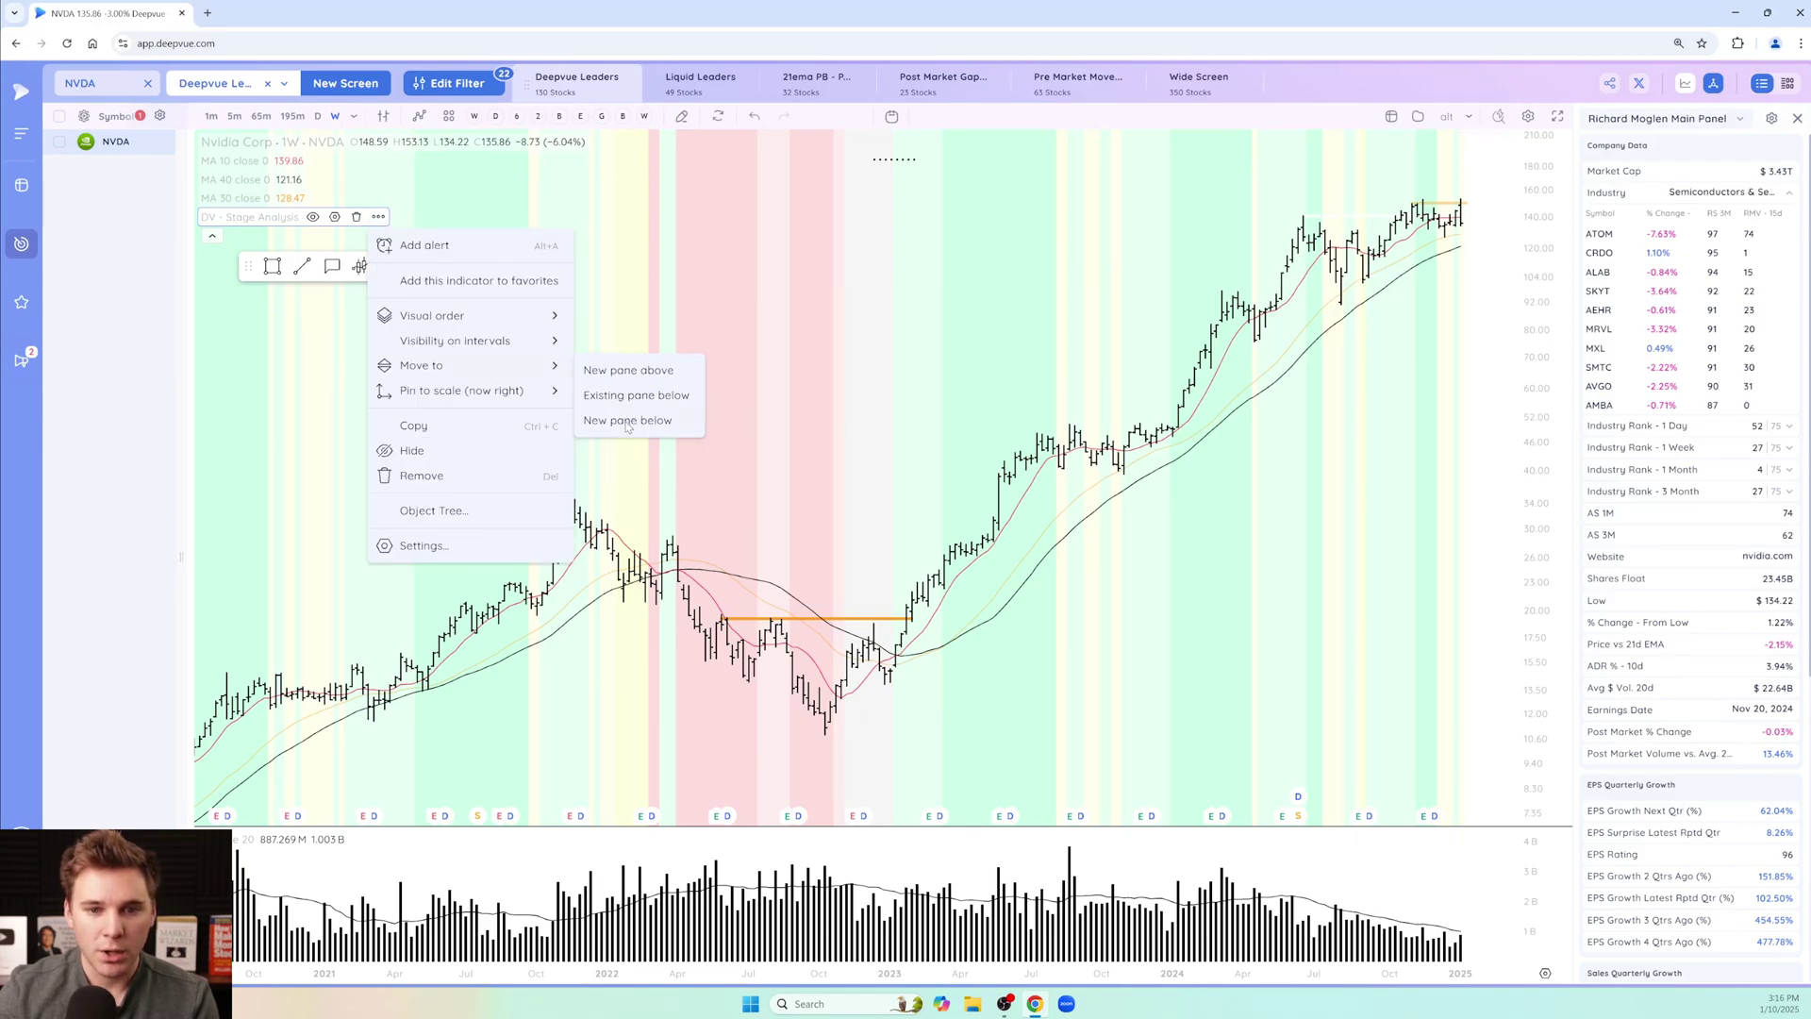
{"action": "left_click", "coordinate": [627, 420]}
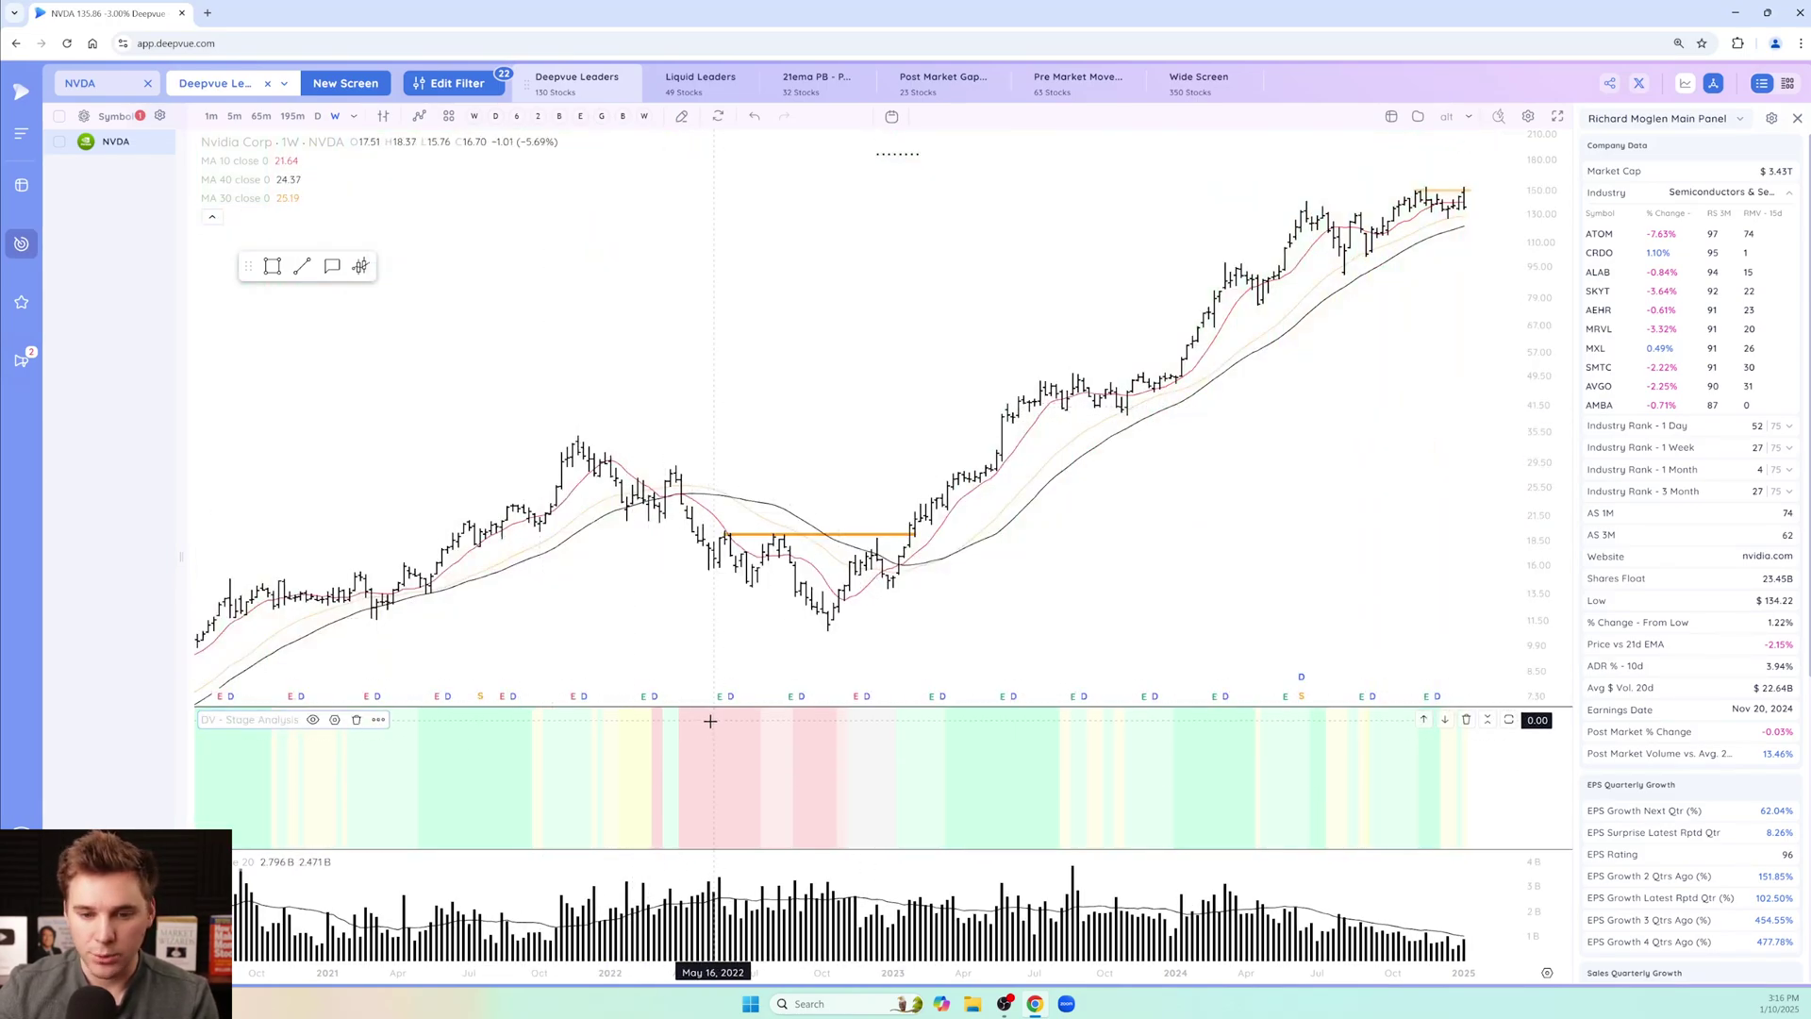
{"action": "left_click", "coordinate": [378, 720]}
{"action": "mouse_move", "coordinate": [484, 801]}
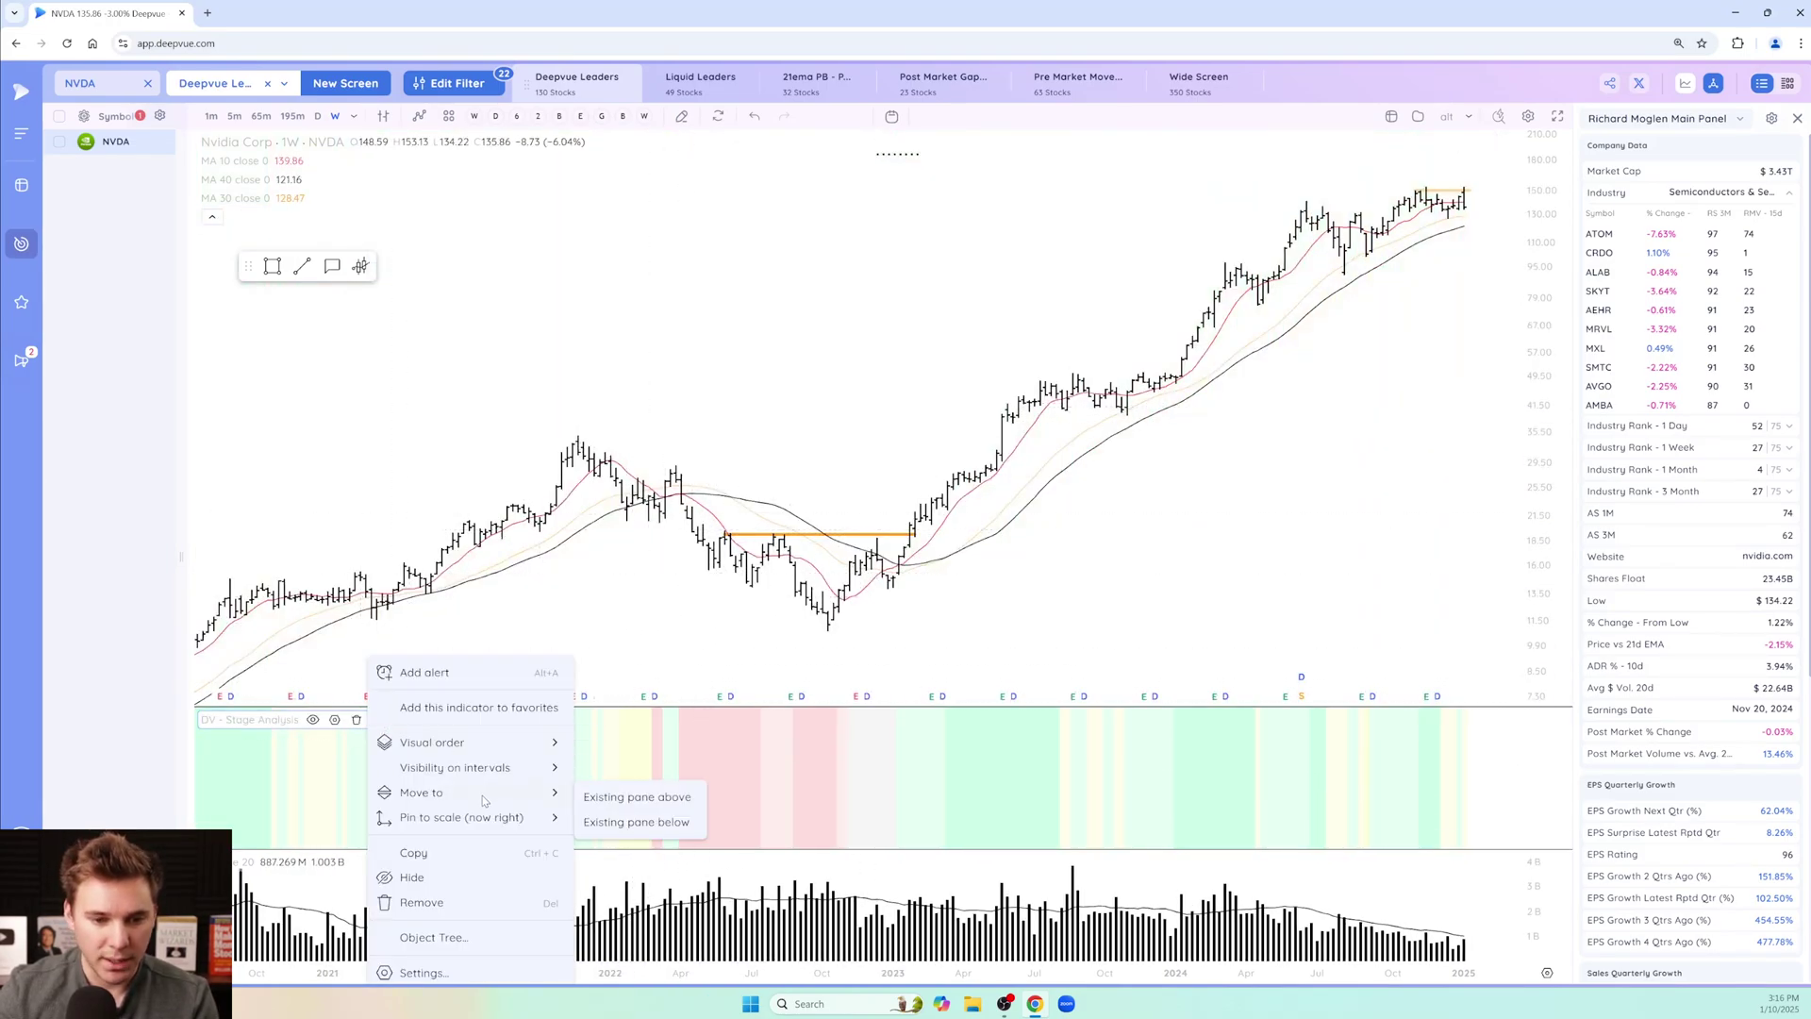
{"action": "left_click", "coordinate": [663, 799]}
Move the Stage Analysis indicator to a new pane above the price chart and shrink that pane to a thin strip.
{"action": "left_click", "coordinate": [379, 217]}
{"action": "mouse_move", "coordinate": [470, 321]}
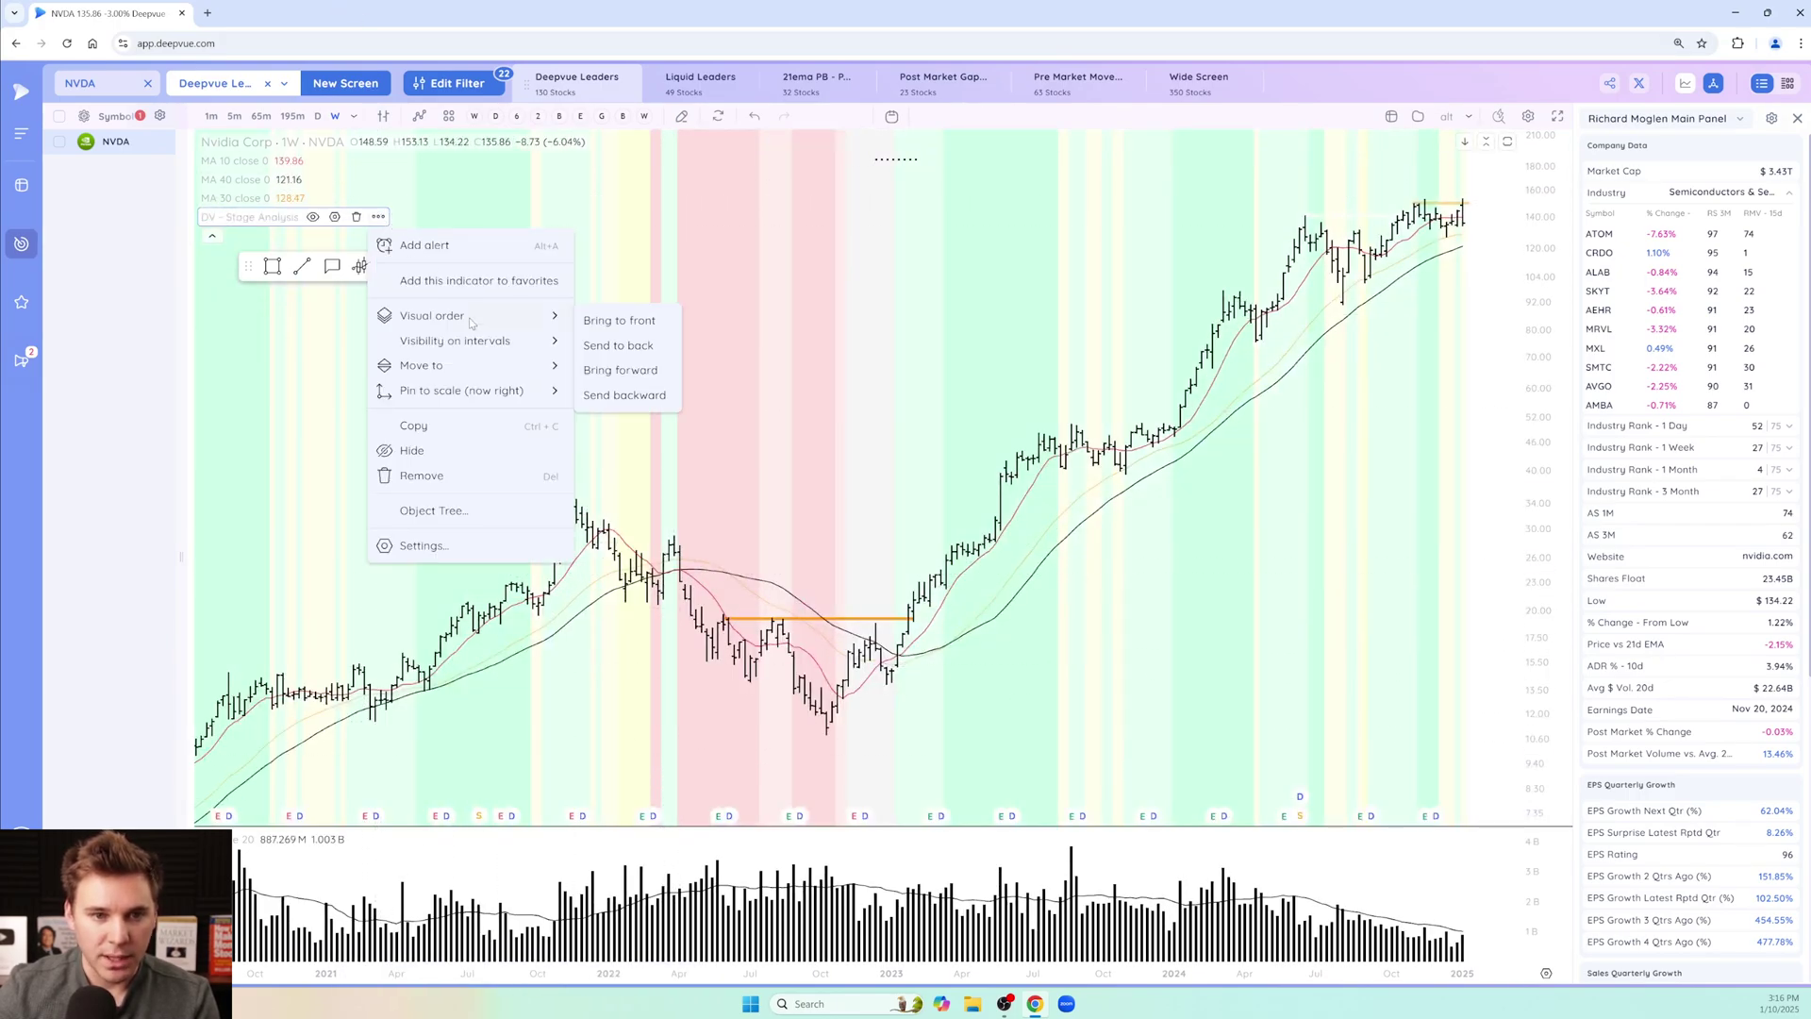
{"action": "mouse_move", "coordinate": [489, 375]}
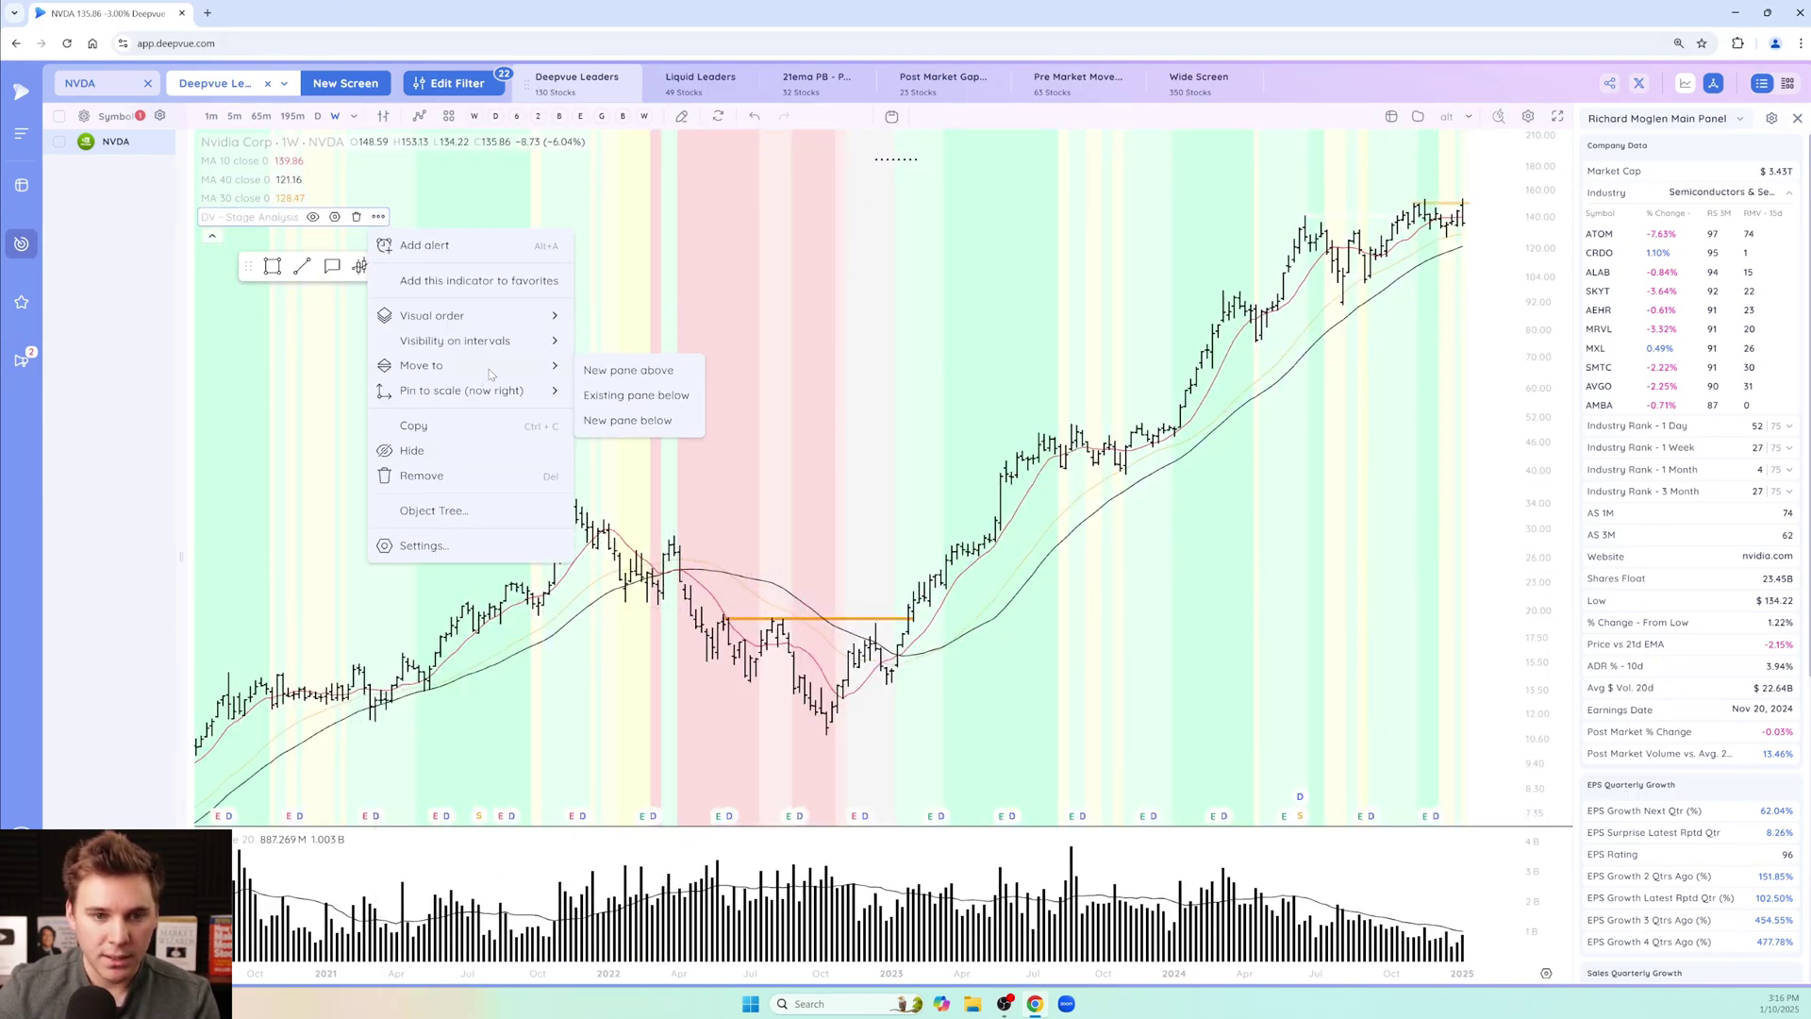
{"action": "left_click", "coordinate": [648, 370]}
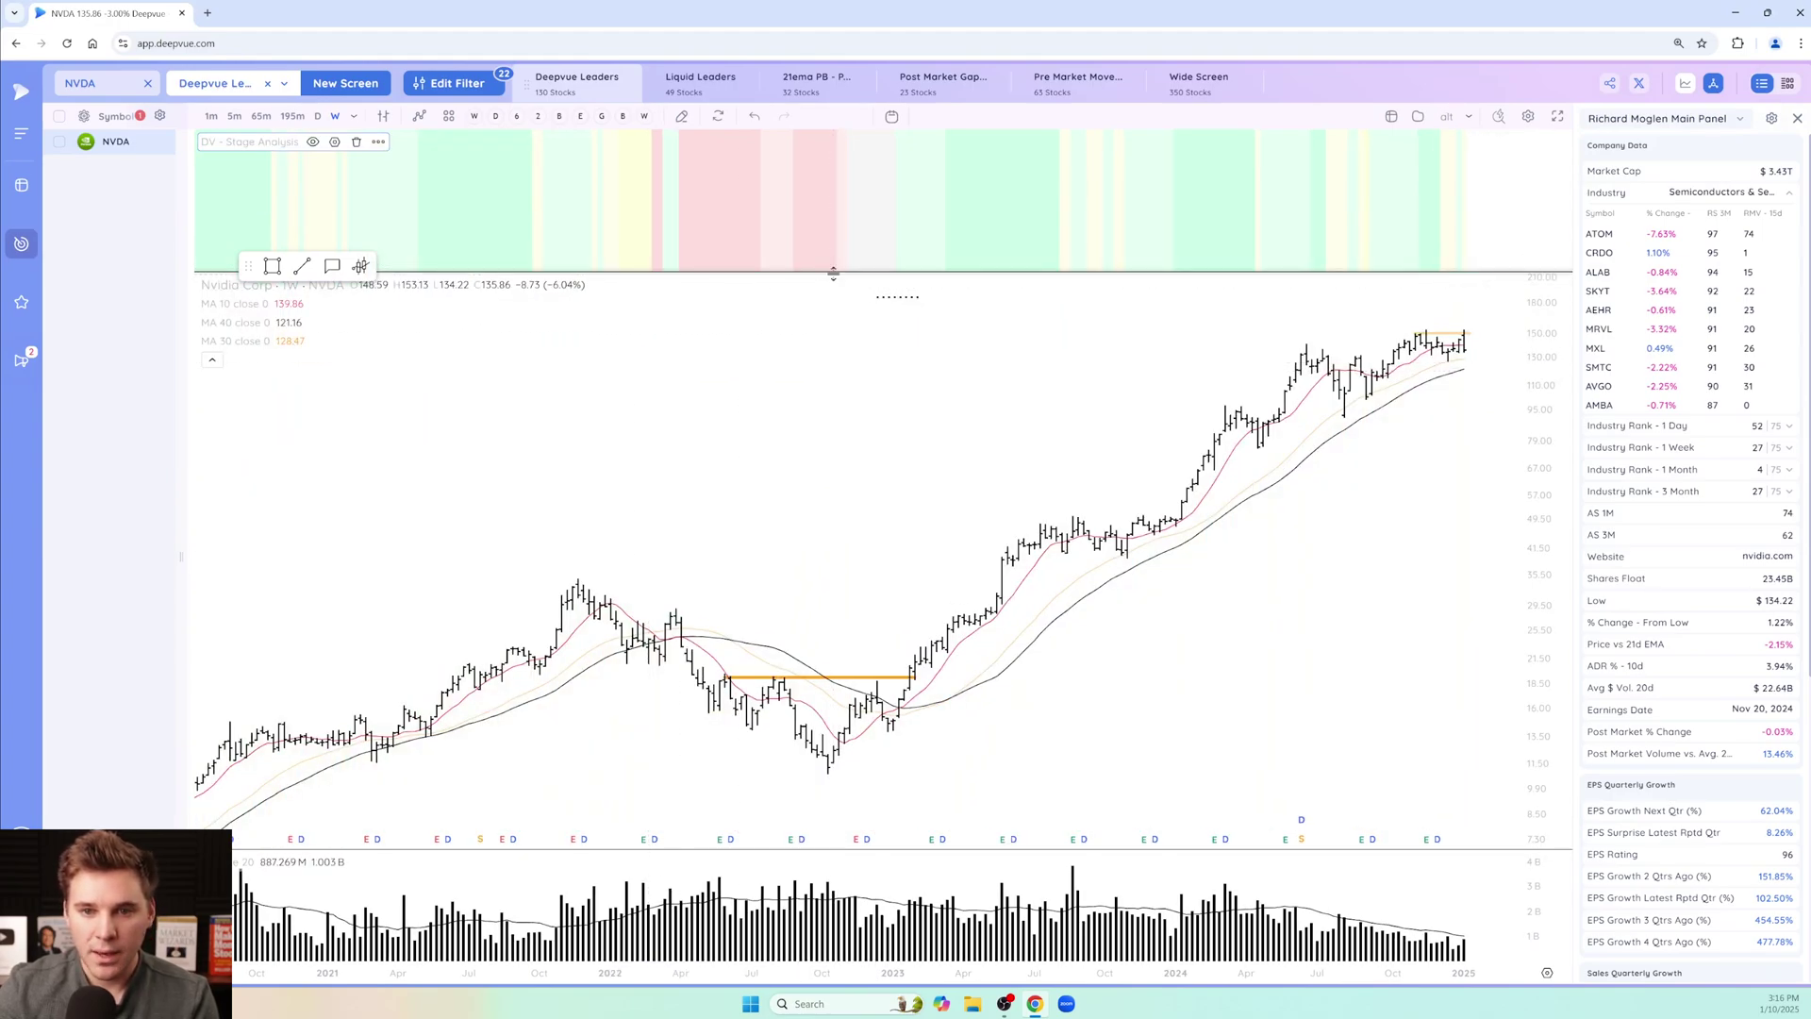
{"action": "left_click_drag", "start_coordinate": [833, 273], "coordinate": [831, 153]}
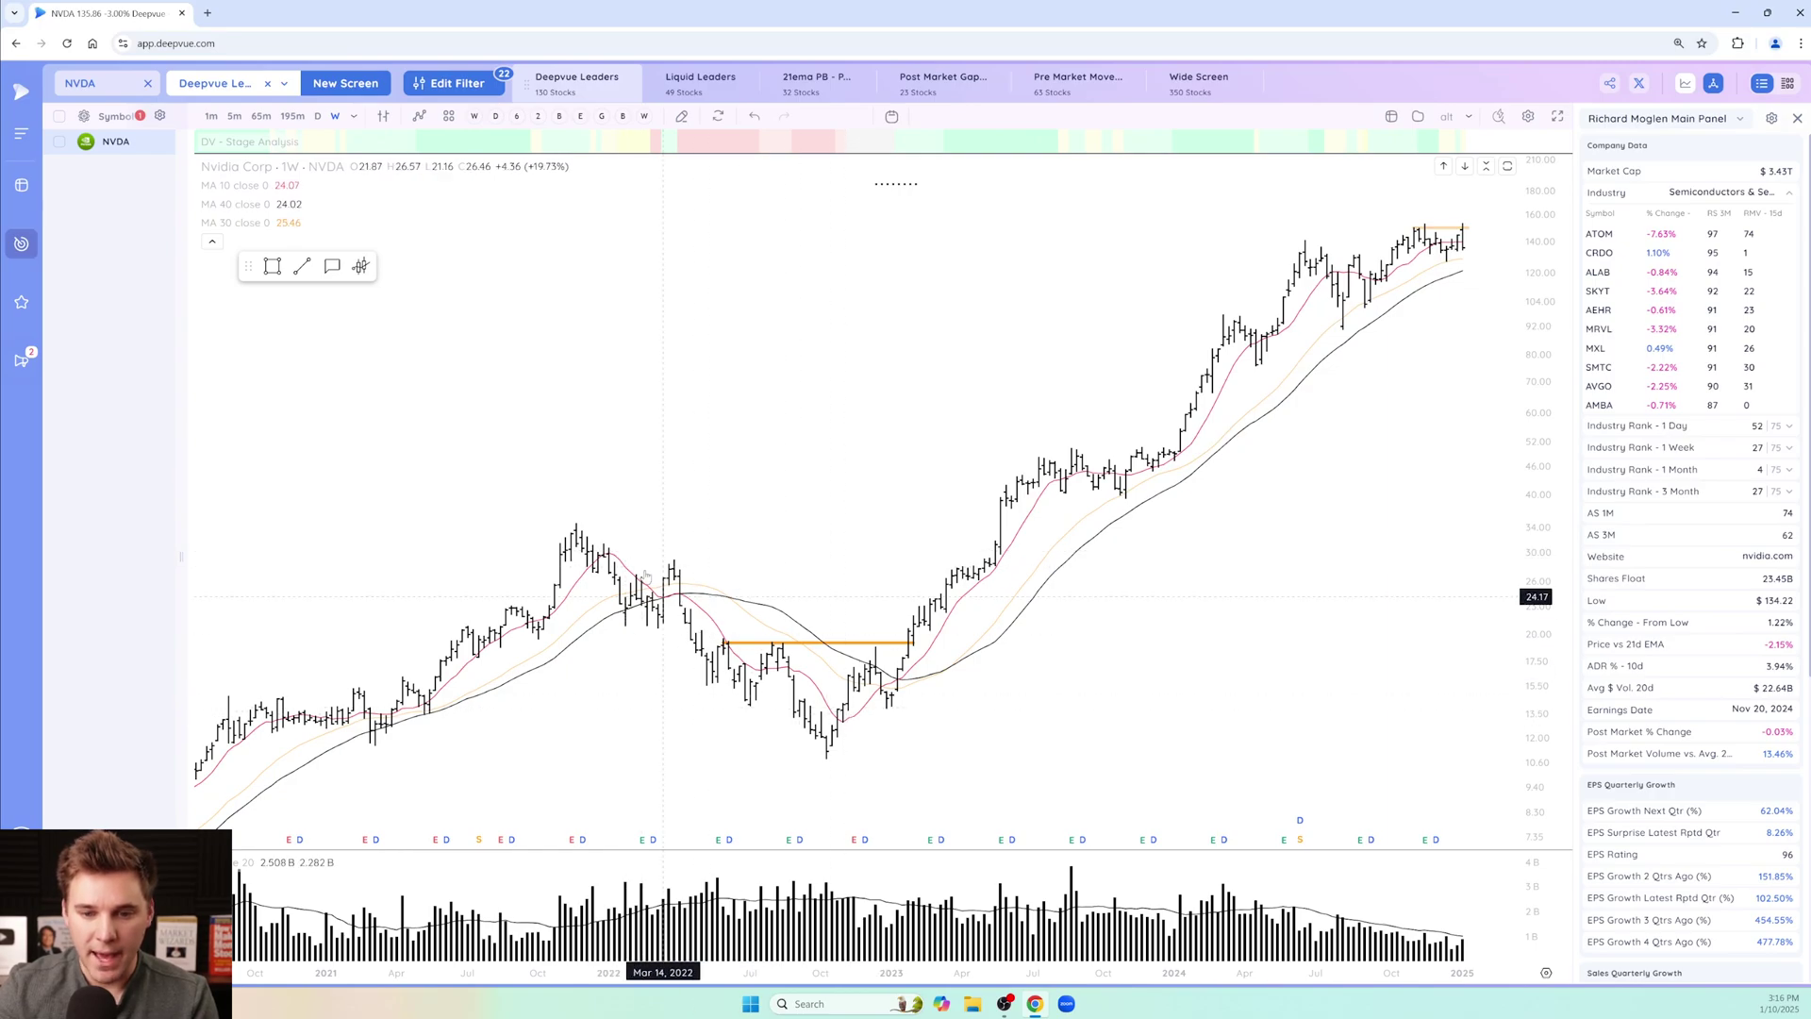
{"action": "scroll", "coordinate": [839, 585], "scroll_direction": "up", "scroll_amount": 3}
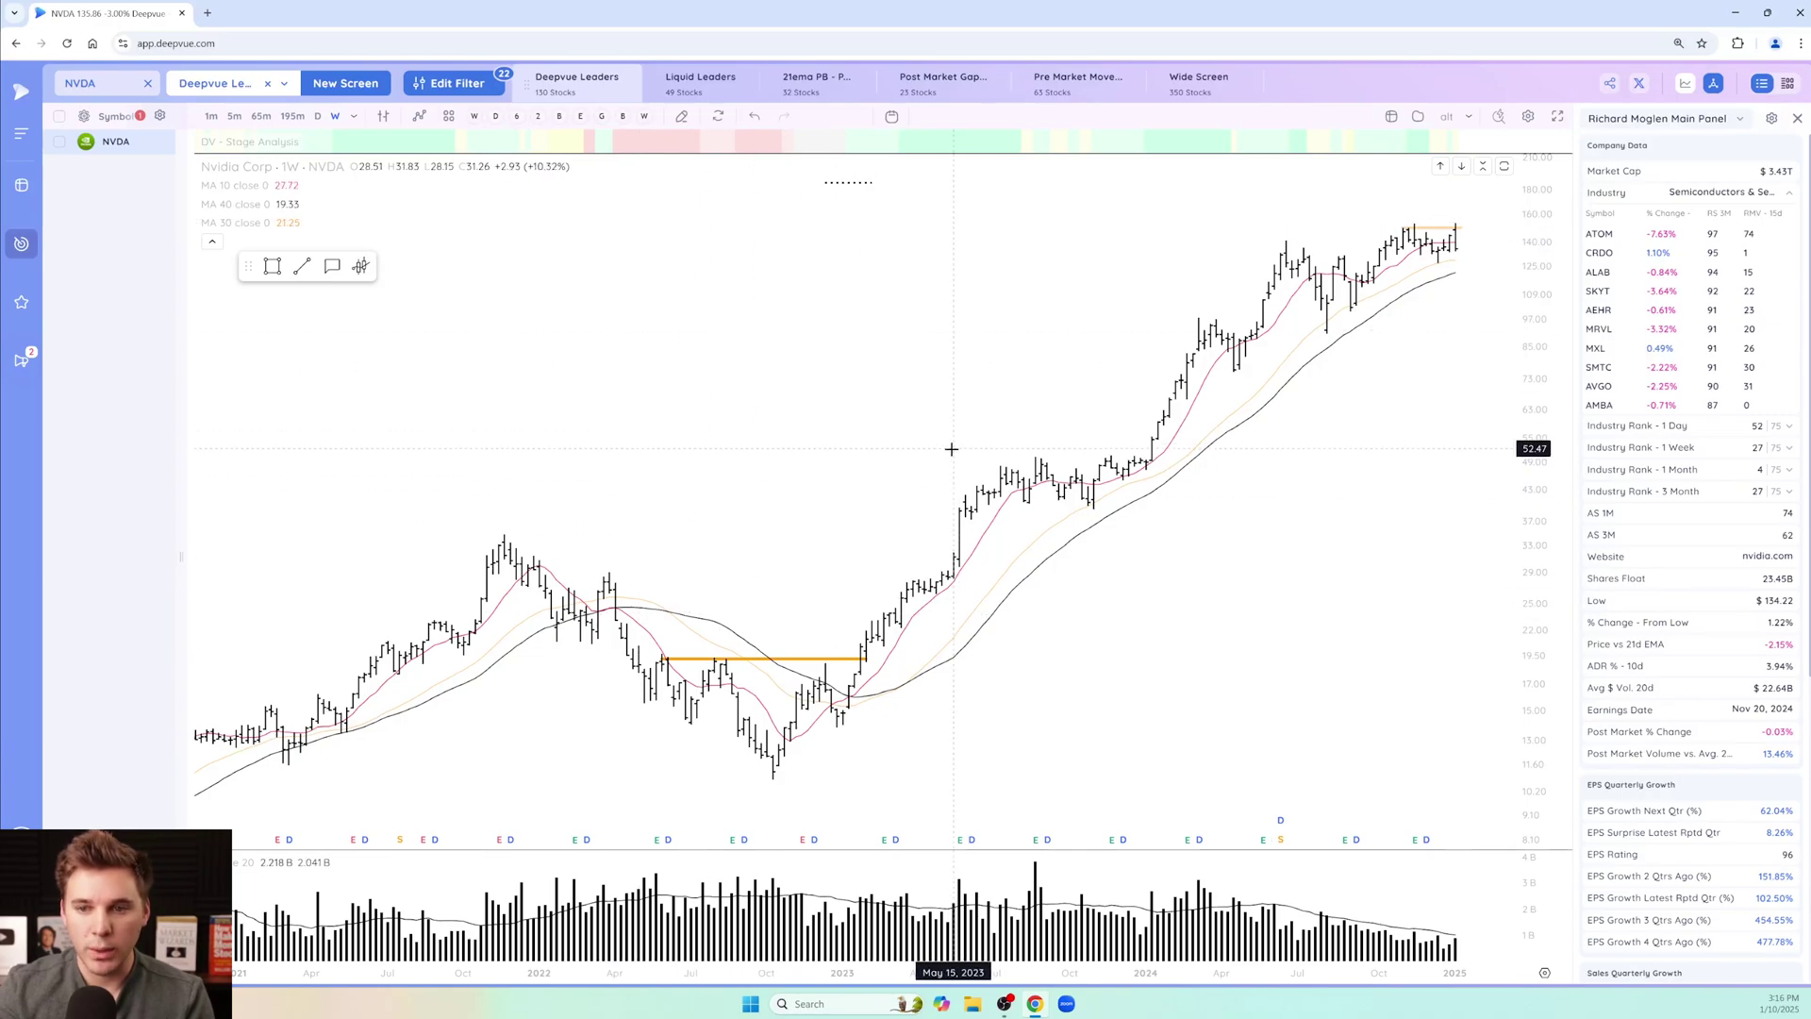
{"action": "scroll", "coordinate": [937, 575], "scroll_direction": "down", "scroll_amount": 2}
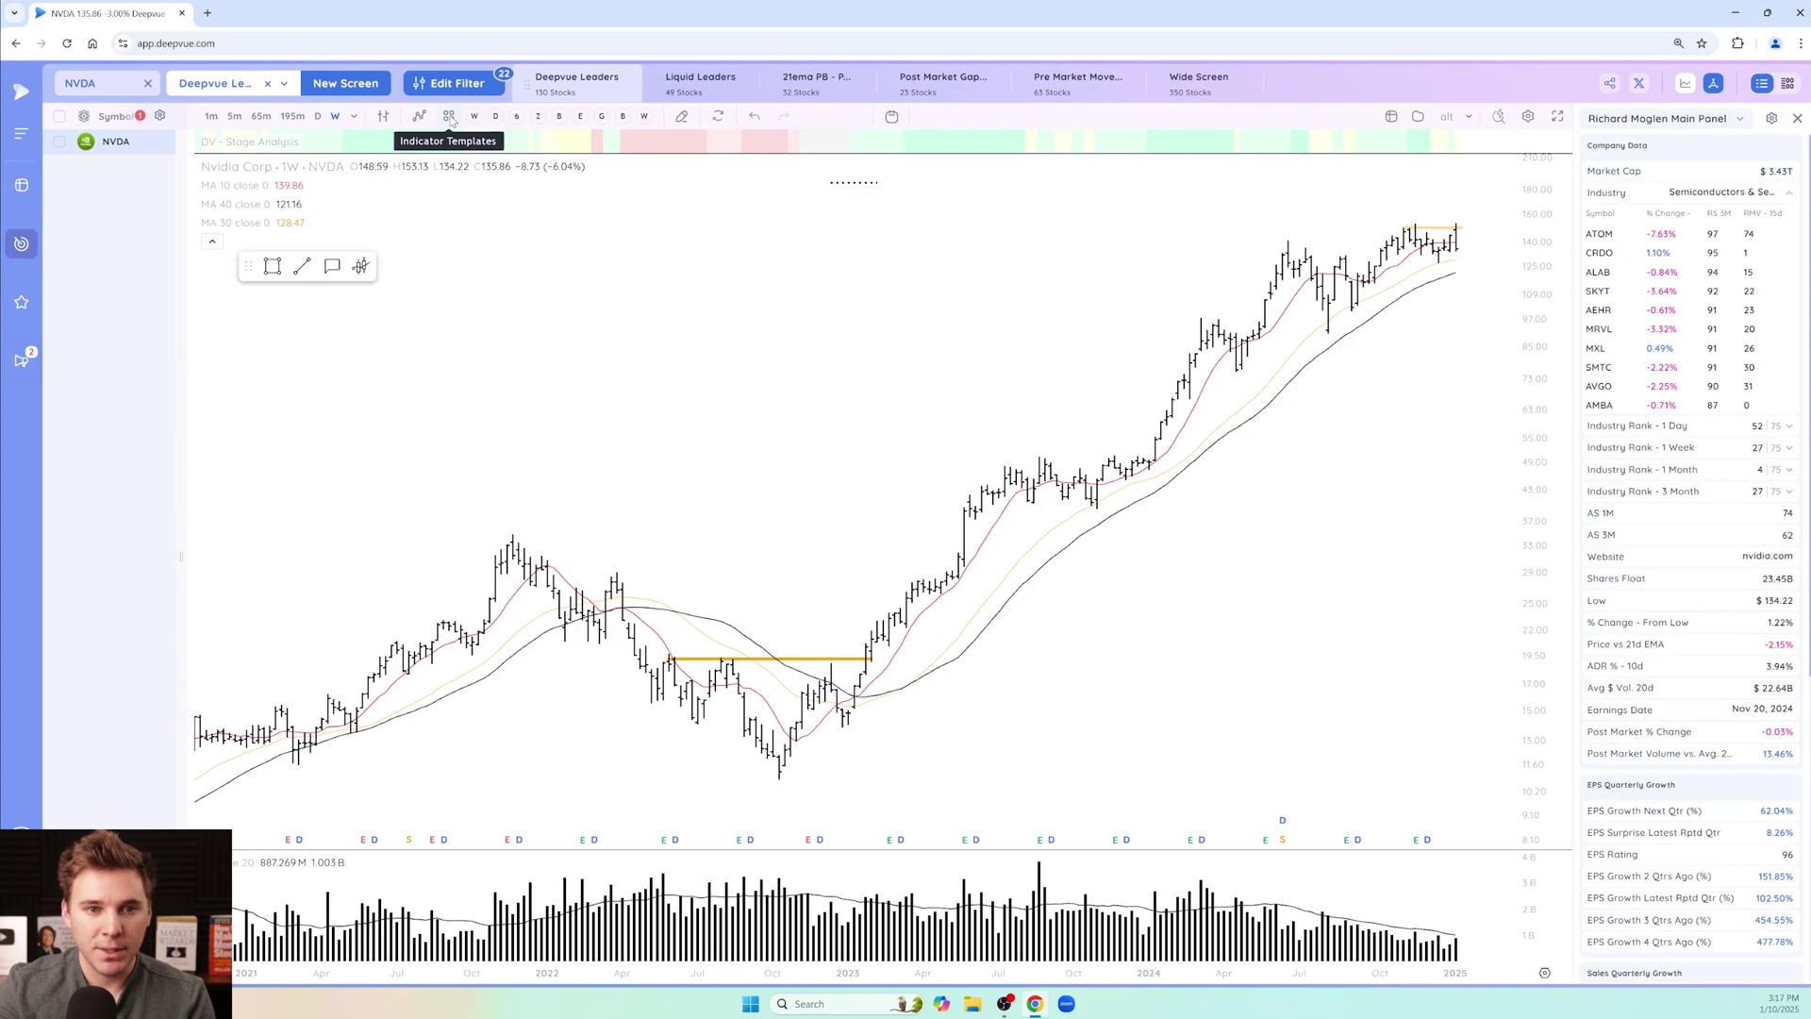
Save the chart's indicators as a template named "SA -tutorial" with Remember Interval enabled.
{"action": "left_click", "coordinate": [450, 117]}
{"action": "left_click", "coordinate": [524, 149]}
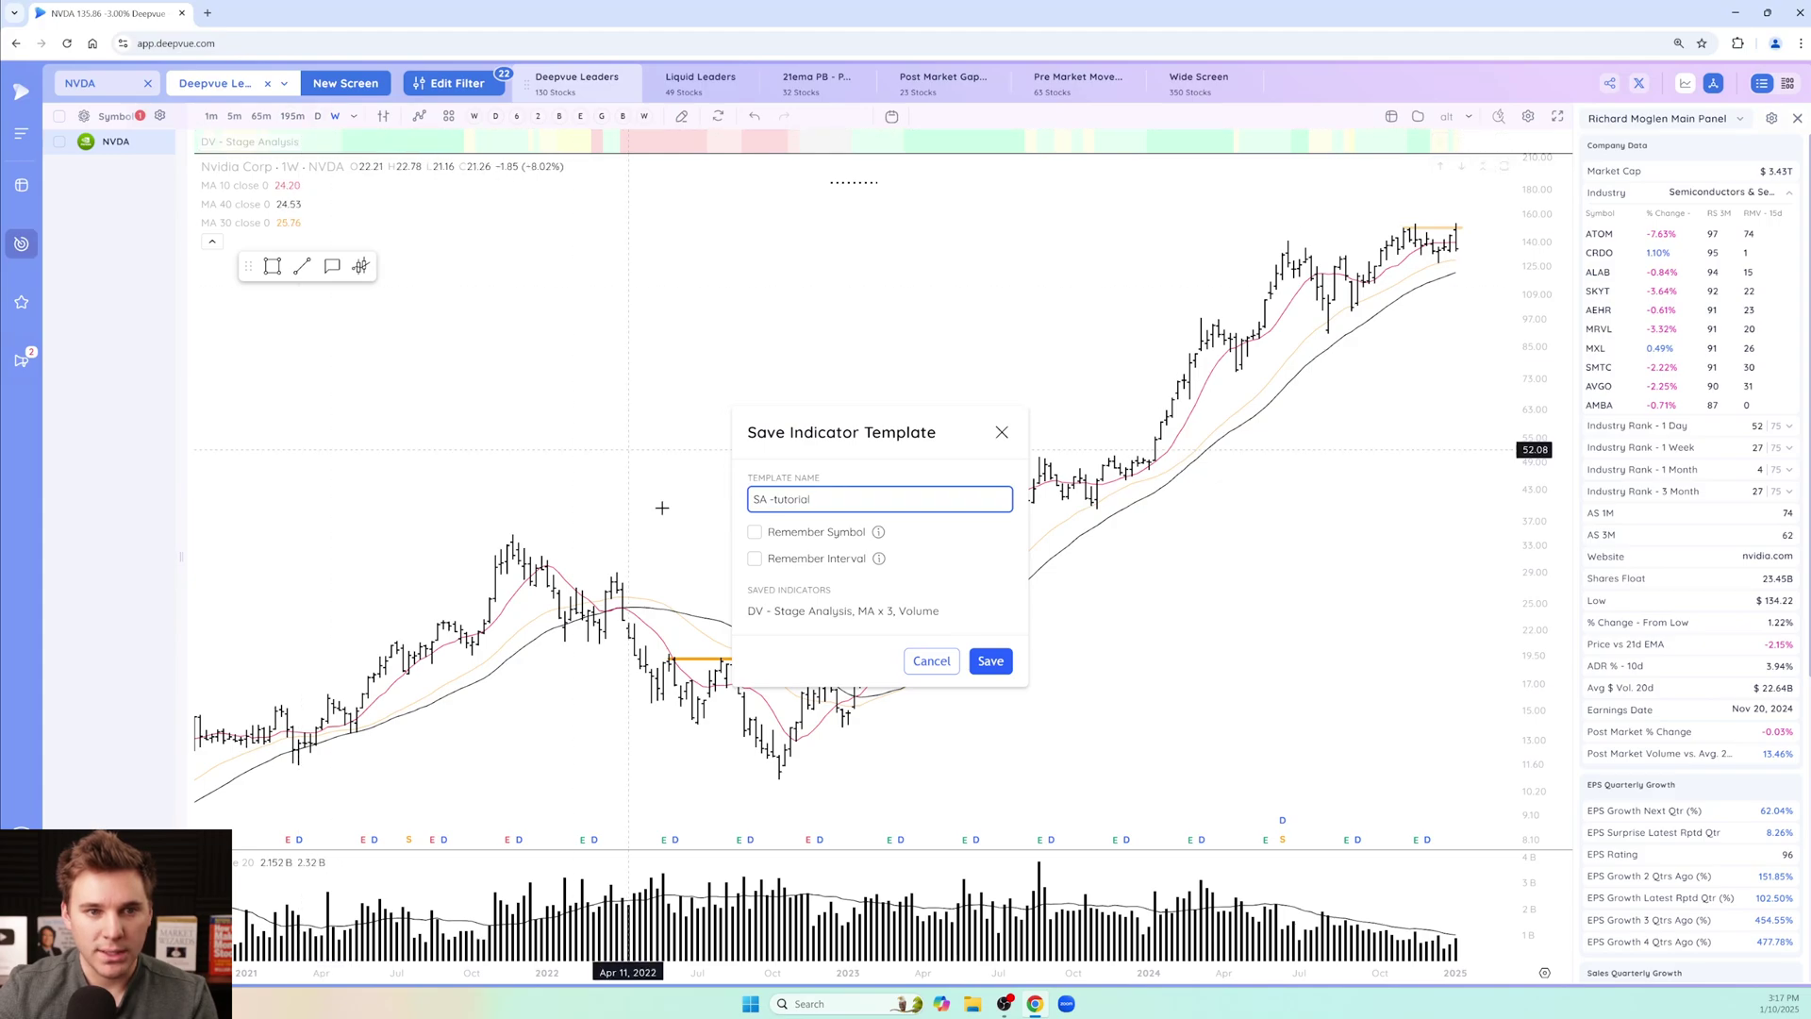
{"action": "left_click", "coordinate": [755, 559]}
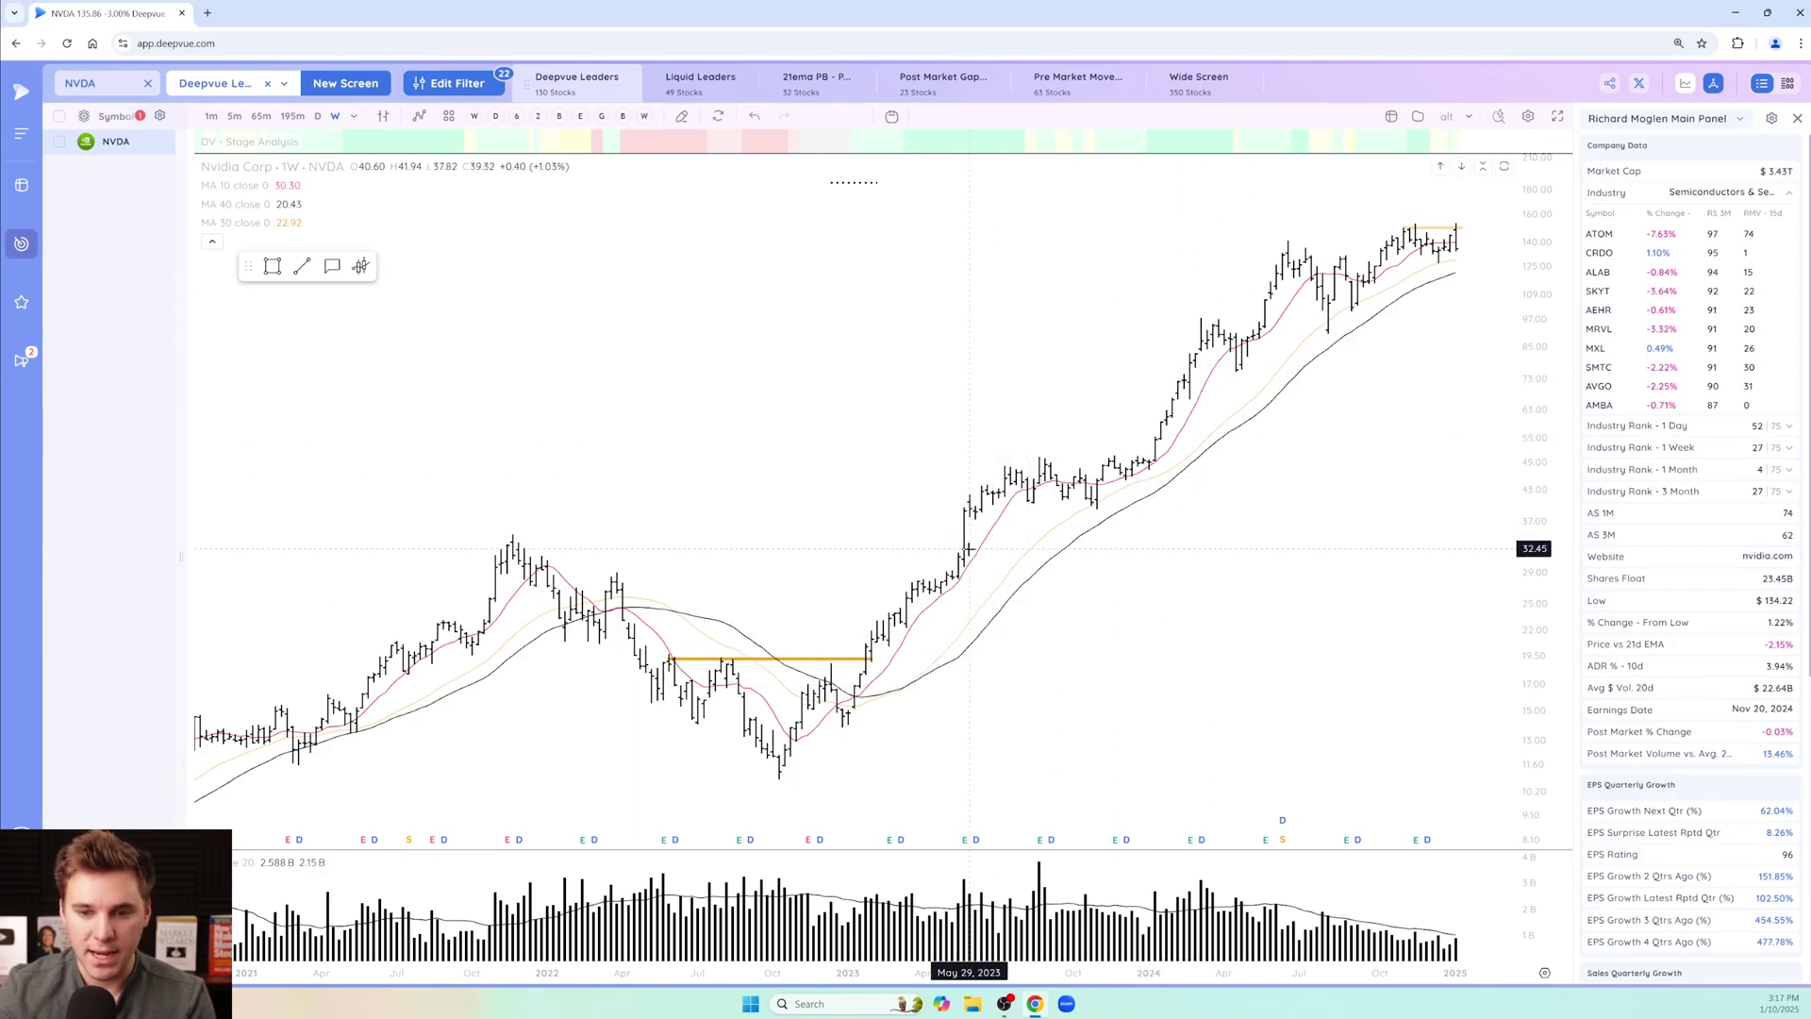
Add the SA -tutorial indicator template to the favourites and apply it to the chart.
{"action": "left_click", "coordinate": [450, 117]}
{"action": "left_click", "coordinate": [612, 200]}
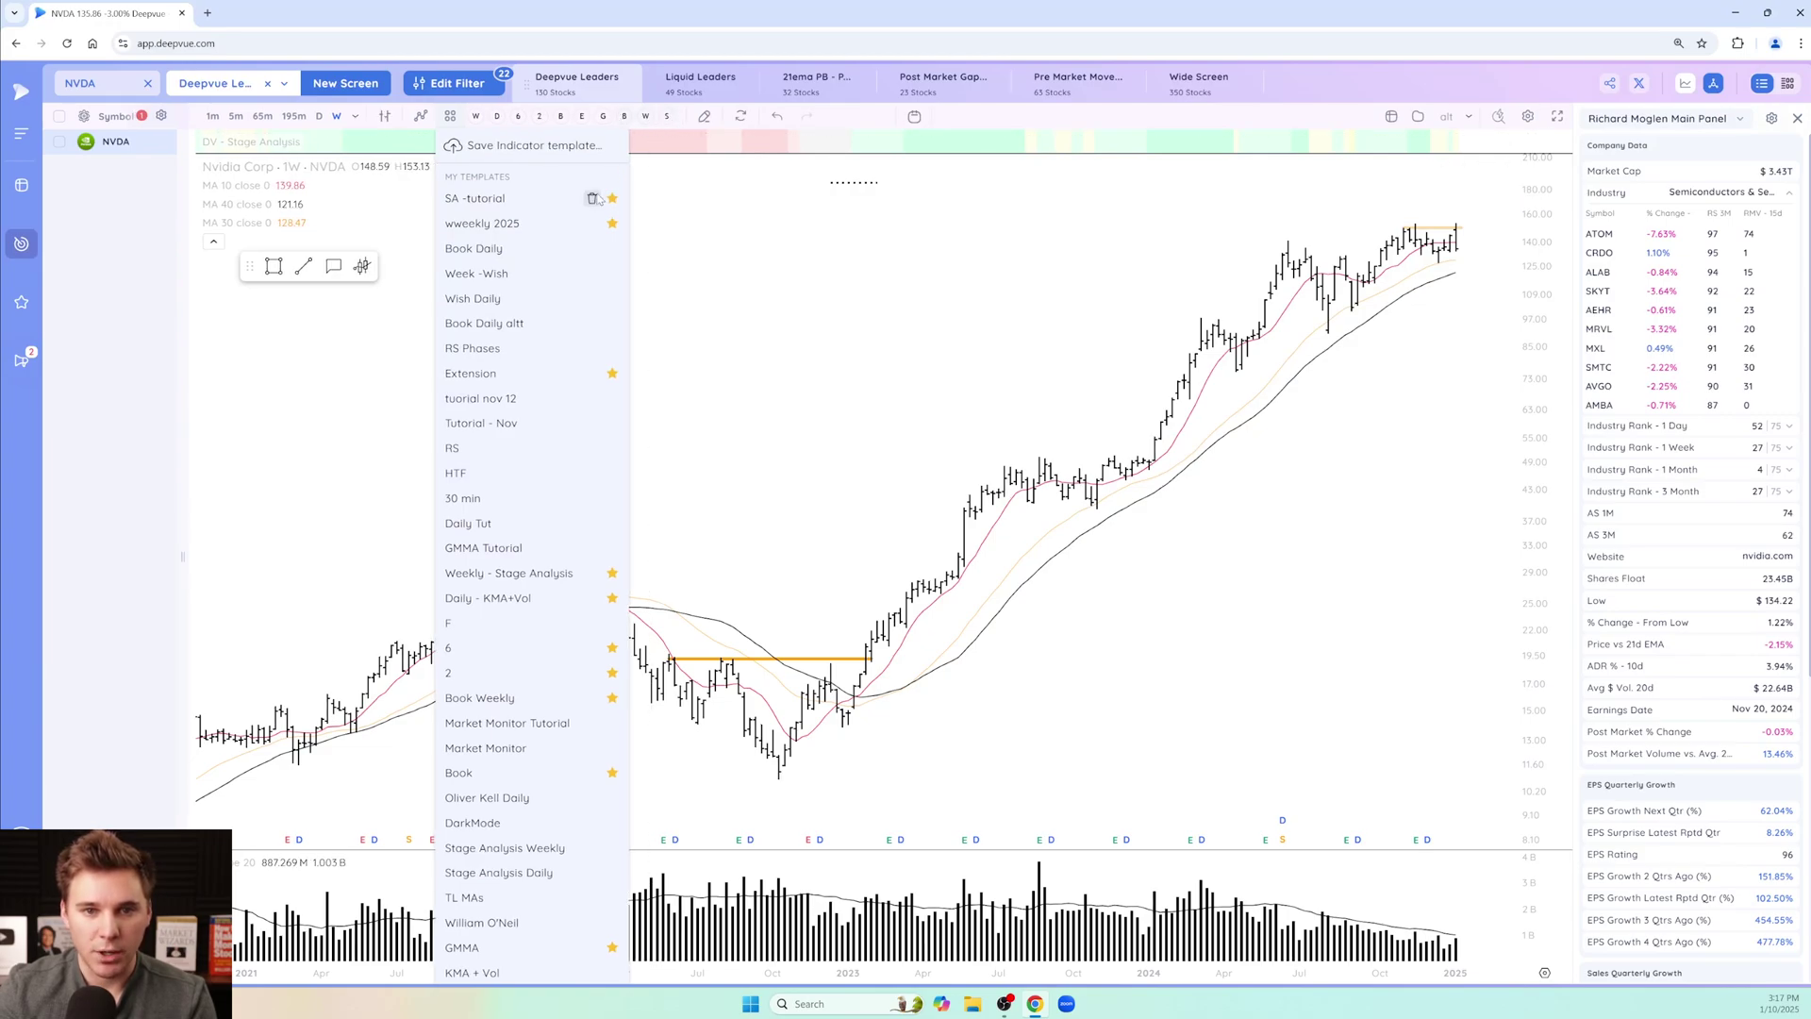
{"action": "left_click", "coordinate": [679, 126]}
{"action": "left_click", "coordinate": [498, 116]}
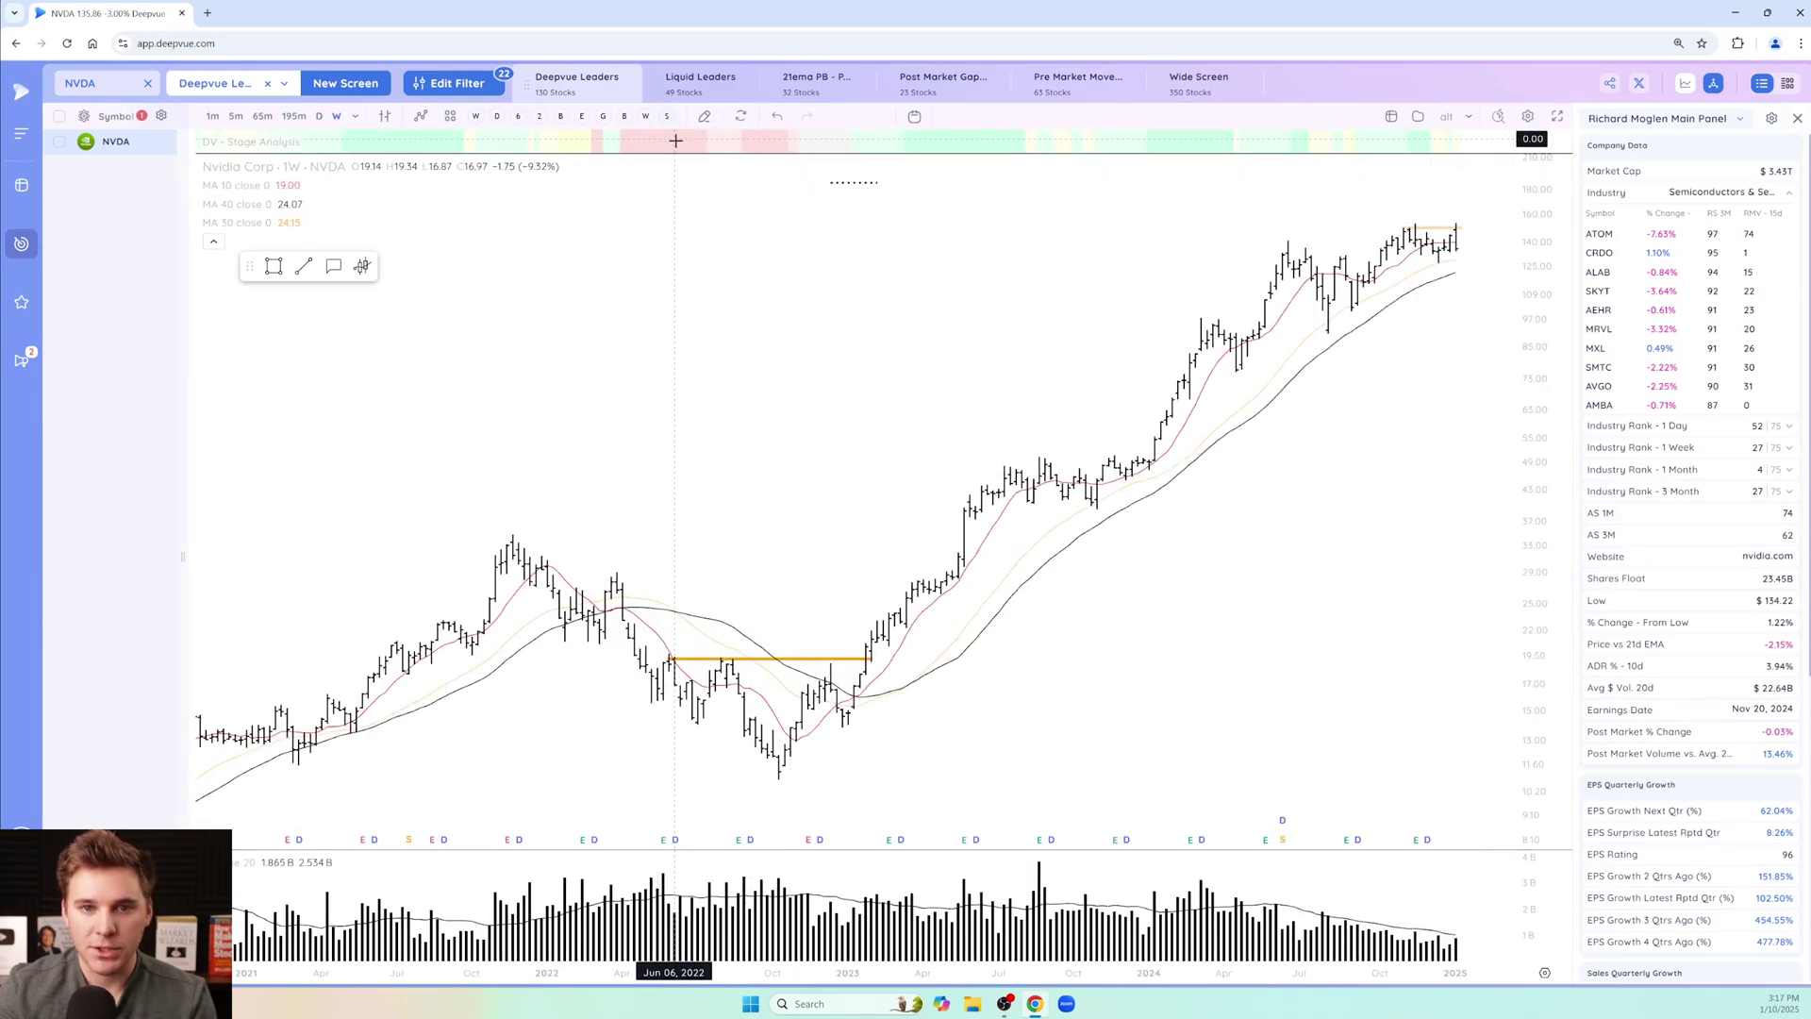
{"action": "mouse_move", "coordinate": [669, 120]}
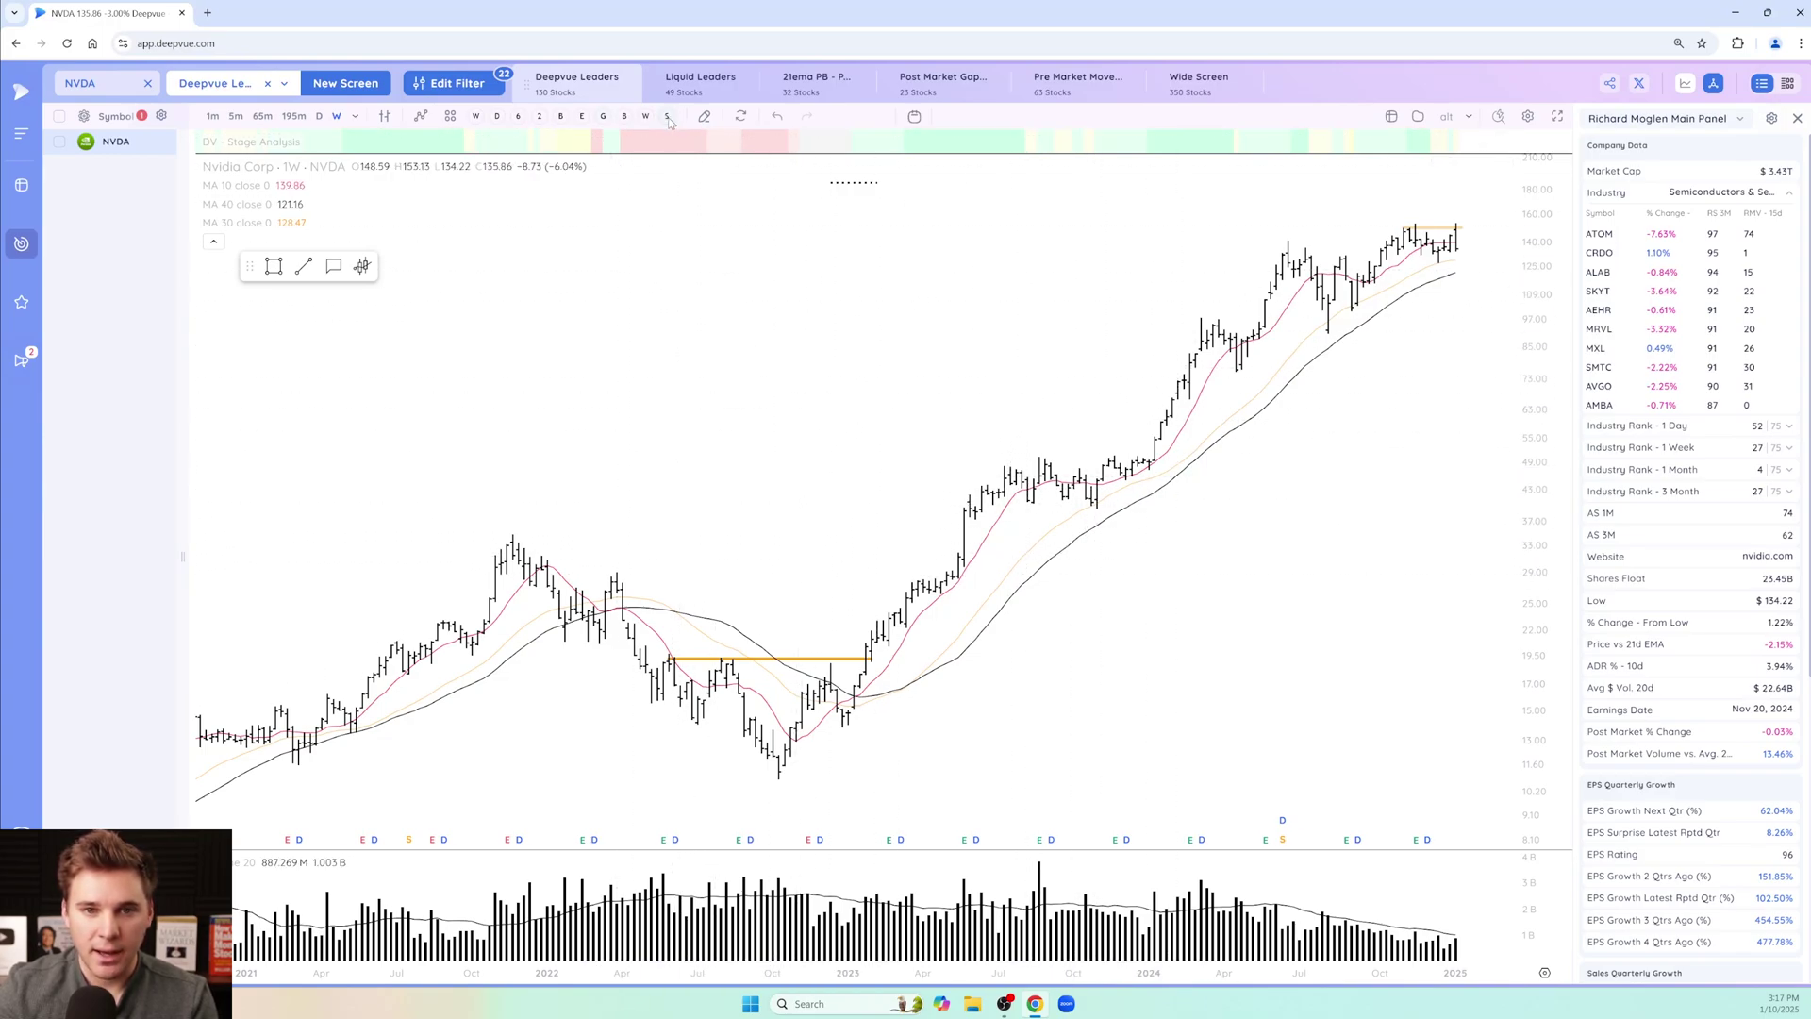
{"action": "left_click", "coordinate": [449, 117]}
{"action": "left_click", "coordinate": [491, 200]}
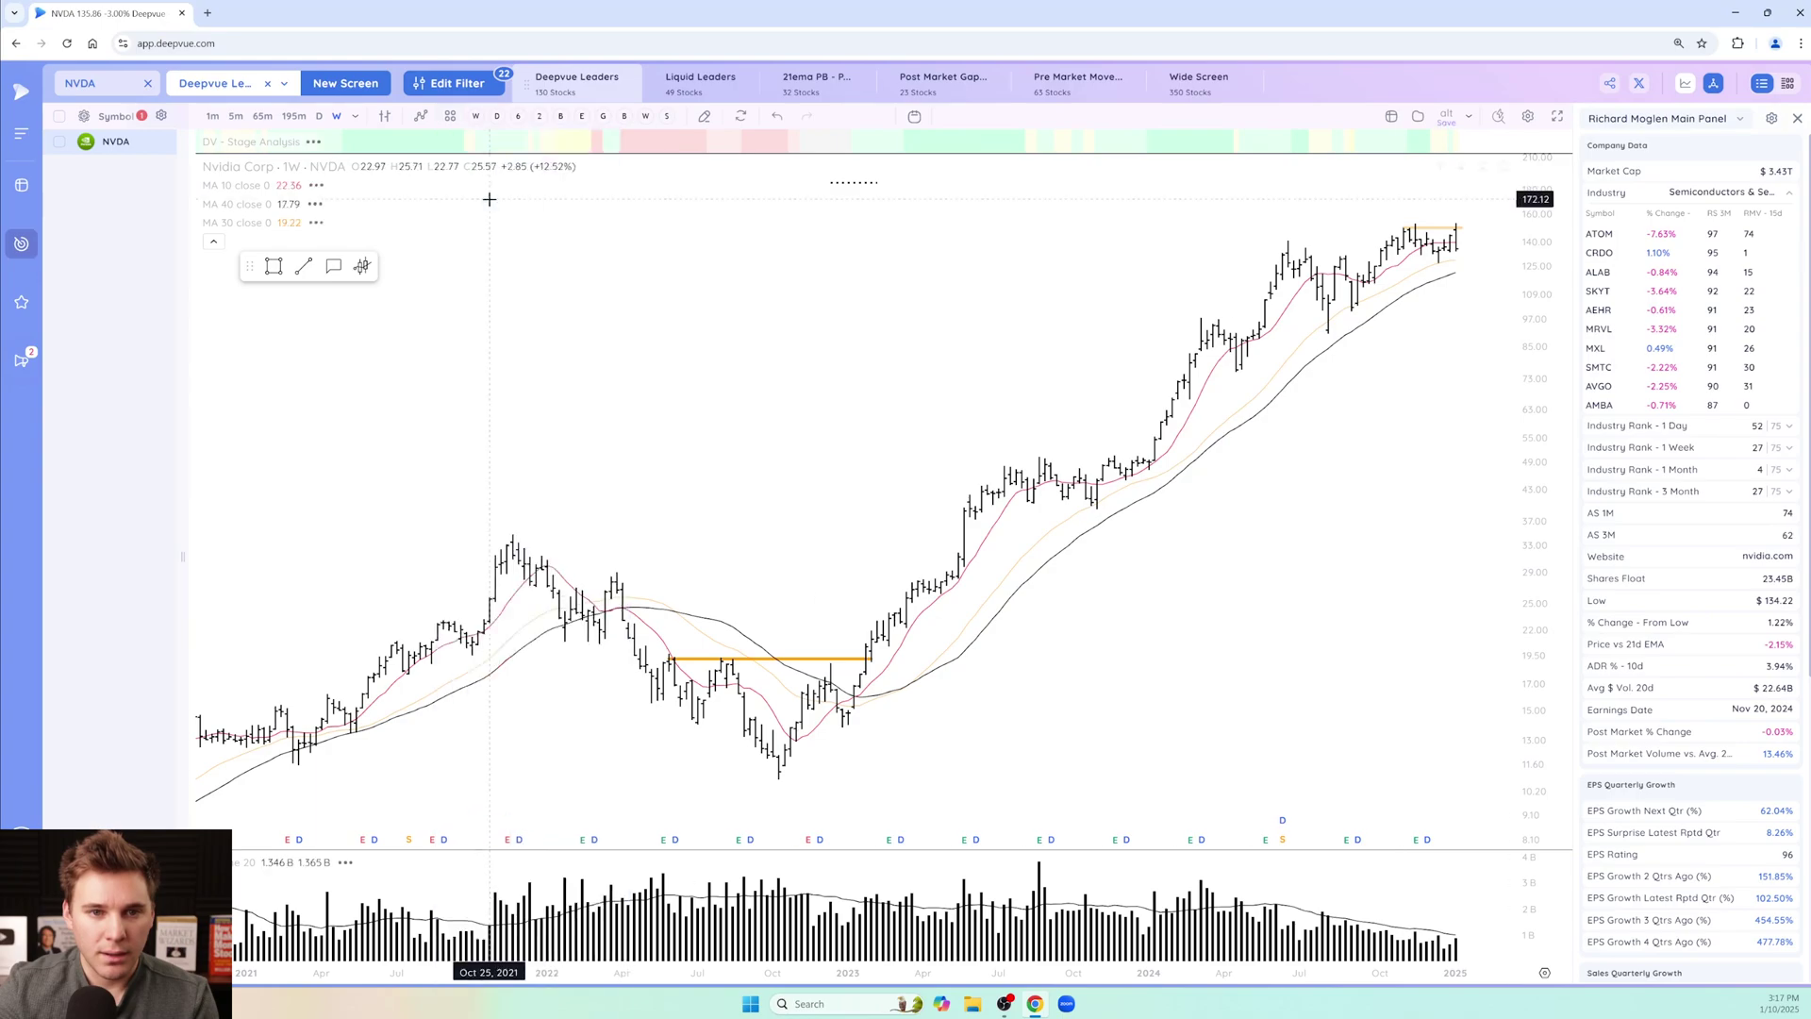
Save the current indicators as a new template named "SA -weekly" with Remember Interval enabled.
{"action": "left_click", "coordinate": [450, 117]}
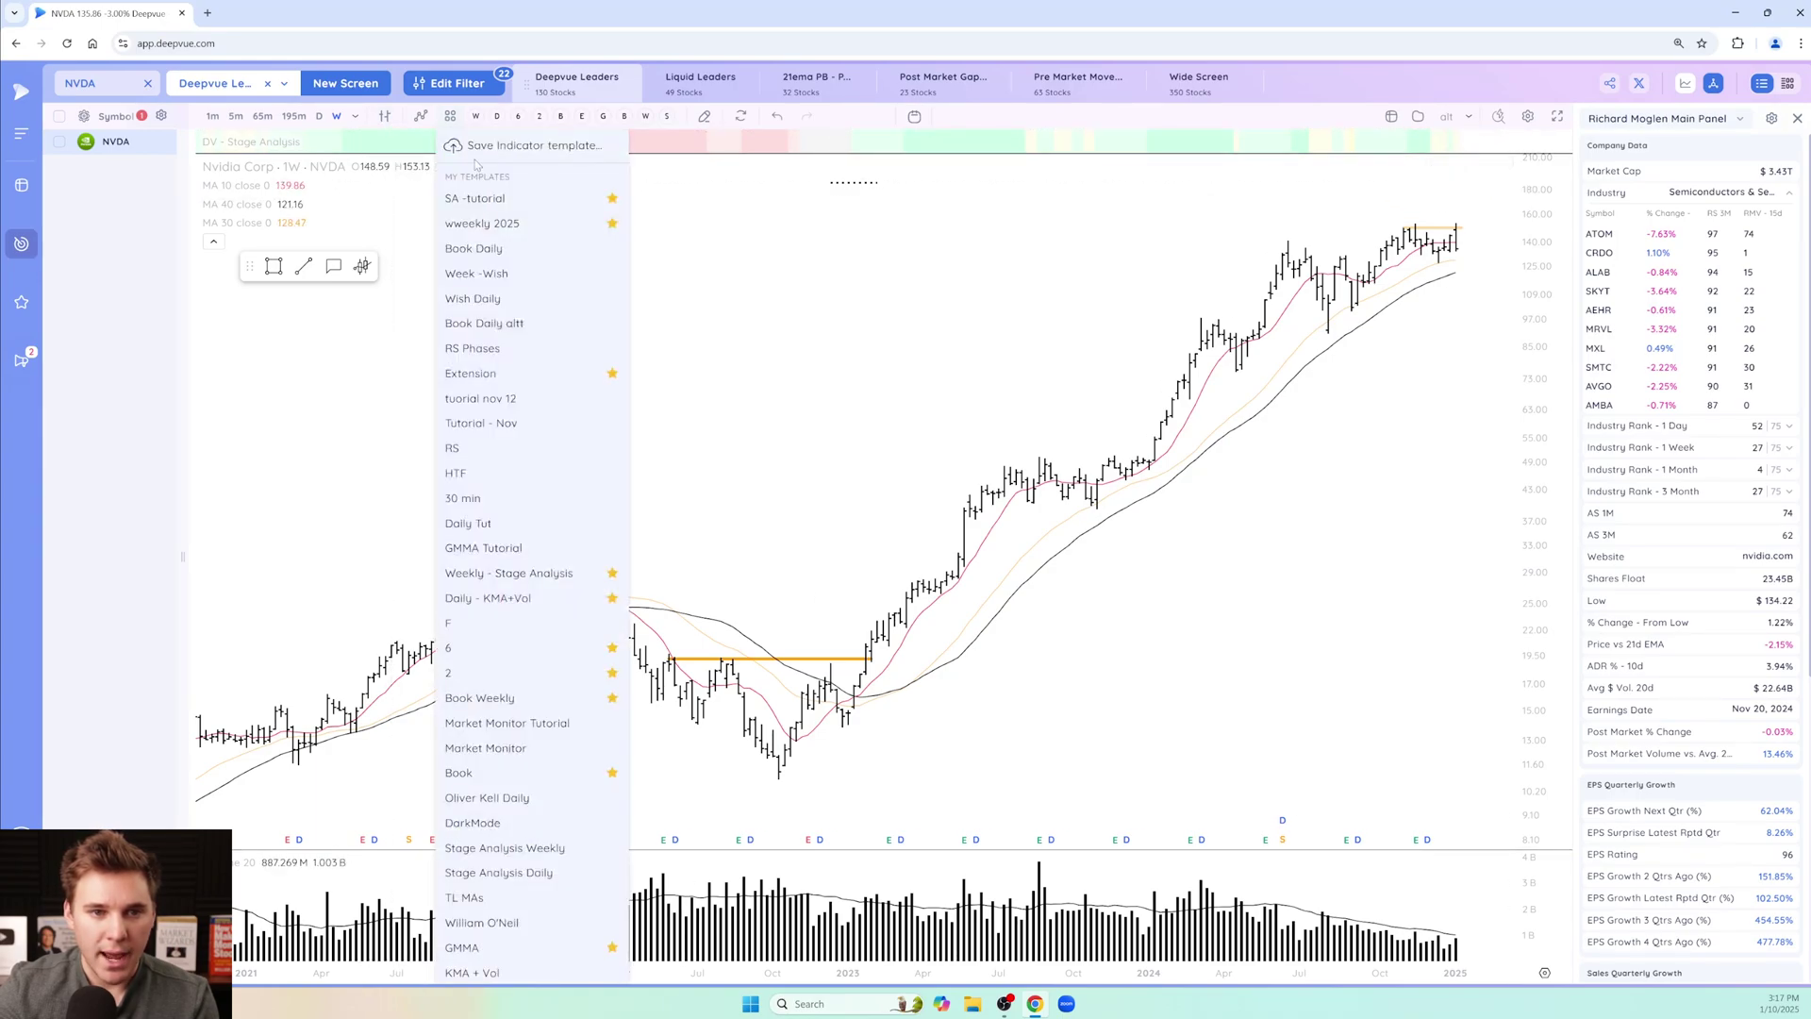
{"action": "left_click", "coordinate": [523, 147]}
{"action": "type", "text": "SA"}
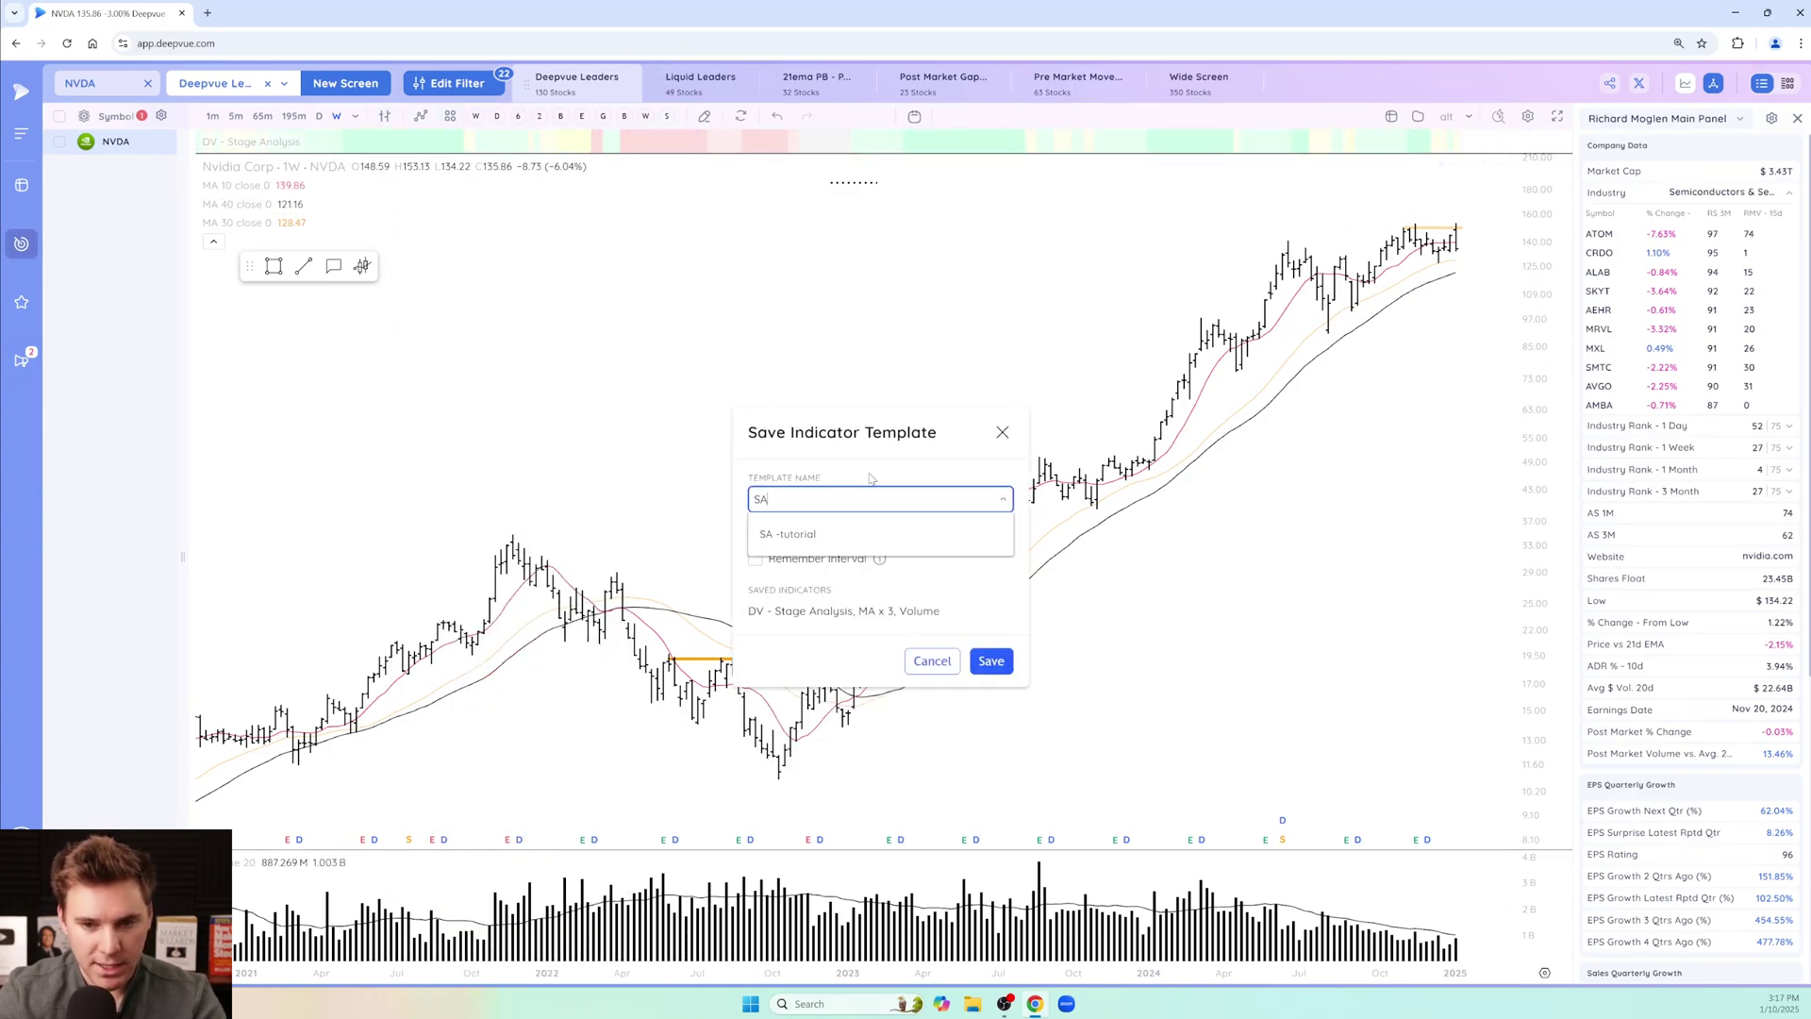
{"action": "type", "text": " -wee"}
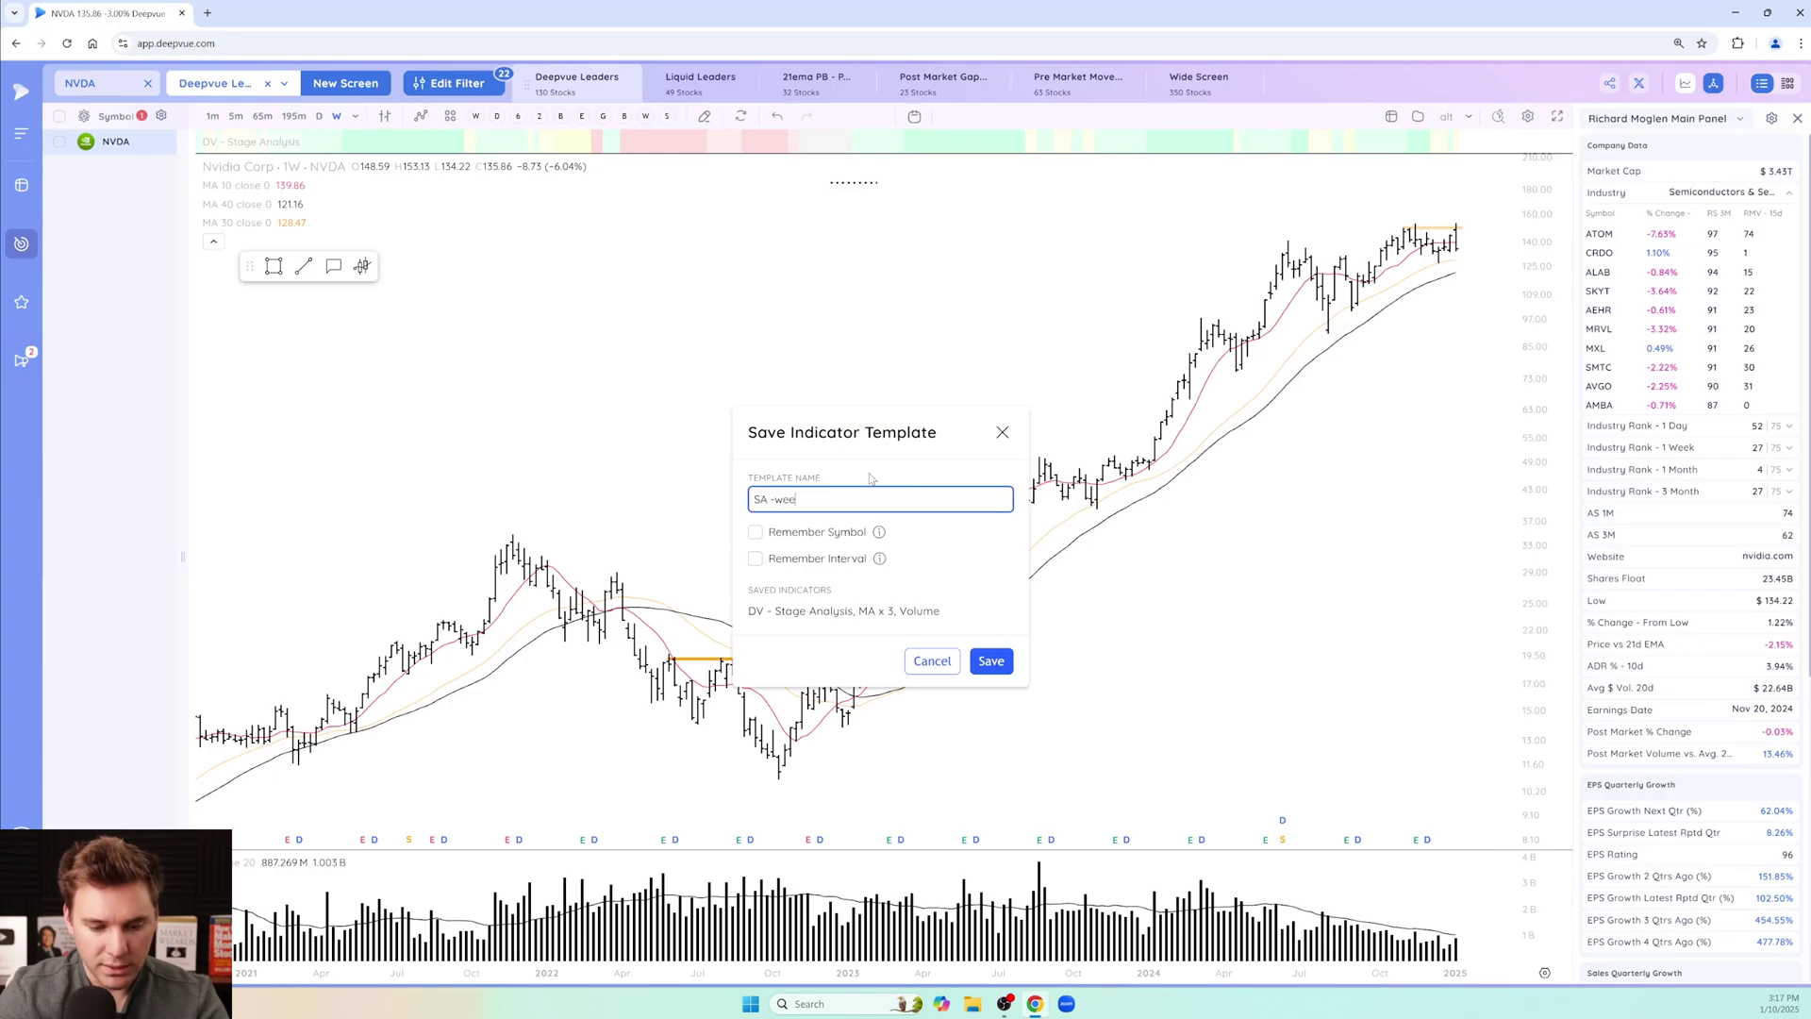
{"action": "type", "text": "kly"}
{"action": "left_click", "coordinate": [804, 566]}
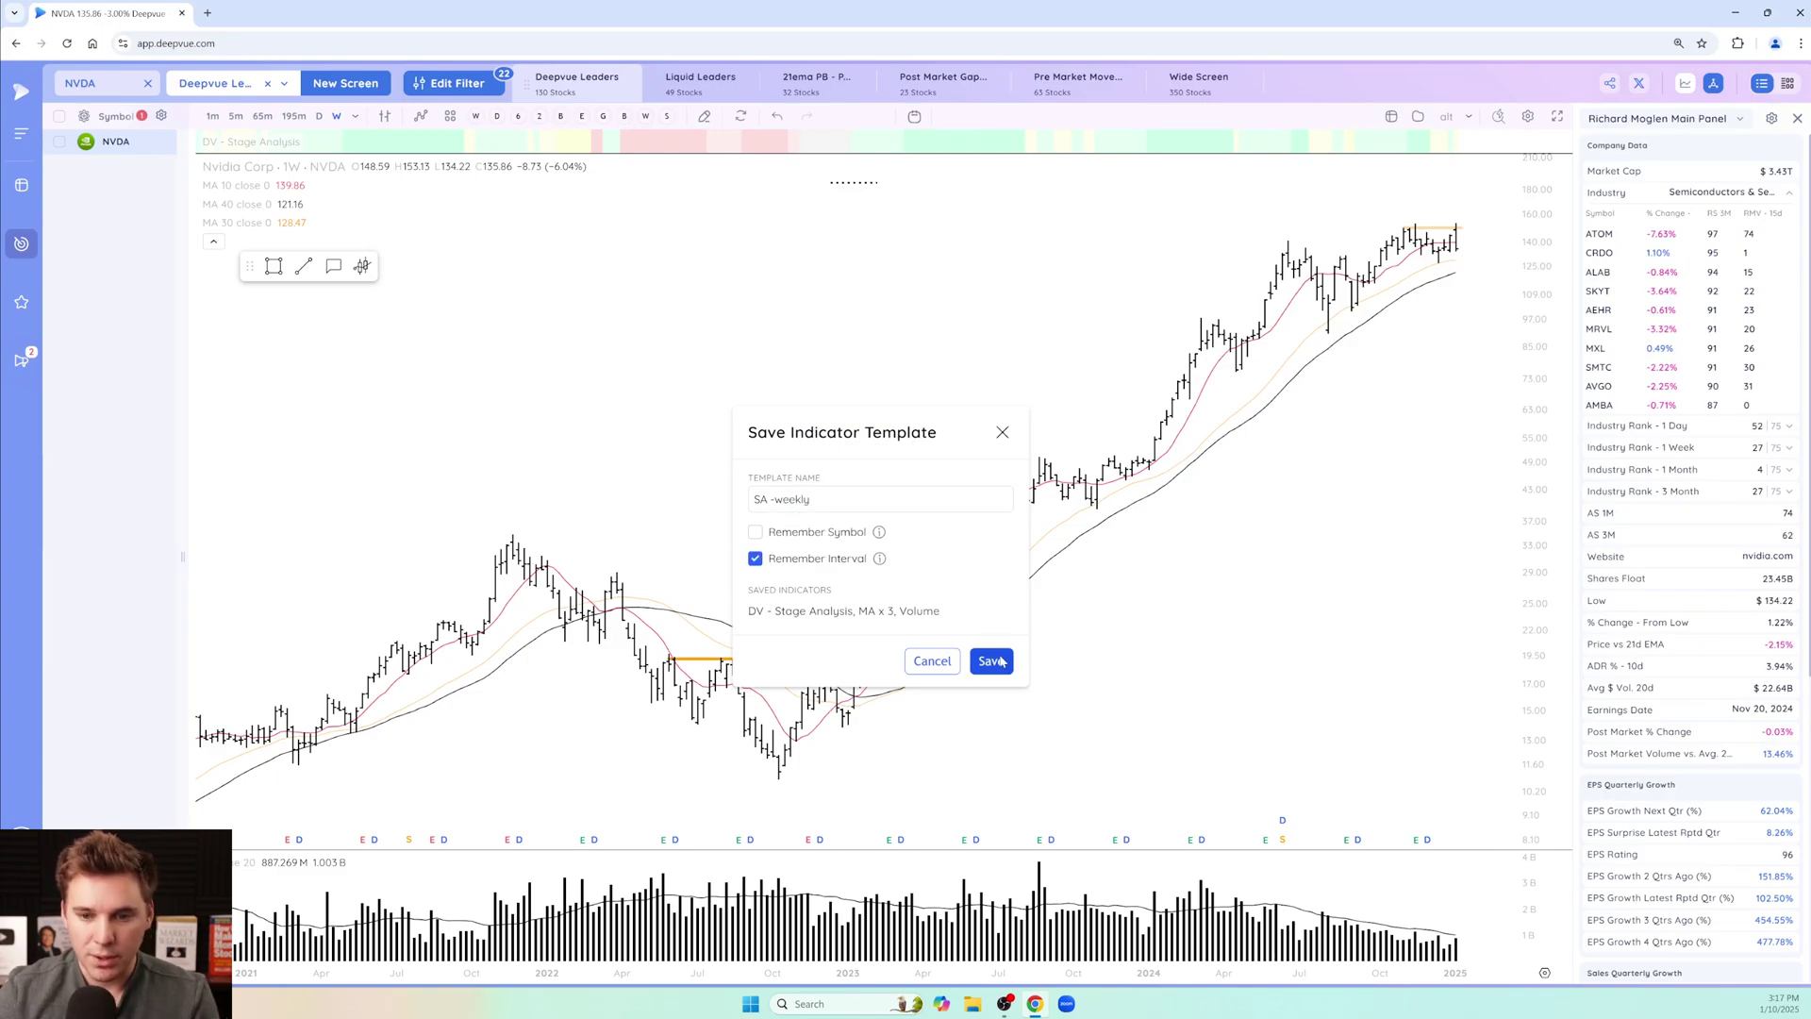
Delete the SA -tutorial indicator template and add SA -weekly to the favourites.
{"action": "left_click", "coordinate": [450, 115]}
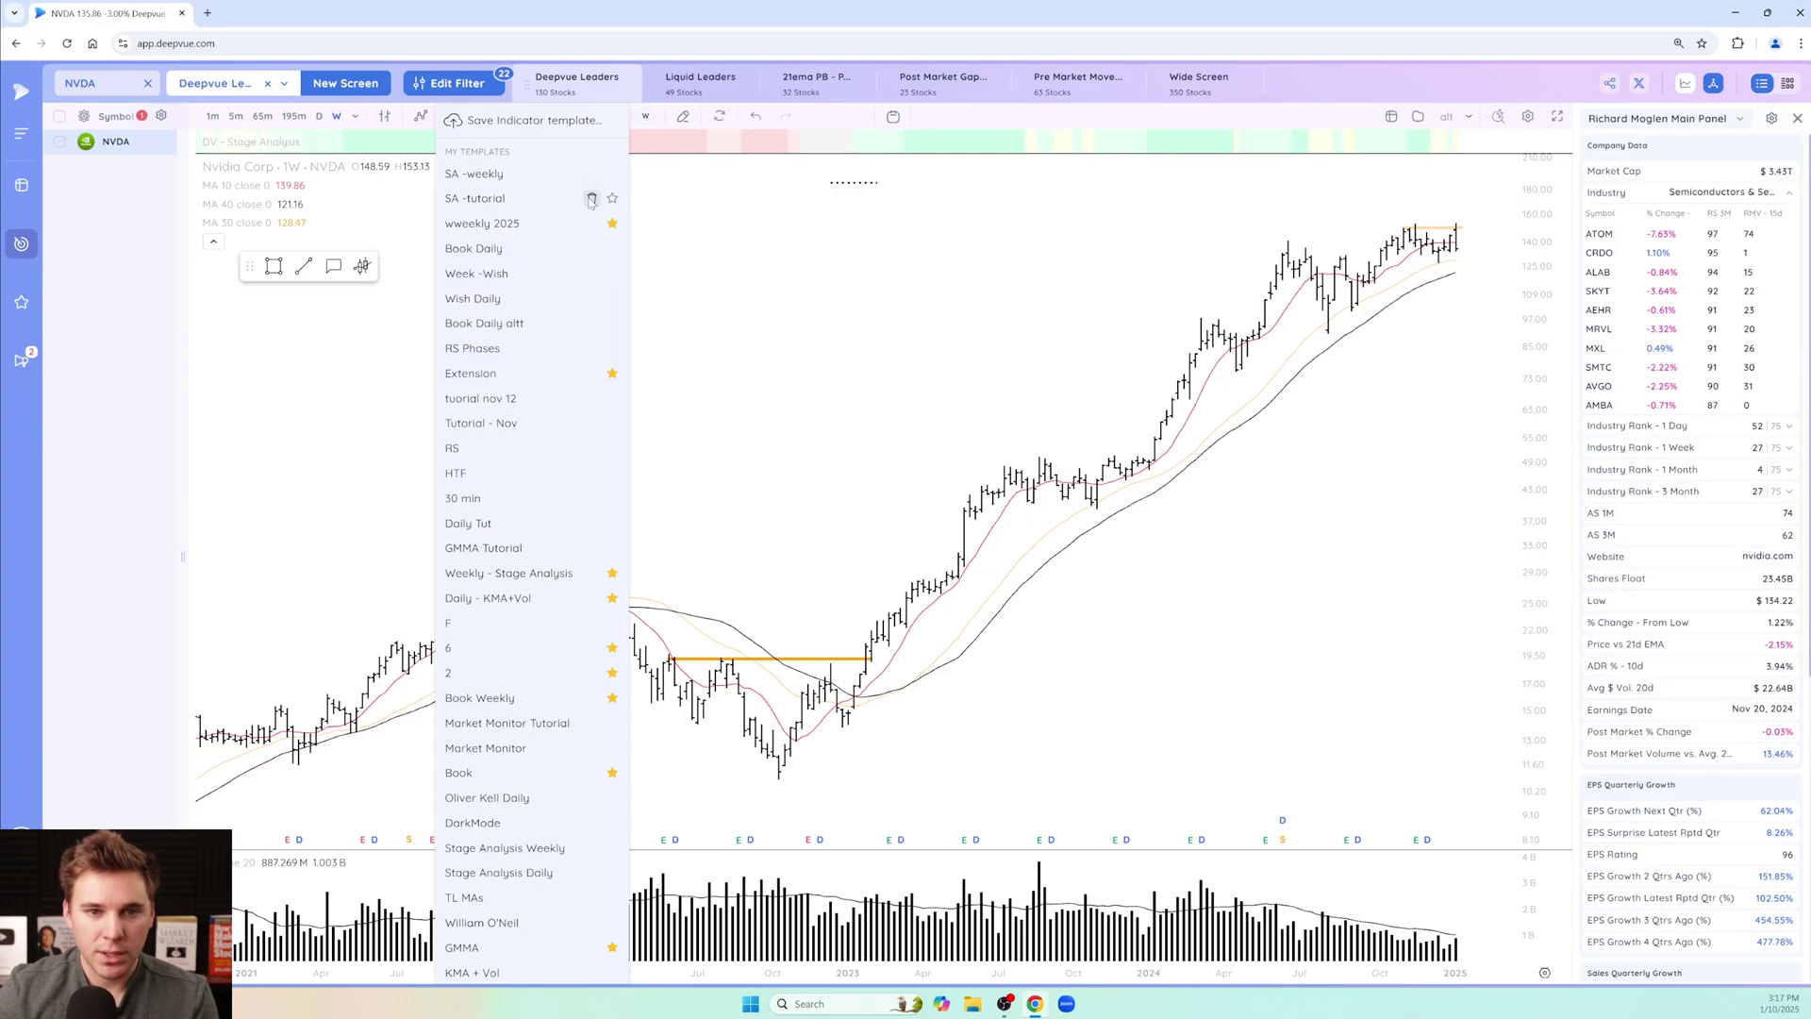
{"action": "left_click", "coordinate": [593, 199]}
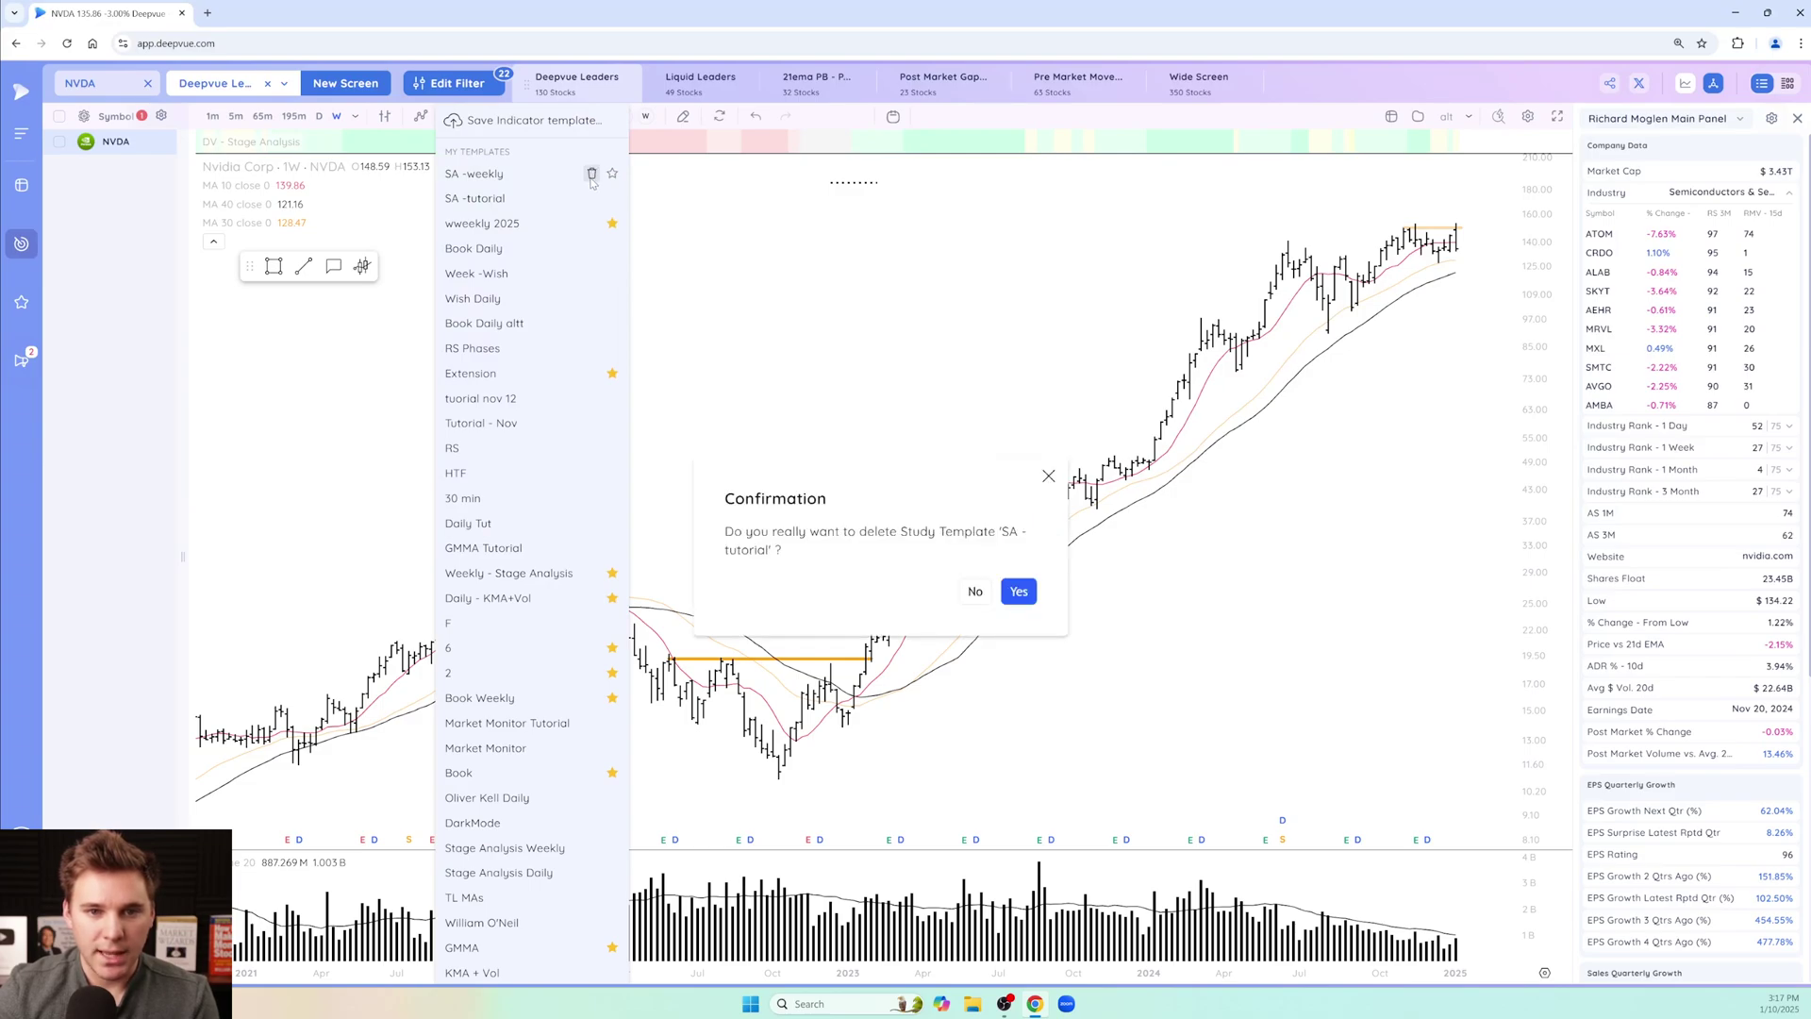
{"action": "left_click", "coordinate": [1018, 592]}
{"action": "left_click", "coordinate": [459, 118]}
{"action": "left_click", "coordinate": [612, 174]}
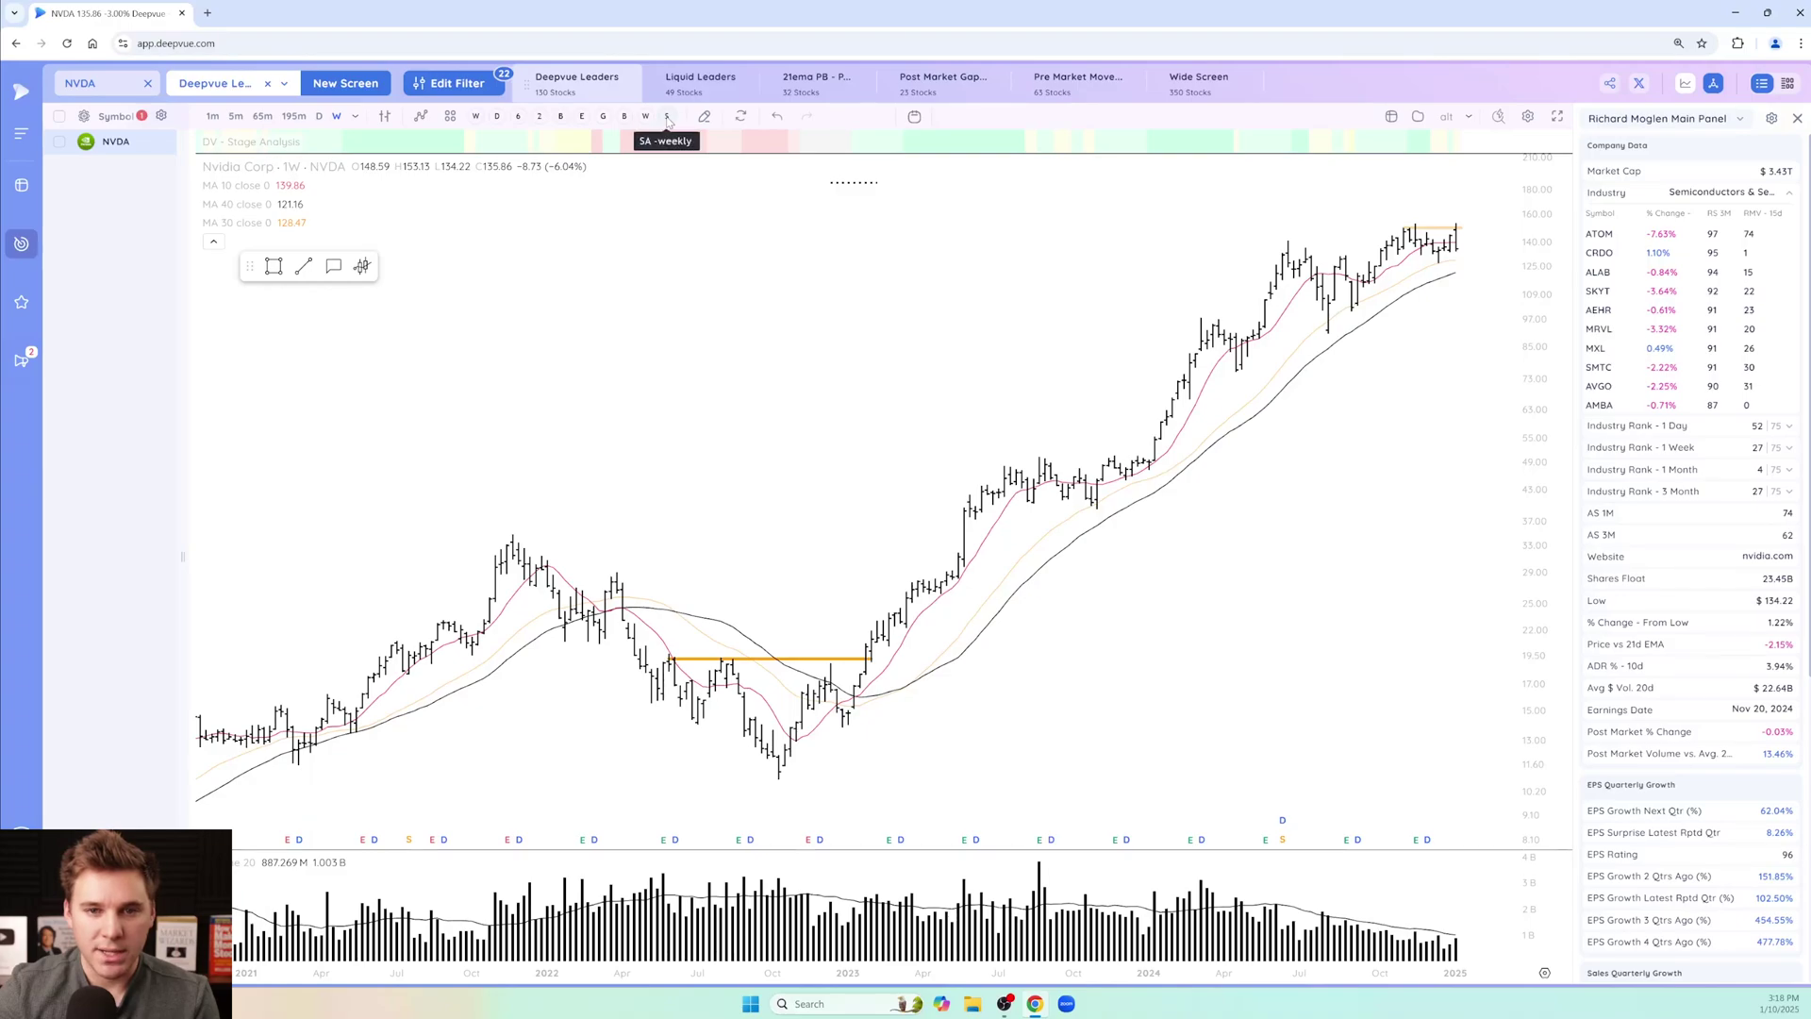
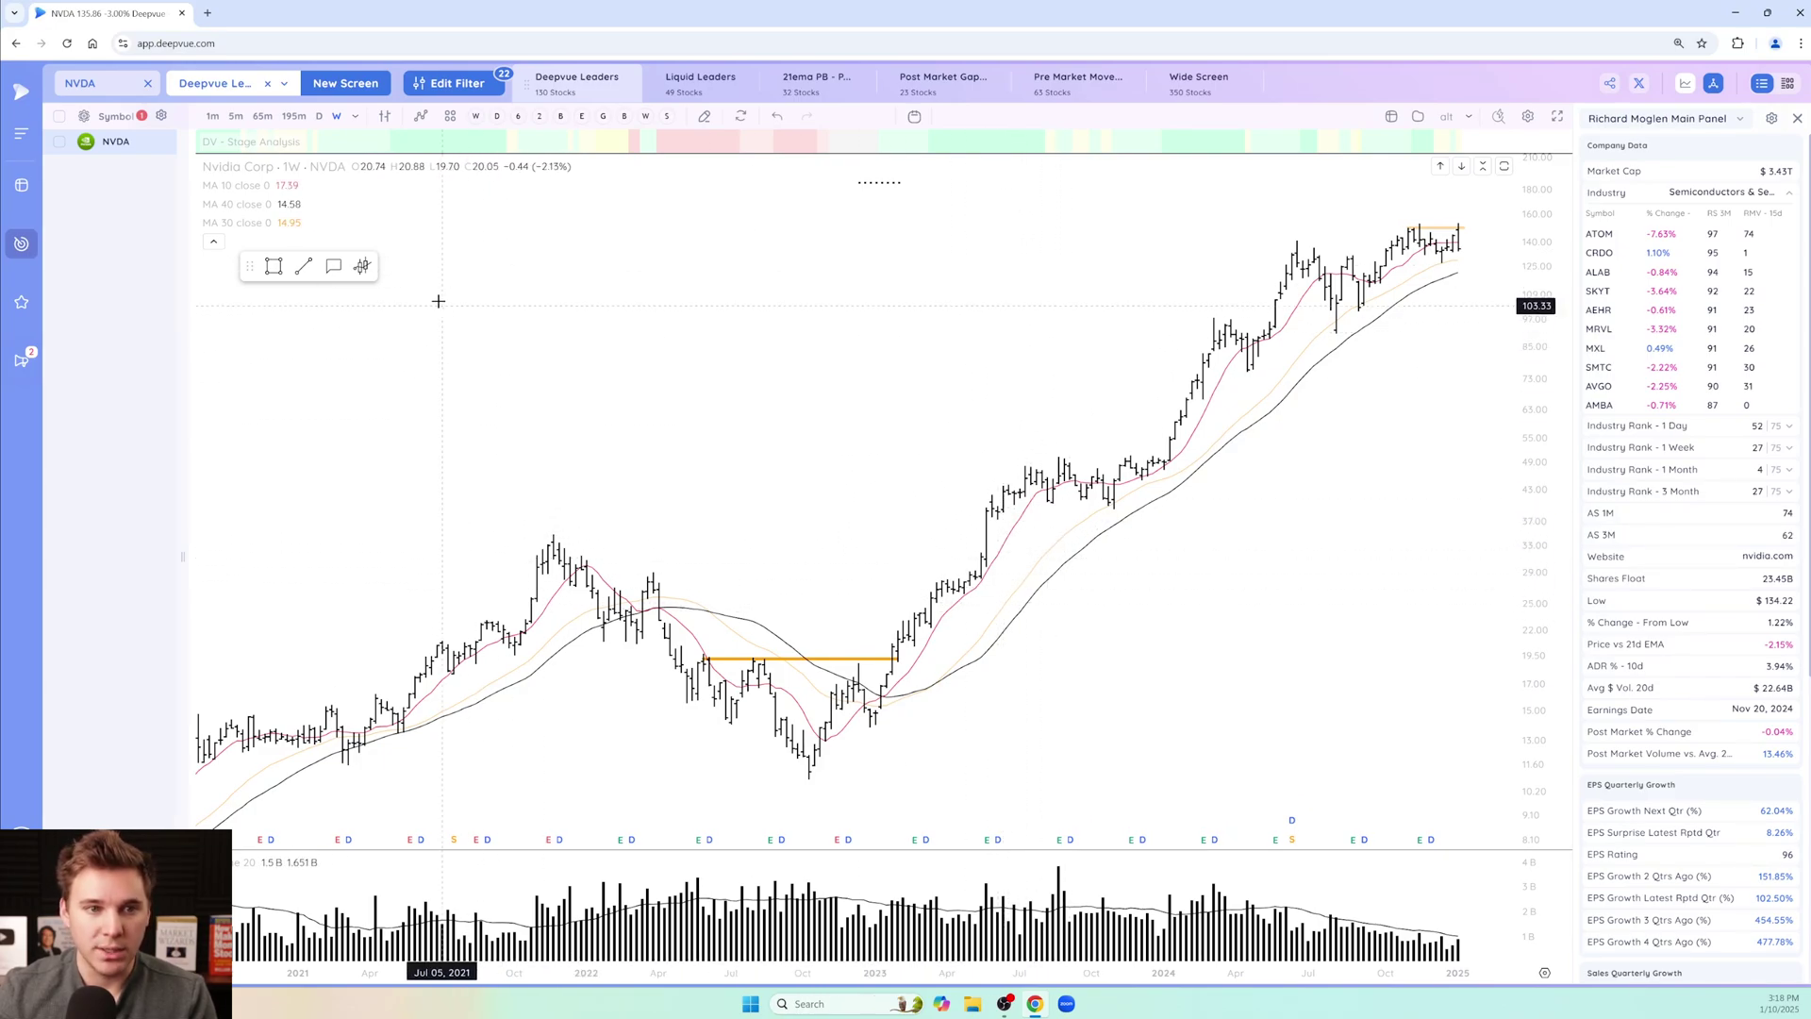
Switch the NVDA chart to the daily interval and show more of its price history.
{"action": "left_click", "coordinate": [319, 116]}
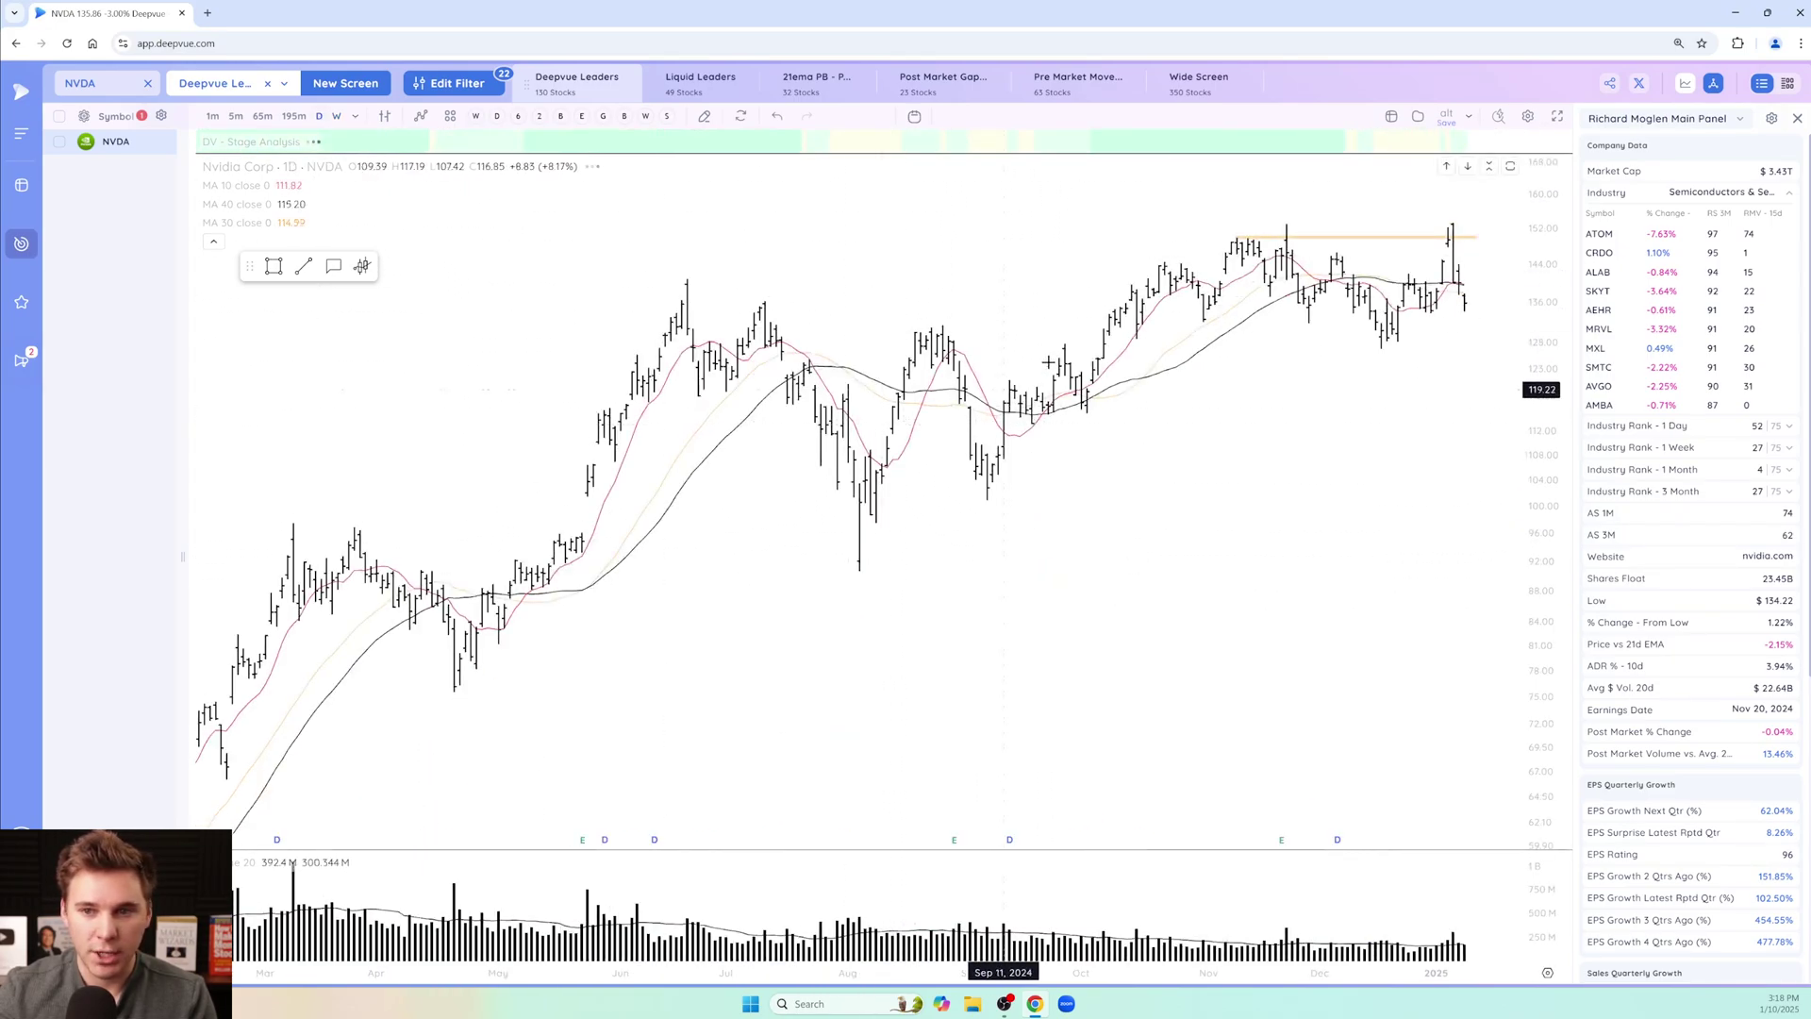
{"action": "scroll", "coordinate": [865, 161], "scroll_direction": "down", "scroll_amount": 6}
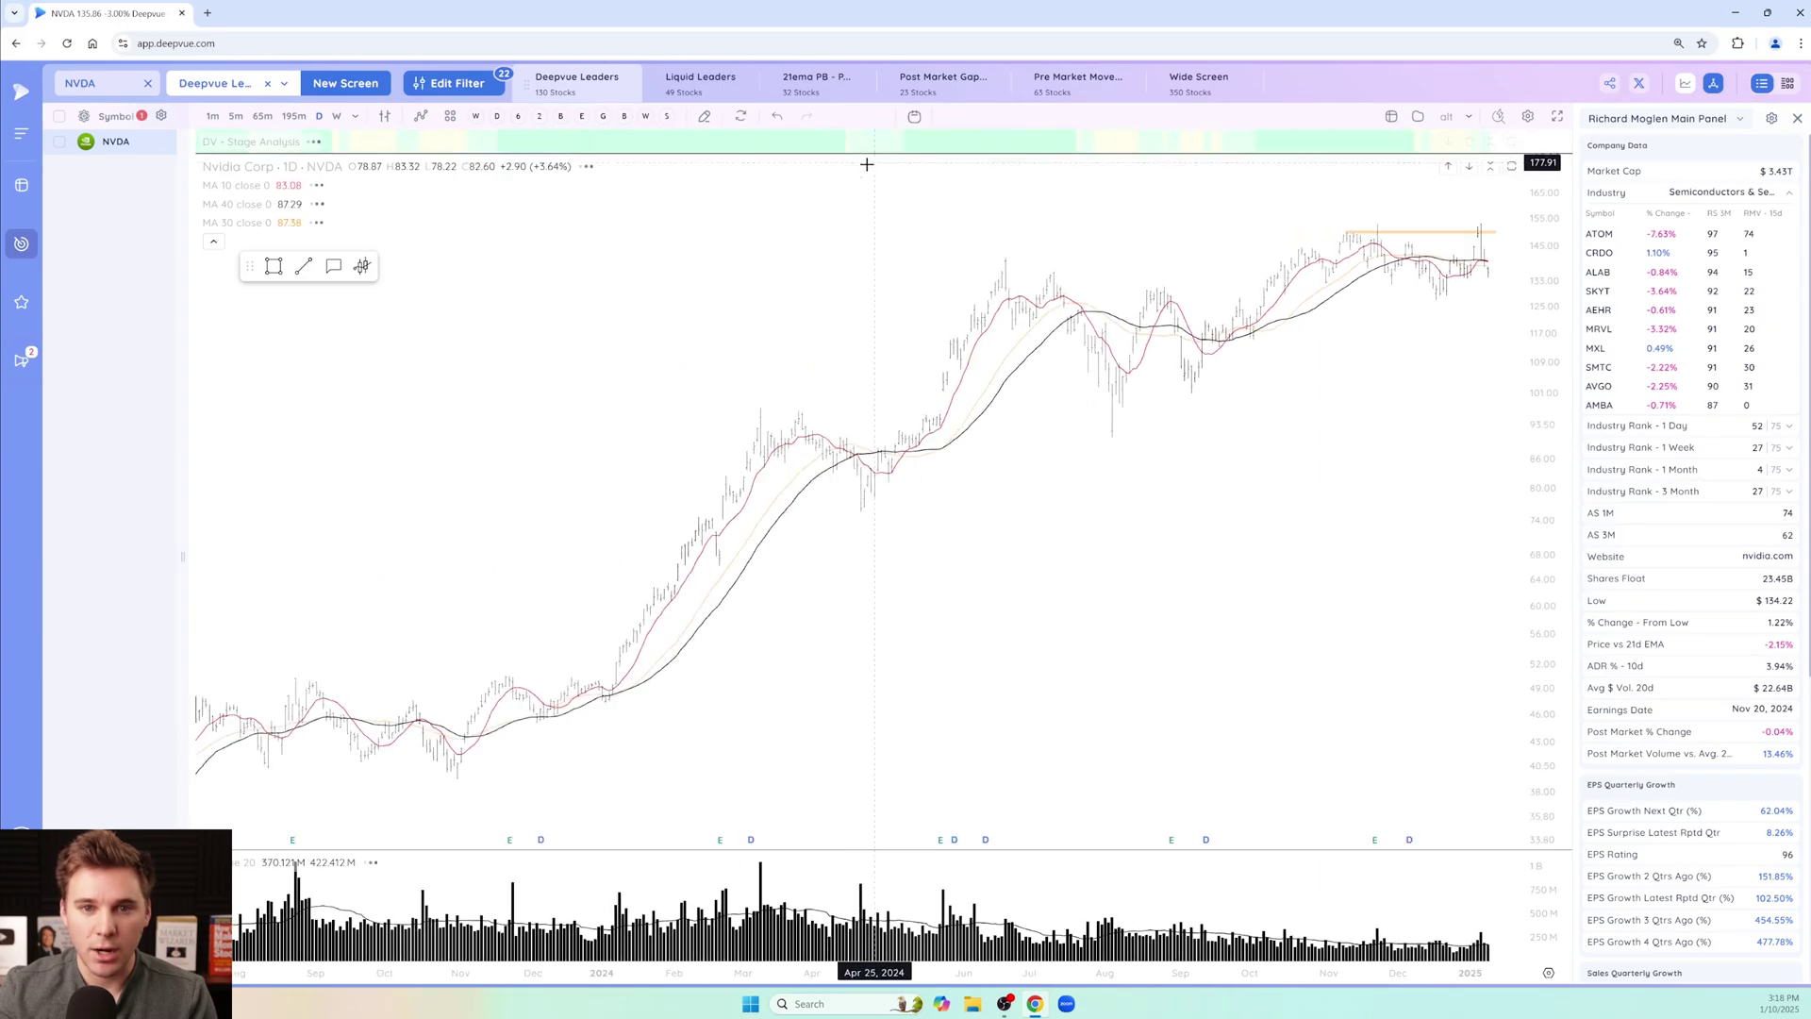
Change the length of the 10-period moving average on the daily NVDA chart to 50.
{"action": "scroll", "coordinate": [817, 211], "scroll_direction": "down", "scroll_amount": 1}
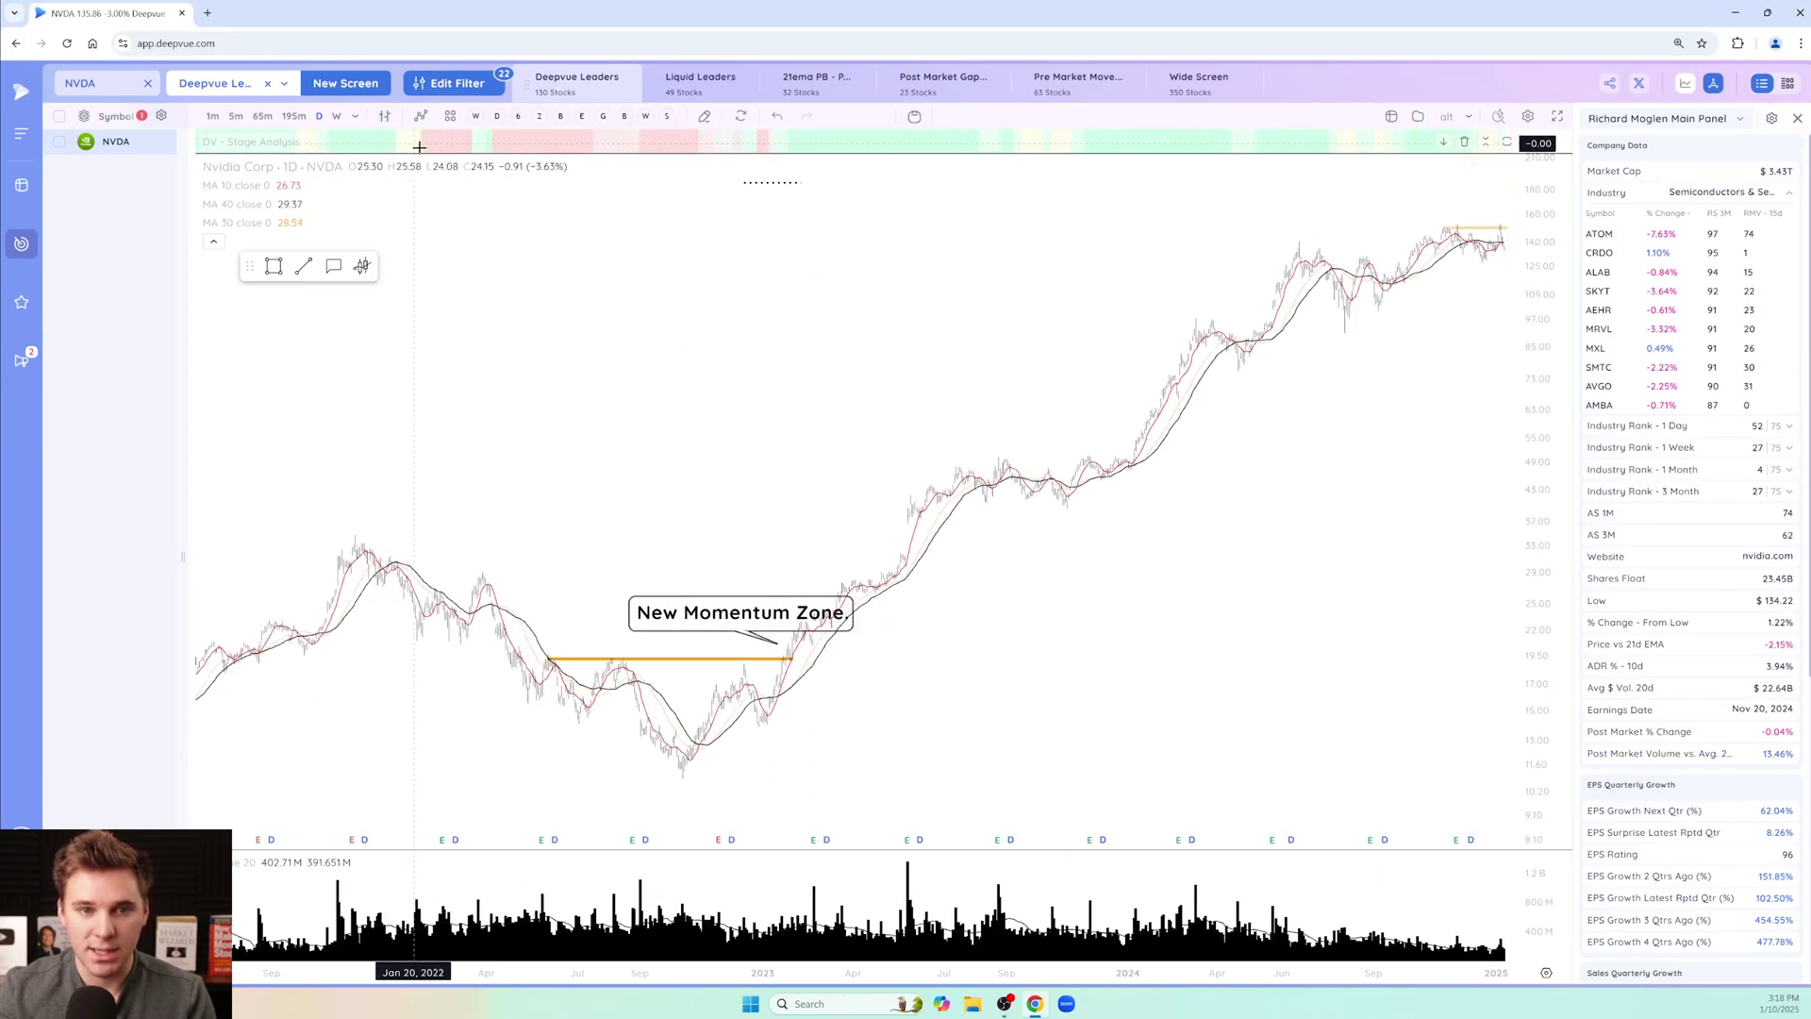
{"action": "scroll", "coordinate": [917, 573], "scroll_direction": "up", "scroll_amount": 6}
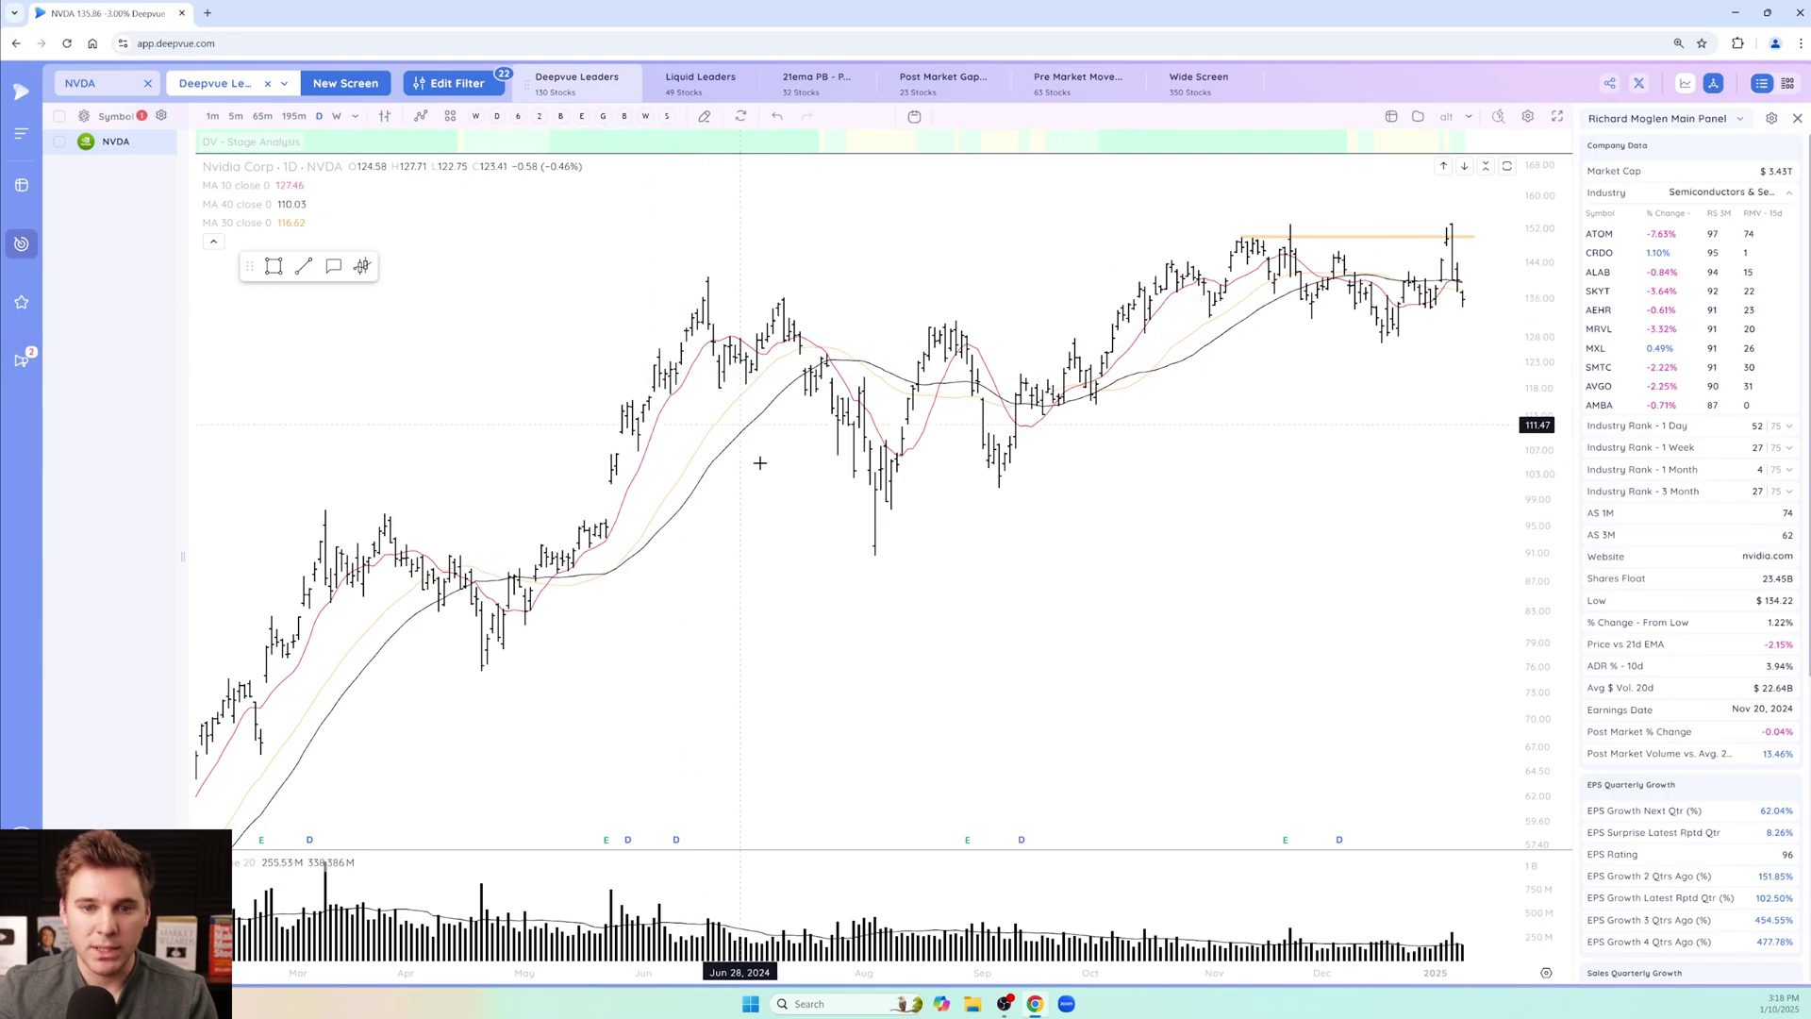
{"action": "mouse_move", "coordinate": [252, 204]}
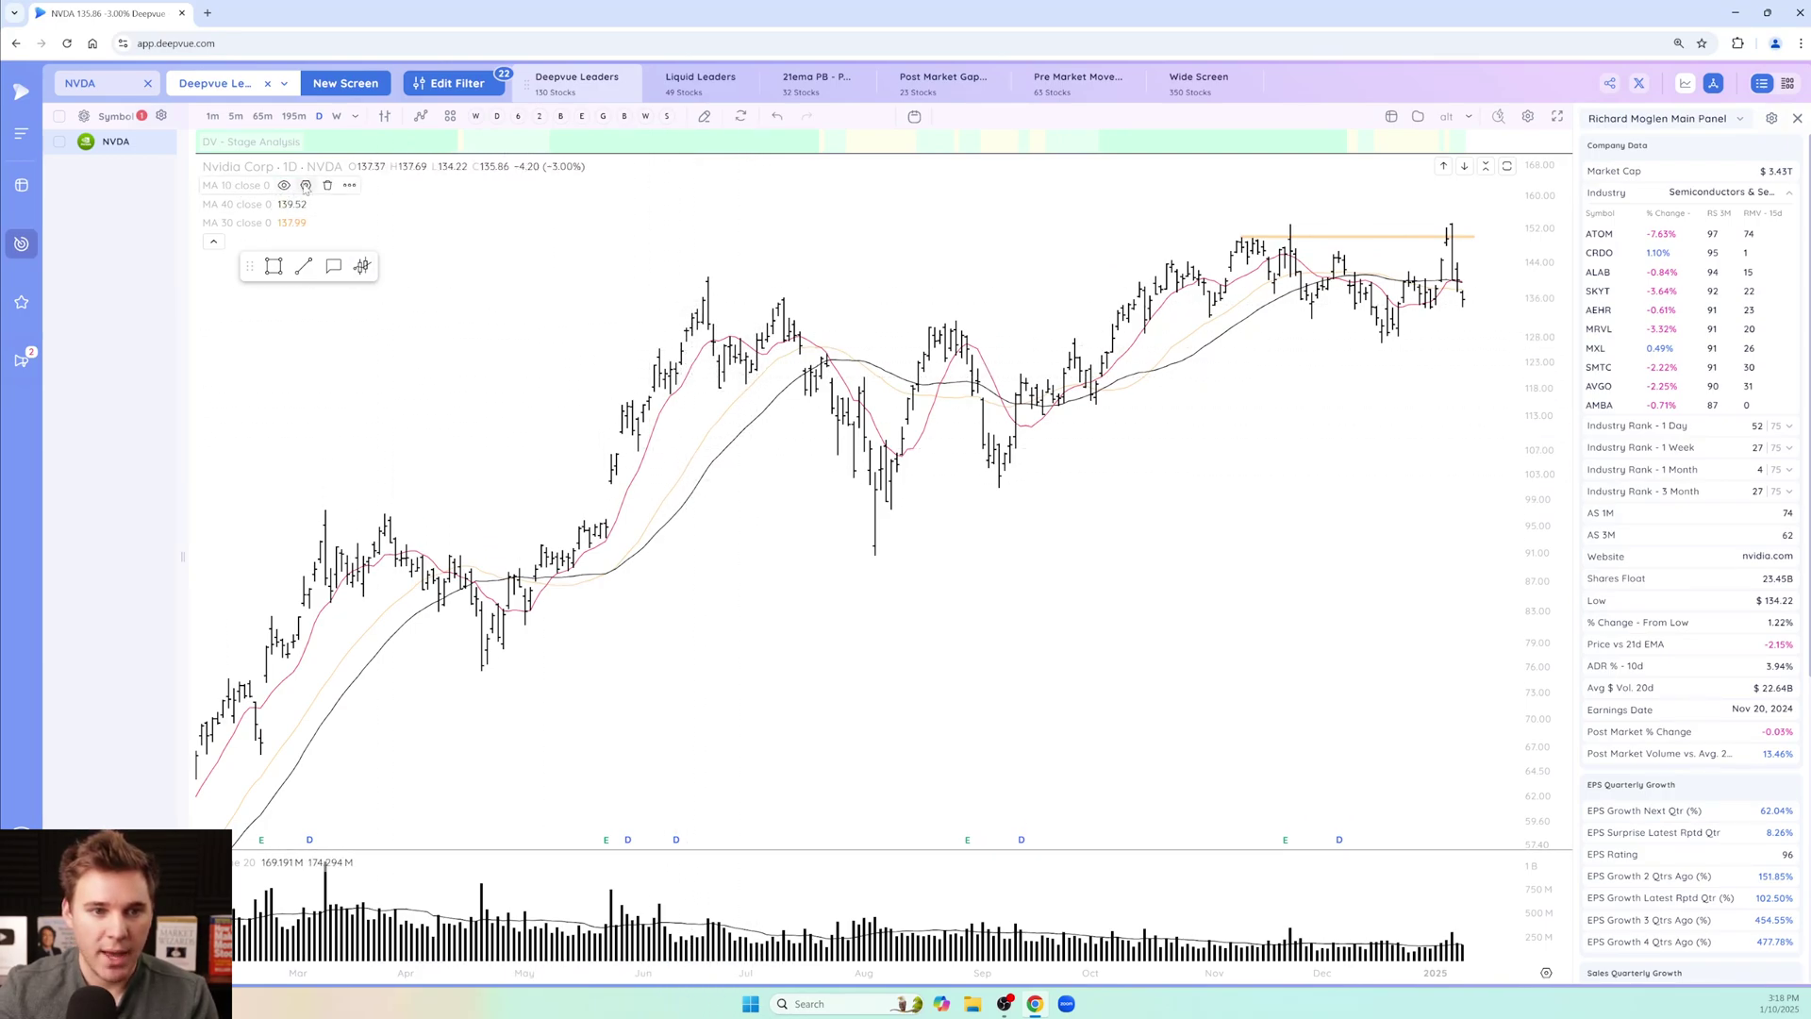
{"action": "left_click", "coordinate": [305, 186]}
{"action": "left_click", "coordinate": [765, 429]}
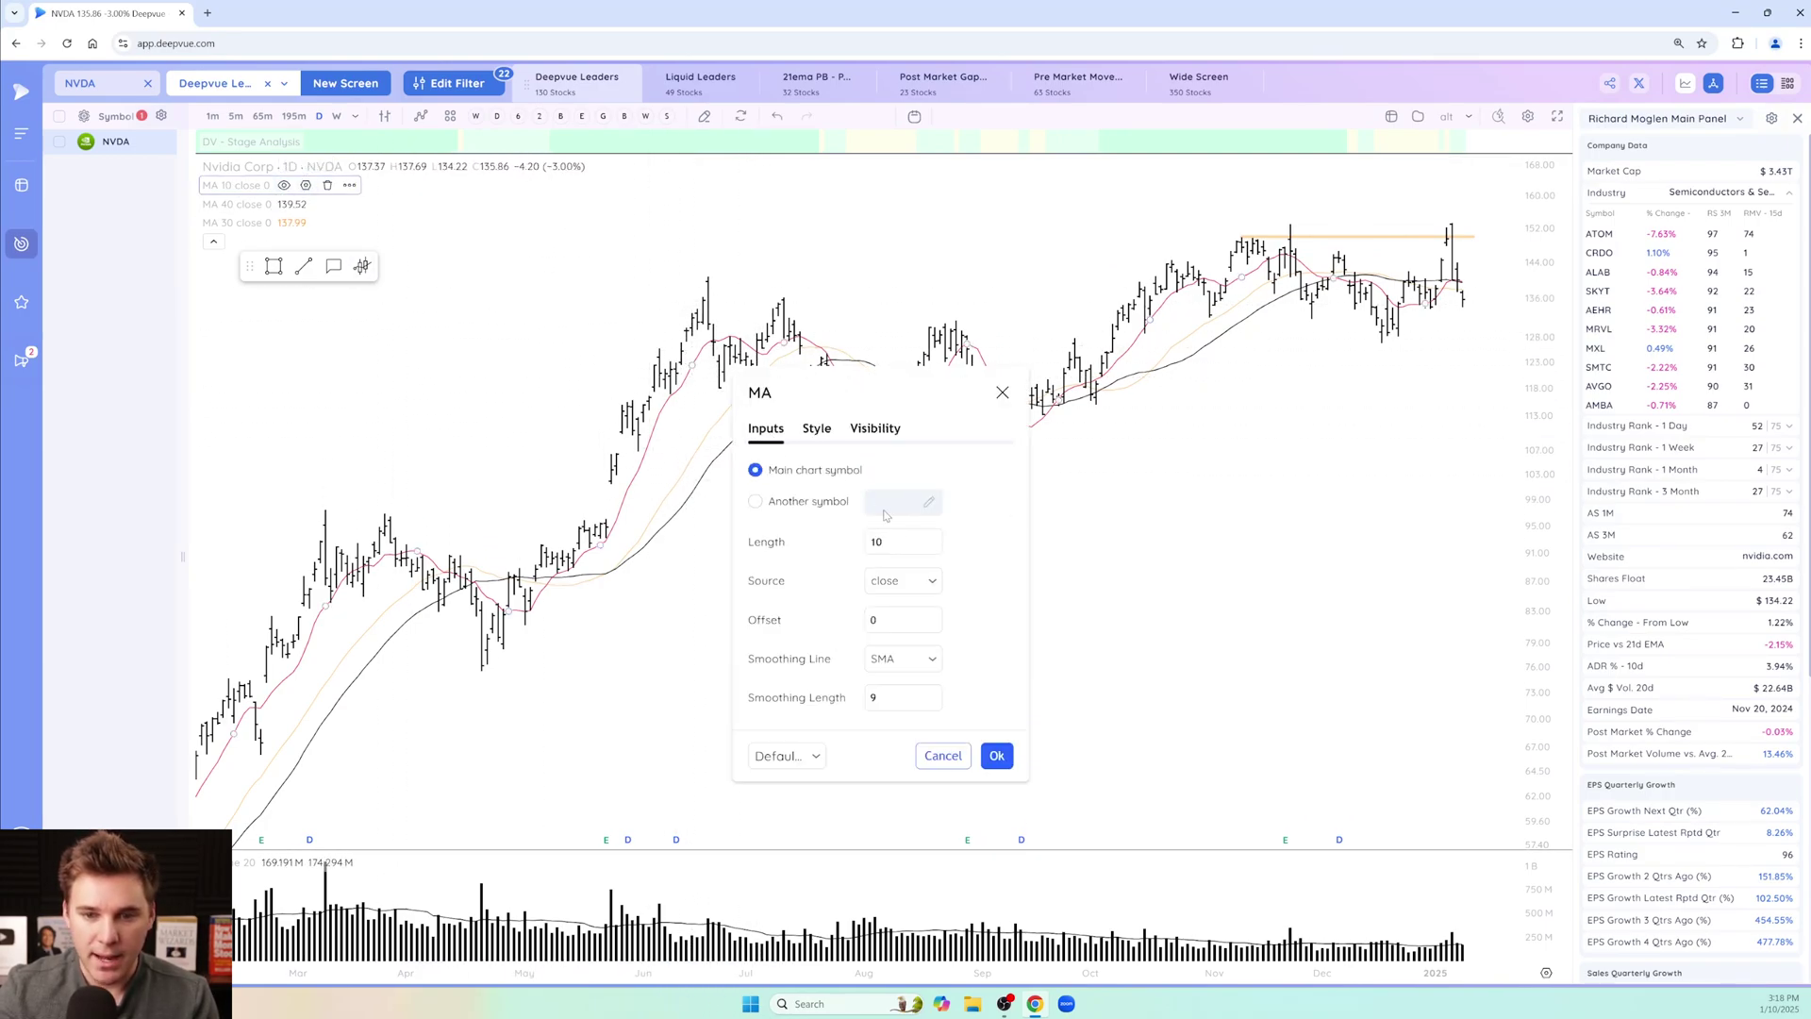
{"action": "double_click", "coordinate": [896, 544]}
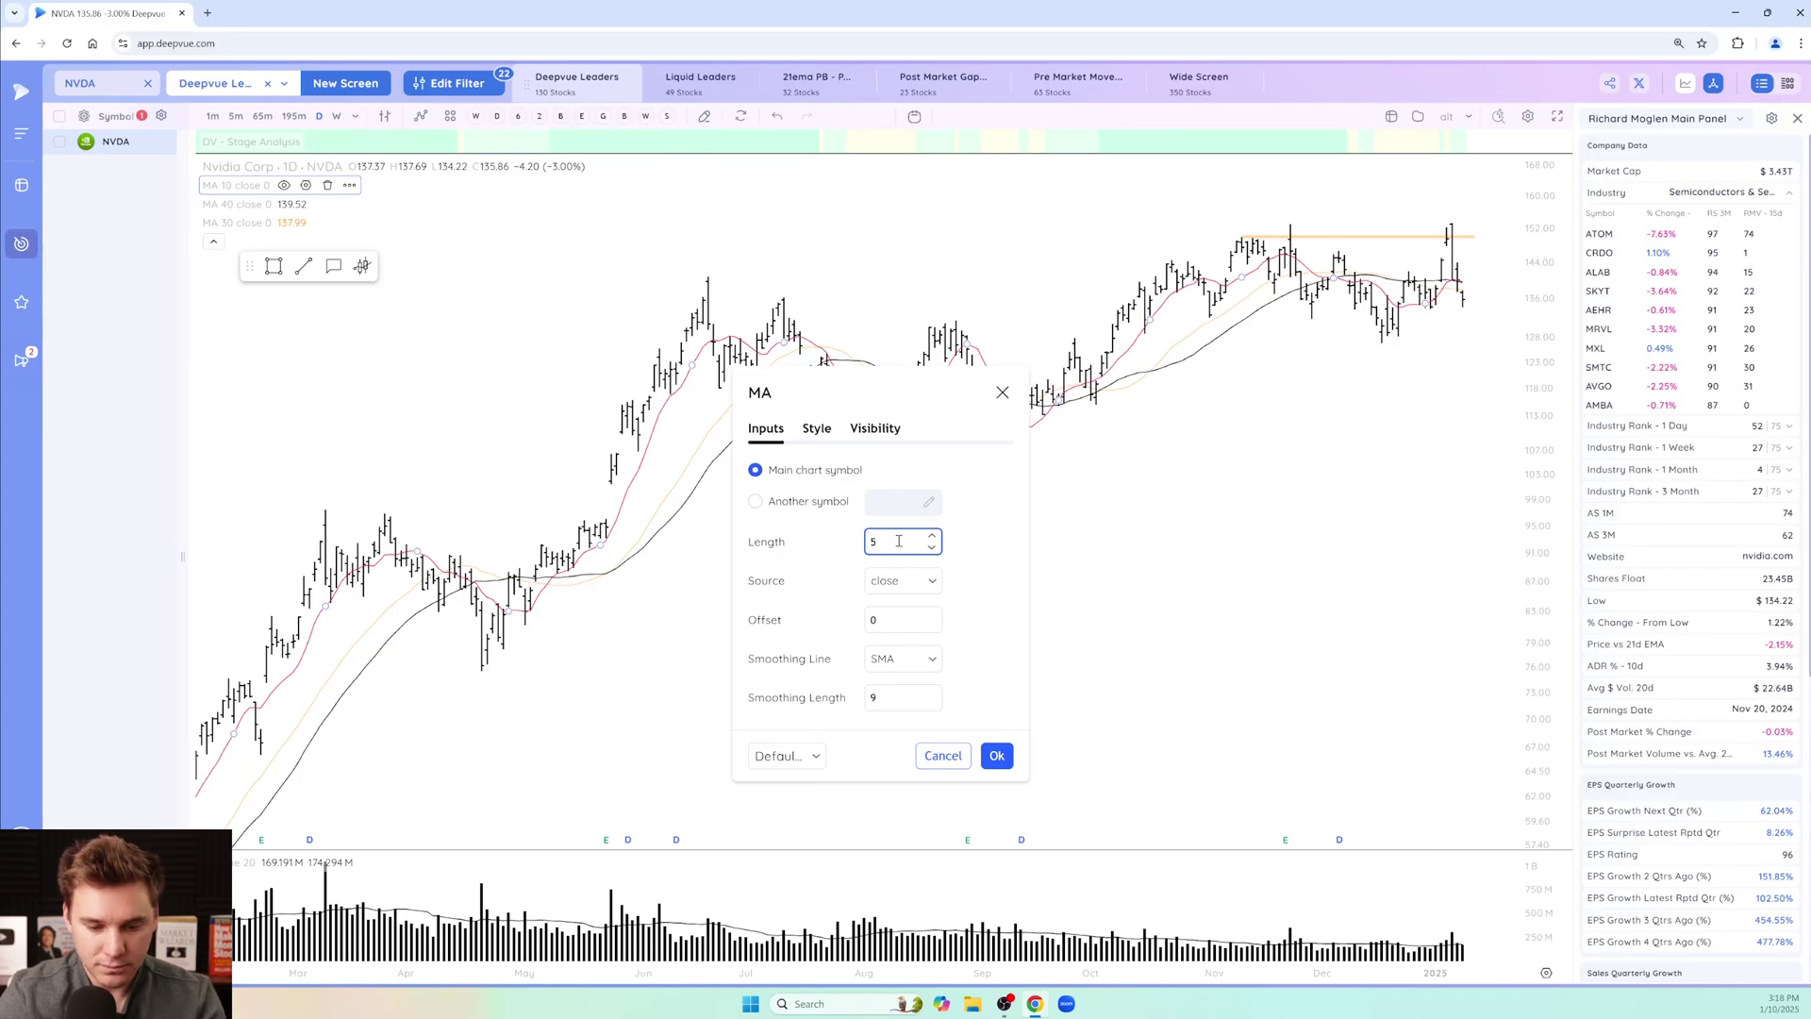
{"action": "left_click", "coordinate": [996, 755]}
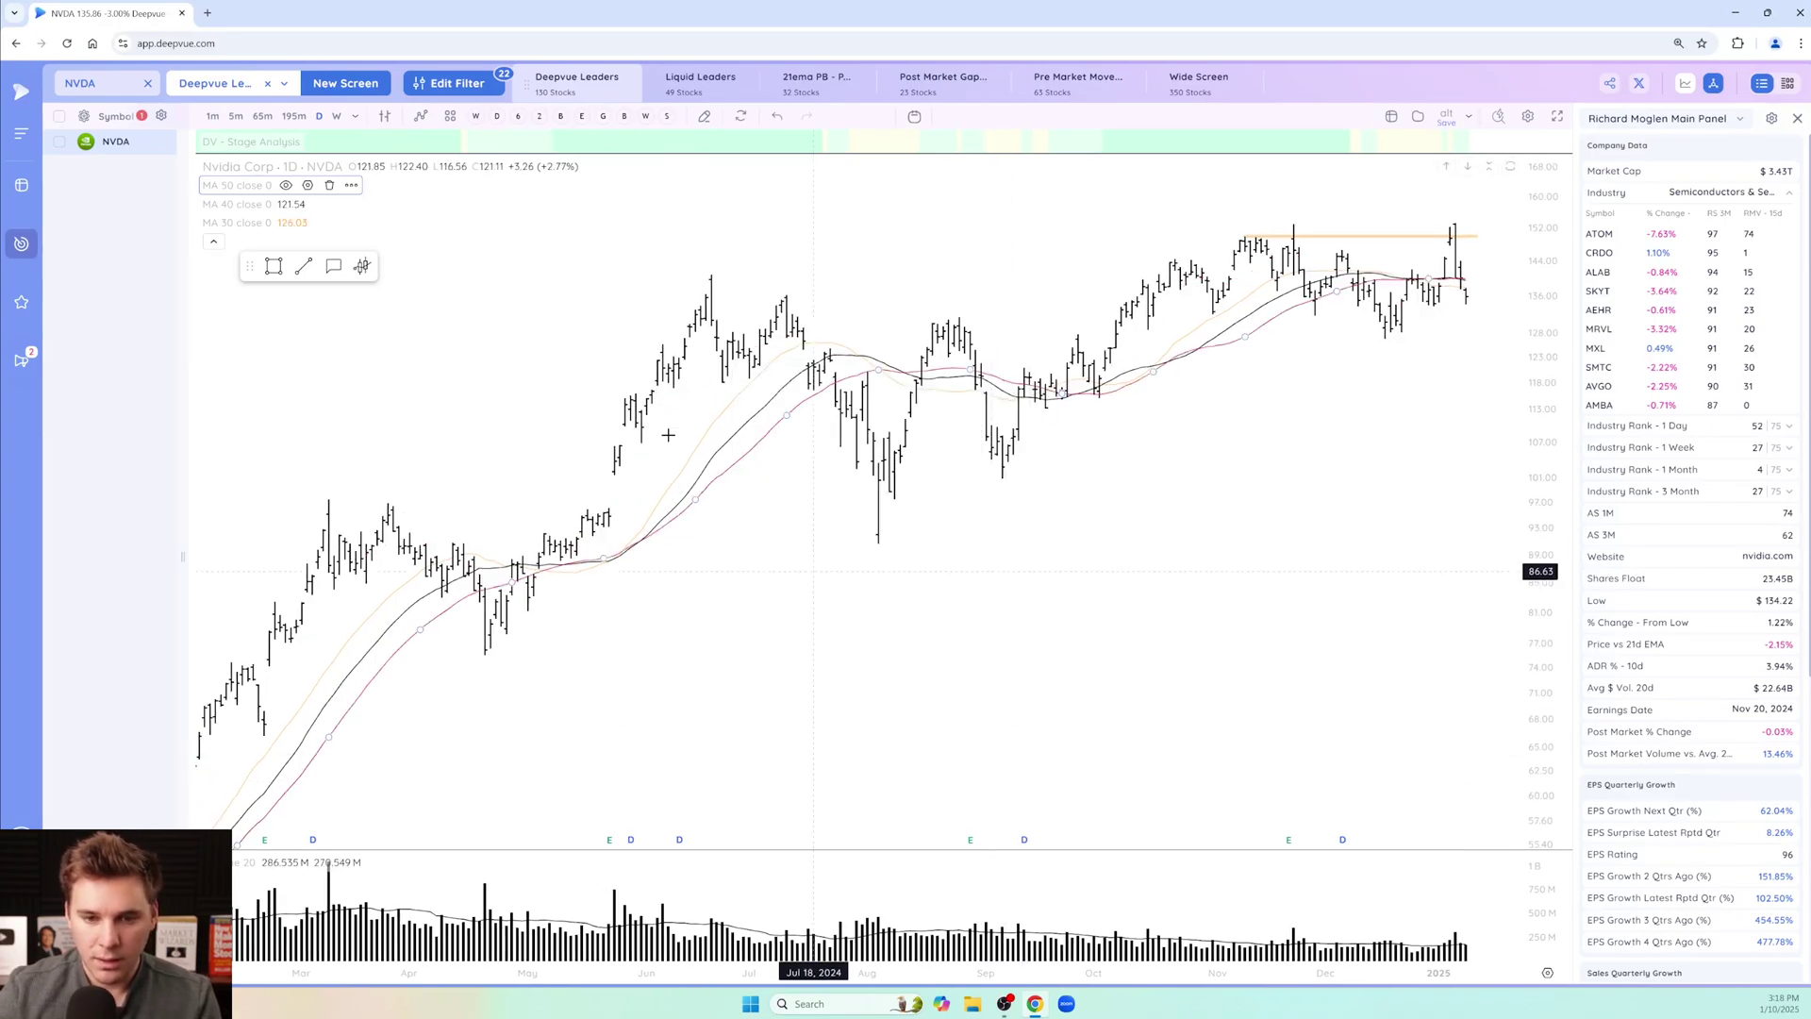
Set the 40-period moving average's length to 200 and the 30-period moving average's length to 150.
{"action": "left_click", "coordinate": [308, 204]}
{"action": "double_click", "coordinate": [888, 516]}
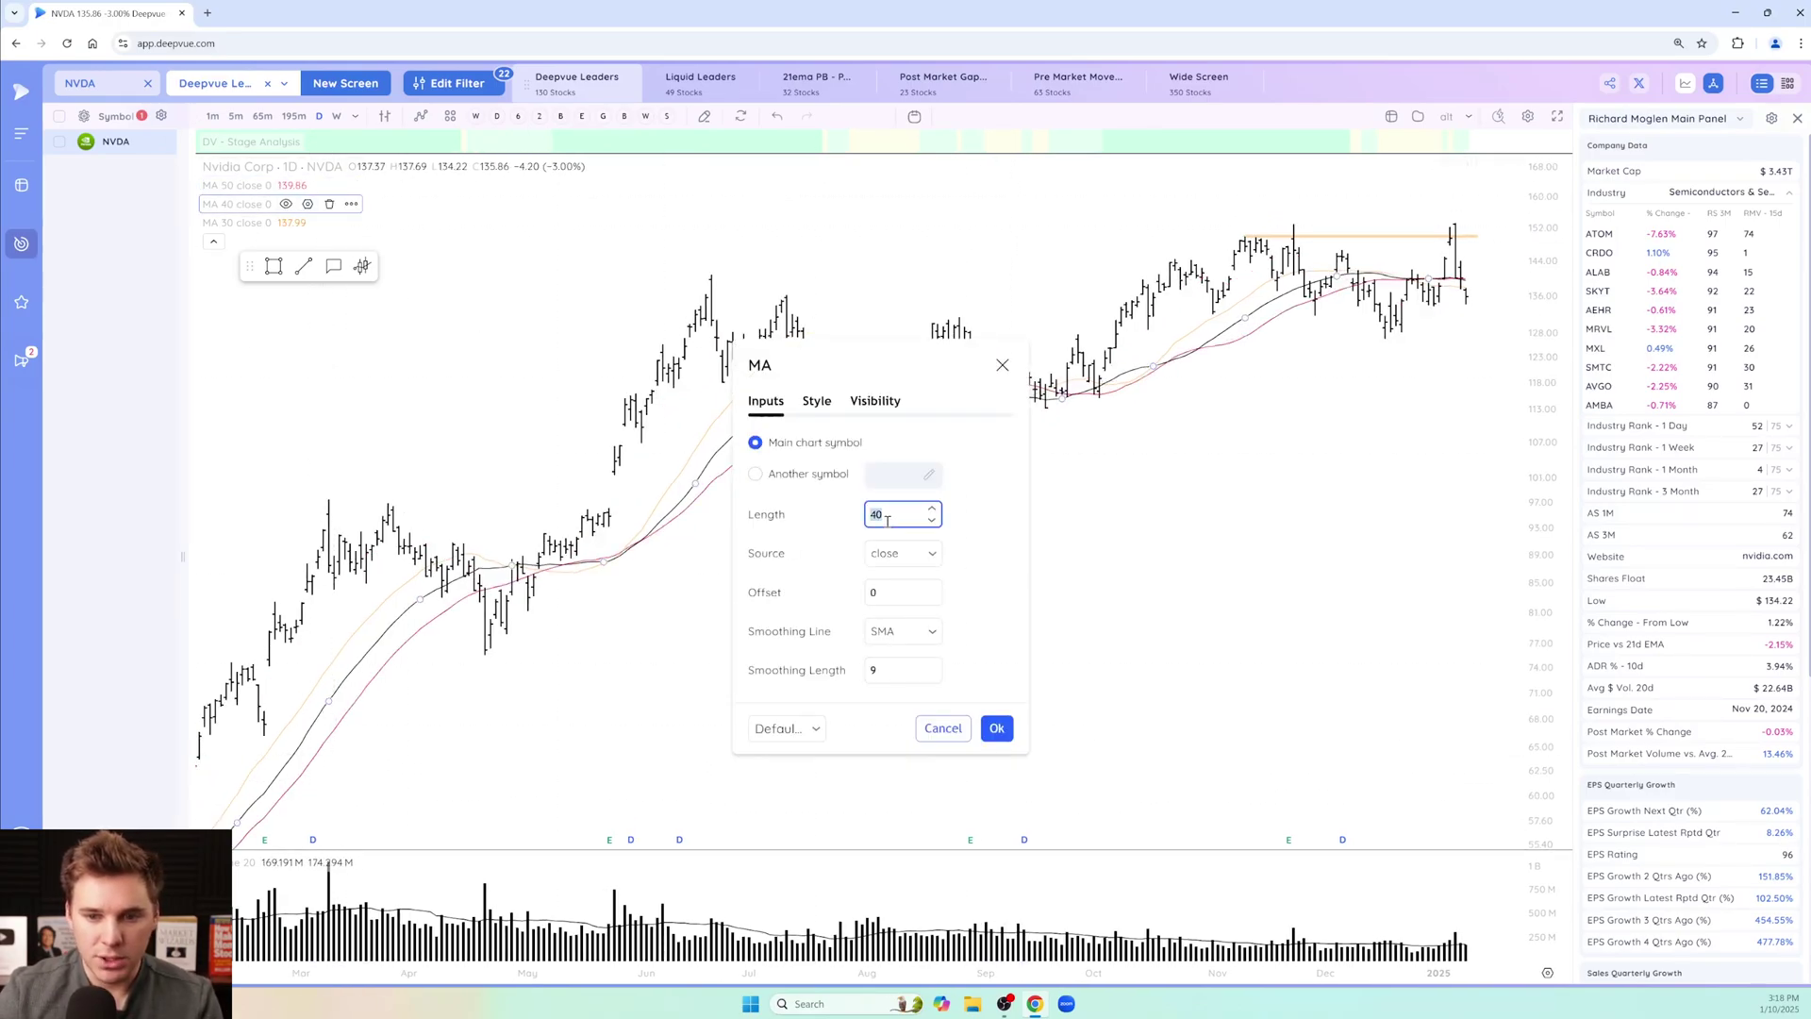
{"action": "left_click", "coordinate": [996, 728]}
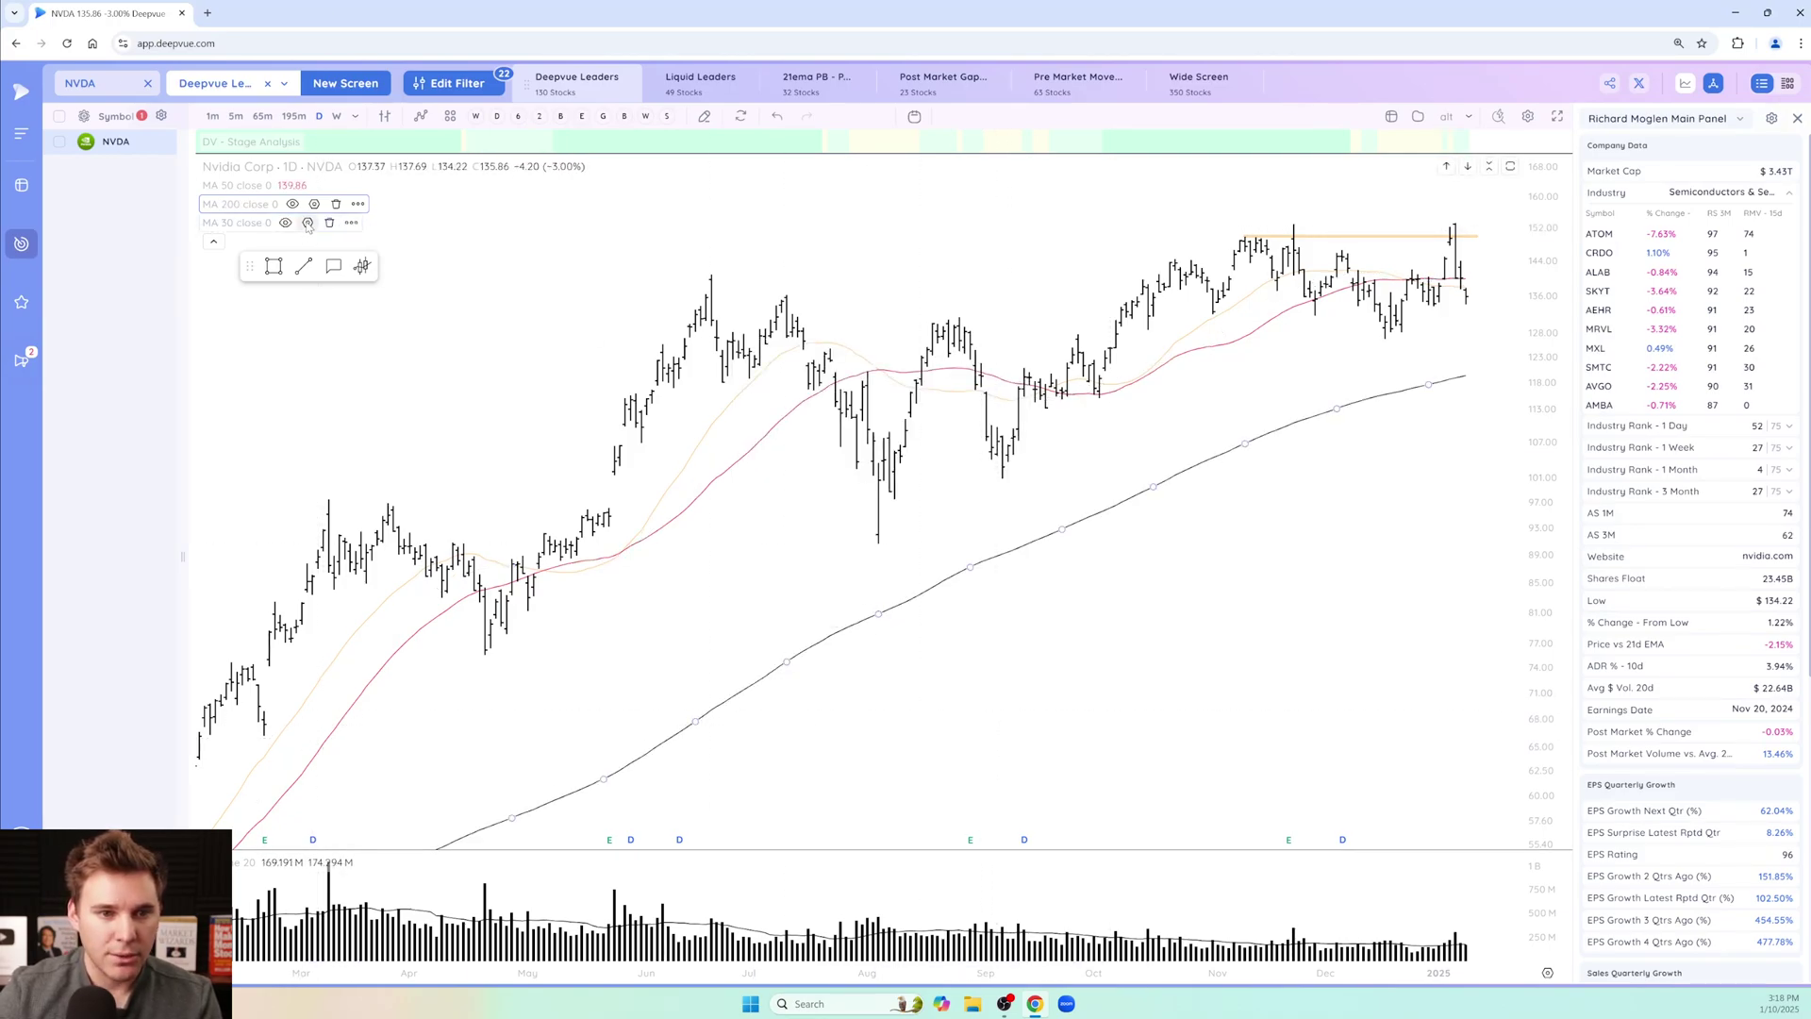
{"action": "left_click", "coordinate": [307, 222]}
{"action": "double_click", "coordinate": [899, 516]}
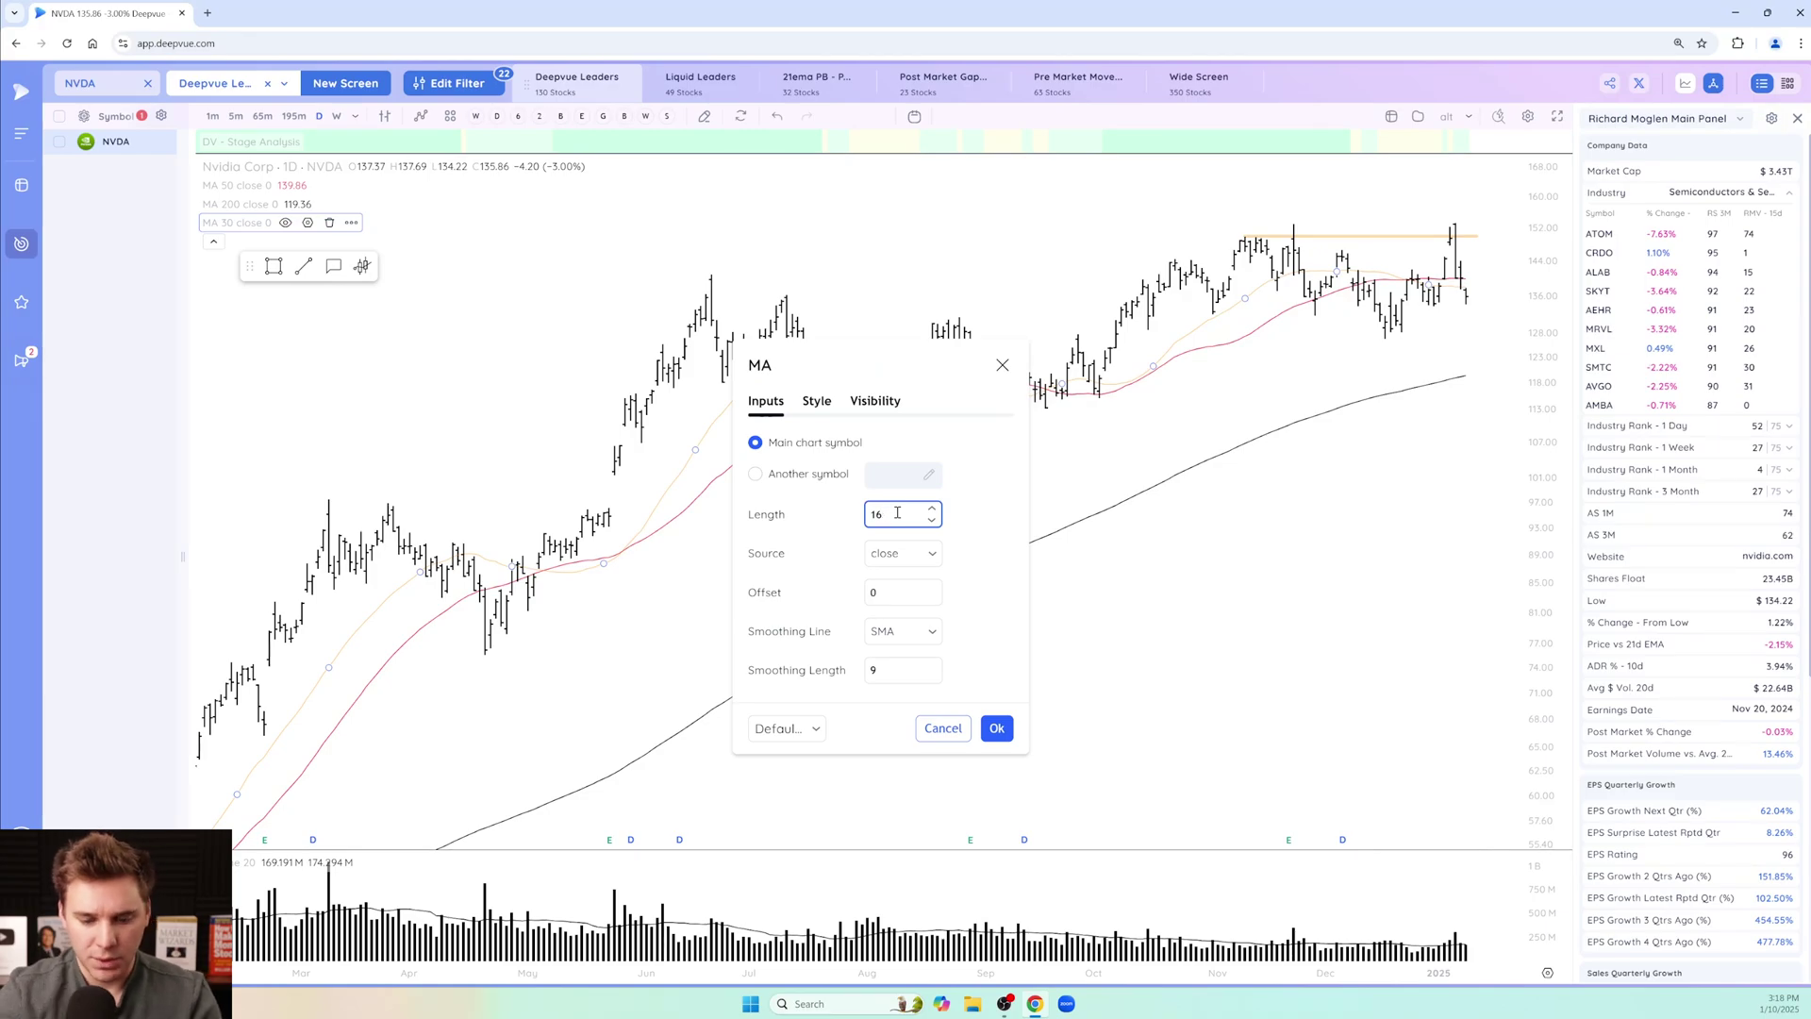
{"action": "left_click", "coordinate": [996, 728]}
Examine NVDA's daily price action against the 50, 150 and 200-period moving averages over different time spans.
{"action": "scroll", "coordinate": [1132, 576], "scroll_direction": "down", "scroll_amount": 3}
{"action": "scroll", "coordinate": [1269, 434], "scroll_direction": "up", "scroll_amount": 2}
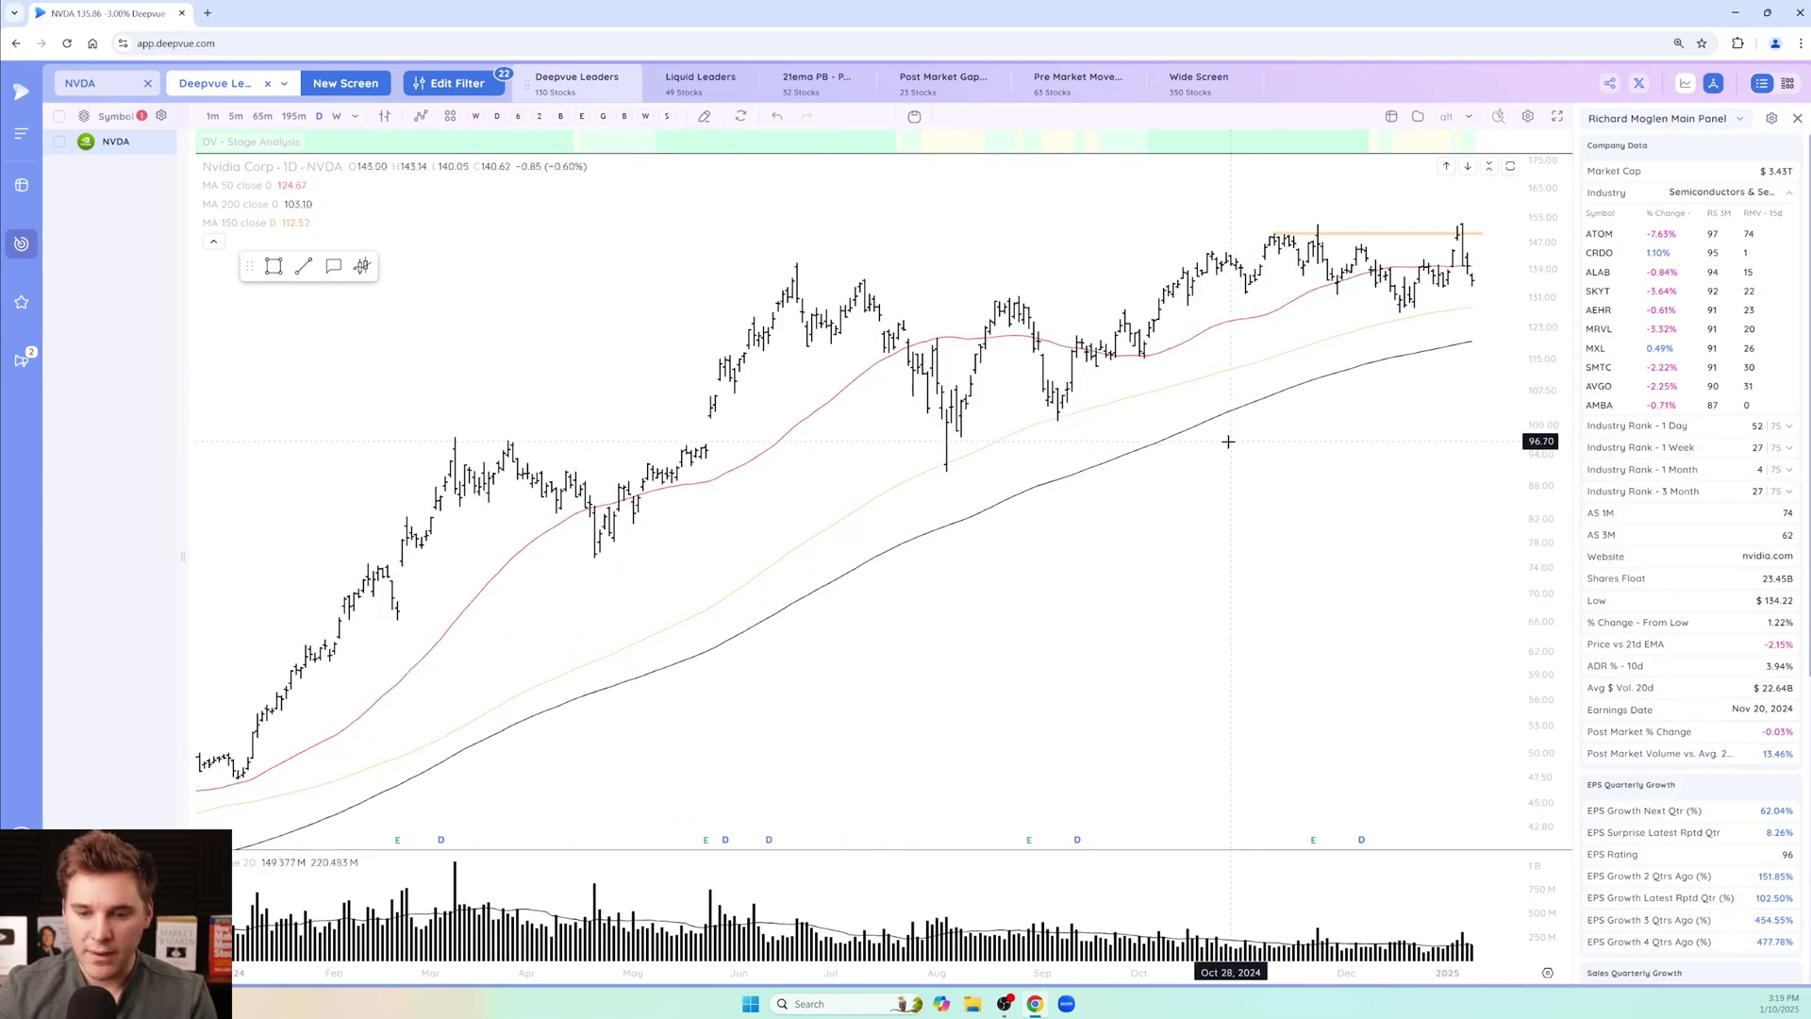
{"action": "scroll", "coordinate": [1218, 211], "scroll_direction": "up", "scroll_amount": 1}
{"action": "scroll", "coordinate": [732, 267], "scroll_direction": "down", "scroll_amount": 3}
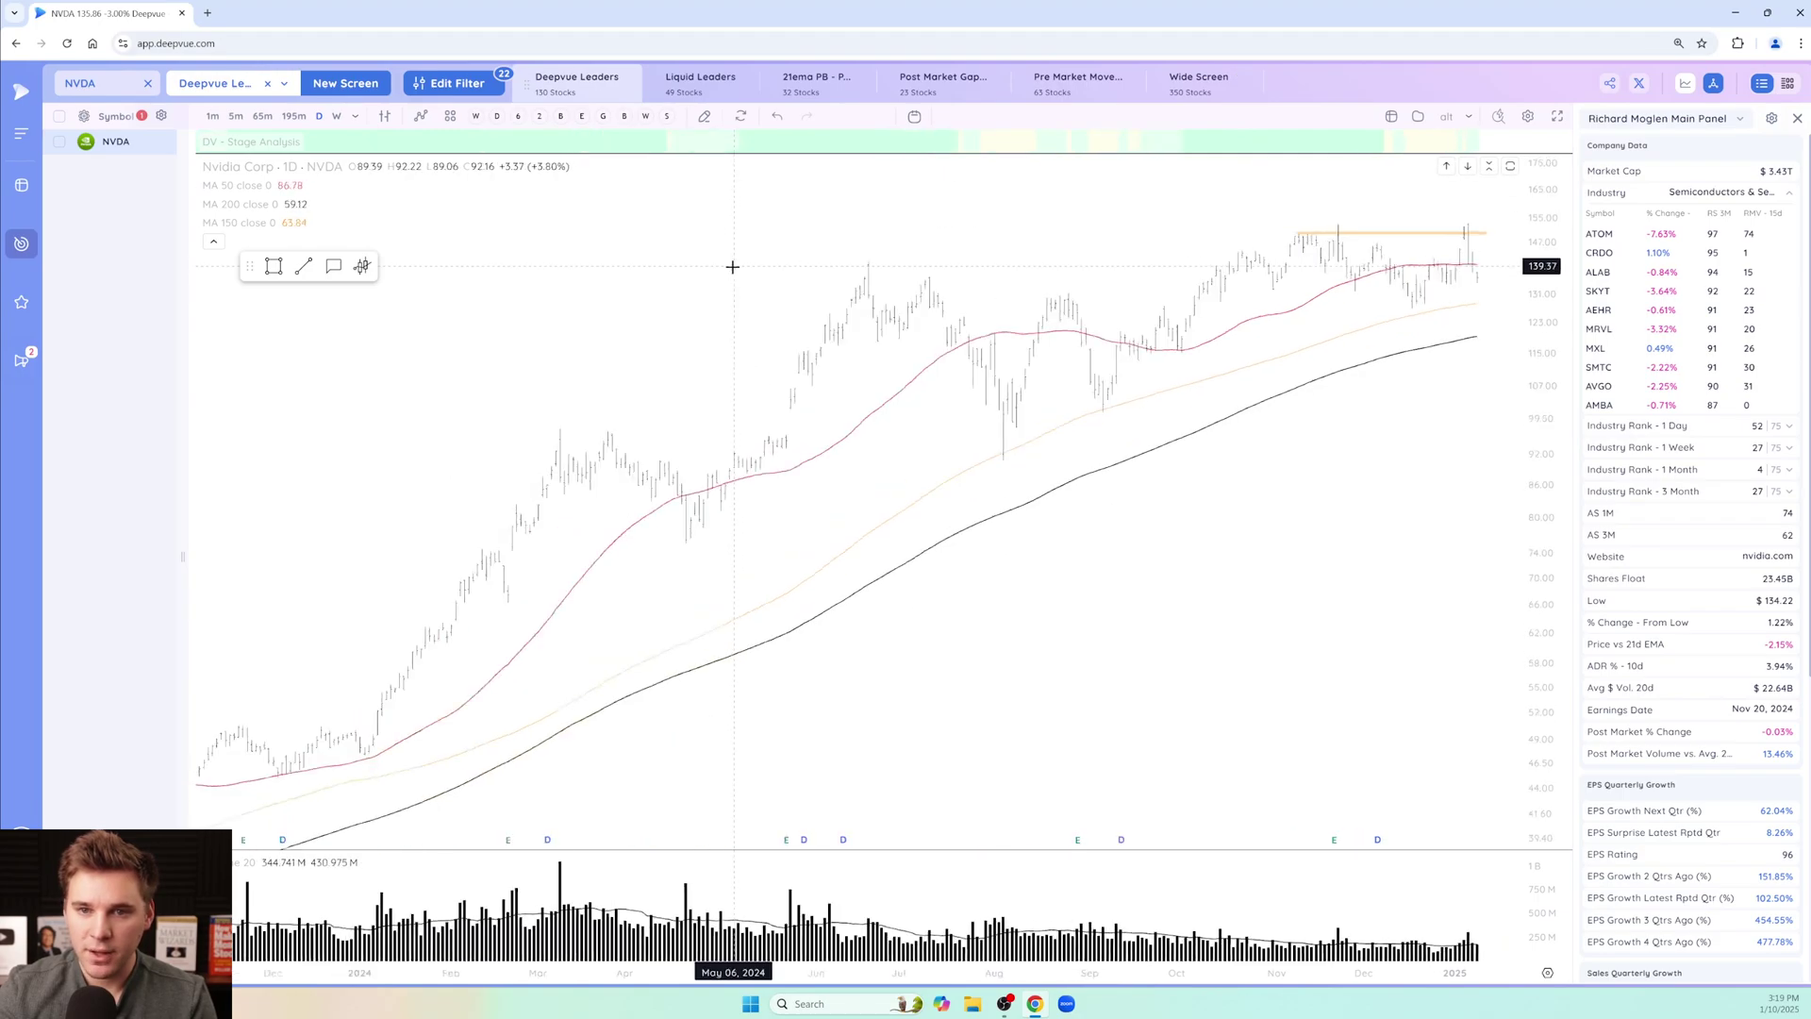
{"action": "scroll", "coordinate": [1079, 444], "scroll_direction": "down", "scroll_amount": 1}
{"action": "scroll", "coordinate": [1078, 443], "scroll_direction": "up", "scroll_amount": 1}
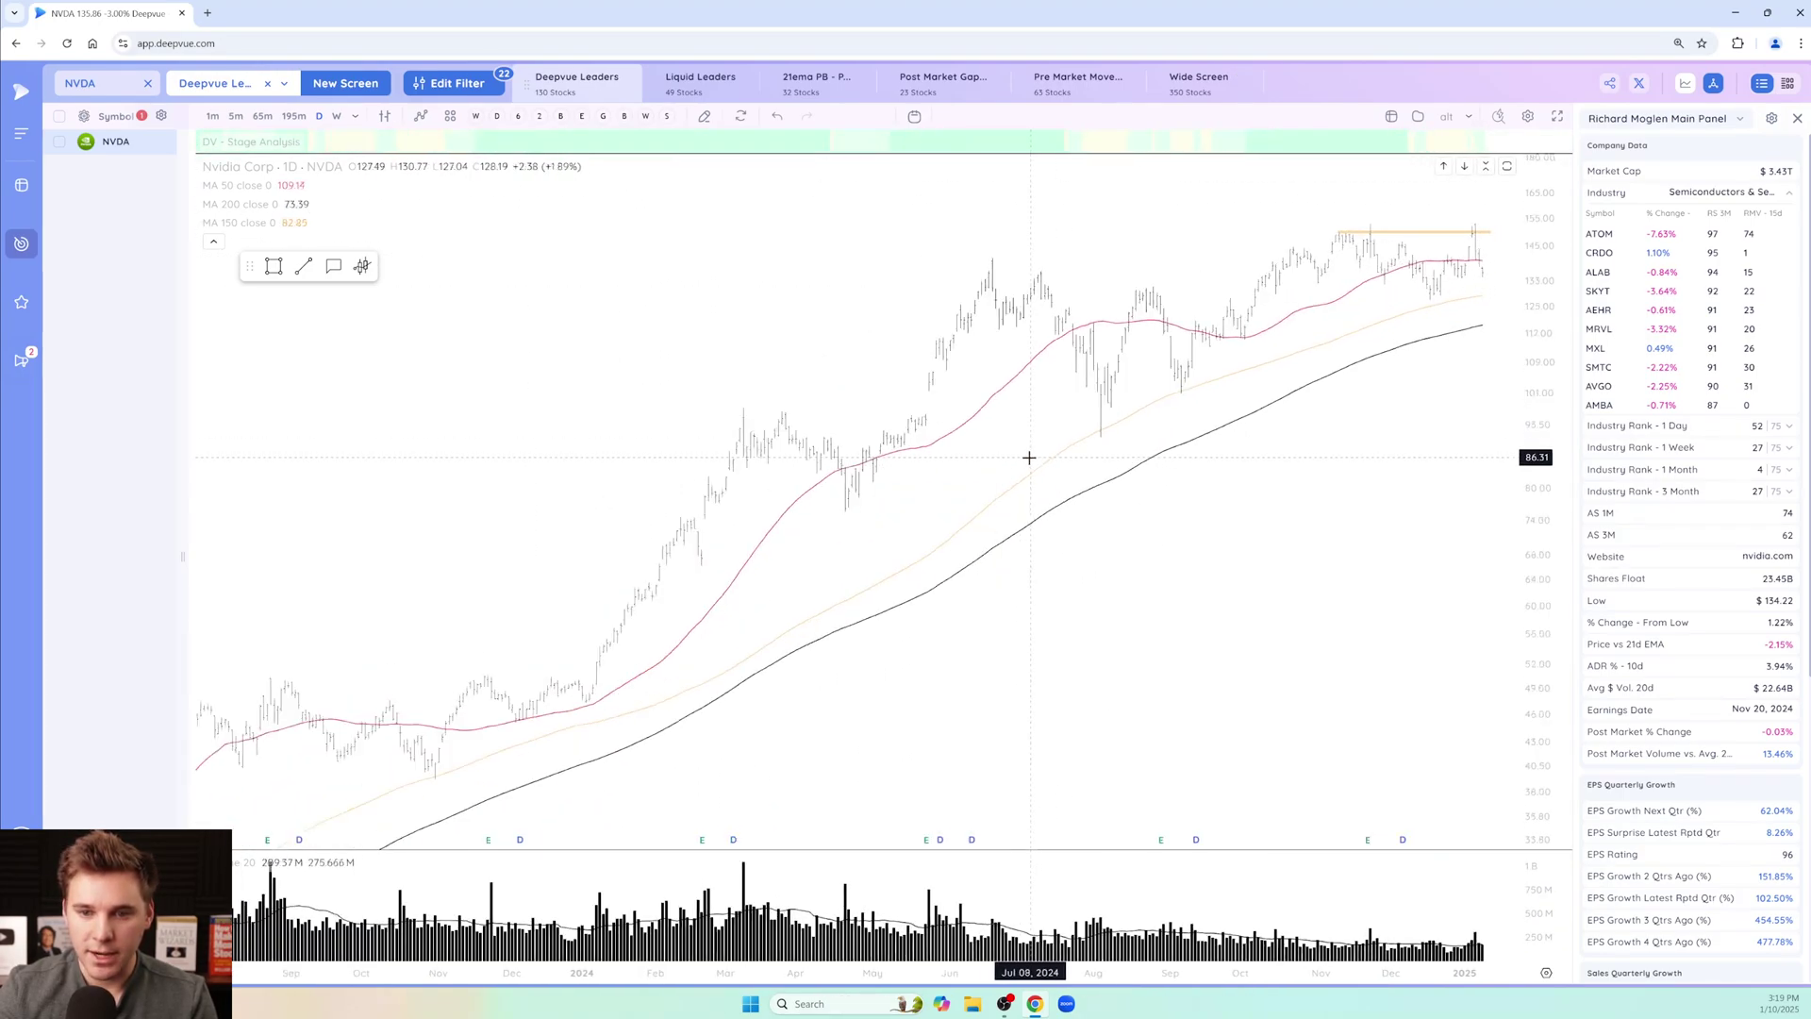
{"action": "scroll", "coordinate": [971, 534], "scroll_direction": "down", "scroll_amount": 1}
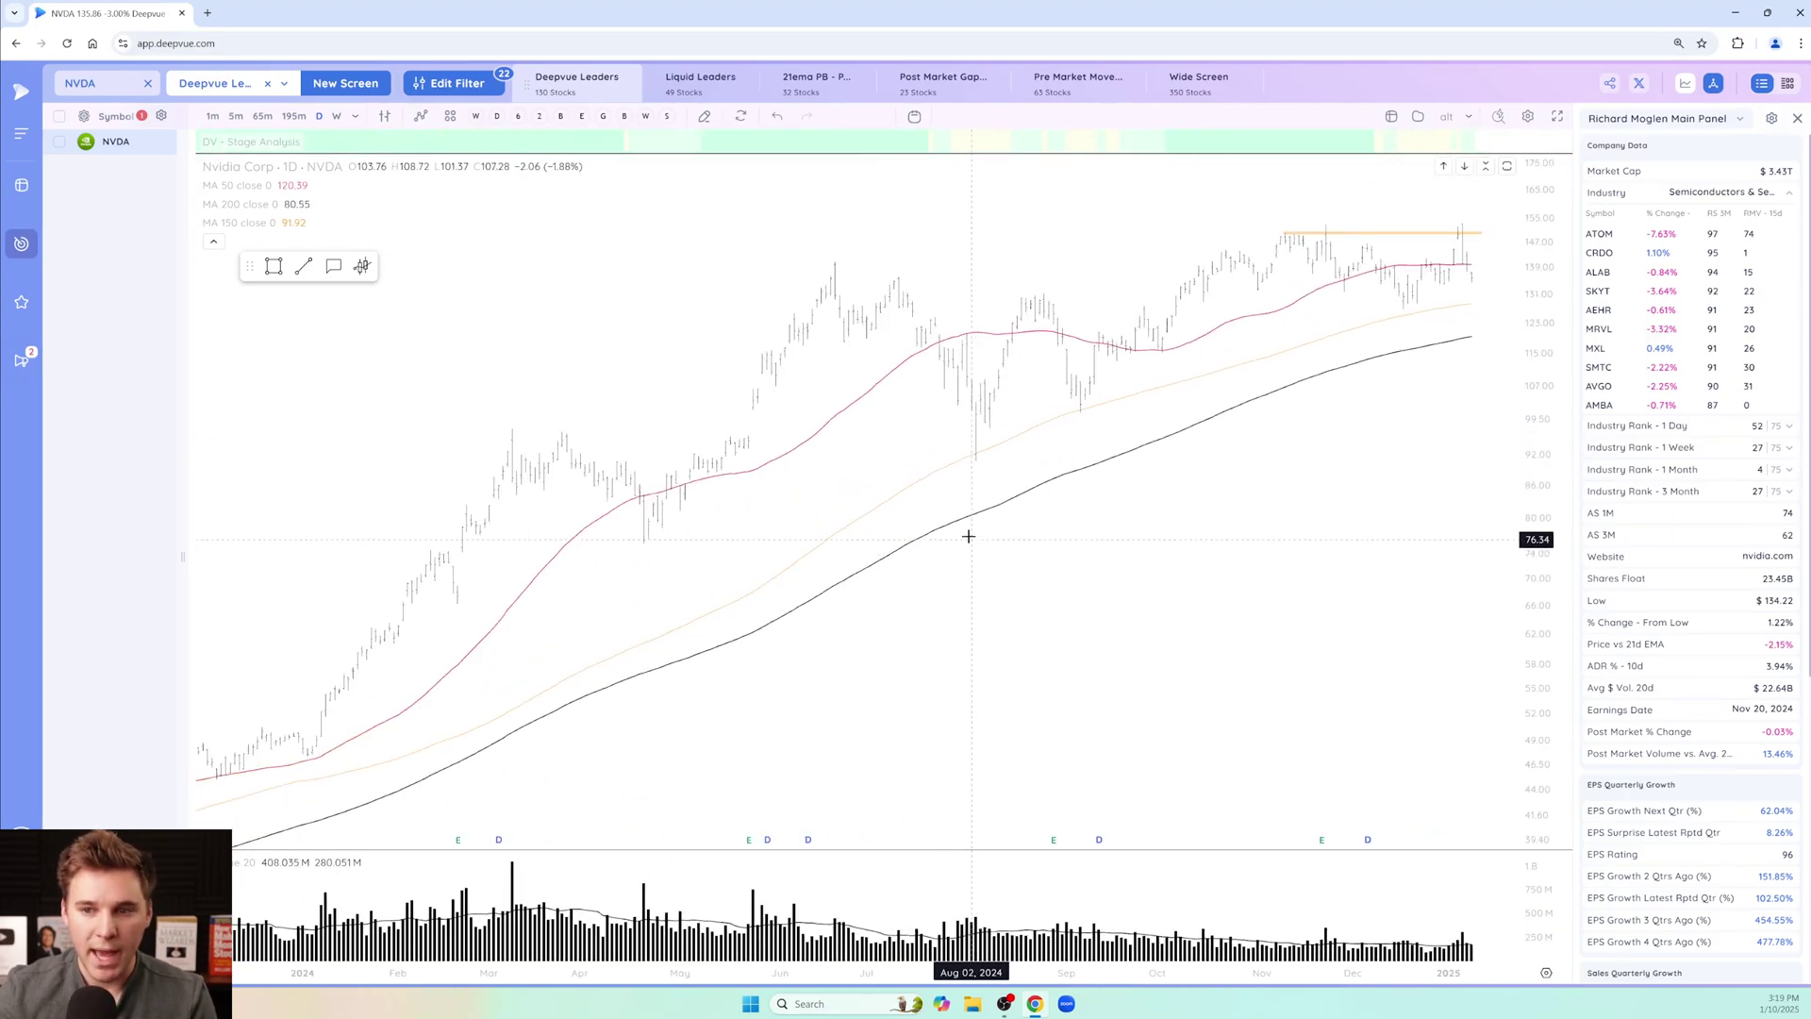
{"action": "scroll", "coordinate": [954, 518], "scroll_direction": "up", "scroll_amount": 2}
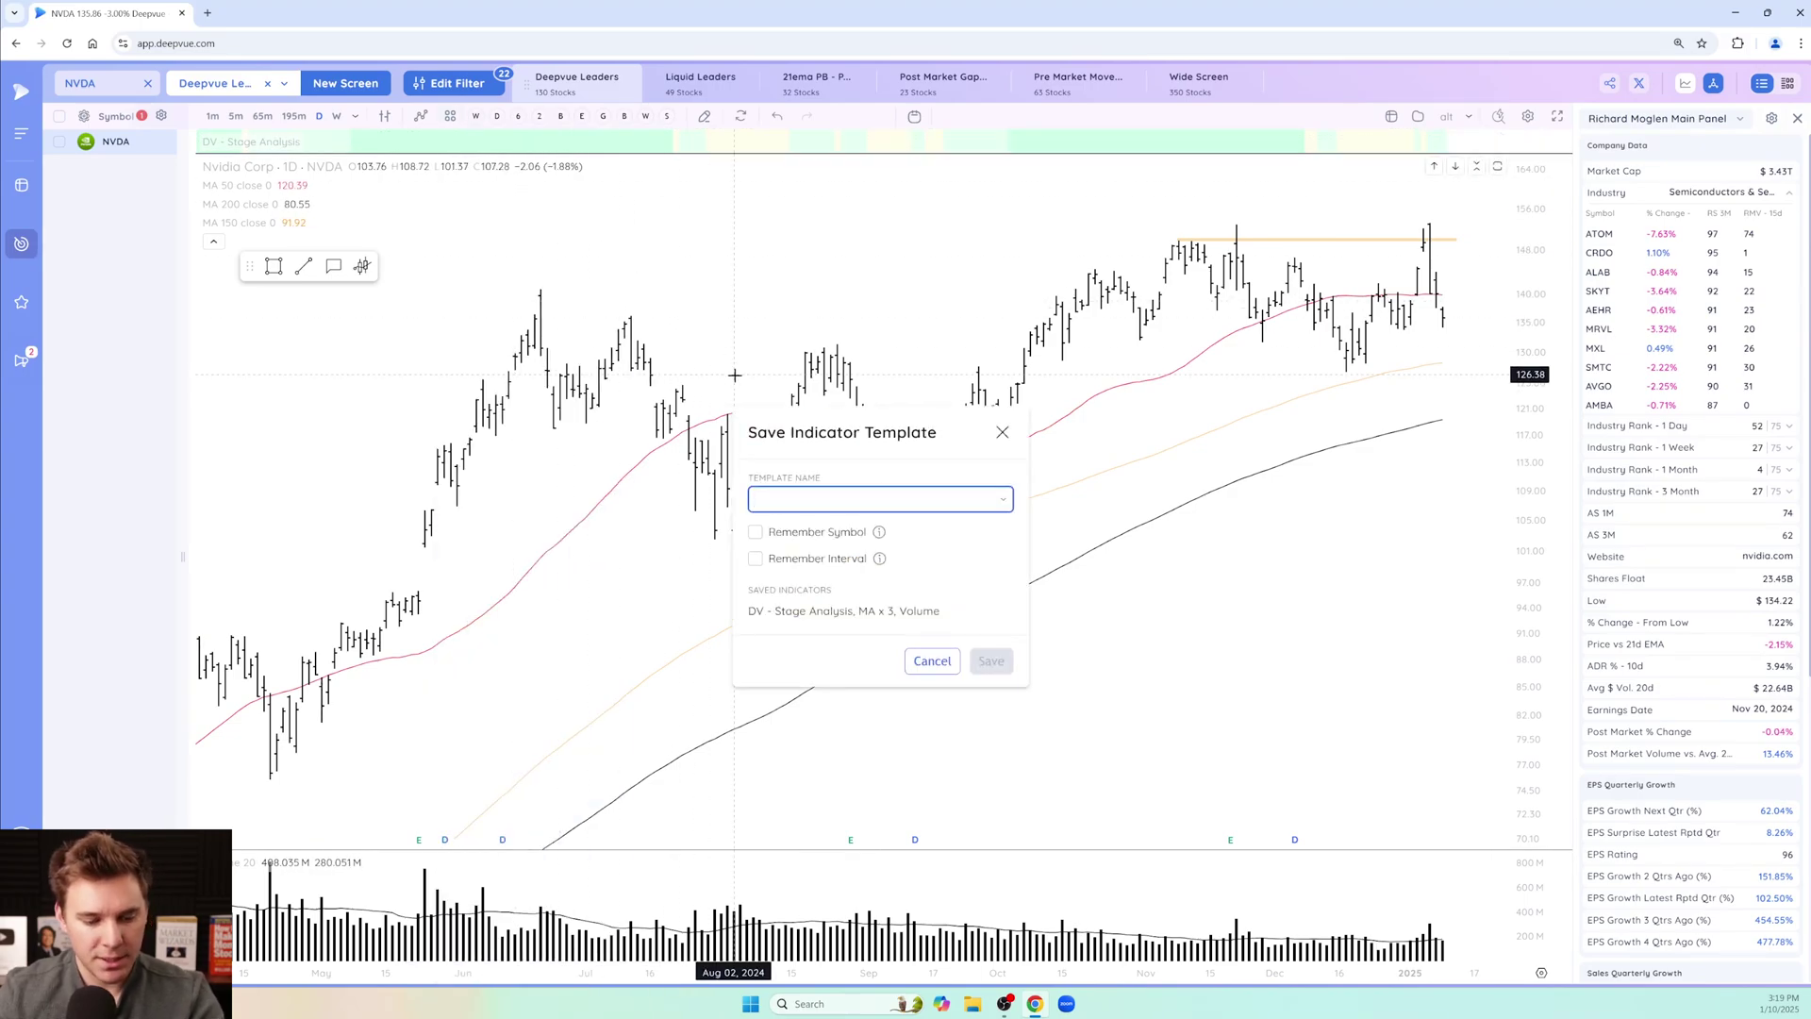
Save the current indicators as a new template named "SA -daily" with Remember Interval enabled.
{"action": "type", "text": "SA -"}
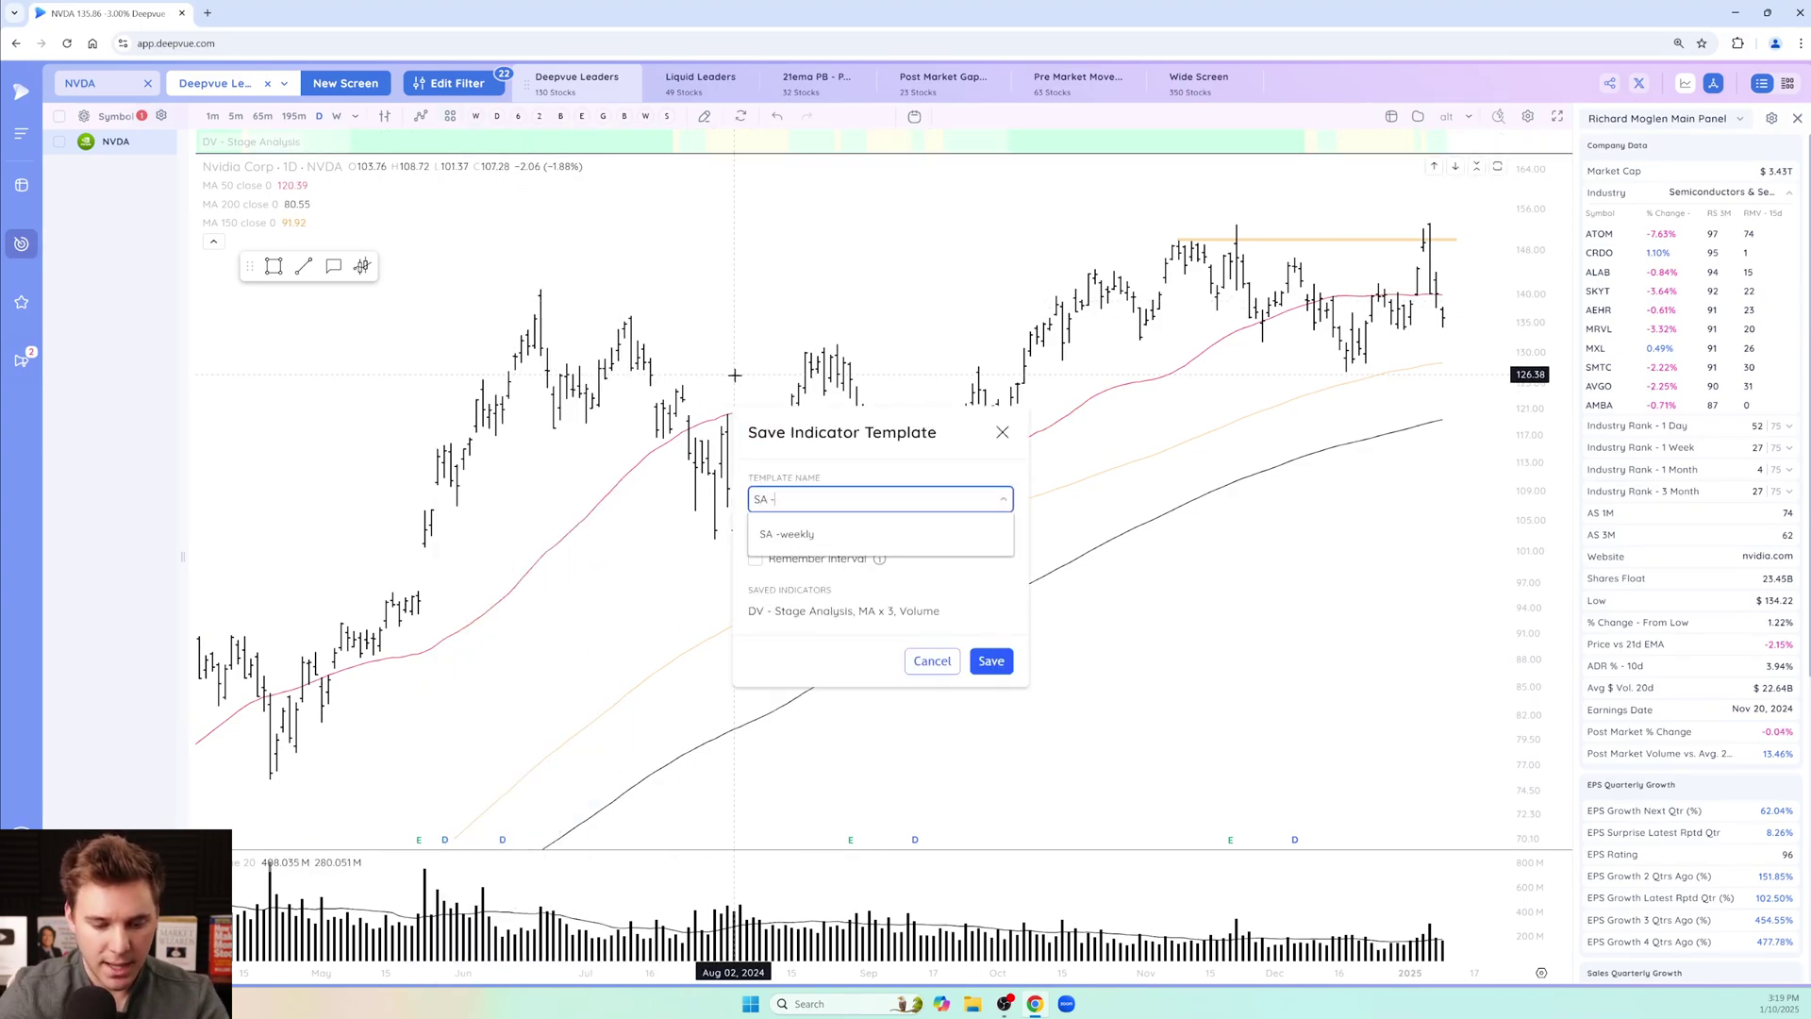
{"action": "type", "text": "daily"}
{"action": "left_click", "coordinate": [800, 562]}
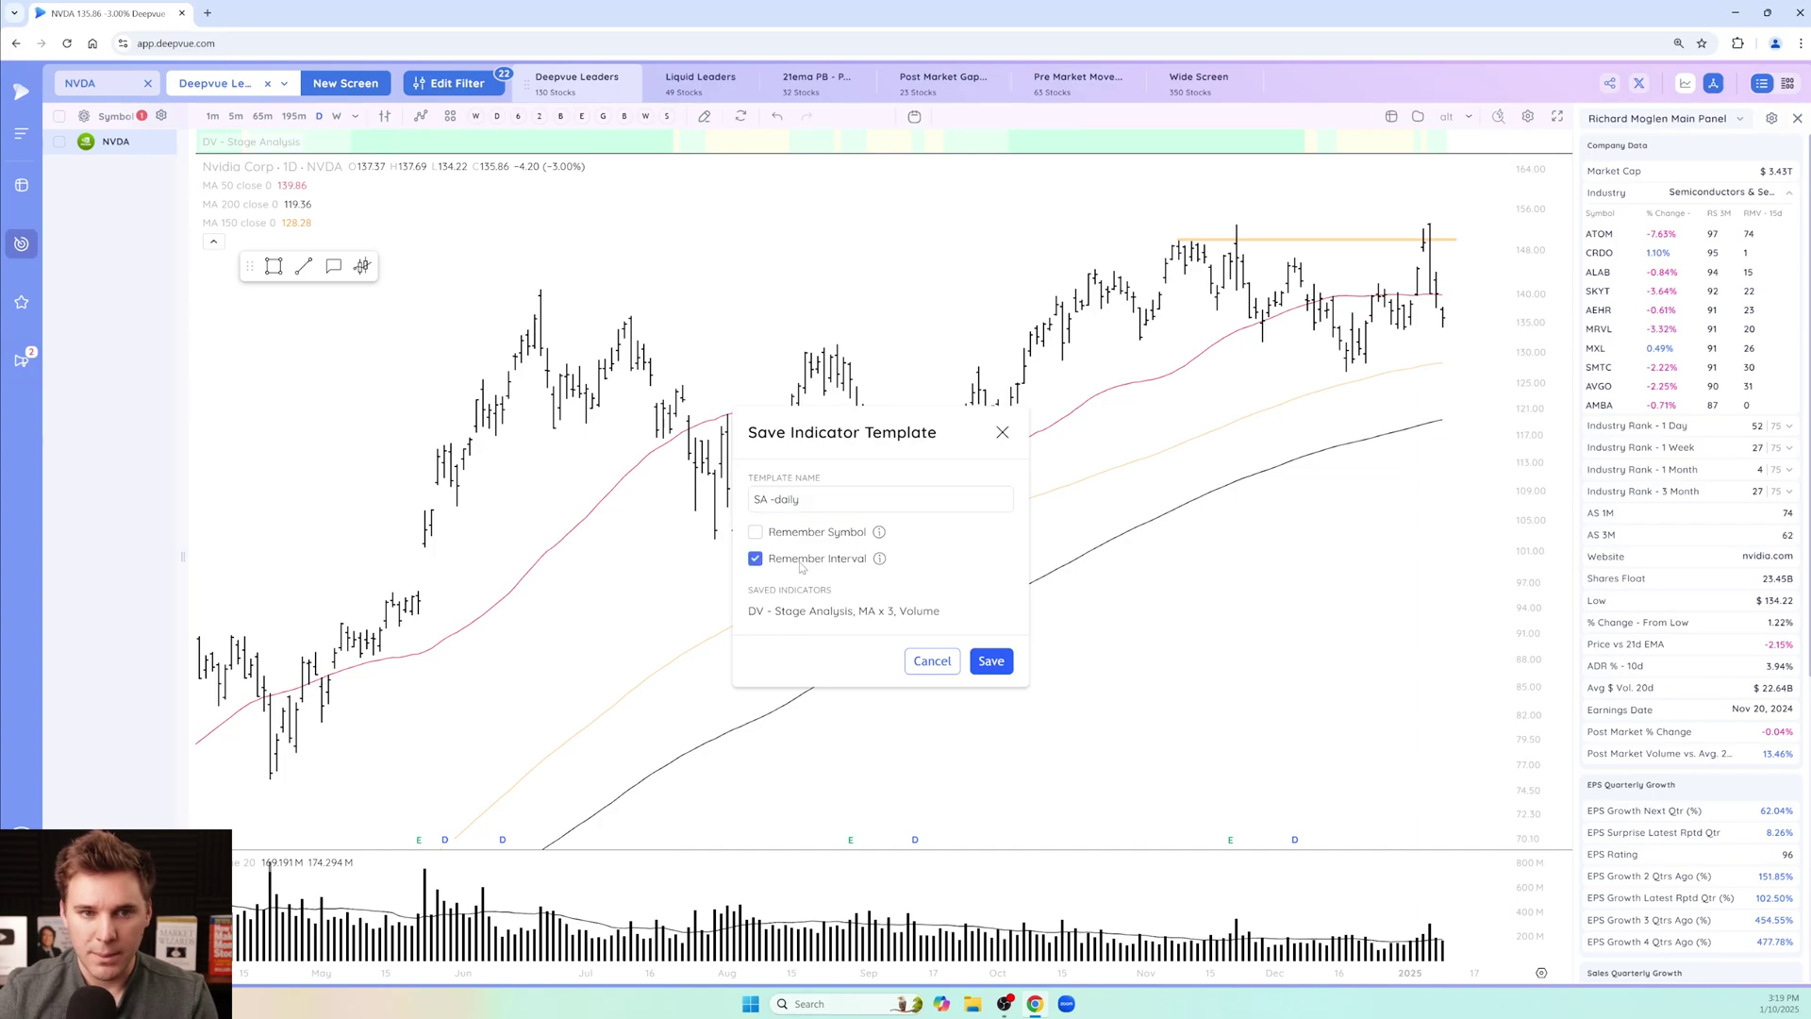
{"action": "left_click", "coordinate": [990, 661]}
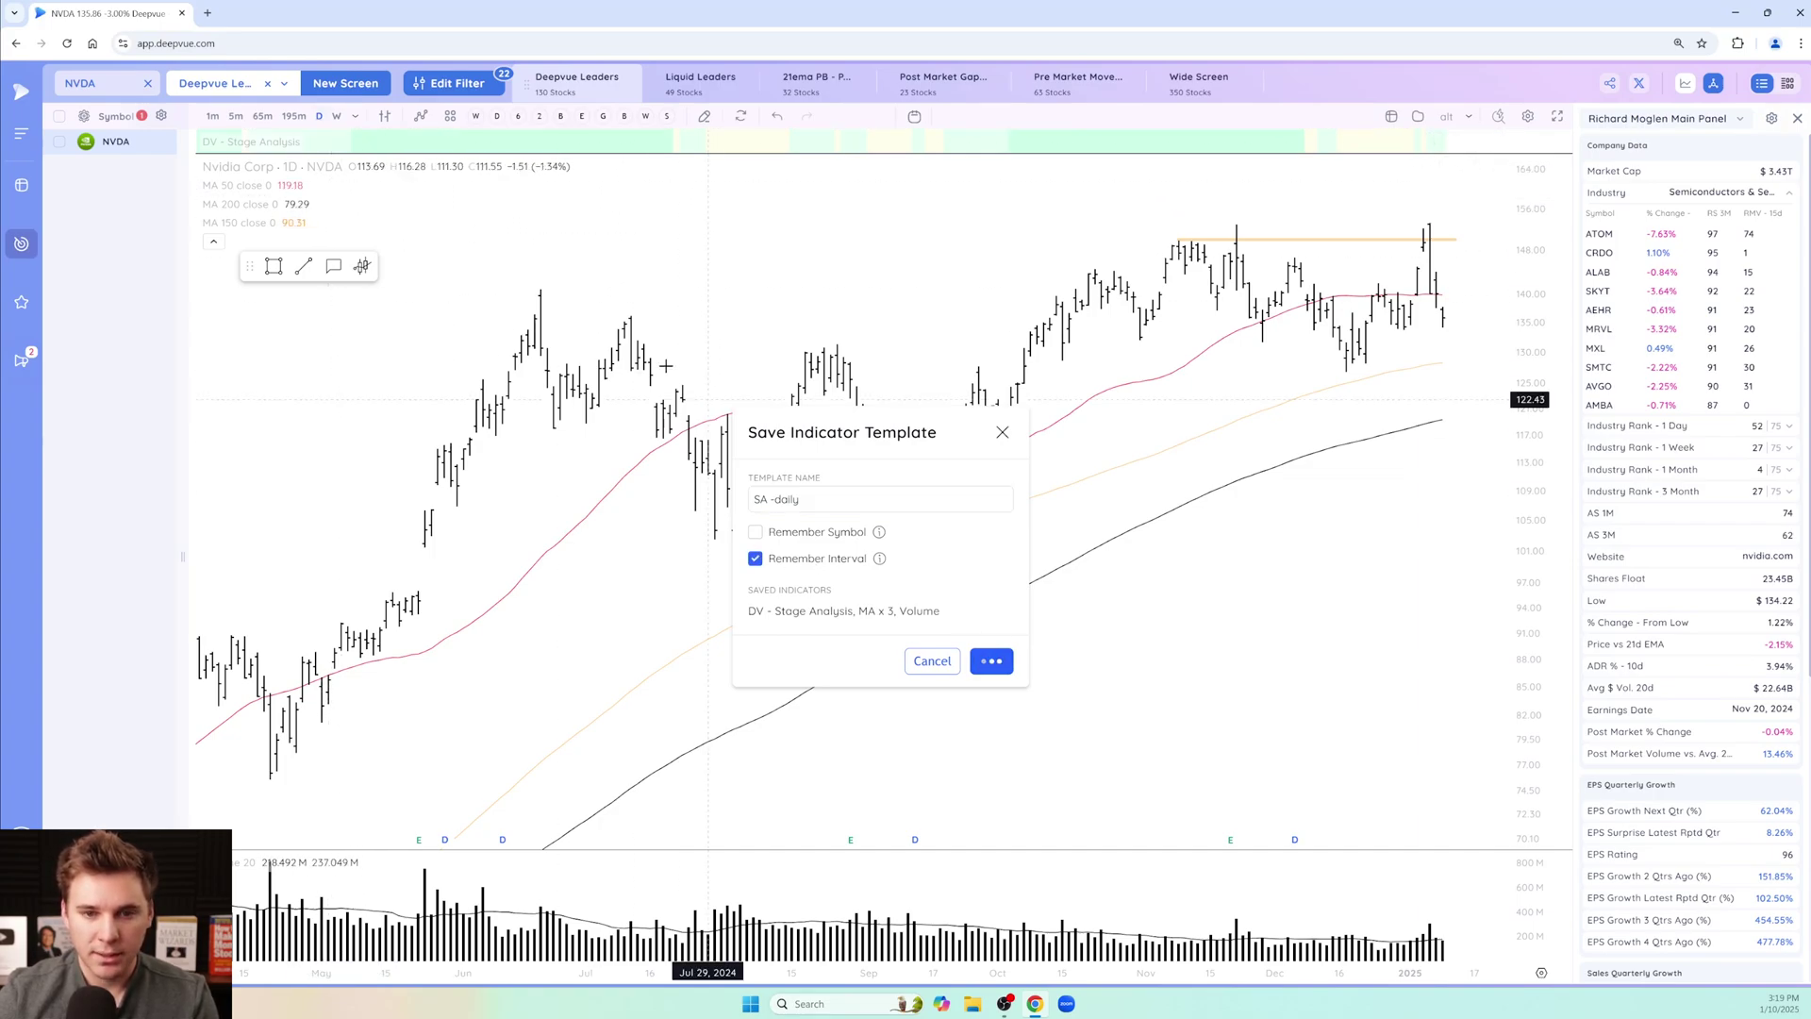
Add SA -daily to the favourite templates and toggle between SA -weekly and SA -daily, ending on the daily chart.
{"action": "left_click", "coordinate": [451, 116]}
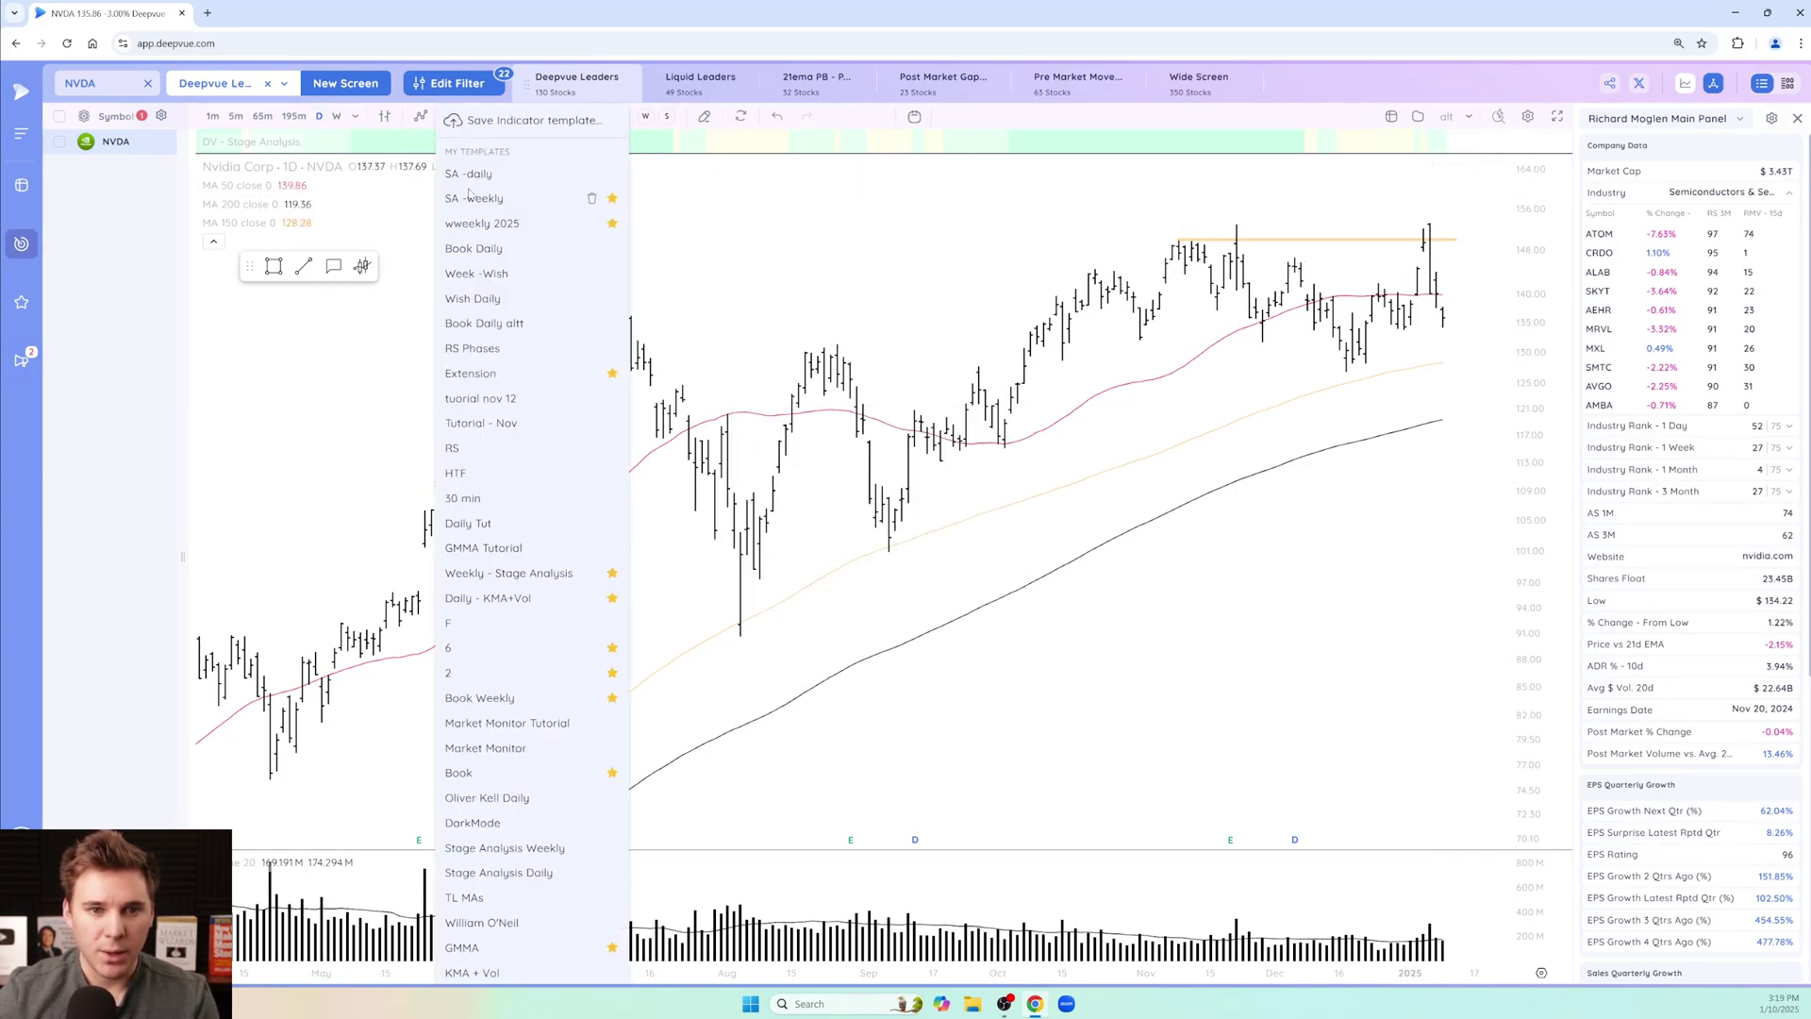
{"action": "left_click", "coordinate": [613, 174]}
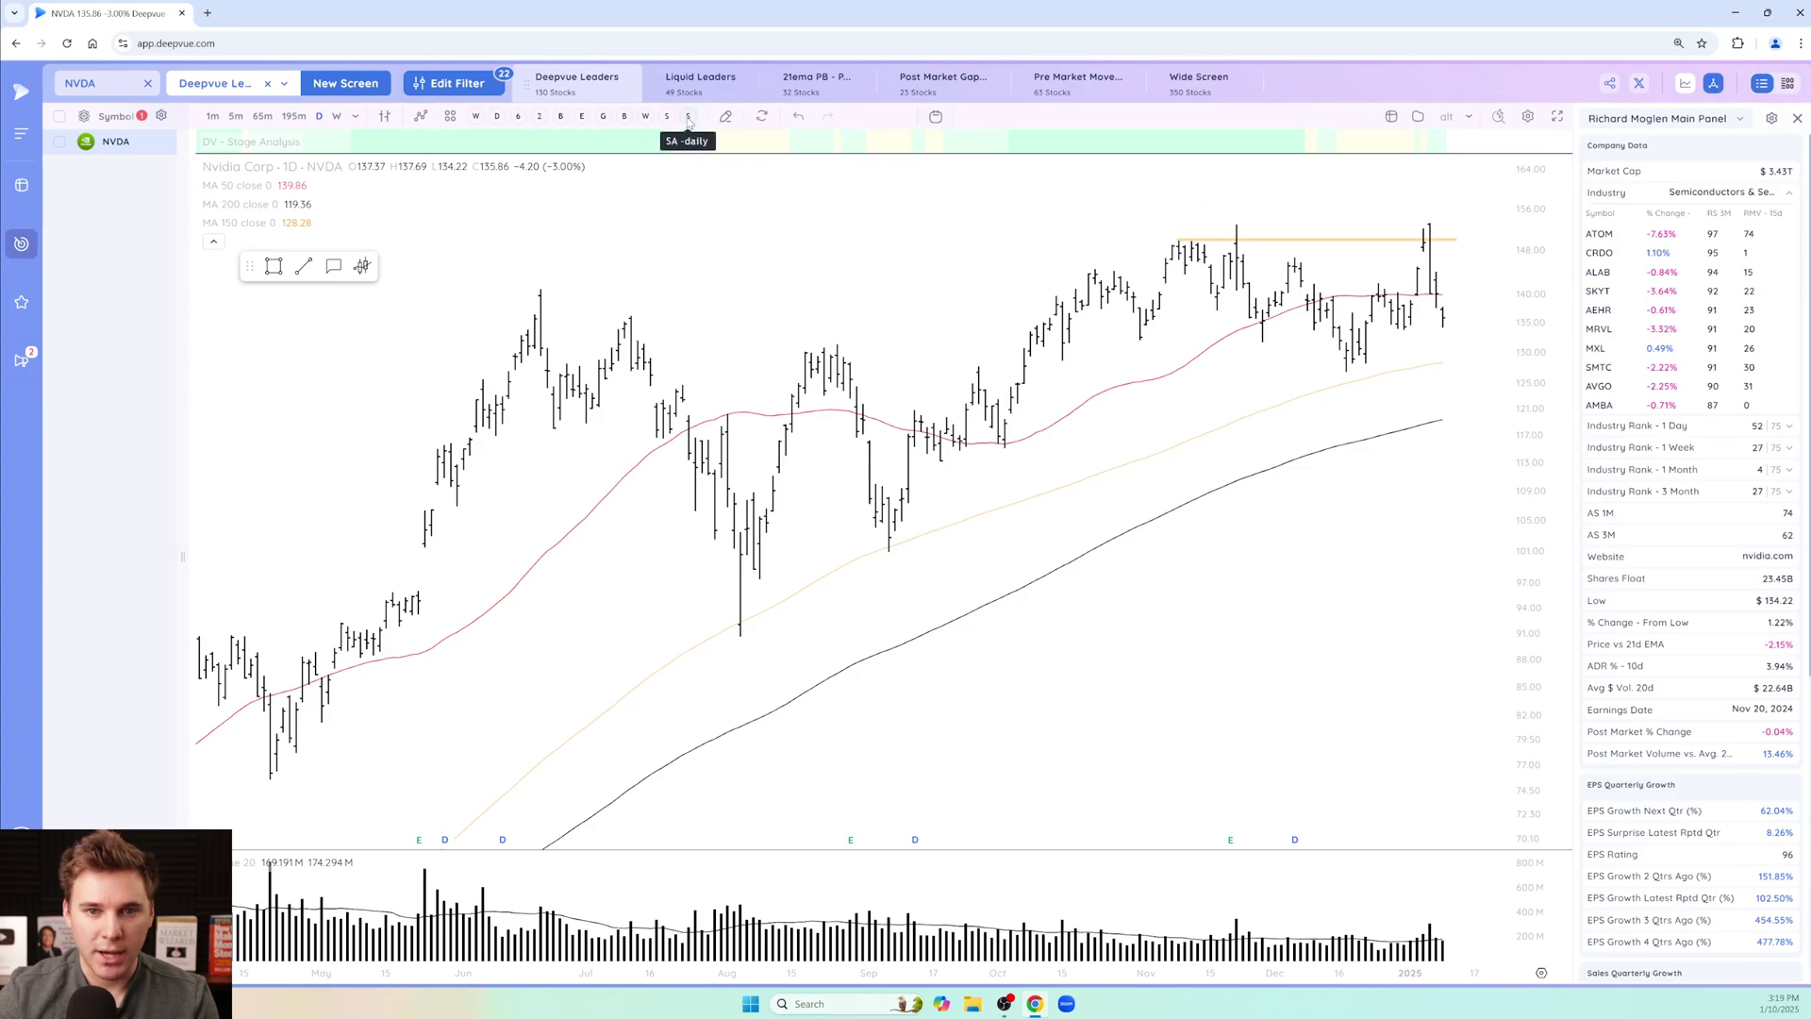
{"action": "left_click", "coordinate": [668, 117]}
{"action": "left_click", "coordinate": [685, 118]}
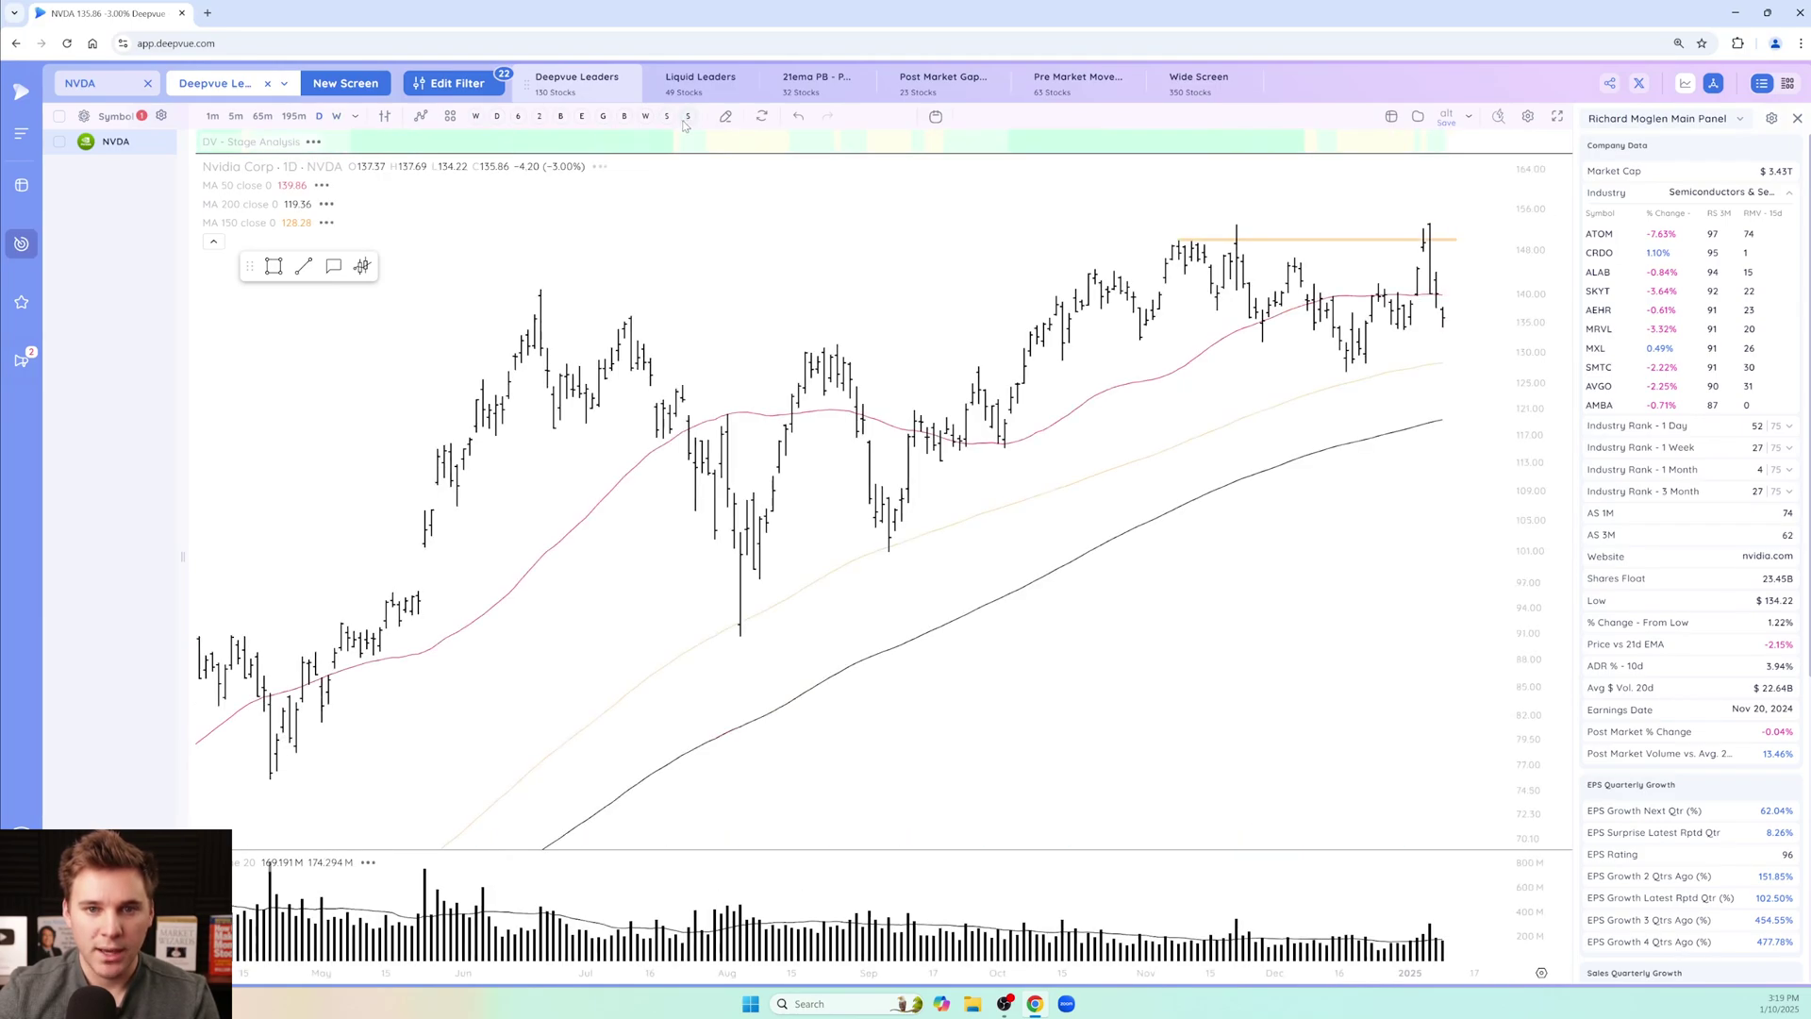
{"action": "left_click", "coordinate": [667, 117]}
{"action": "left_click", "coordinate": [687, 117]}
{"action": "scroll", "coordinate": [901, 422], "scroll_direction": "down", "scroll_amount": 2}
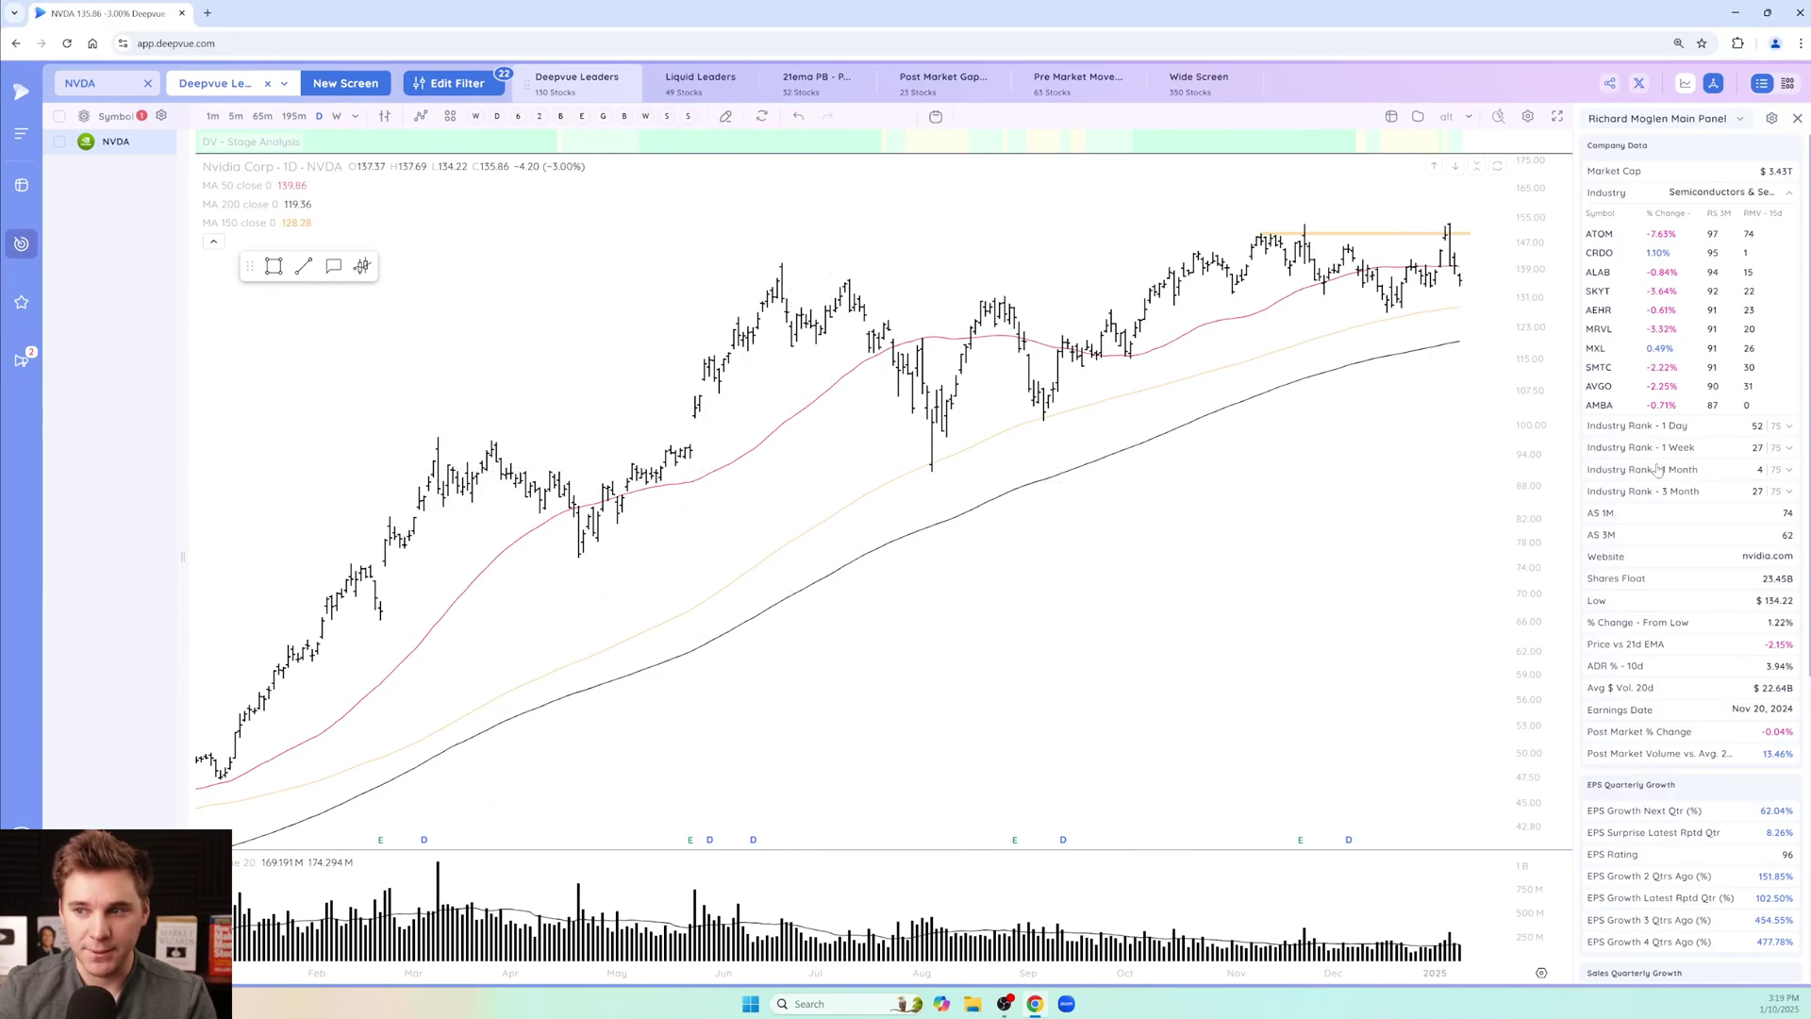
{"action": "scroll", "coordinate": [1330, 368], "scroll_direction": "up", "scroll_amount": 2}
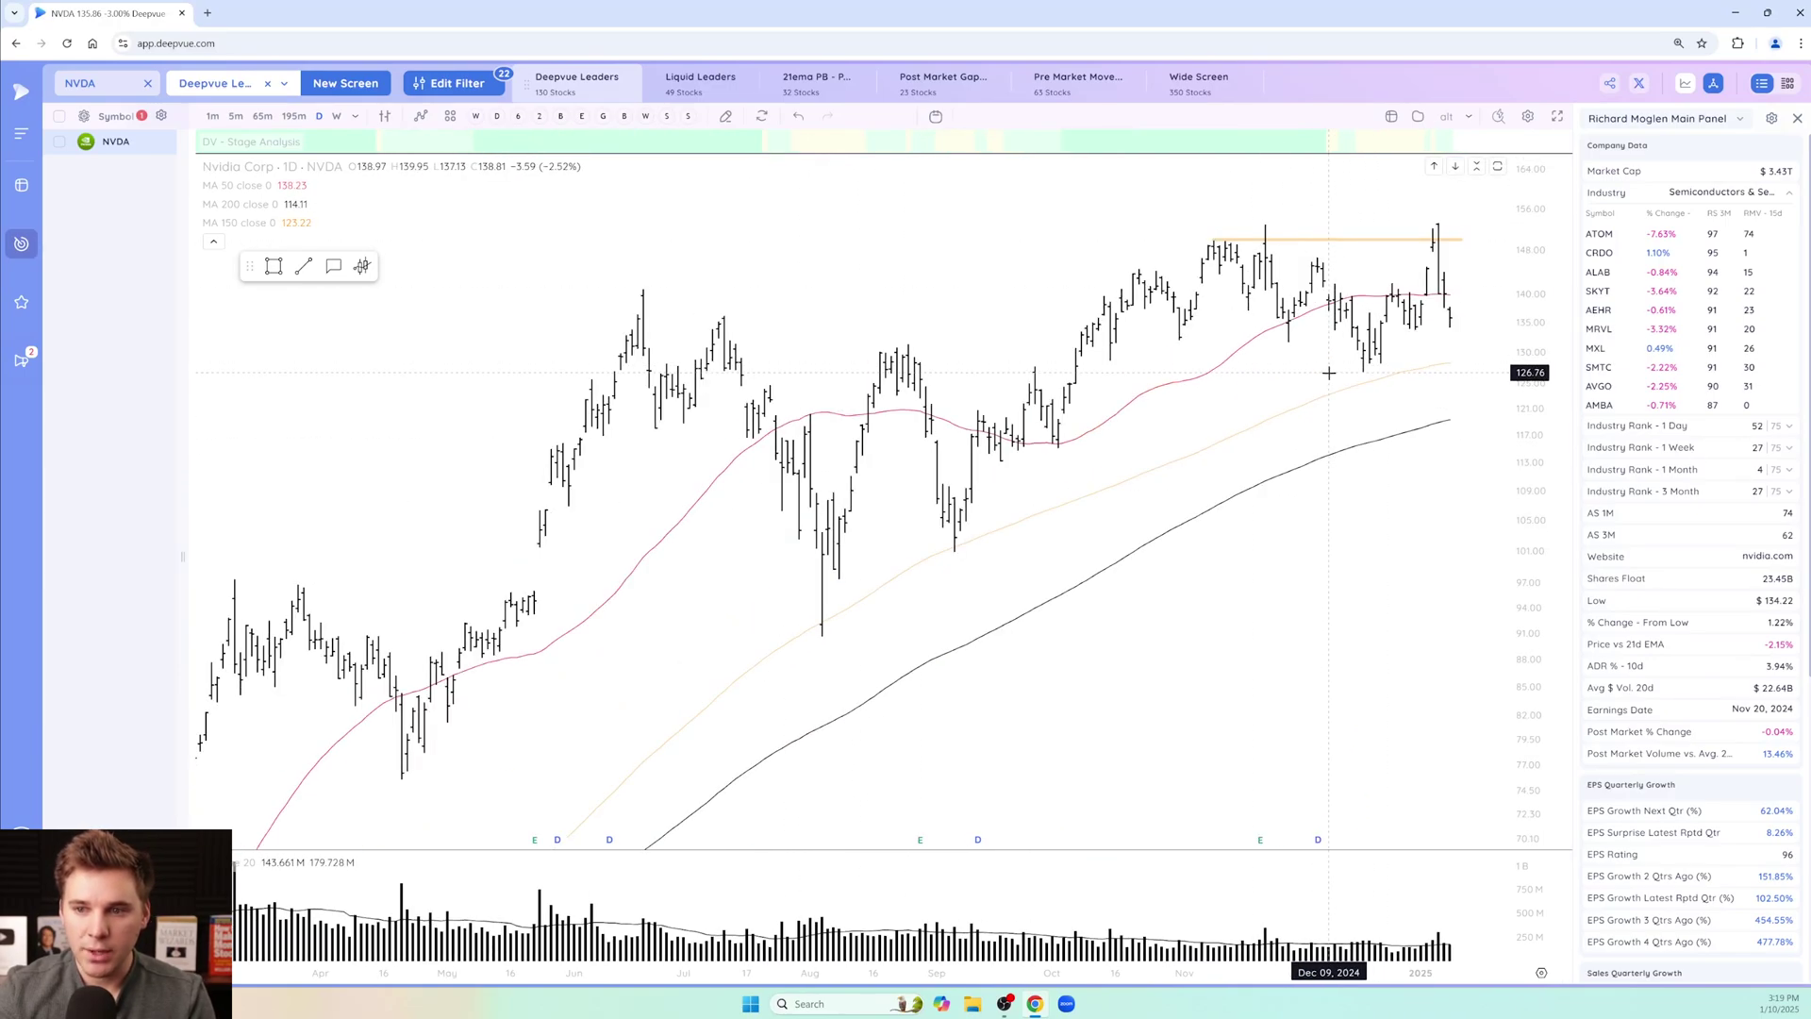
Load the Stan Weinstein data panel from the Top Traders presets.
{"action": "left_click", "coordinate": [1739, 120]}
{"action": "left_click", "coordinate": [1739, 123]}
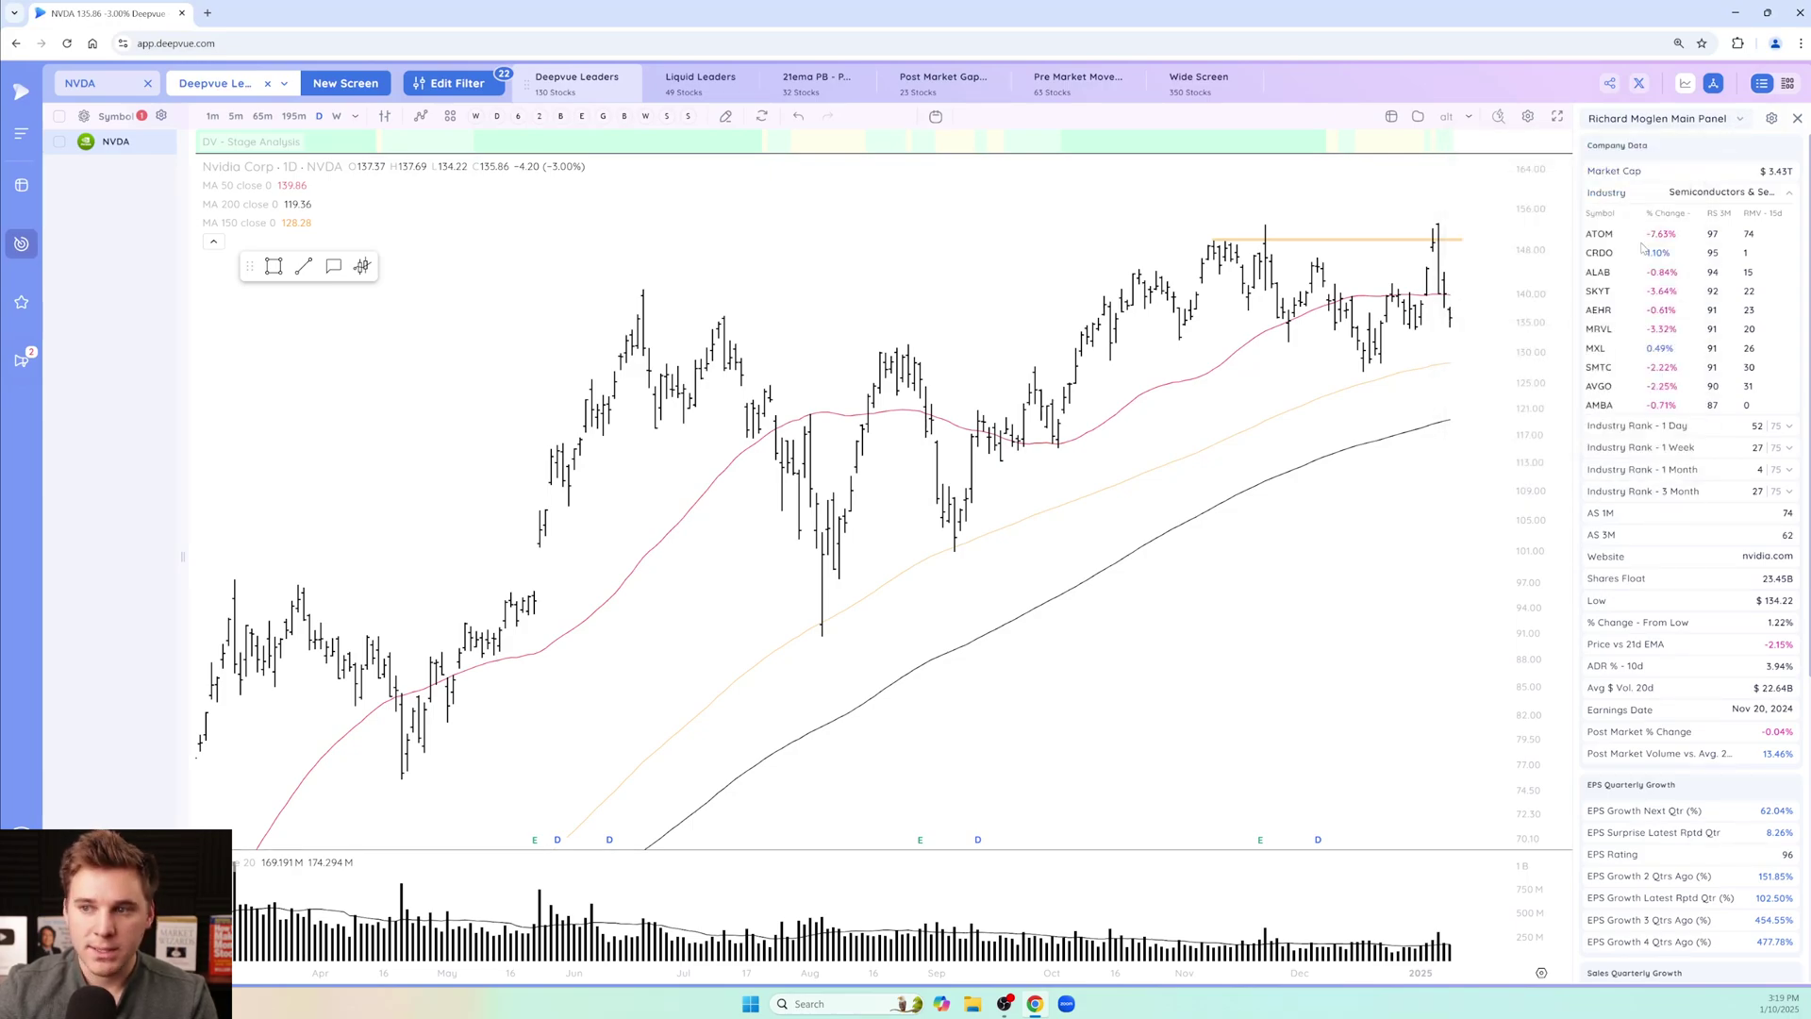
{"action": "left_click", "coordinate": [1740, 123]}
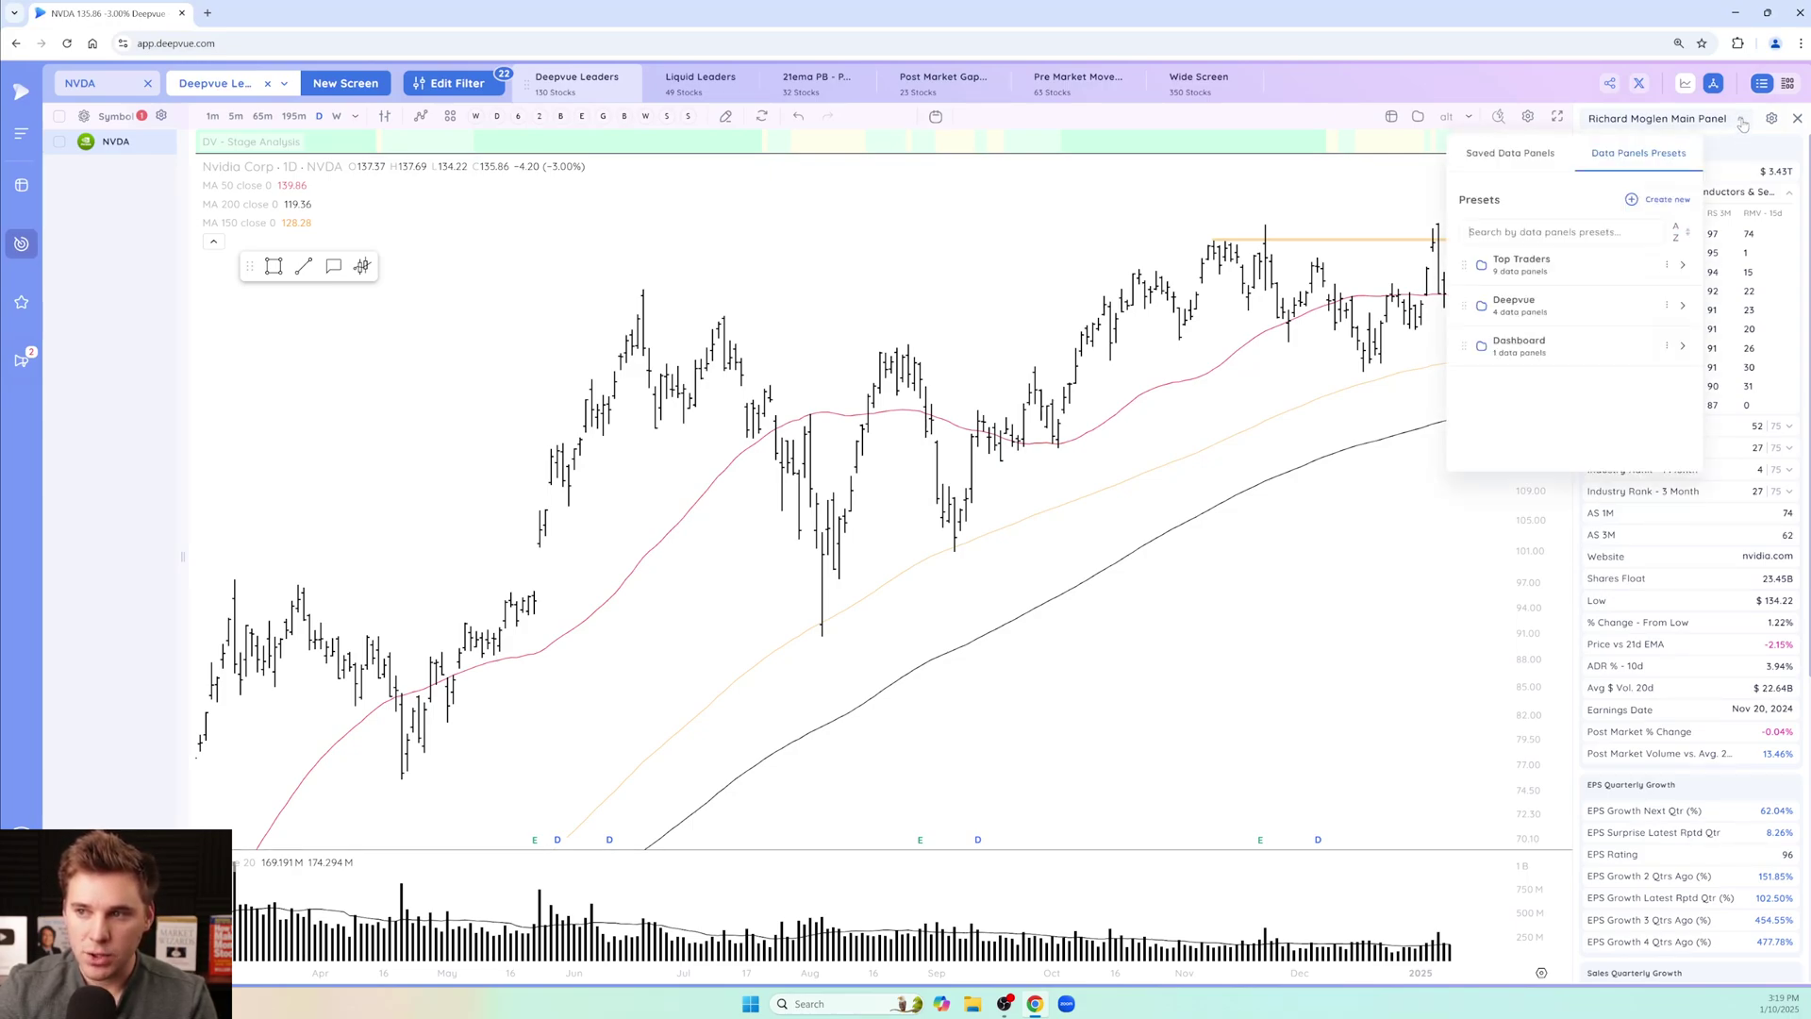
{"action": "mouse_move", "coordinate": [1586, 275]}
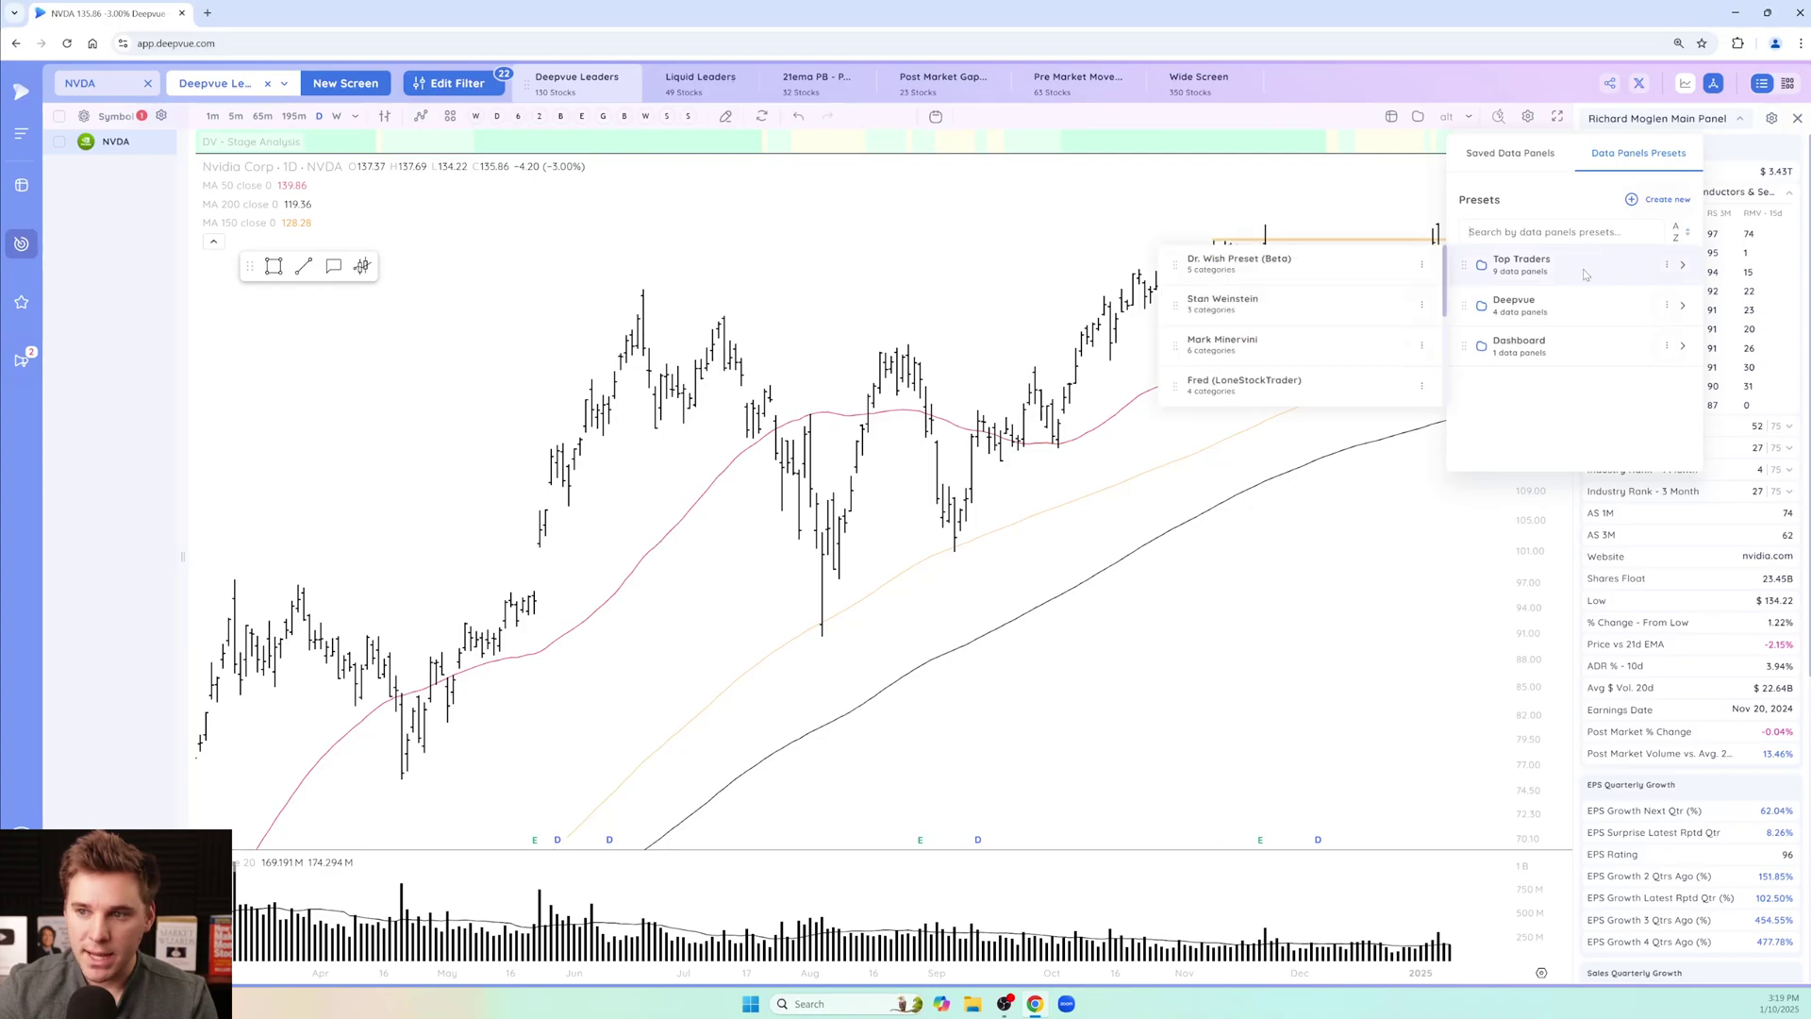
{"action": "left_click", "coordinate": [1222, 302]}
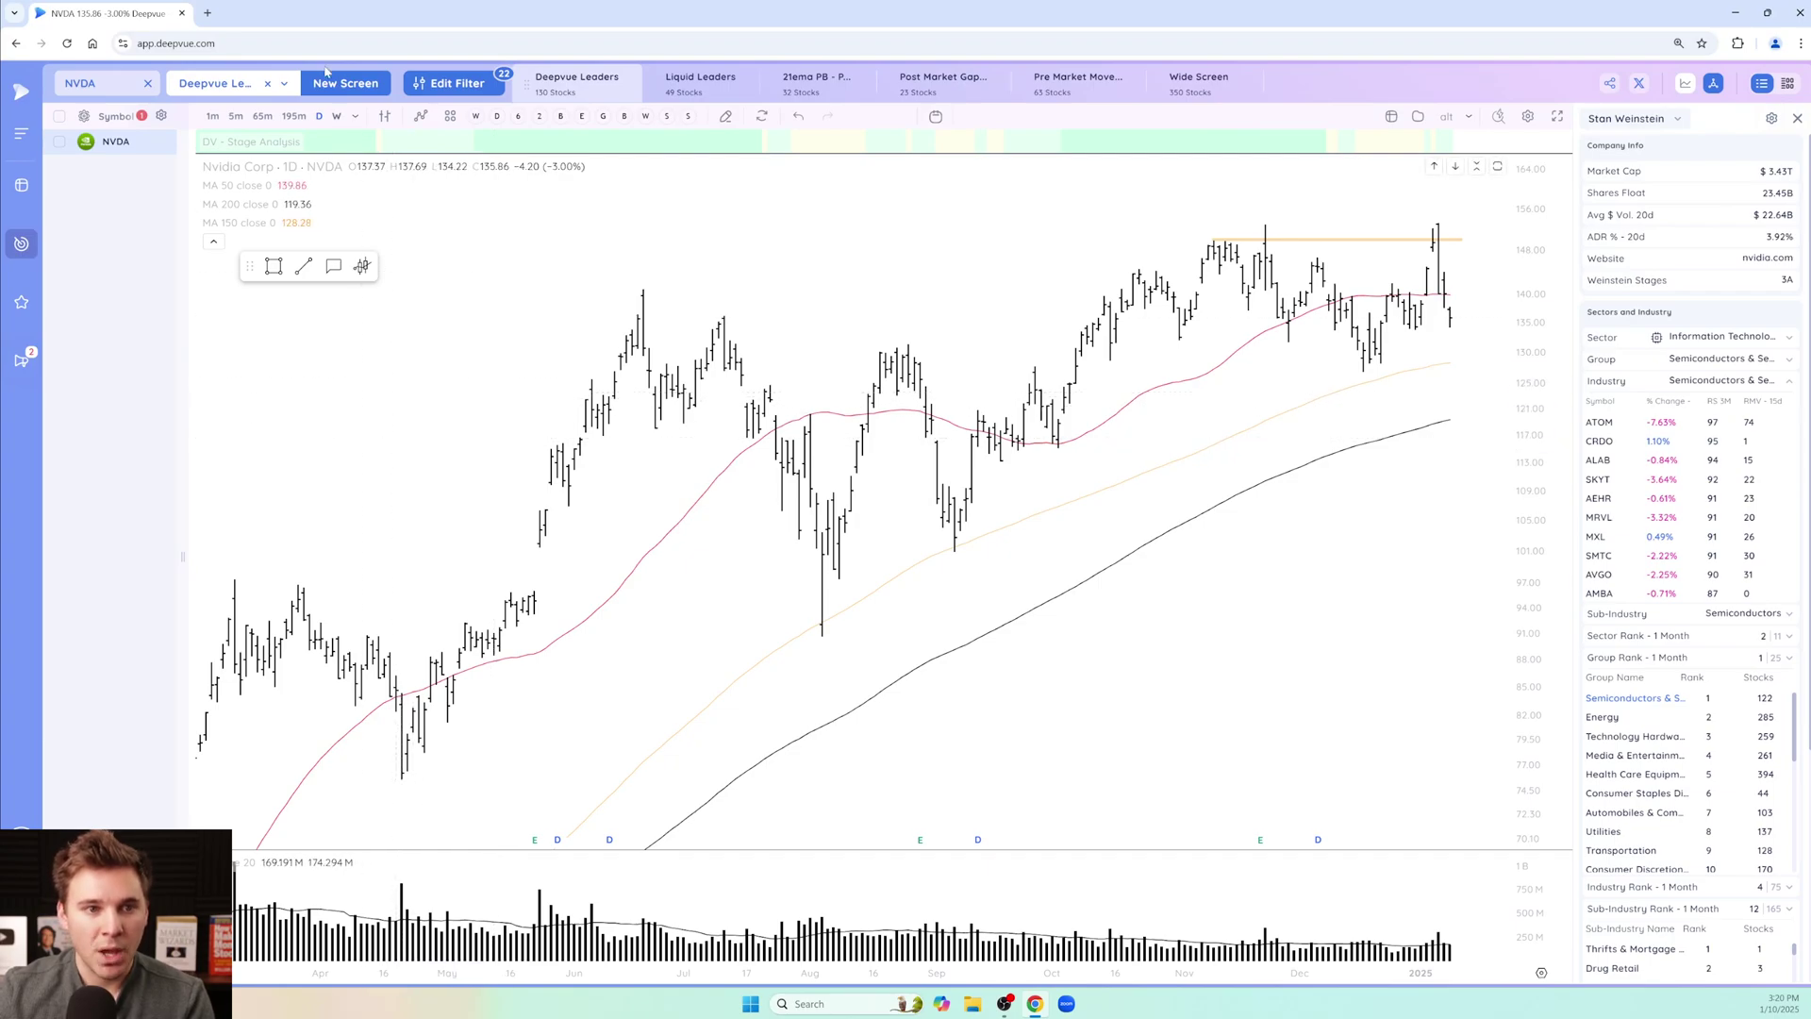
Look through the Top Traders screener presets for the Stan Weinstein checklist and stage screens.
{"action": "left_click", "coordinate": [285, 87]}
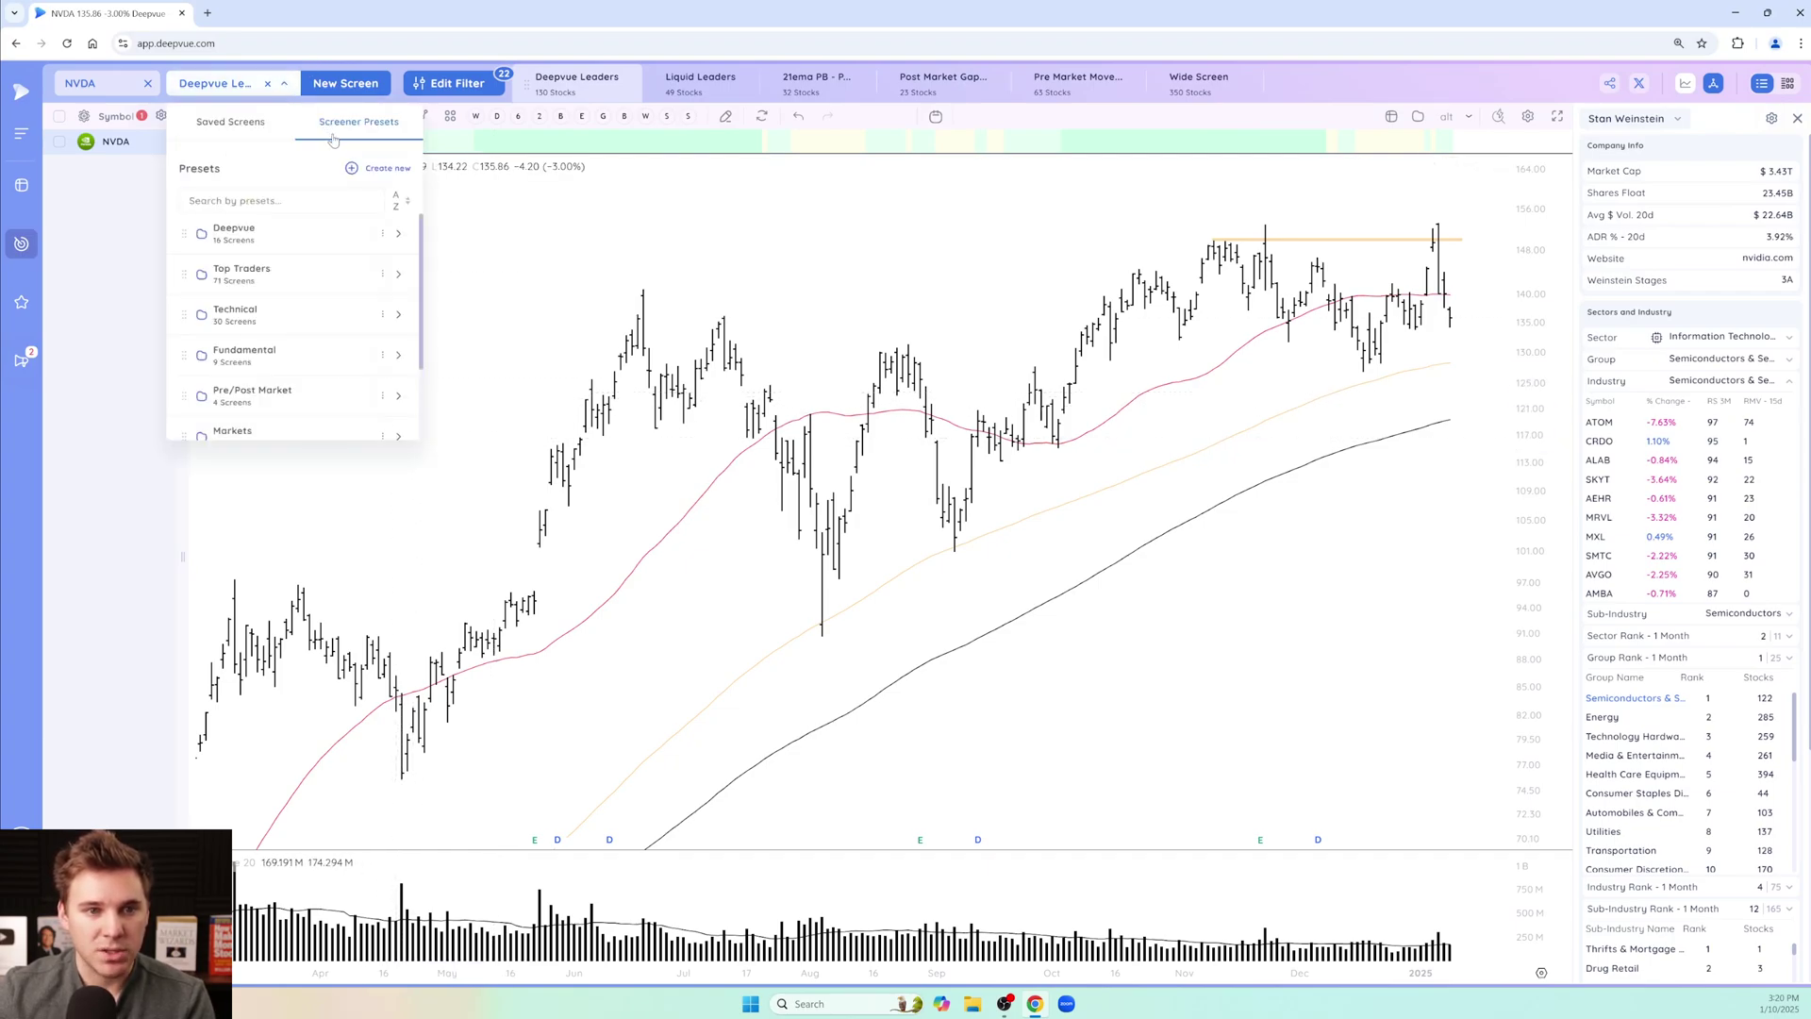
{"action": "mouse_move", "coordinate": [314, 280]}
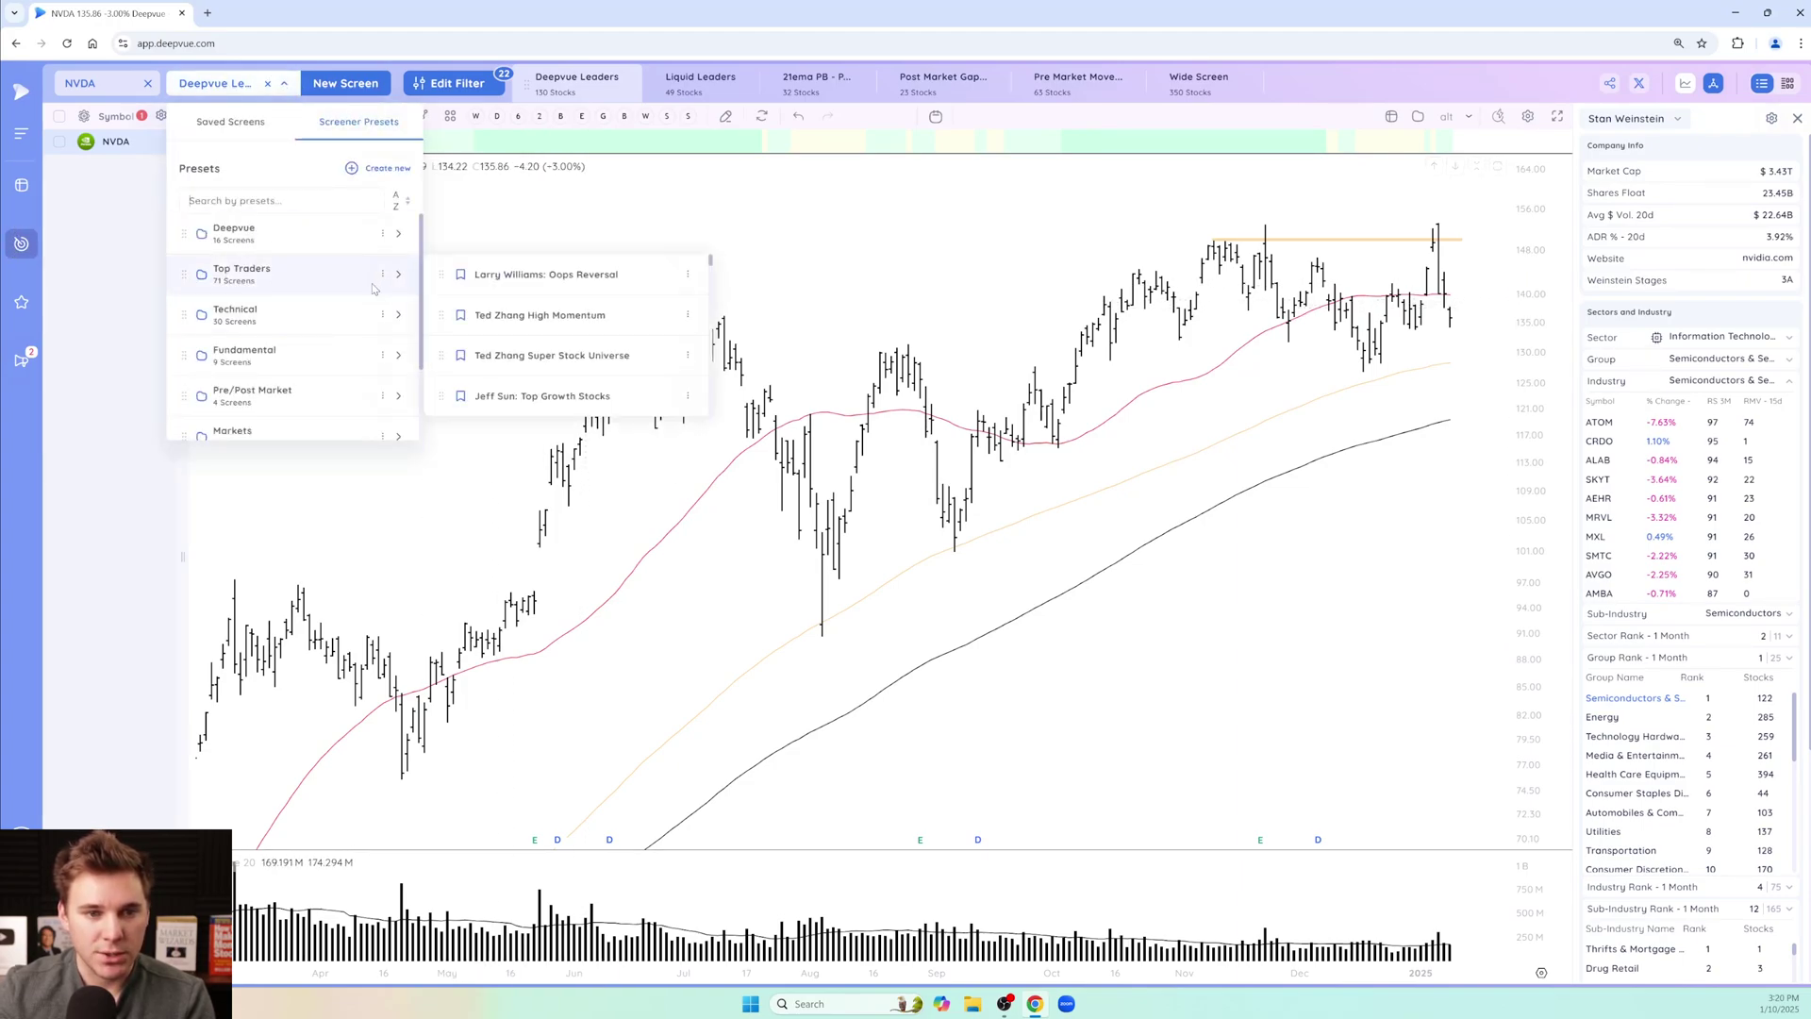
{"action": "scroll", "coordinate": [589, 340], "scroll_direction": "down", "scroll_amount": 3}
{"action": "scroll", "coordinate": [585, 335], "scroll_direction": "down", "scroll_amount": 10}
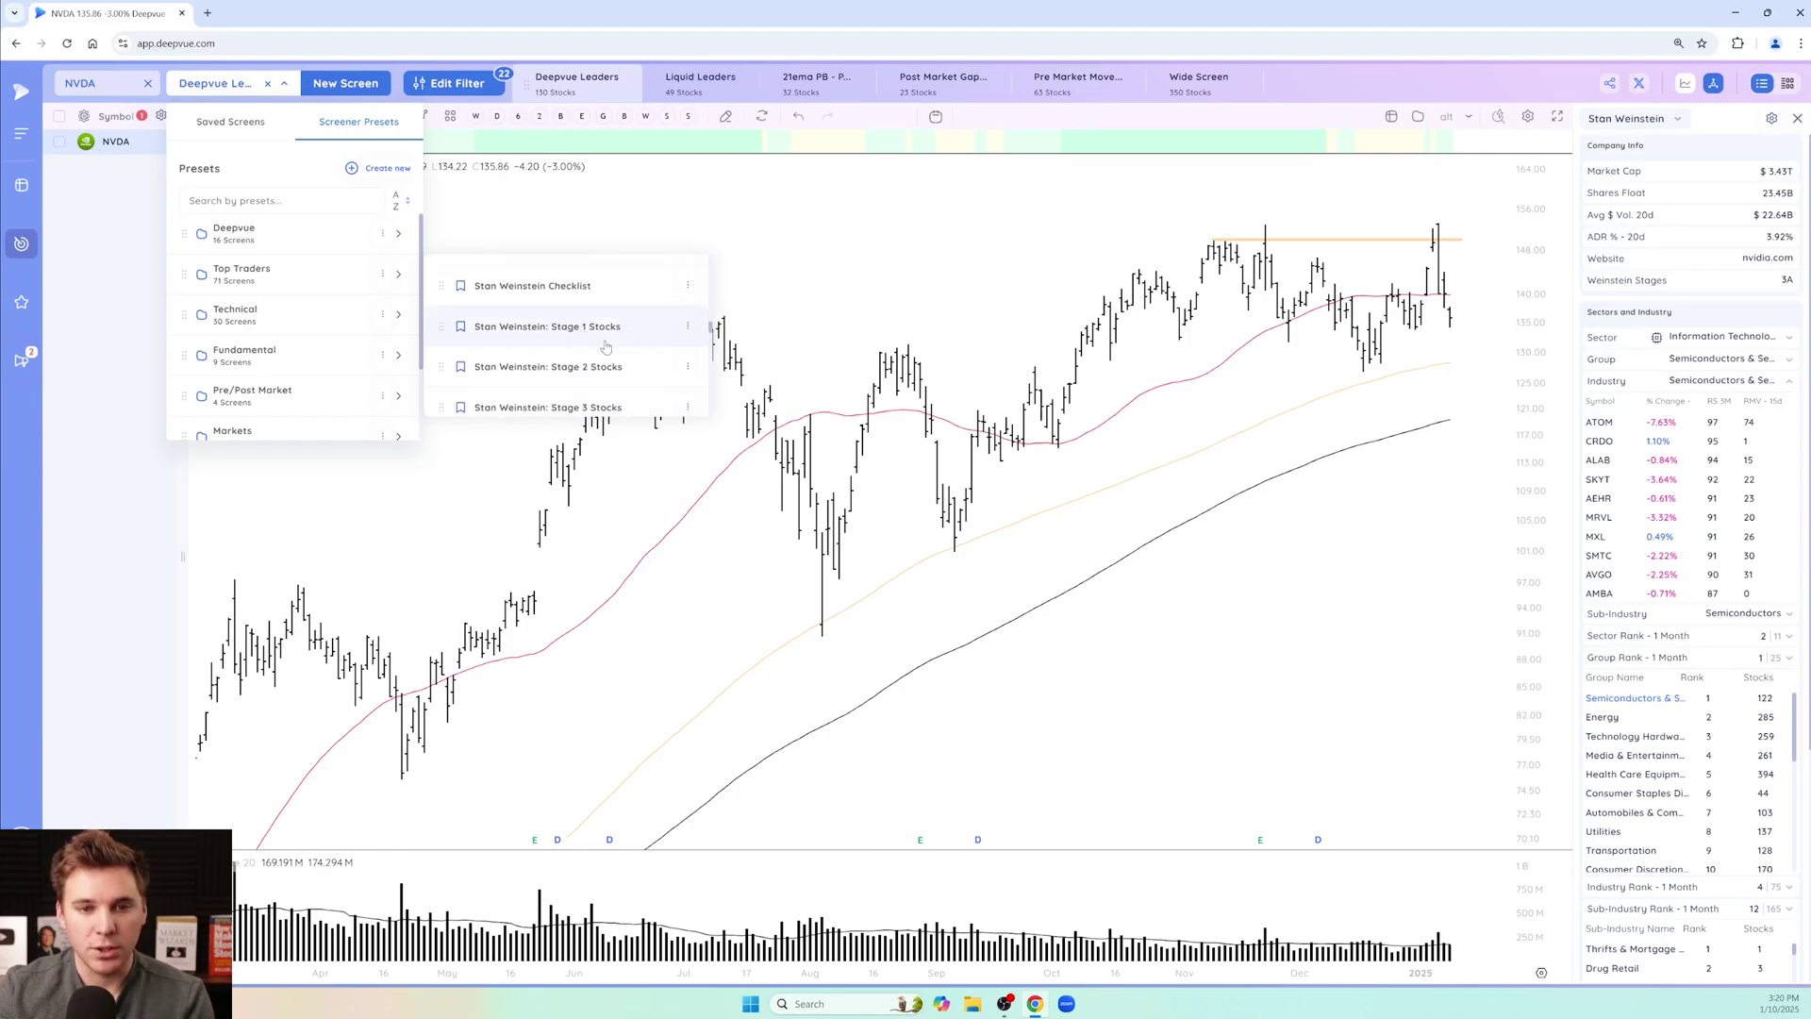
{"action": "scroll", "coordinate": [609, 340], "scroll_direction": "down", "scroll_amount": 1}
{"action": "scroll", "coordinate": [608, 334], "scroll_direction": "down", "scroll_amount": 4}
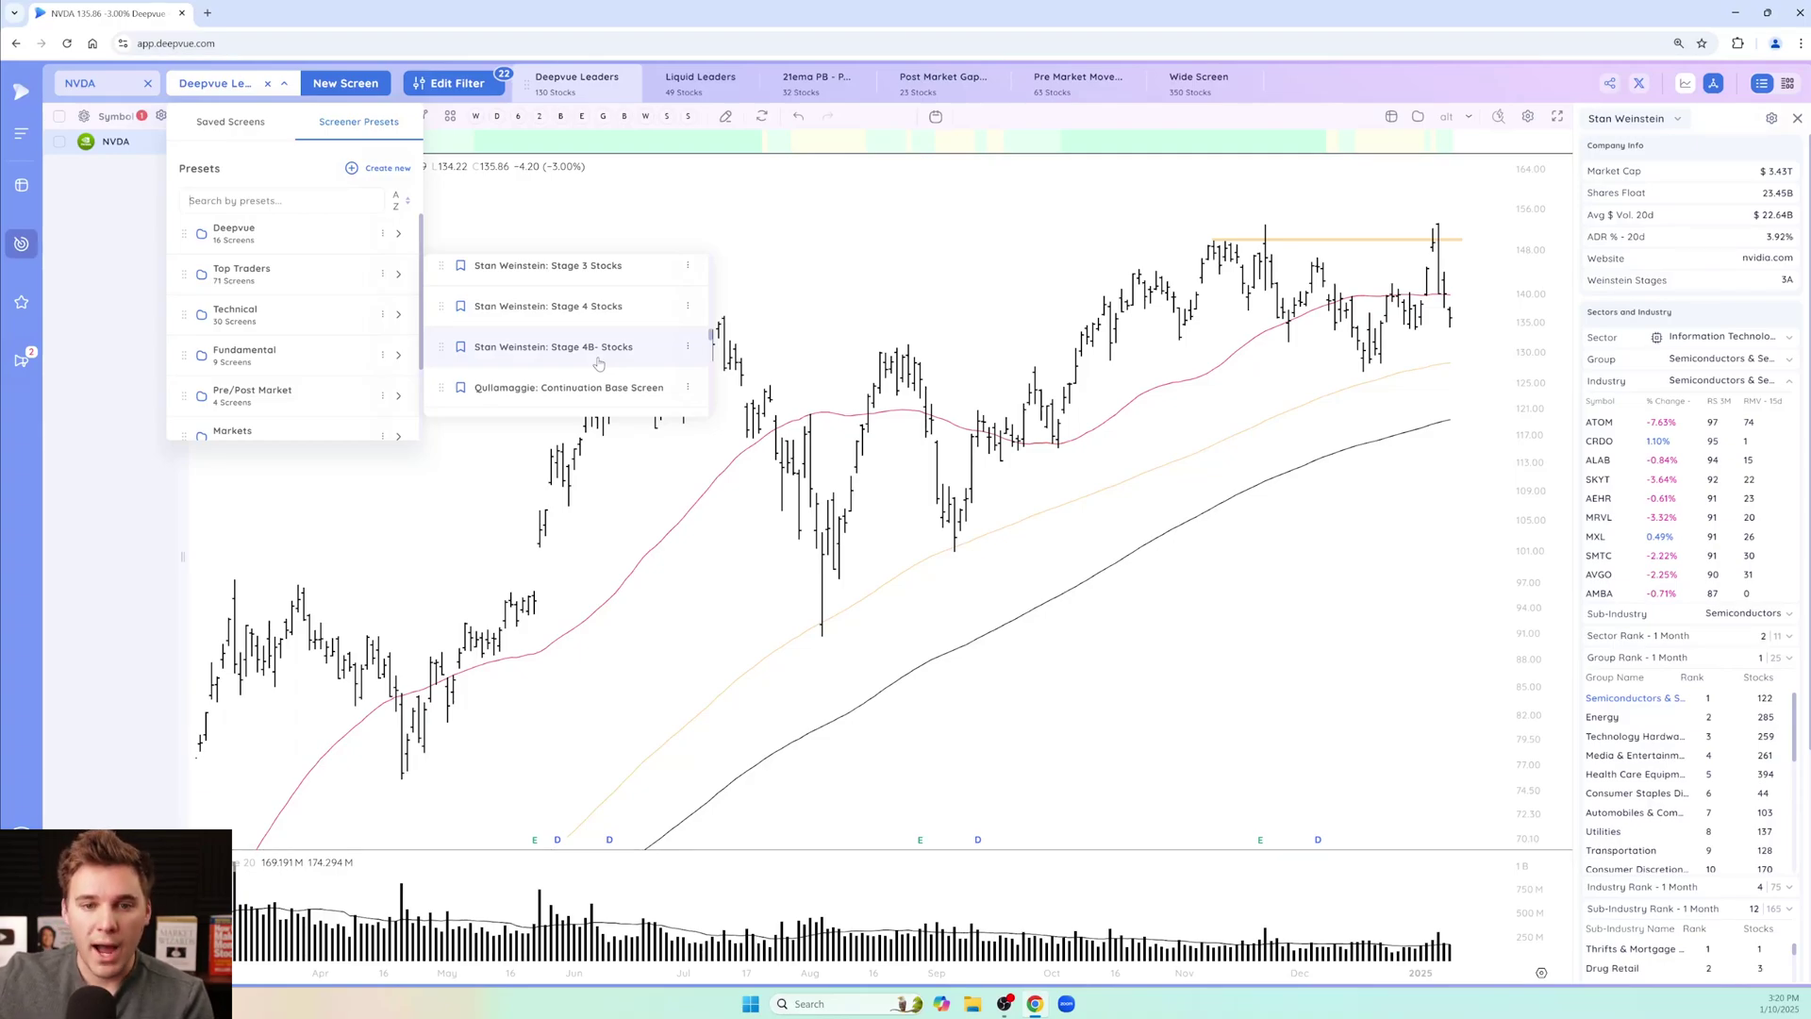
{"action": "scroll", "coordinate": [594, 330], "scroll_direction": "up", "scroll_amount": 1}
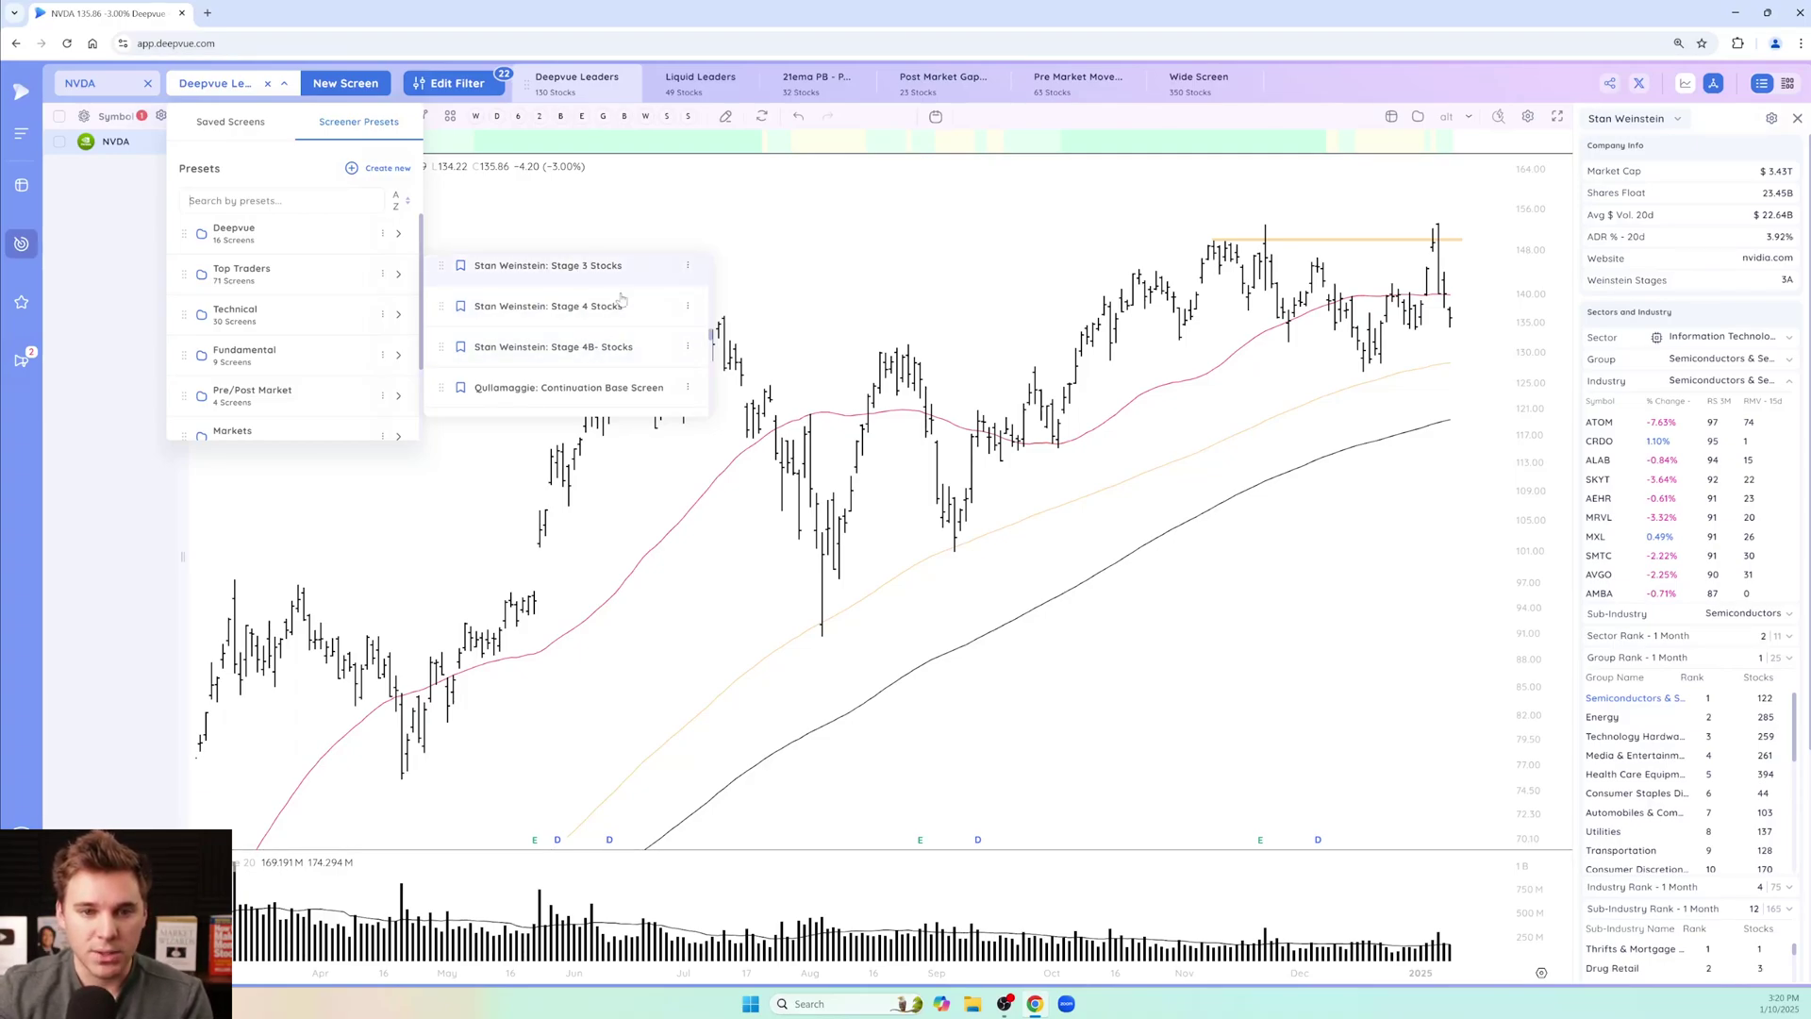
{"action": "scroll", "coordinate": [592, 327], "scroll_direction": "up", "scroll_amount": 1}
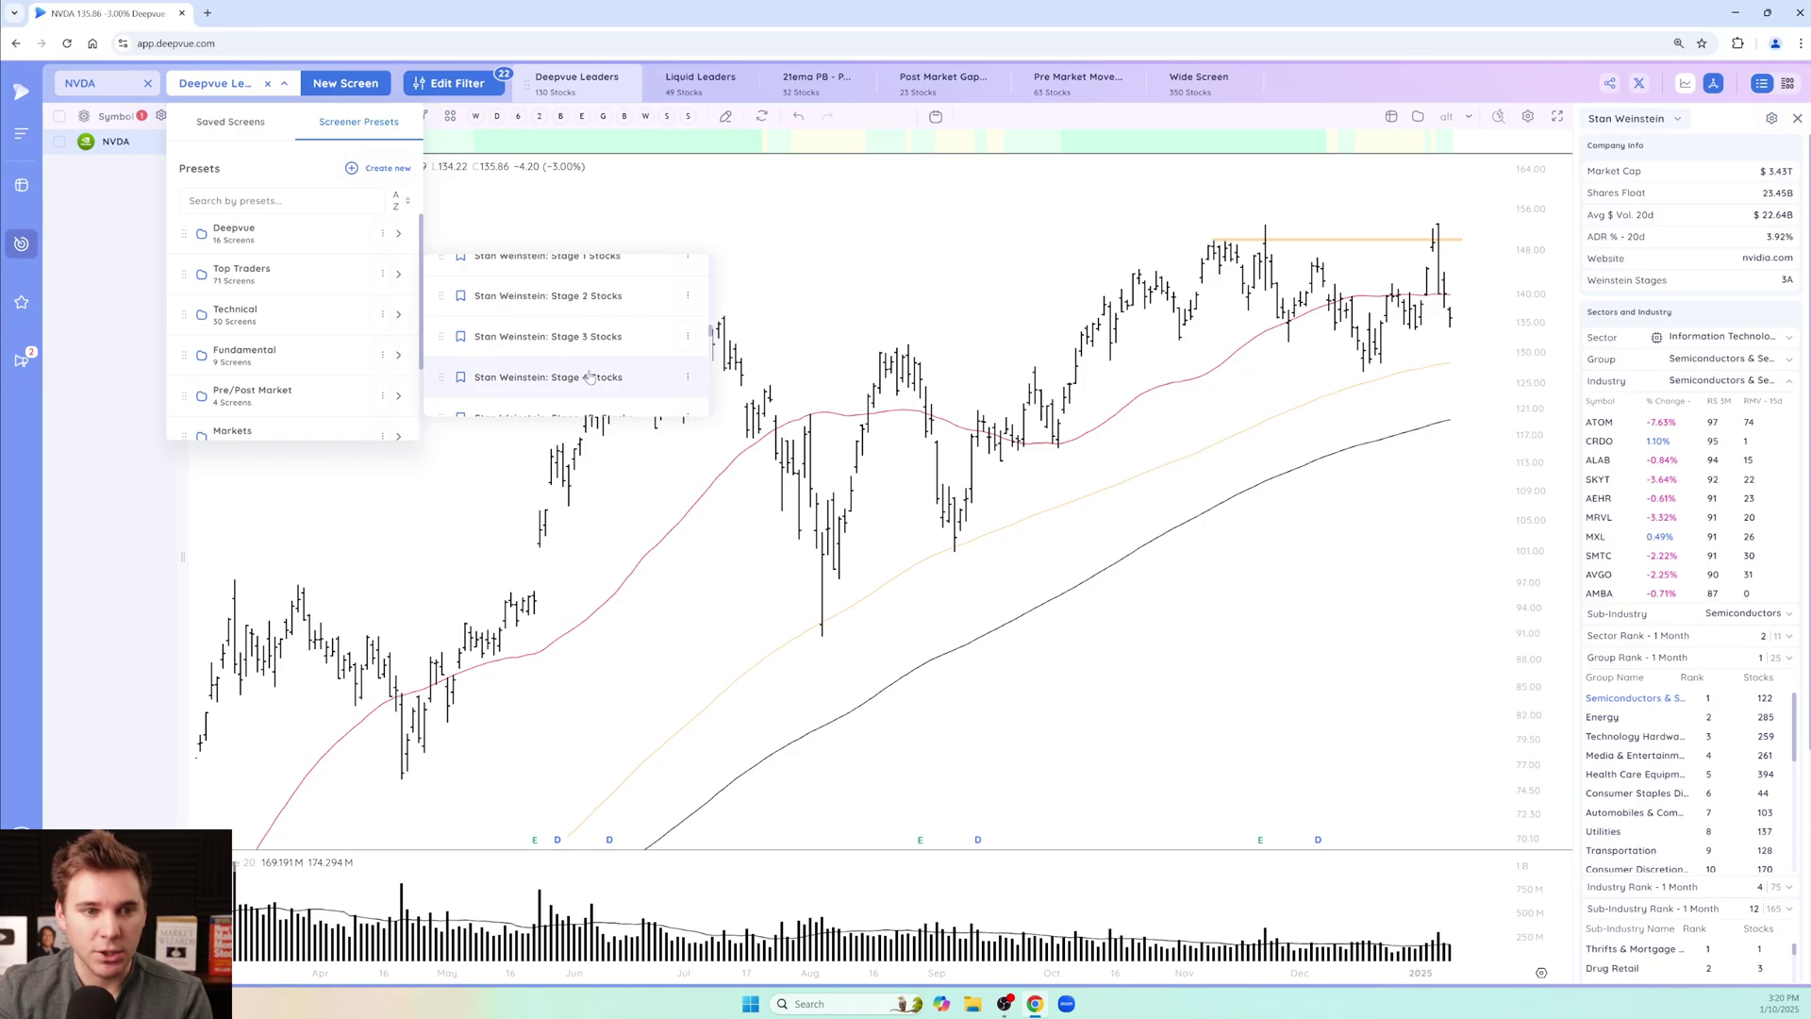
Browse the Deepvue screener presets and load the Stage Analysis Leaders screen.
{"action": "left_click", "coordinate": [335, 232]}
{"action": "left_click", "coordinate": [386, 245]}
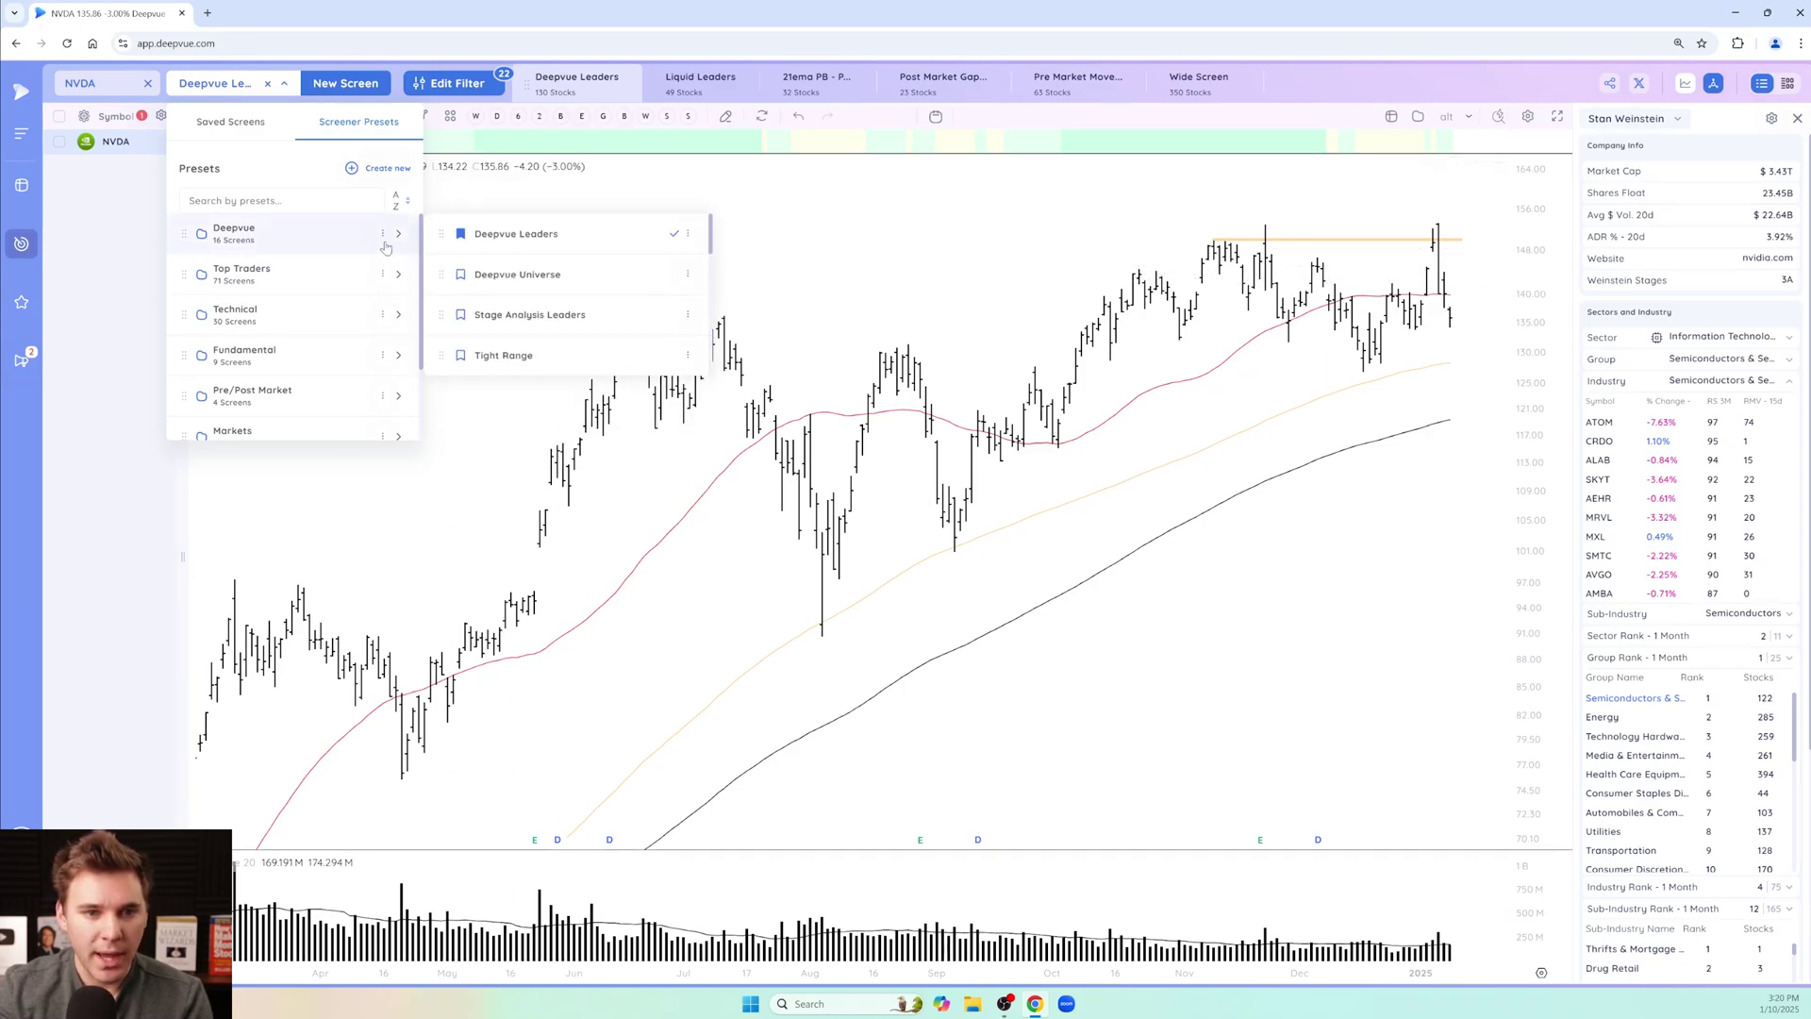
{"action": "scroll", "coordinate": [571, 295], "scroll_direction": "down", "scroll_amount": 8}
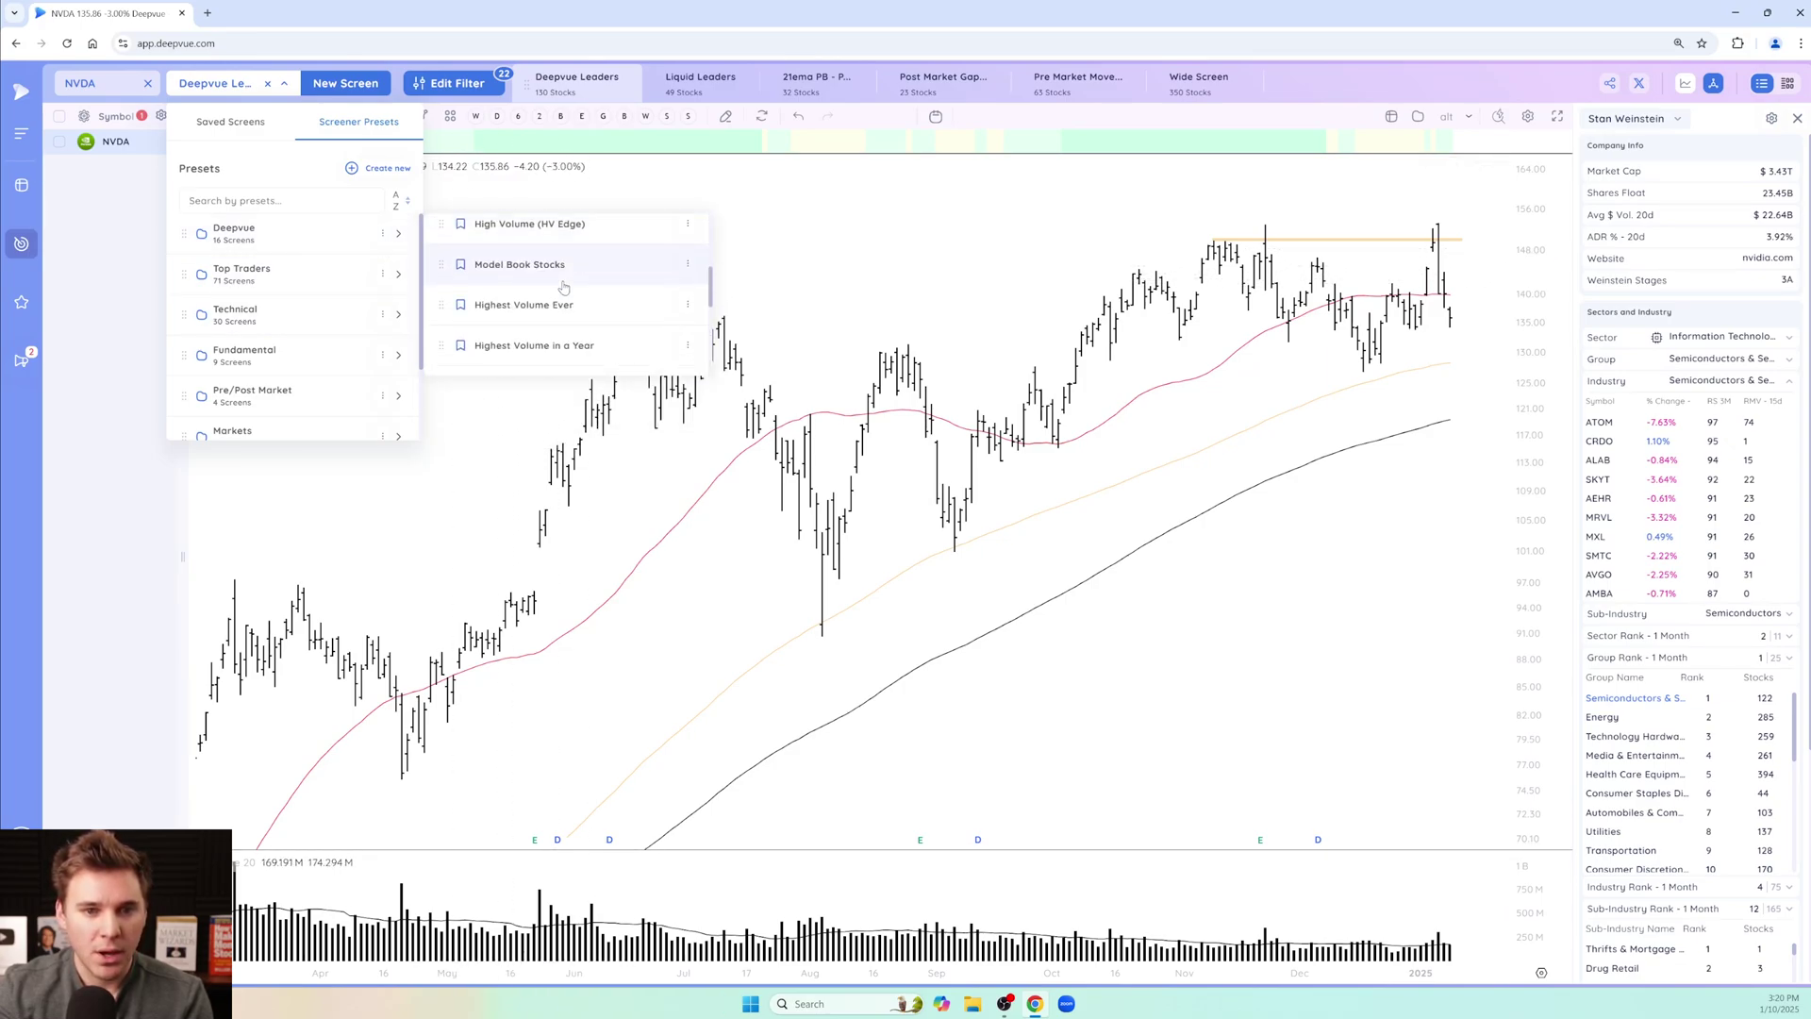
{"action": "scroll", "coordinate": [571, 295], "scroll_direction": "down", "scroll_amount": 6}
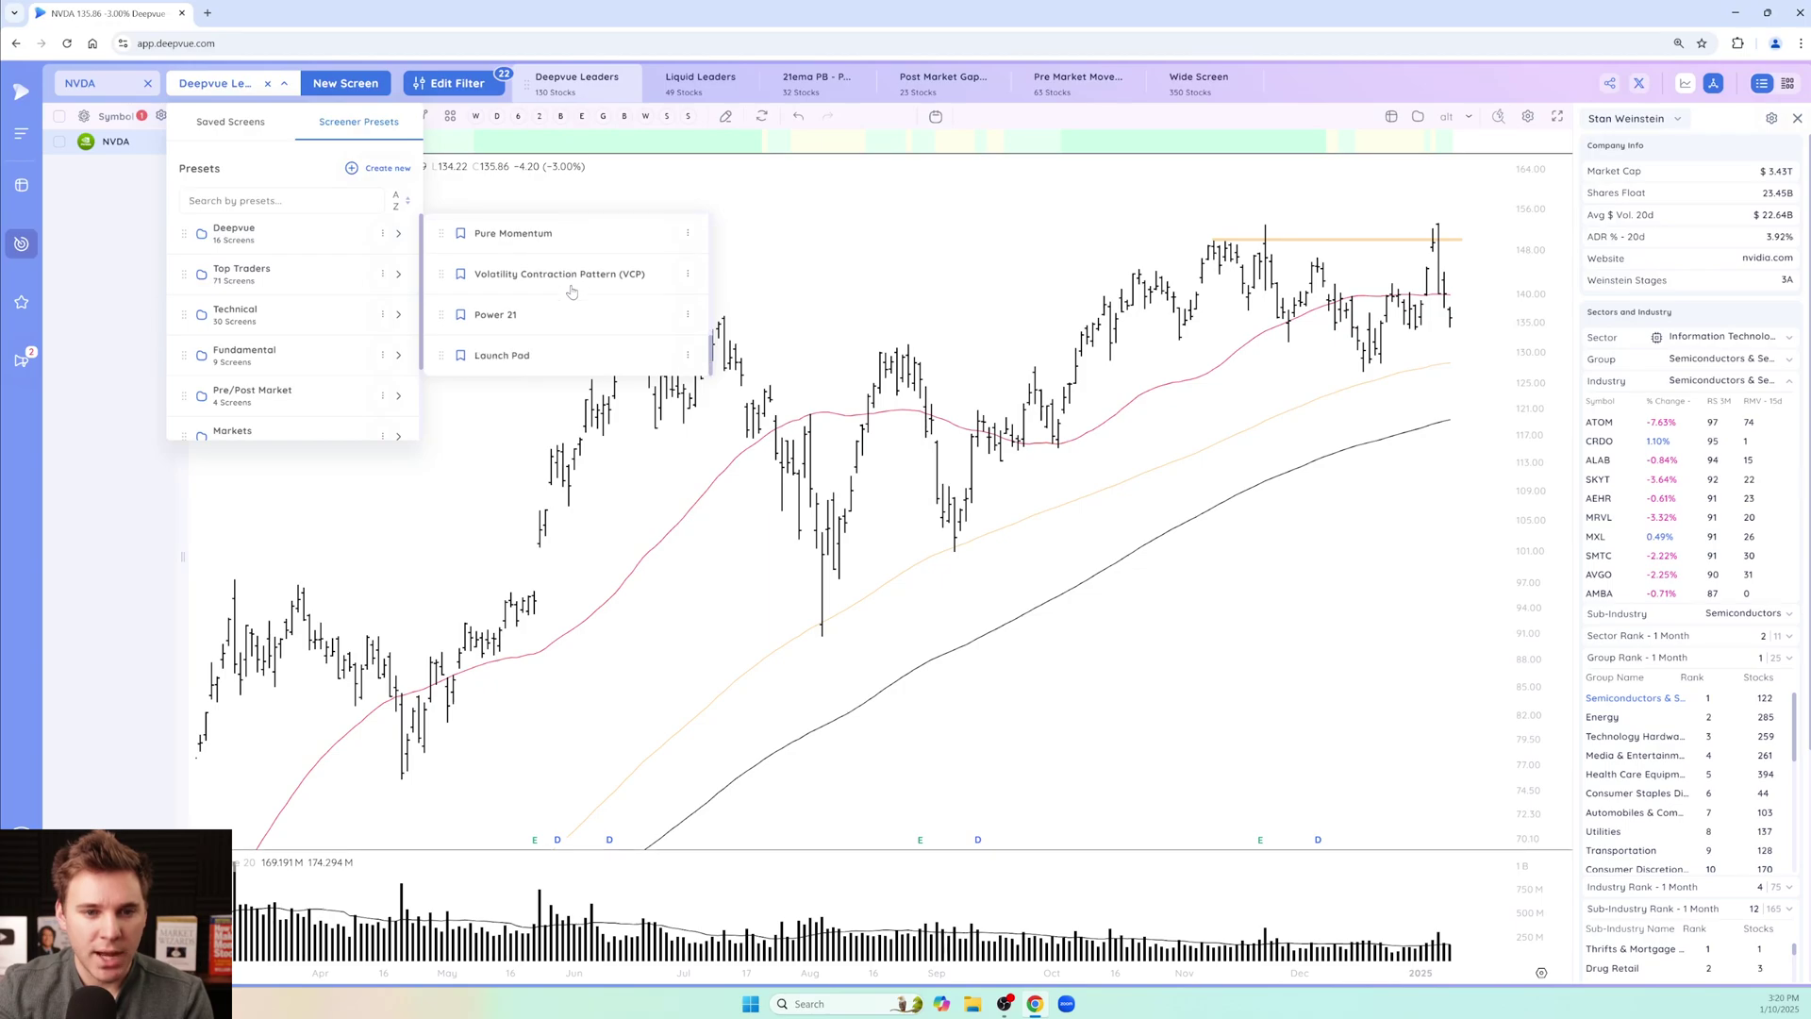
{"action": "scroll", "coordinate": [553, 307], "scroll_direction": "up", "scroll_amount": 14}
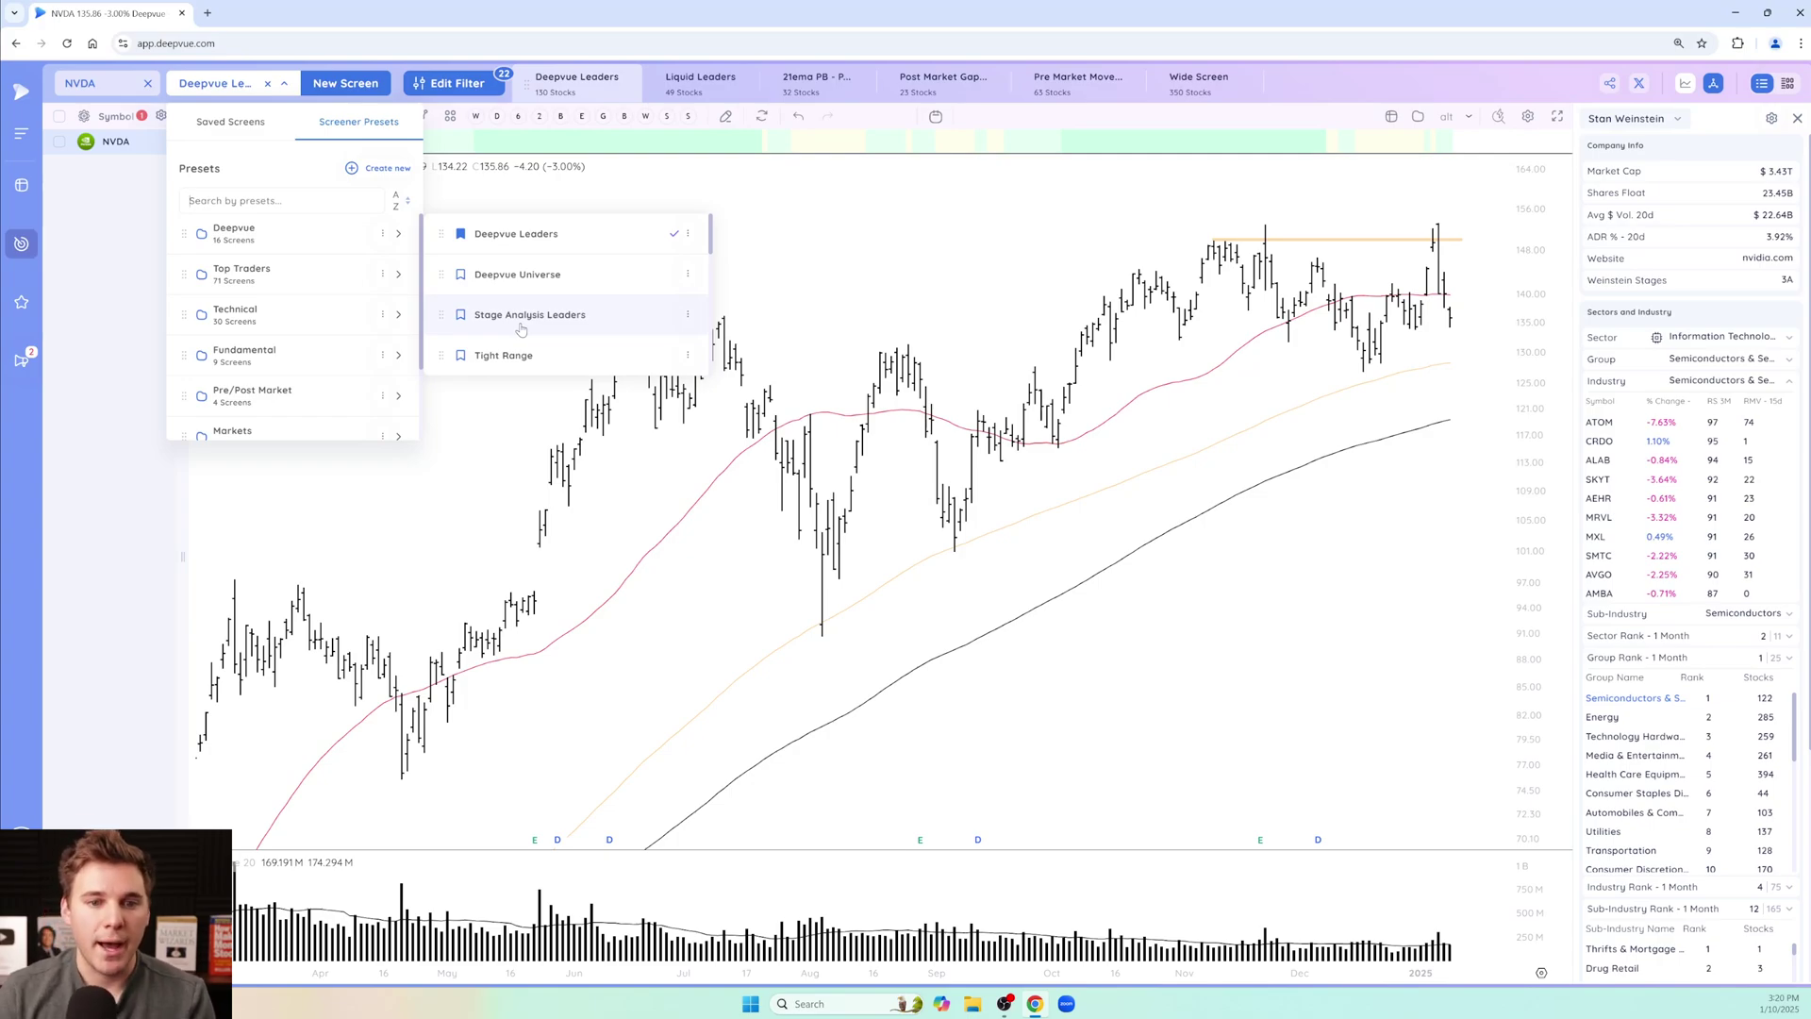
{"action": "left_click", "coordinate": [521, 319]}
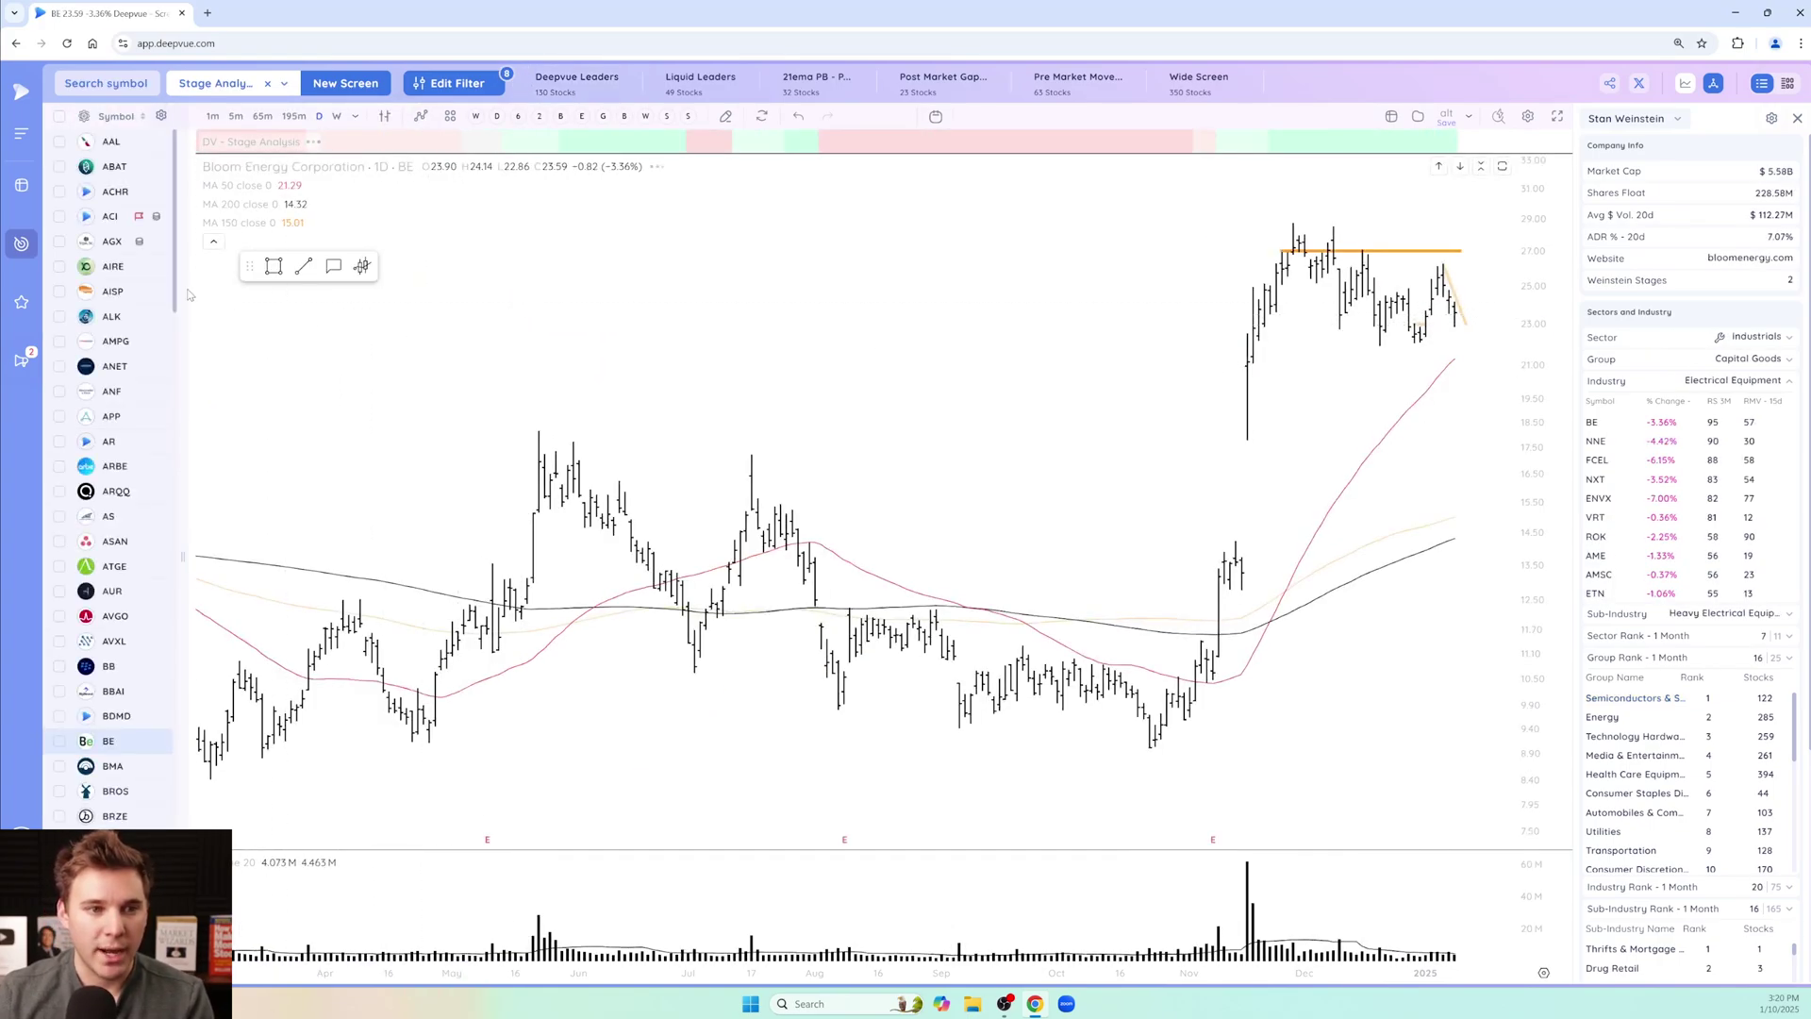
Show the AAL daily chart from the screen results and examine its price history against the moving averages.
{"action": "left_click", "coordinate": [126, 143]}
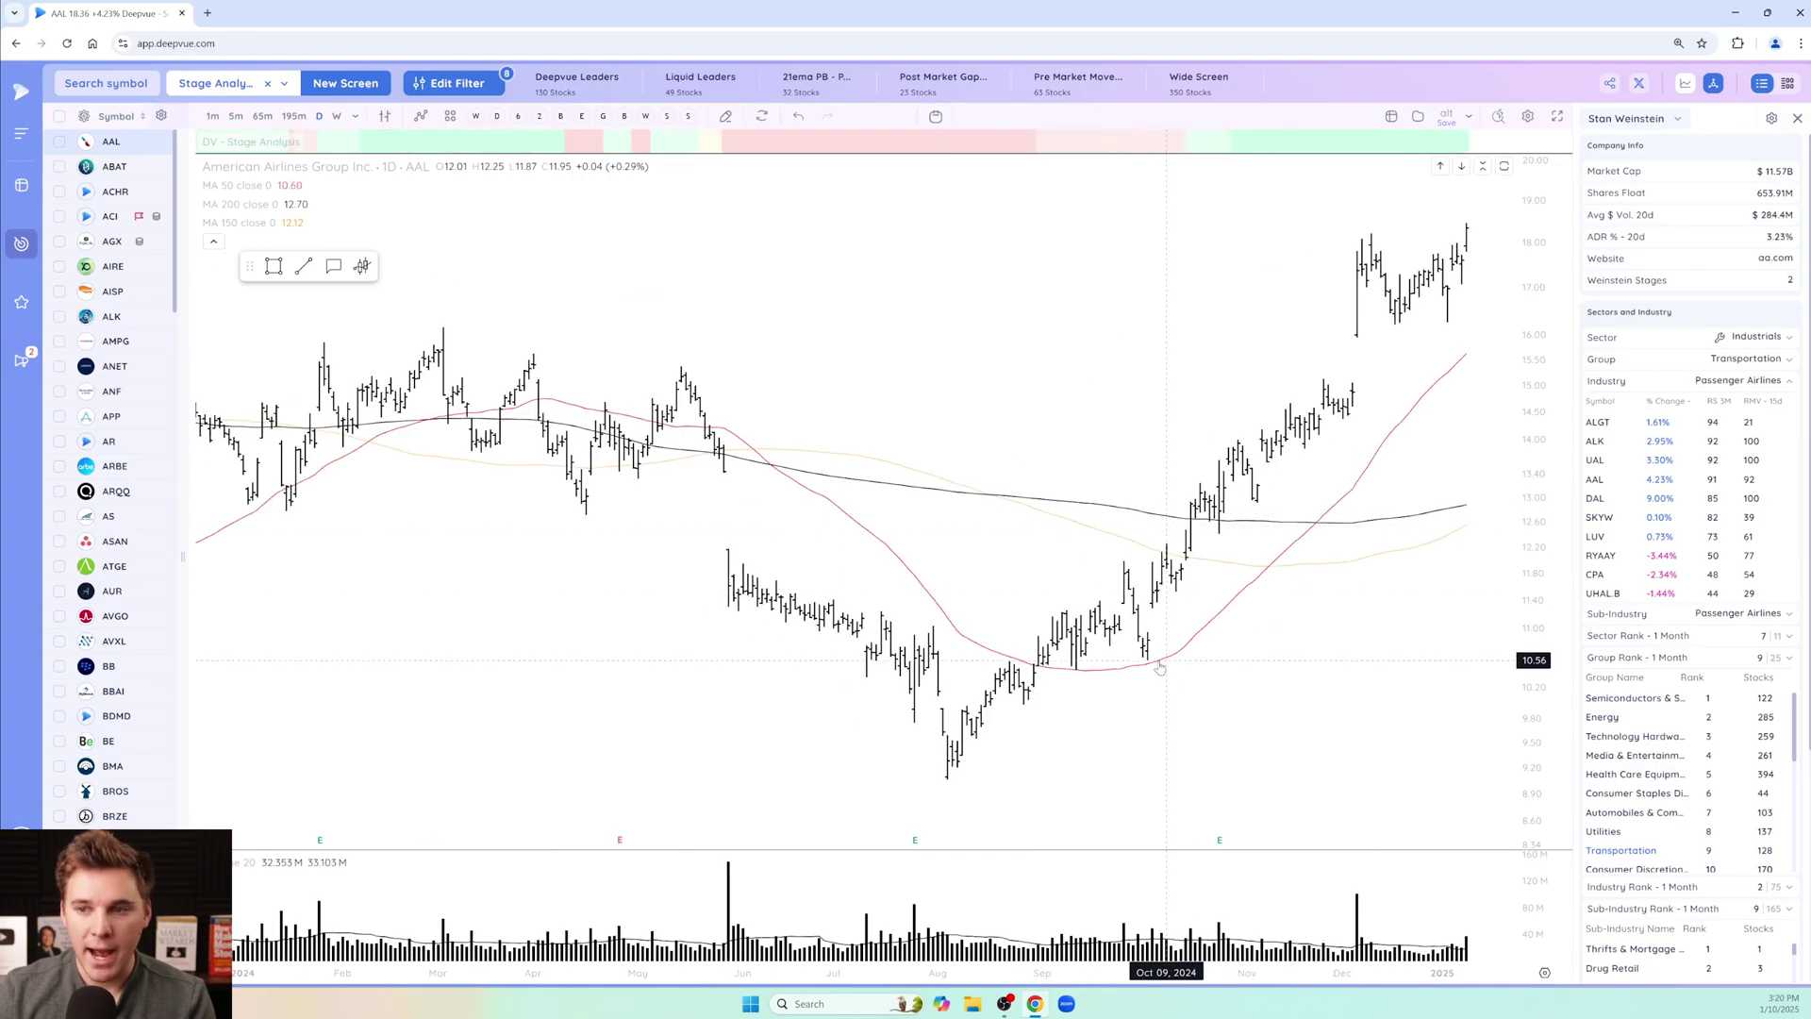
{"action": "scroll", "coordinate": [1273, 424], "scroll_direction": "down", "scroll_amount": 3}
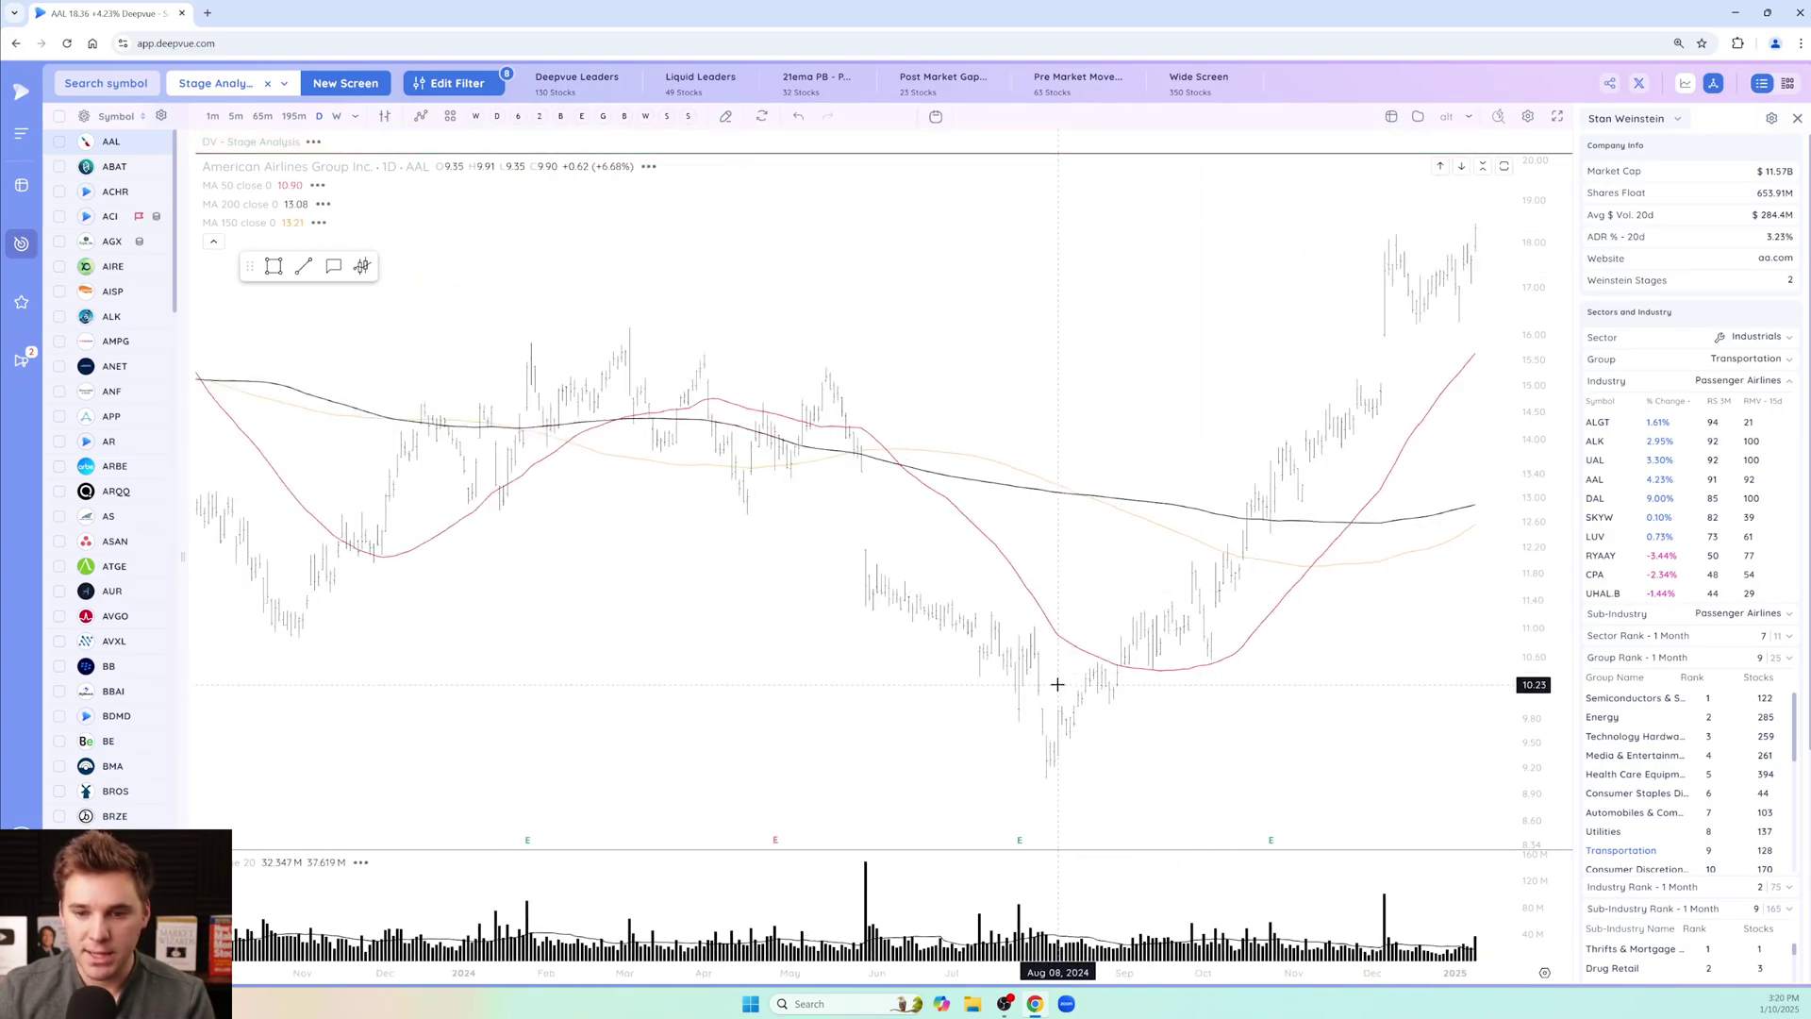
{"action": "scroll", "coordinate": [943, 660], "scroll_direction": "up", "scroll_amount": 3}
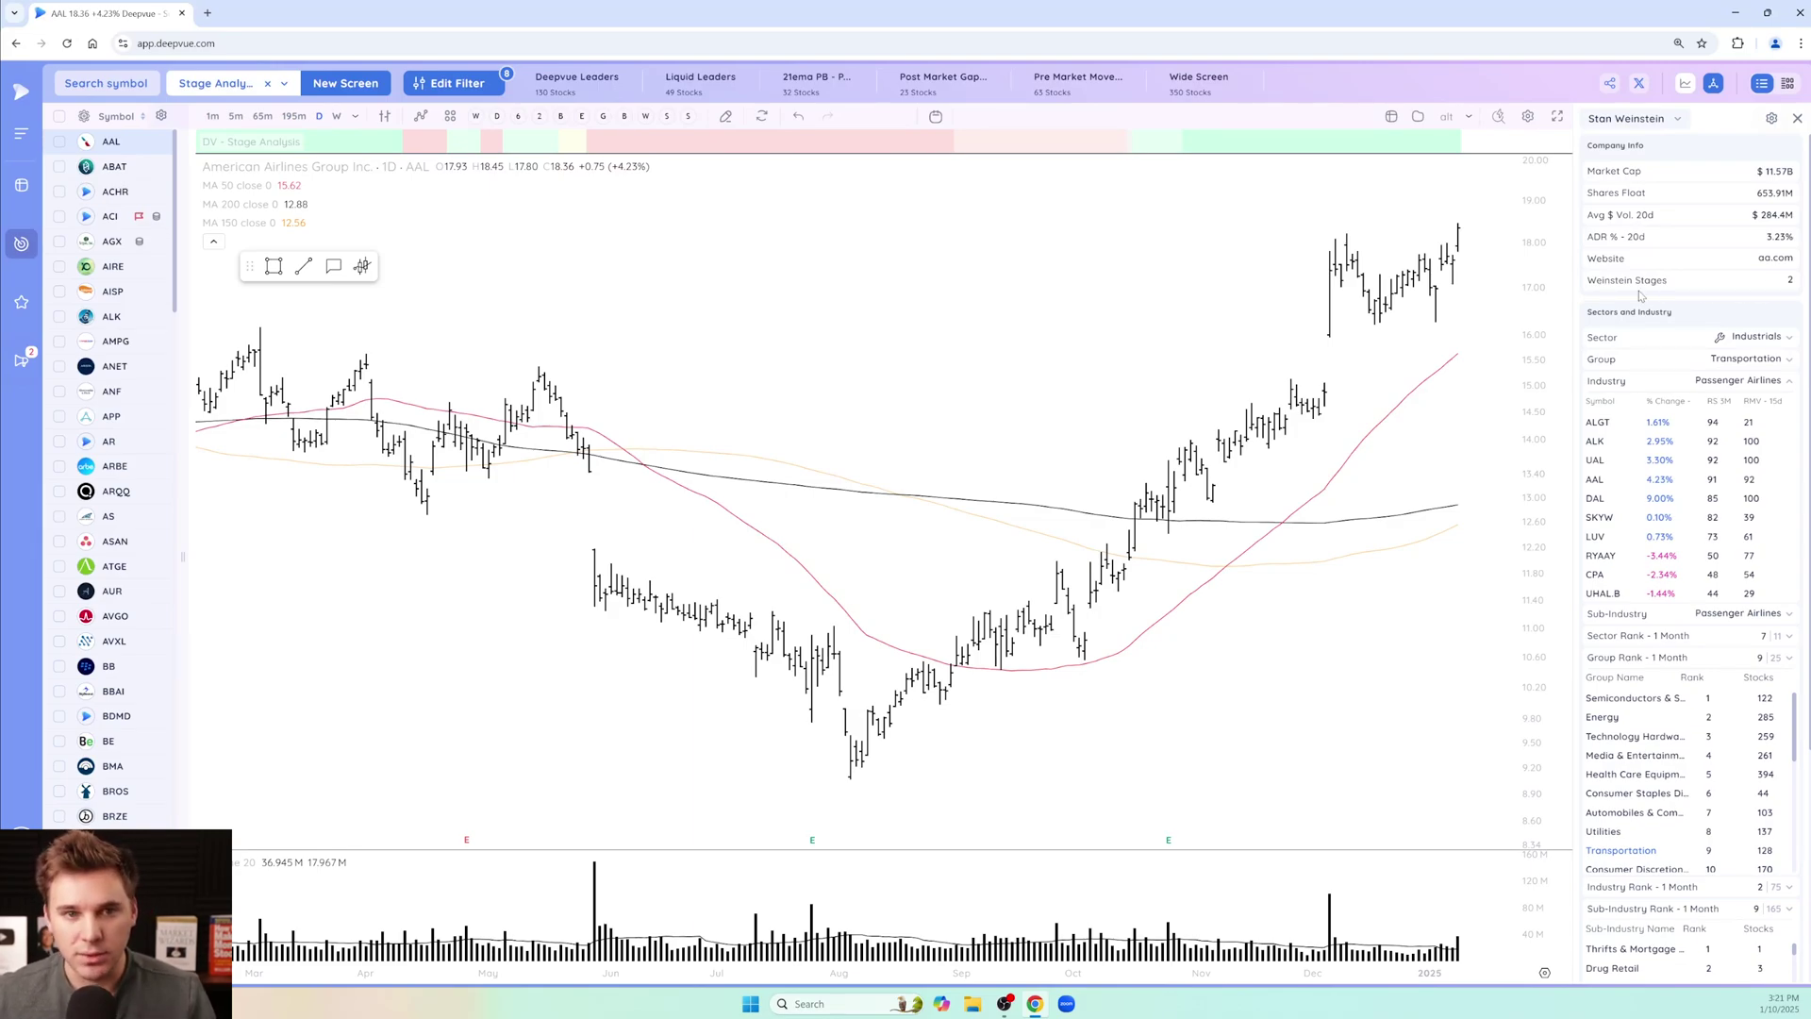
Review the filters applied in the Stage Analysis Leaders screen and close them without changes.
{"action": "left_click", "coordinate": [450, 83]}
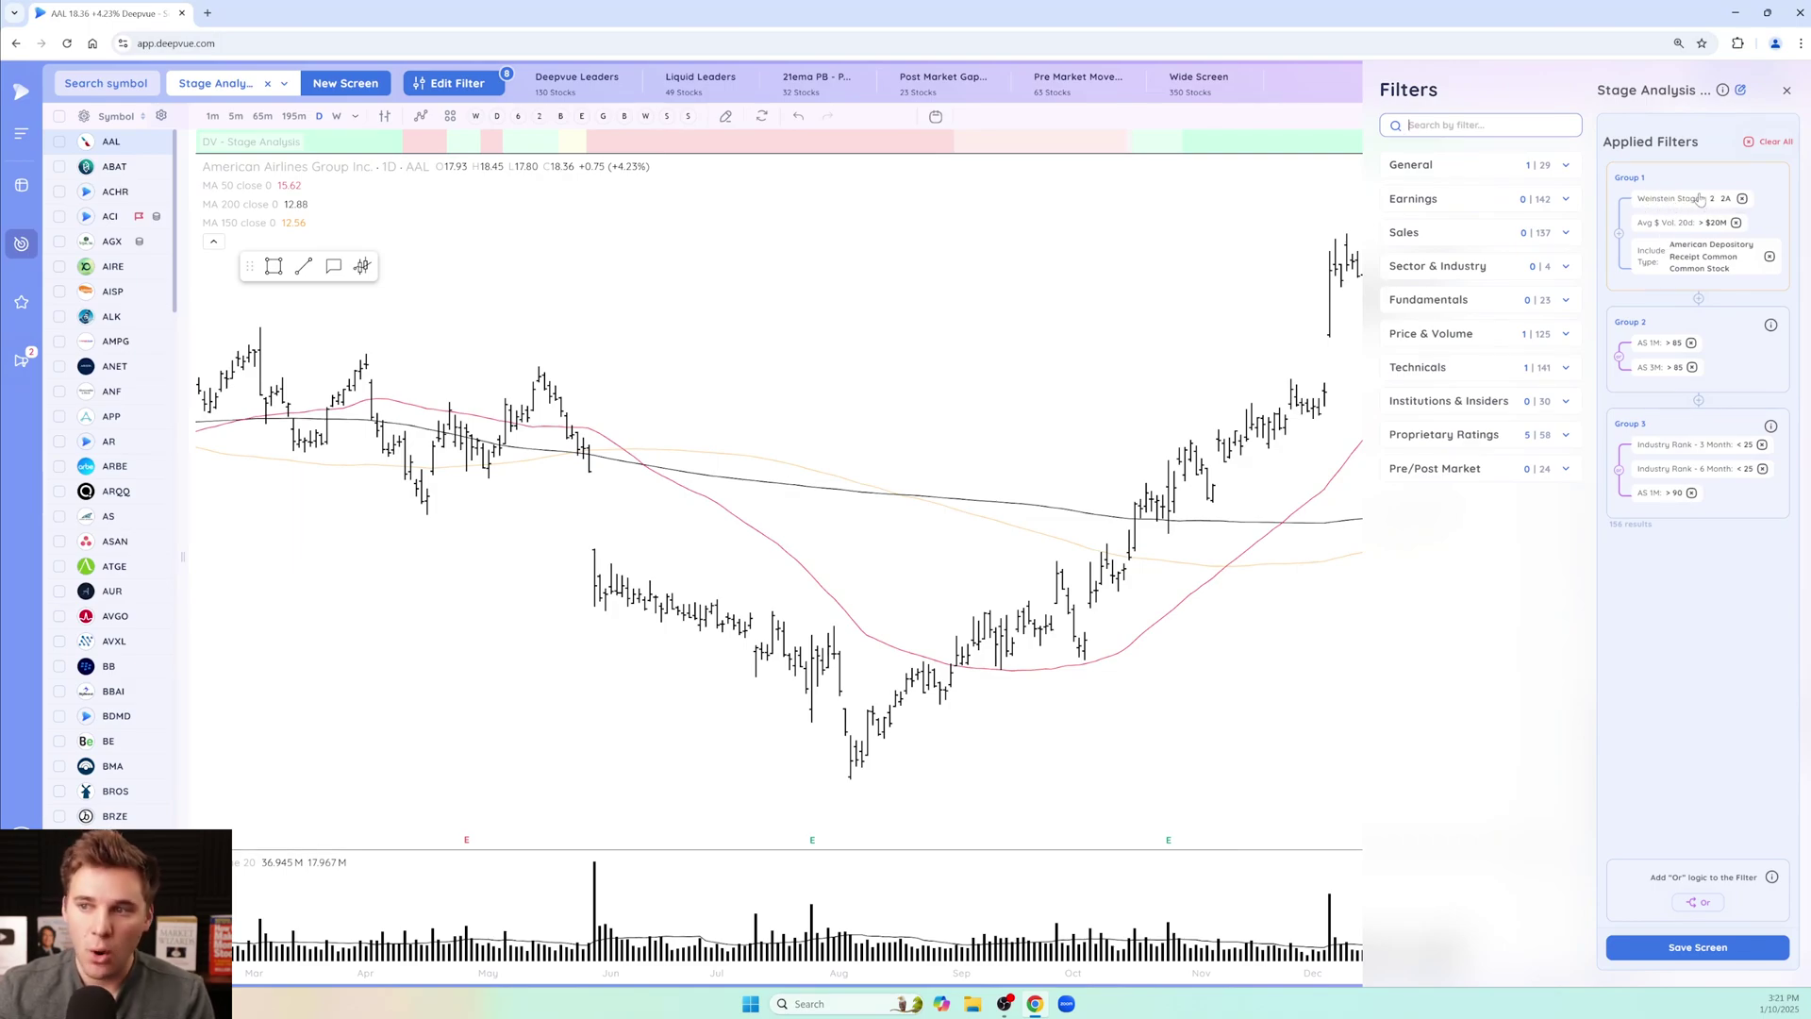
{"action": "left_click", "coordinate": [1785, 90]}
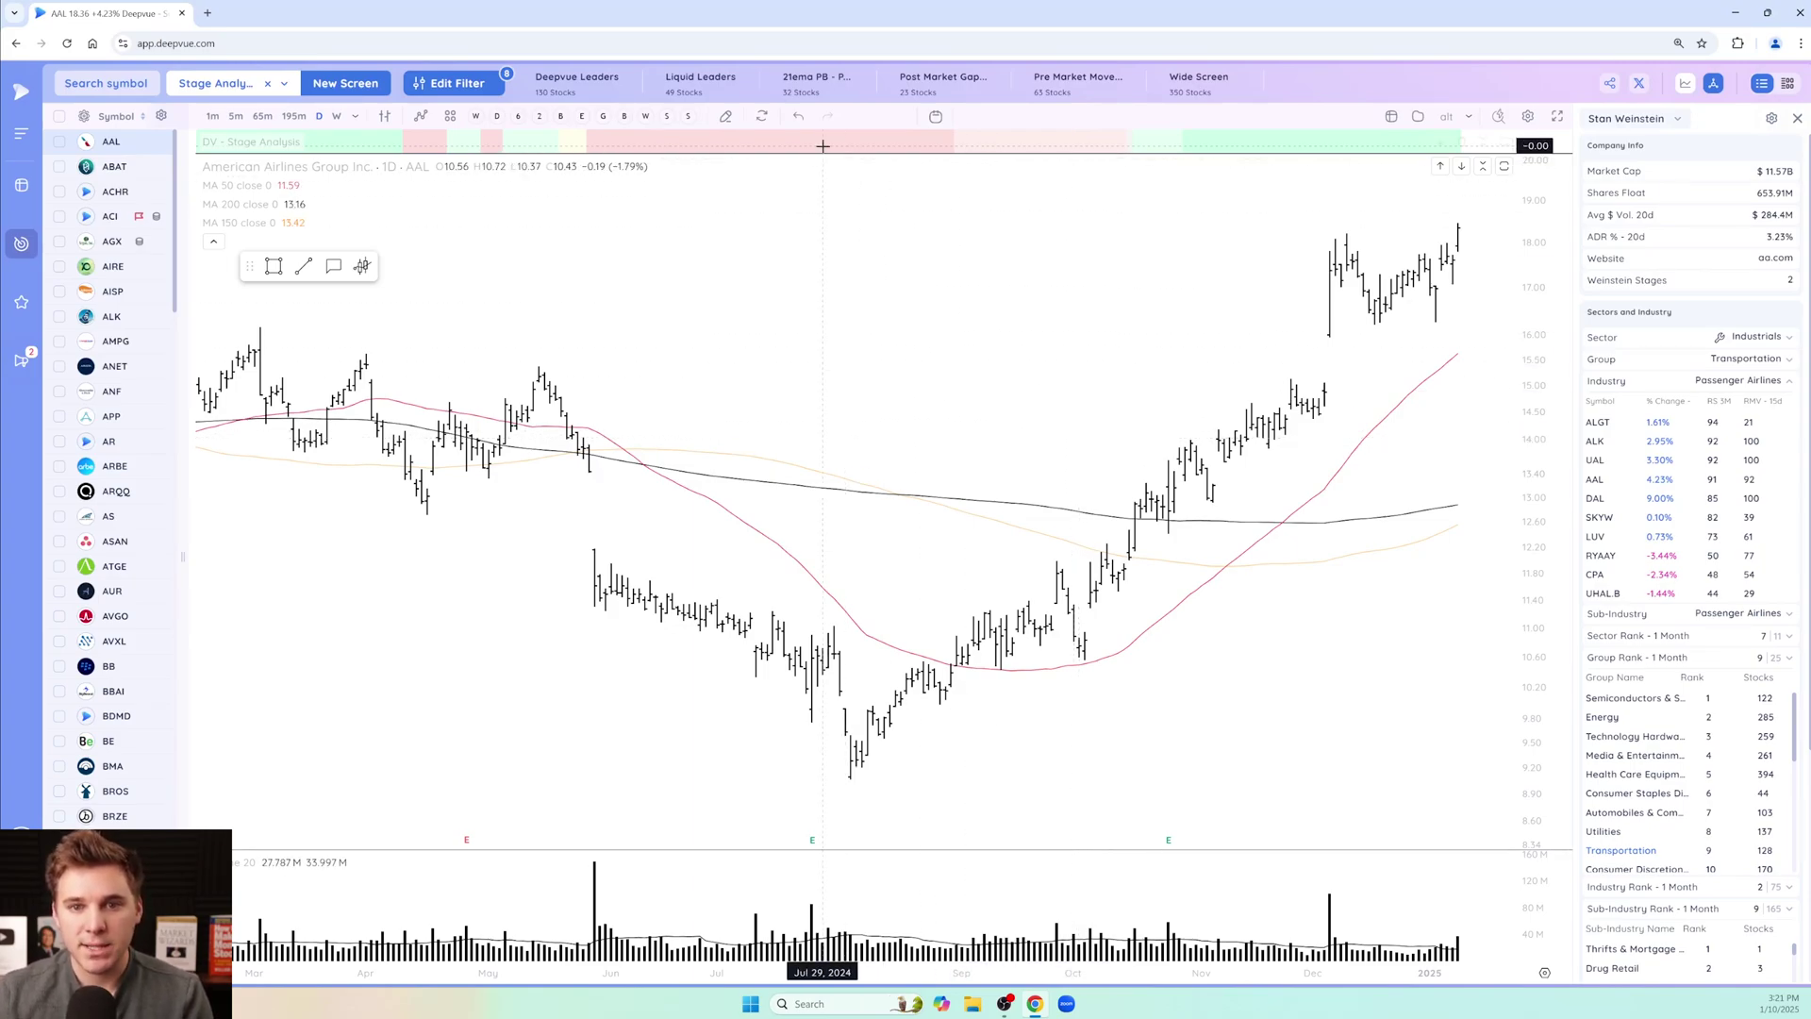
Enlarge the DV - Stage Analysis indicator pane above the AAL price chart.
{"action": "left_click_drag", "start_coordinate": [812, 154], "coordinate": [810, 263]}
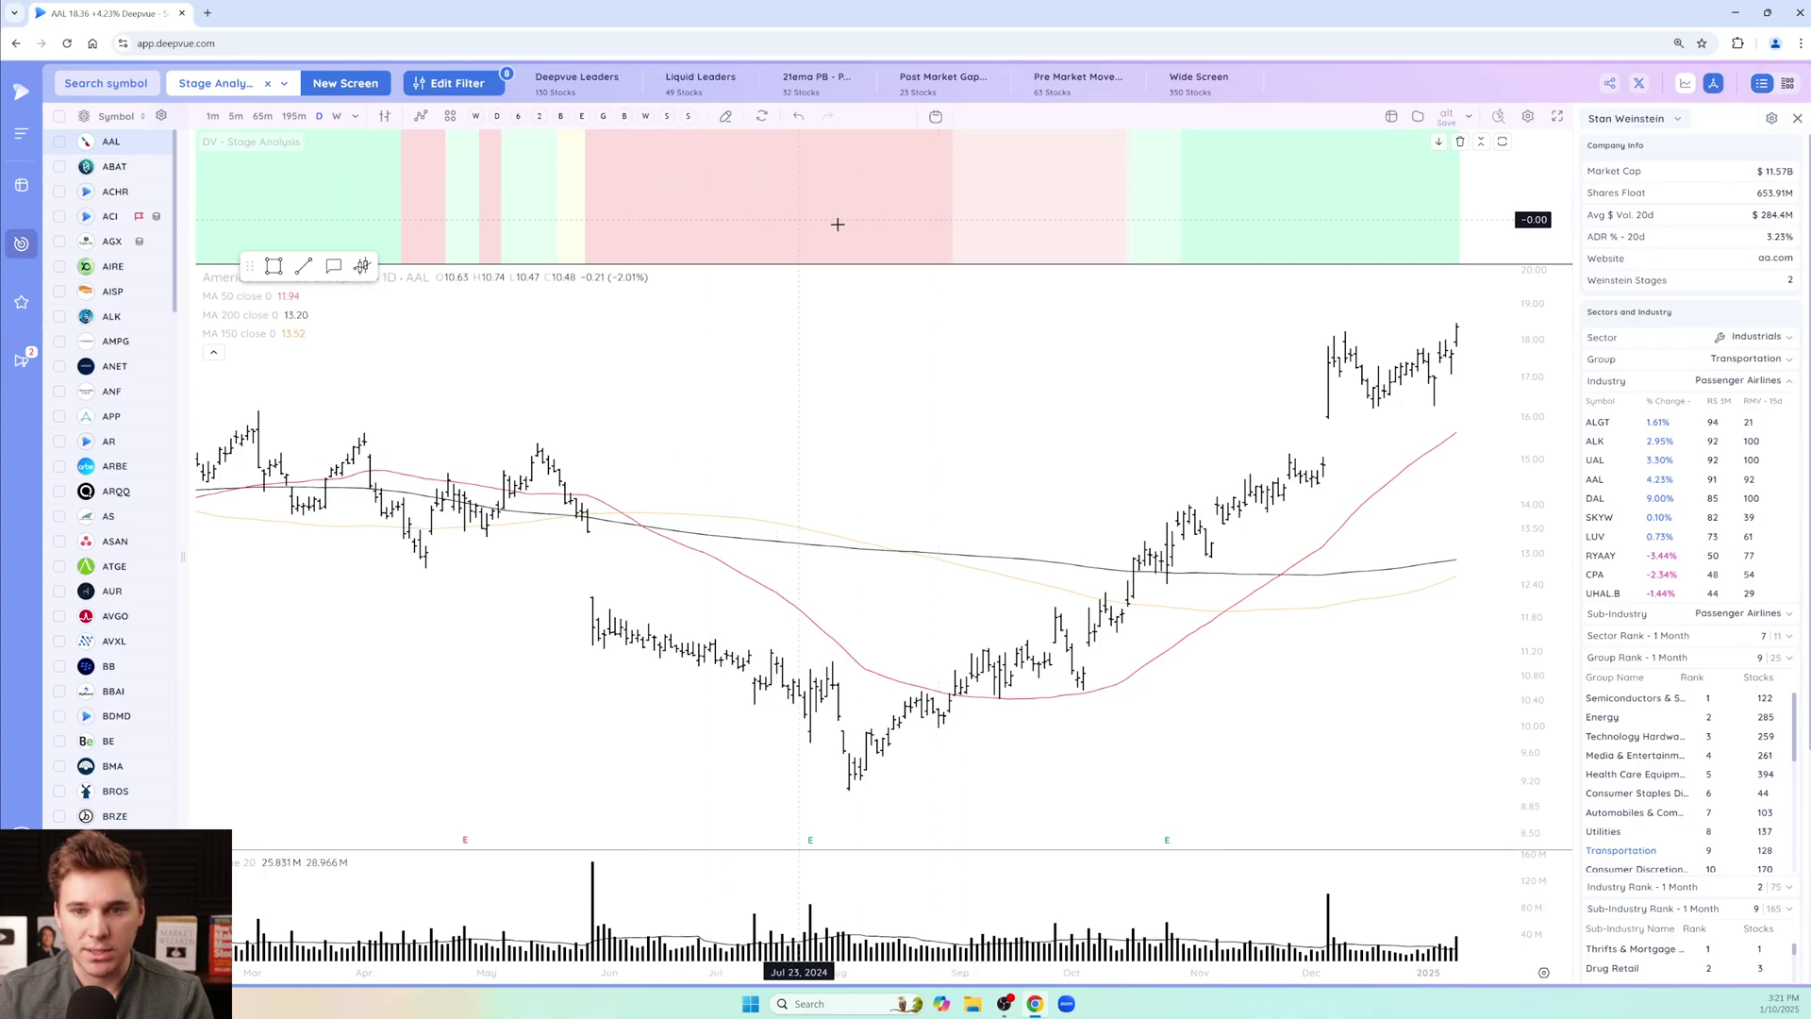